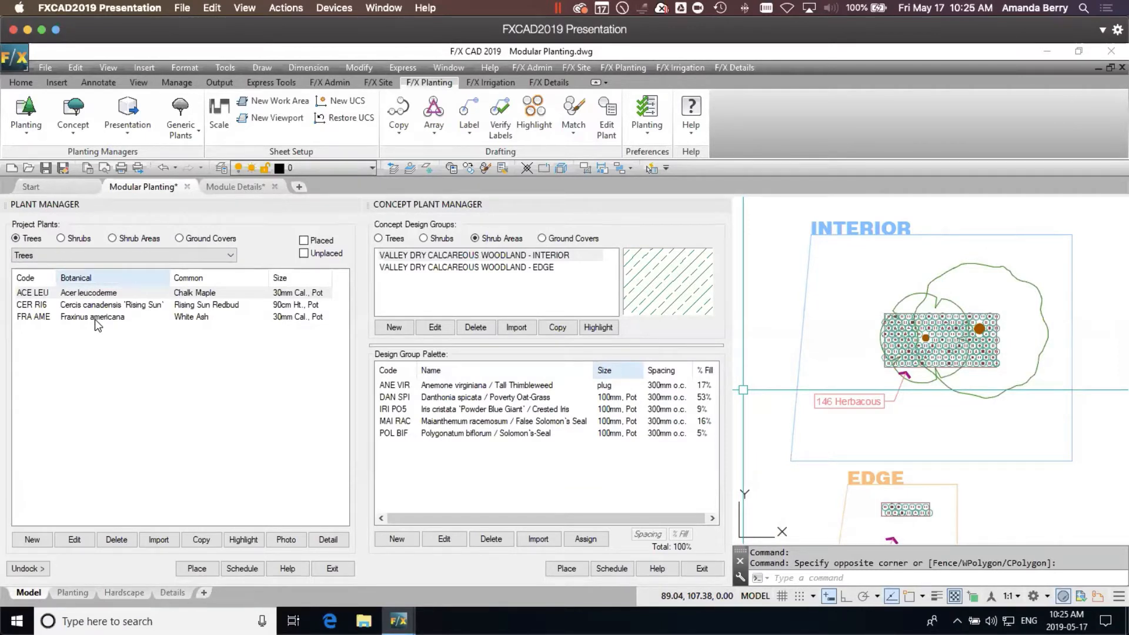
# - List the project shrubs and copy the empty module rectangle toward the INTERIOR planting area
pyautogui.click(83, 241)
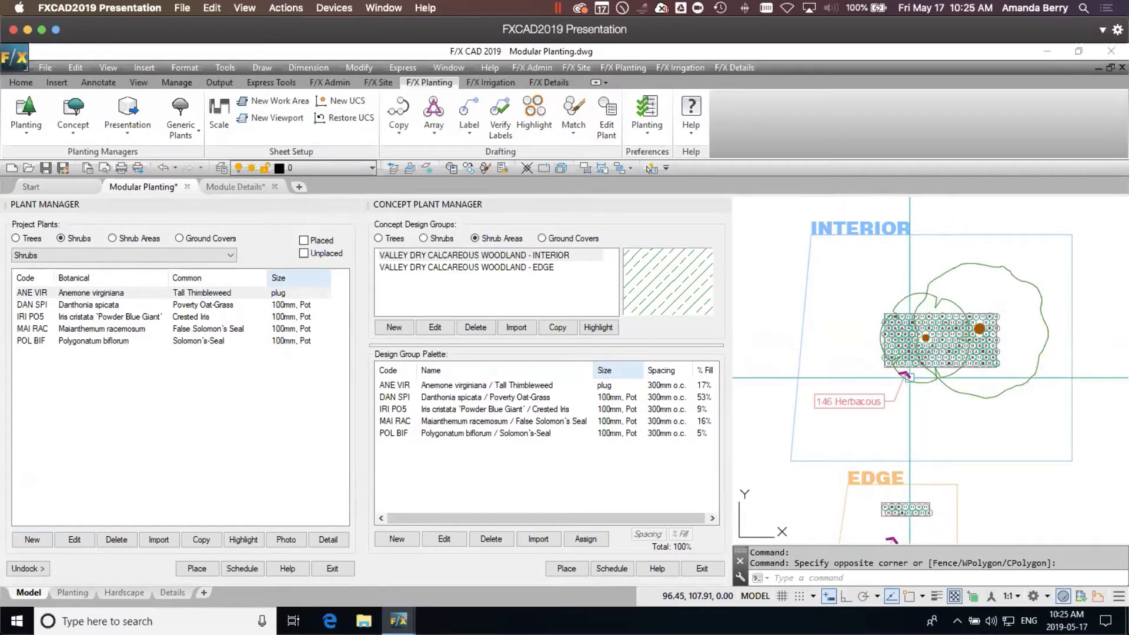
pyautogui.moveTo(827, 354)
pyautogui.mouseDown(button='middle')
pyautogui.moveTo(858, 341)
pyautogui.moveTo(938, 351)
pyautogui.moveTo(914, 352)
pyautogui.mouseUp(button='middle')
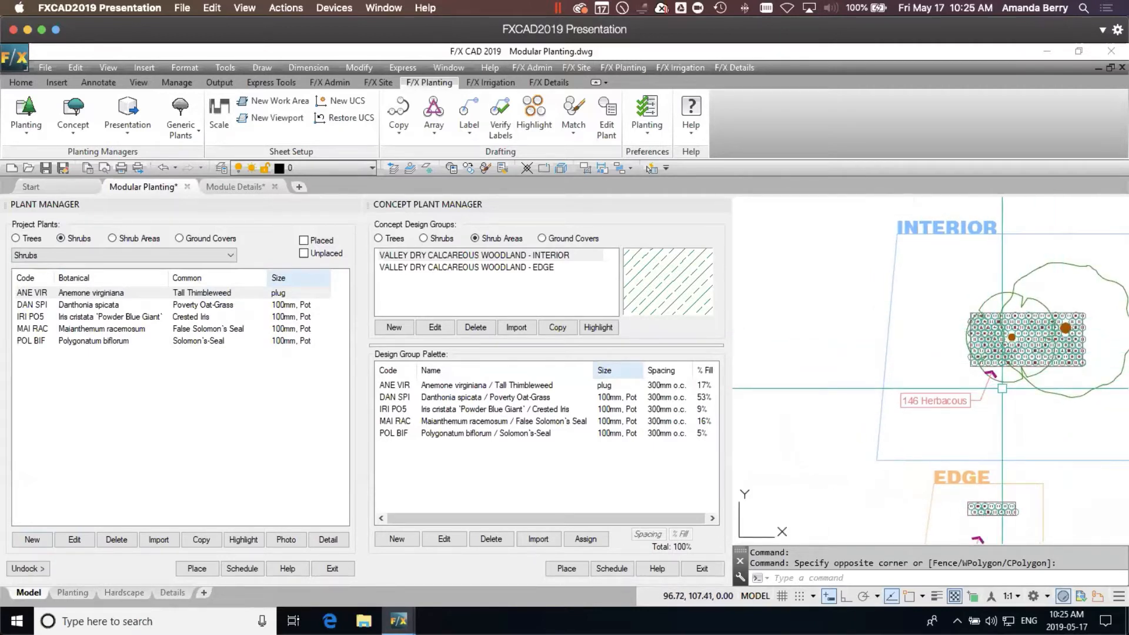
pyautogui.moveTo(1002, 388); pyautogui.dragTo(1118, 382, button='middle')
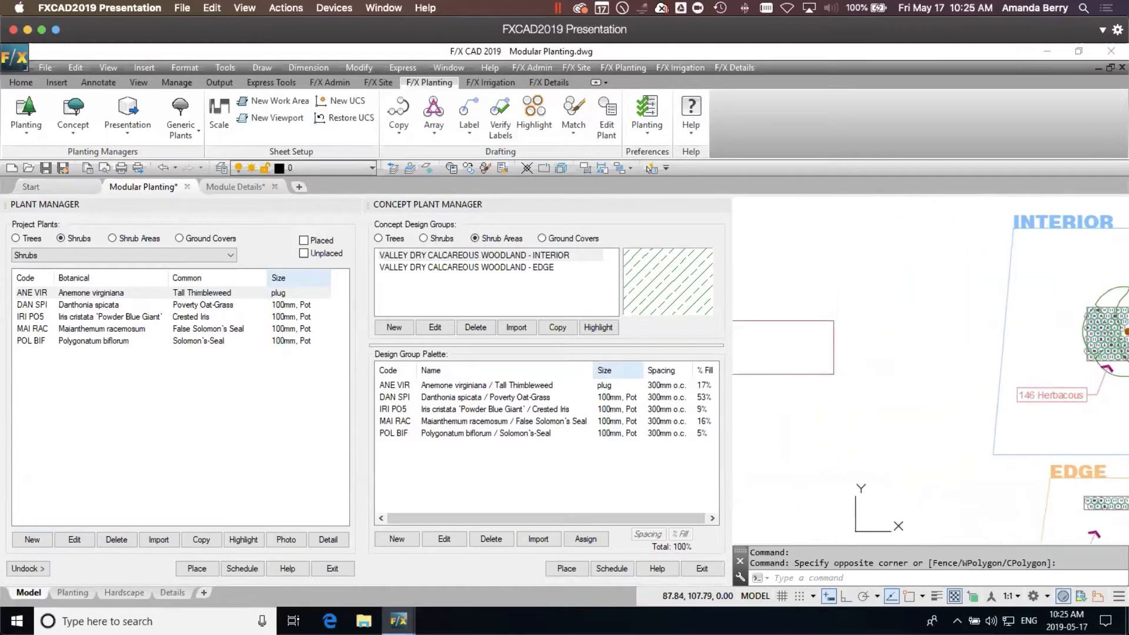
pyautogui.click(844, 310)
pyautogui.write('co')
pyautogui.press('Return')
pyautogui.click(811, 350)
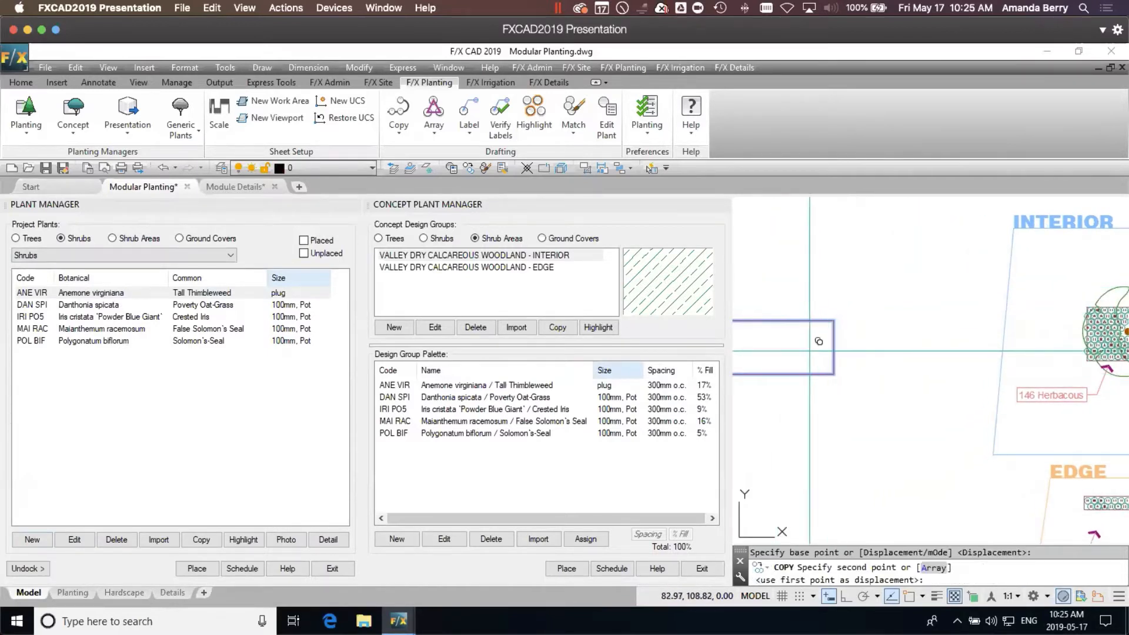
pyautogui.click(950, 348)
pyautogui.press('Return')
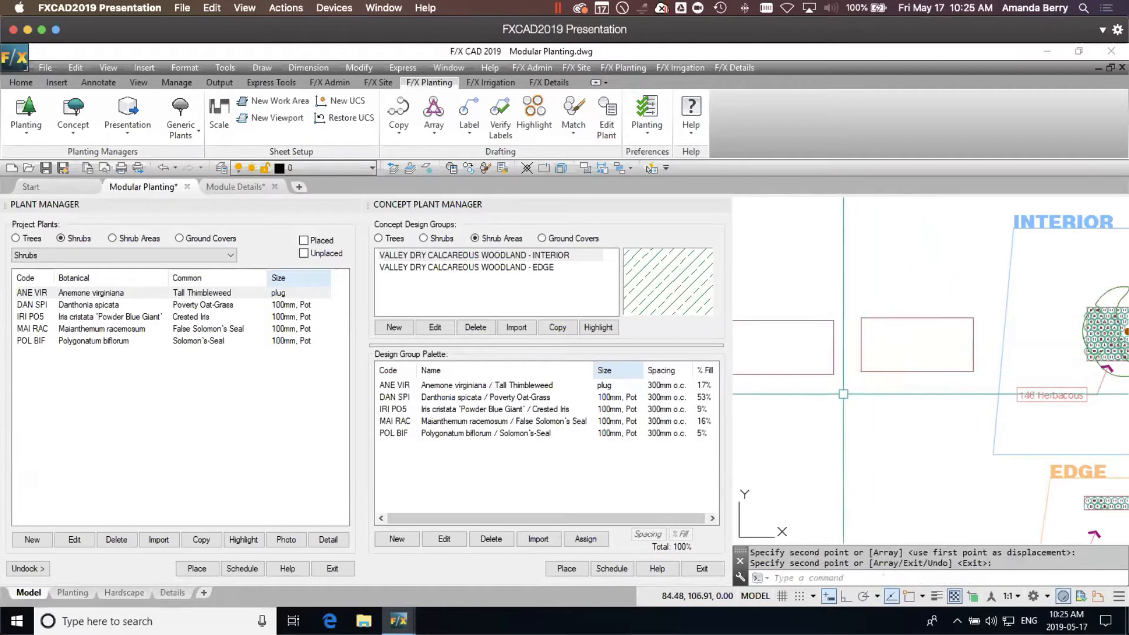
# - Delete the original module rectangle, keeping only the copy beside the INTERIOR area
pyautogui.click(844, 393)
pyautogui.click(799, 351)
pyautogui.press('Delete')
pyautogui.moveTo(1005, 368); pyautogui.dragTo(887, 357, button='middle')
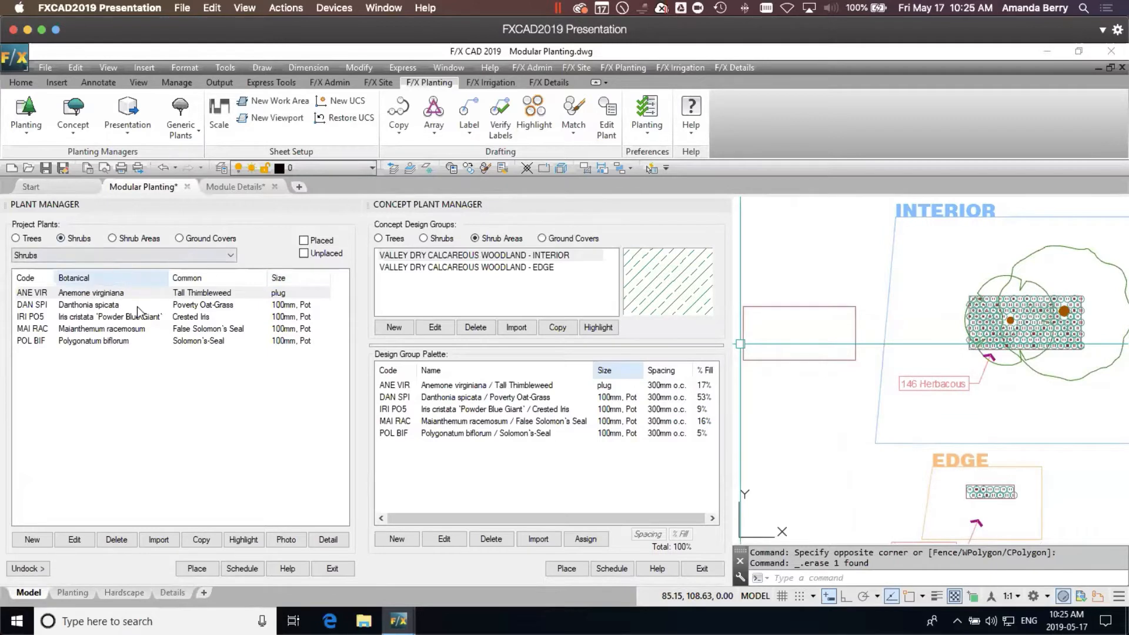
# - Place one Danthonia spicata shrub just inside the upper-left corner of the module rectangle
pyautogui.click(104, 305)
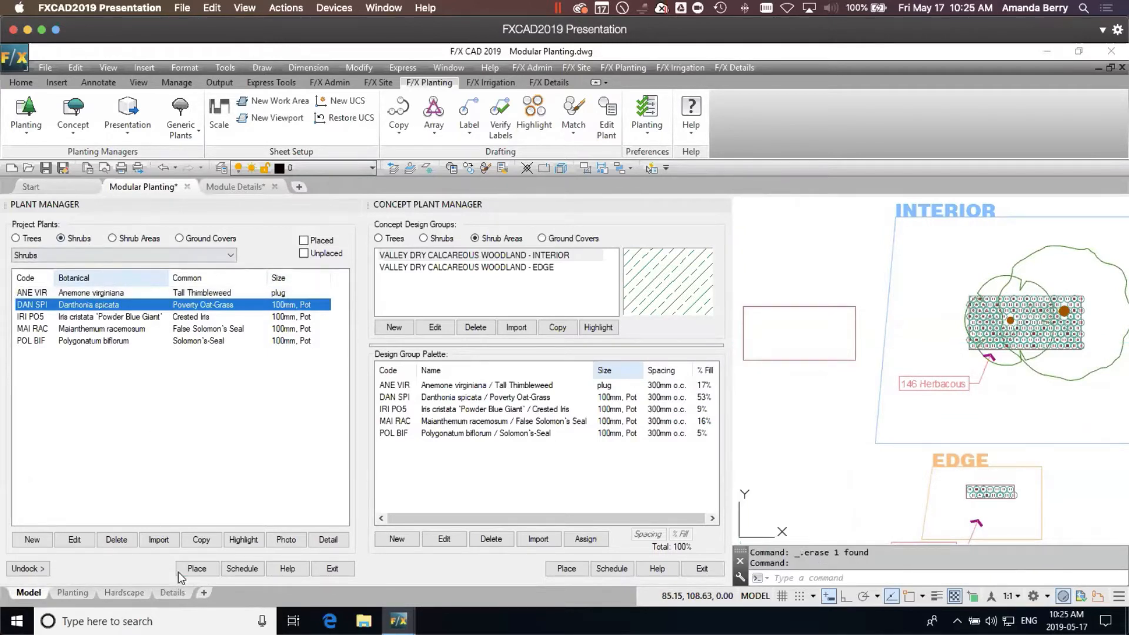
pyautogui.click(197, 569)
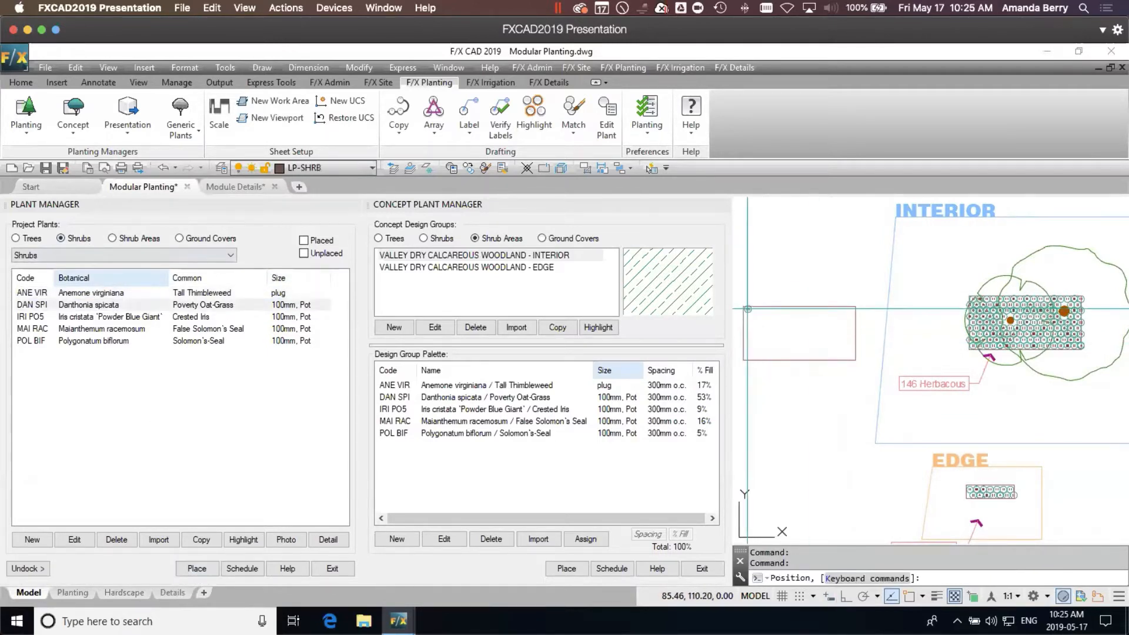
pyautogui.click(746, 309)
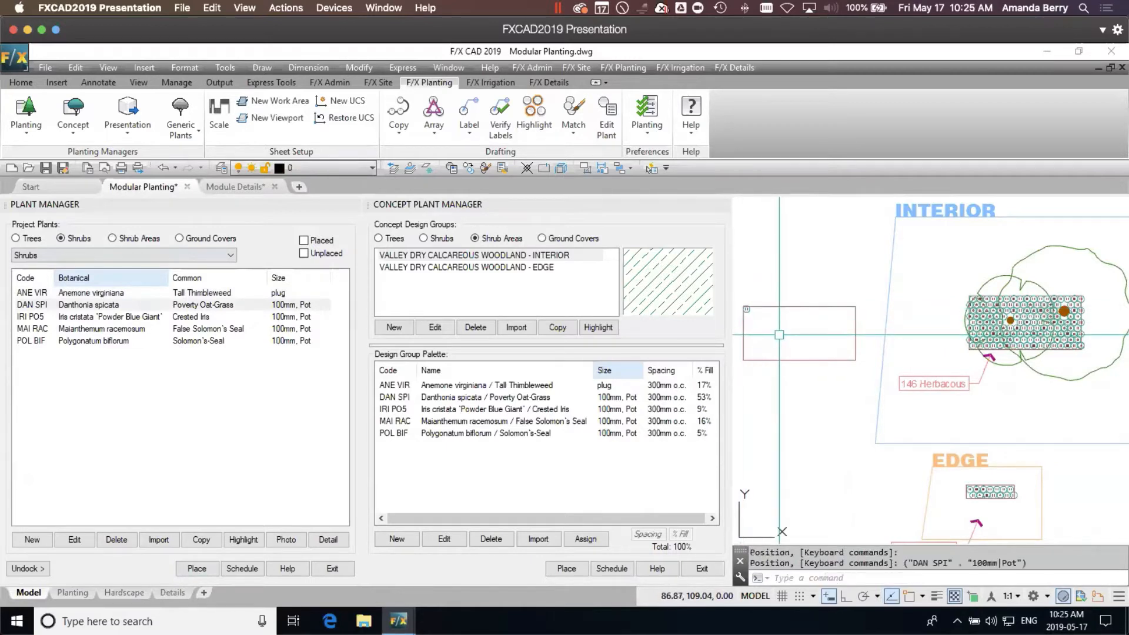
# - Array the Danthonia spicata across the module rectangle with exact 0.3 m spacing at the default 0 angle
pyautogui.click(433, 109)
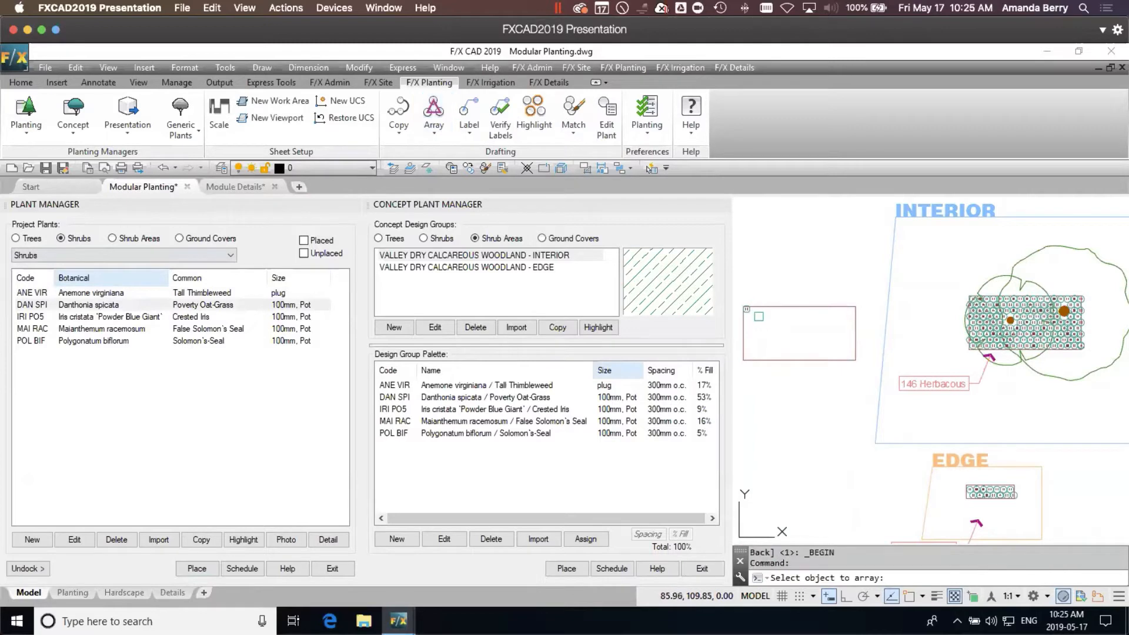
pyautogui.click(750, 312)
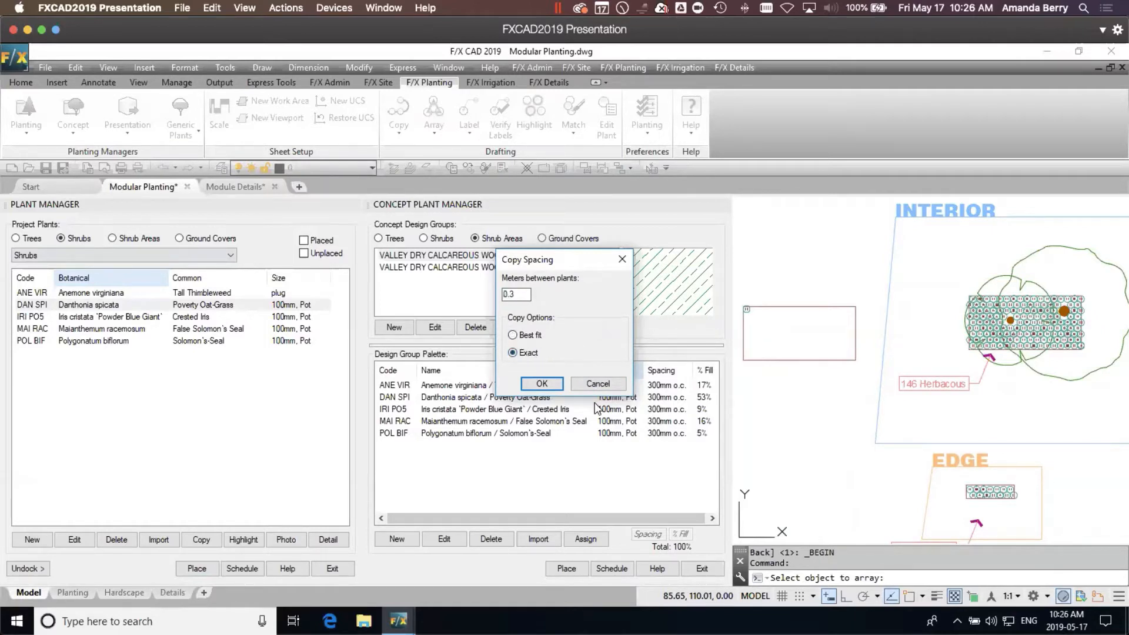
pyautogui.click(541, 385)
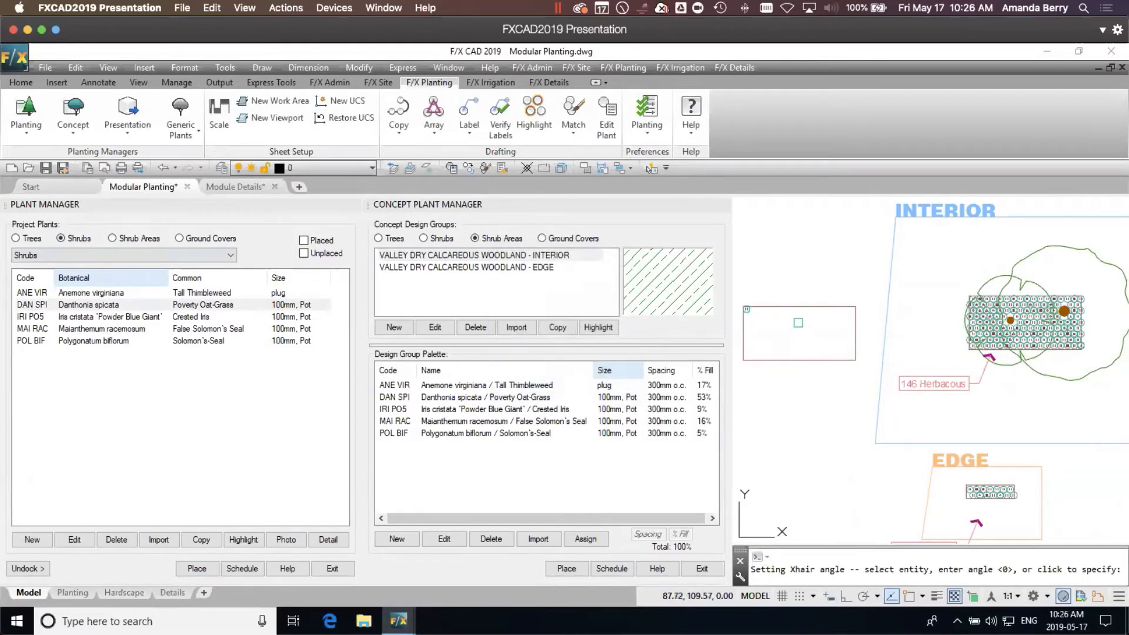
pyautogui.press('Return')
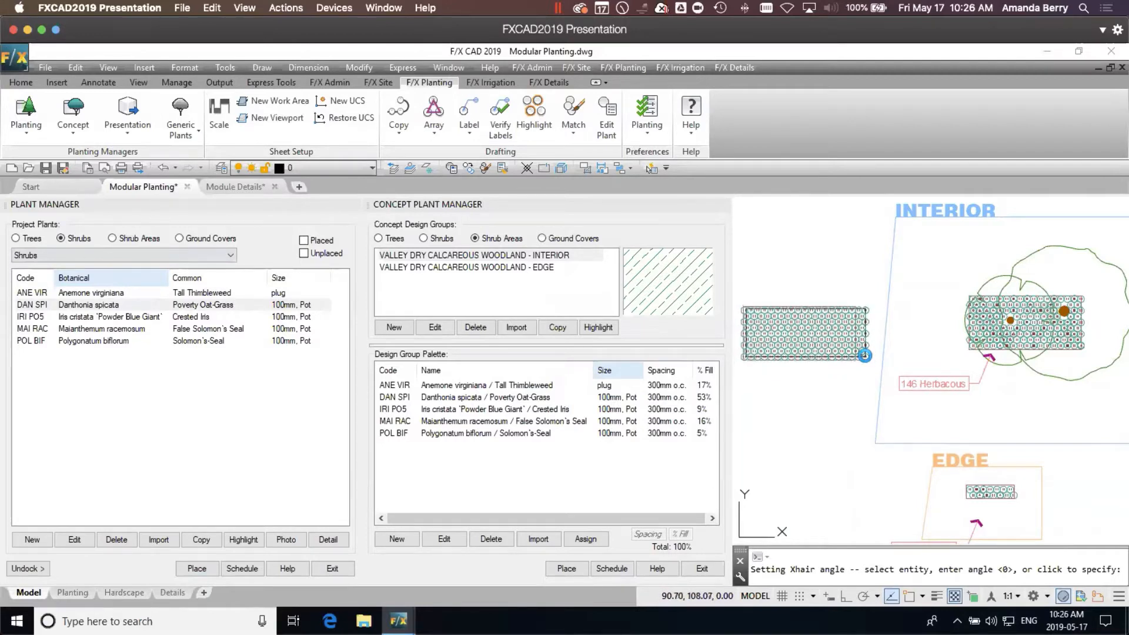
pyautogui.click(864, 355)
# - Delete the surplus column of plants that extends beyond the right edge of the module rectangle
pyautogui.click(872, 364)
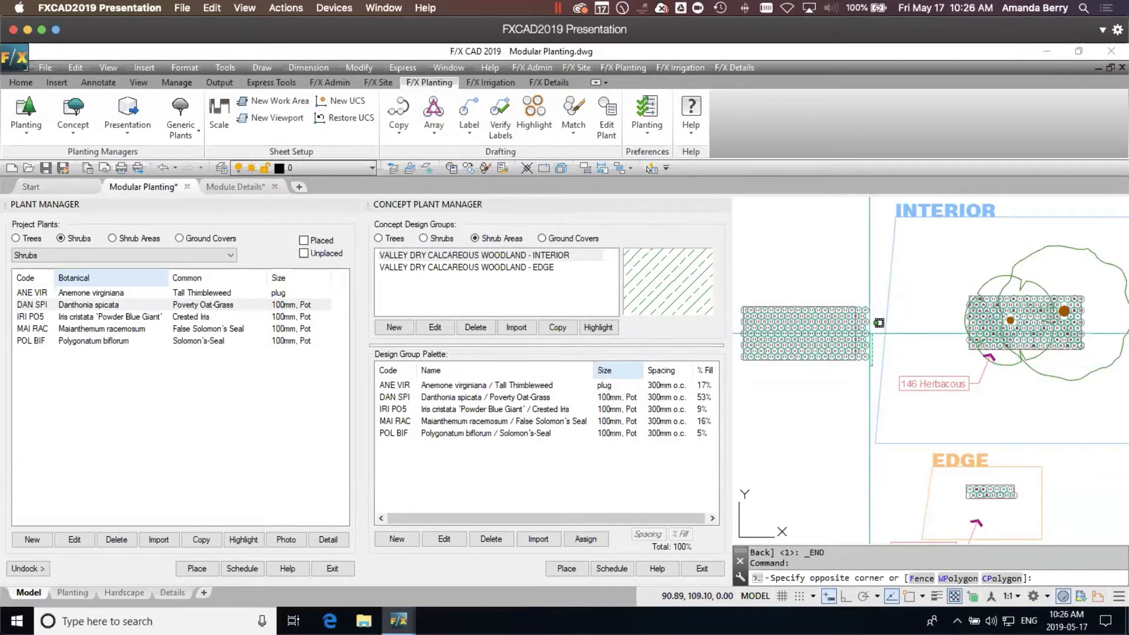
pyautogui.click(862, 303)
pyautogui.press('Delete')
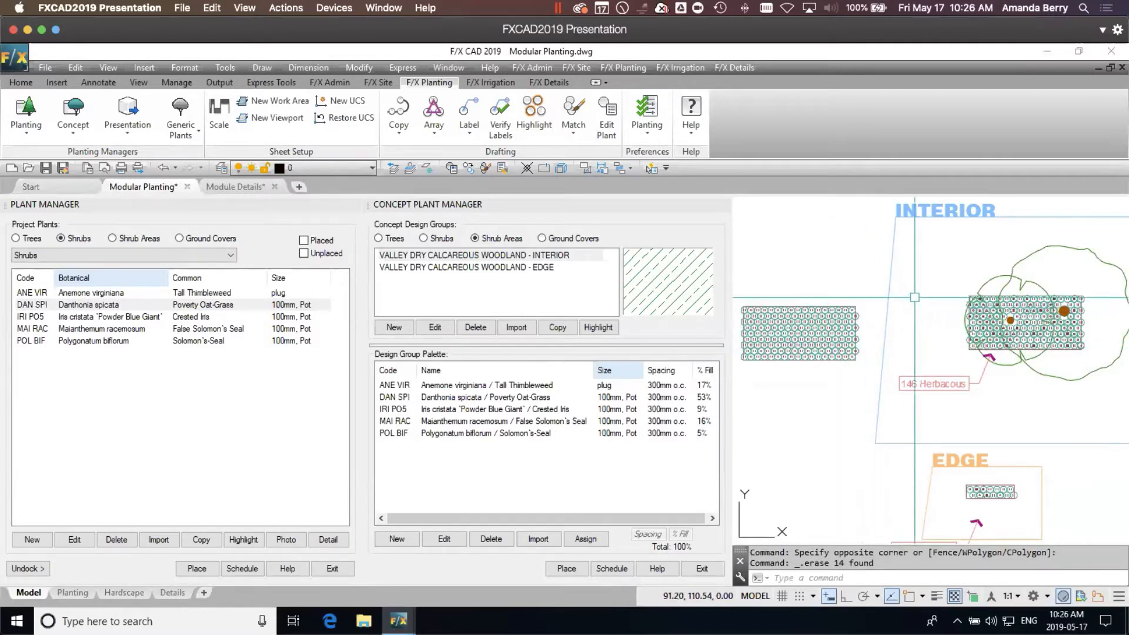
# - Place one each of Anemone virginiana, Iris cristata, Maianthemum racemosum and Polygonatum biflorum in a row above the module
pyautogui.doubleClick(97, 294)
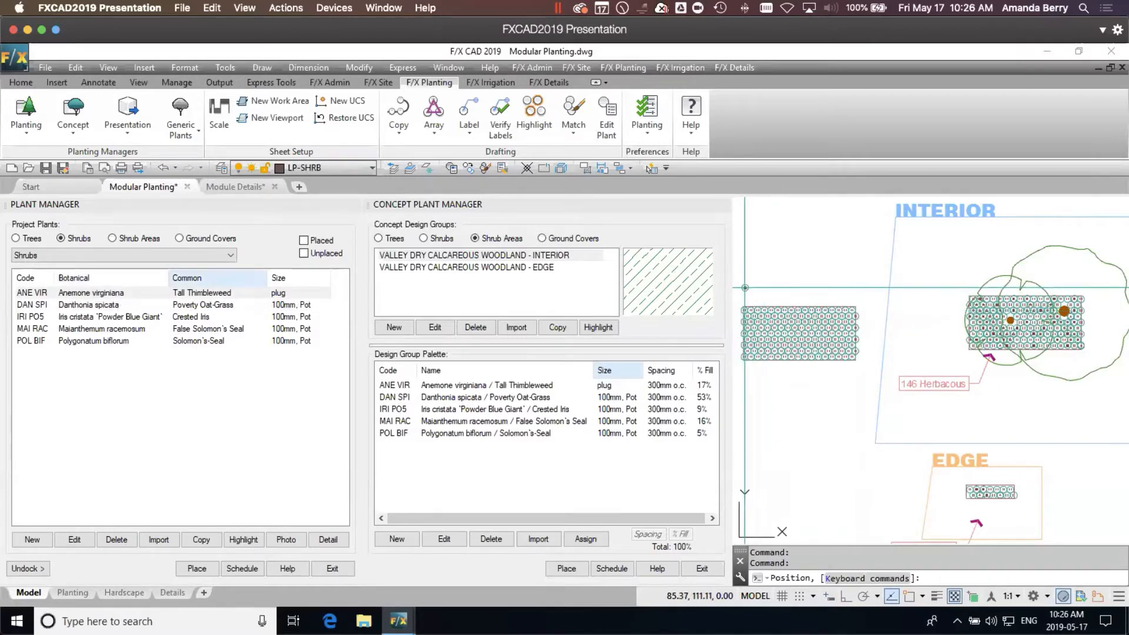
pyautogui.scroll(4, 747, 287)
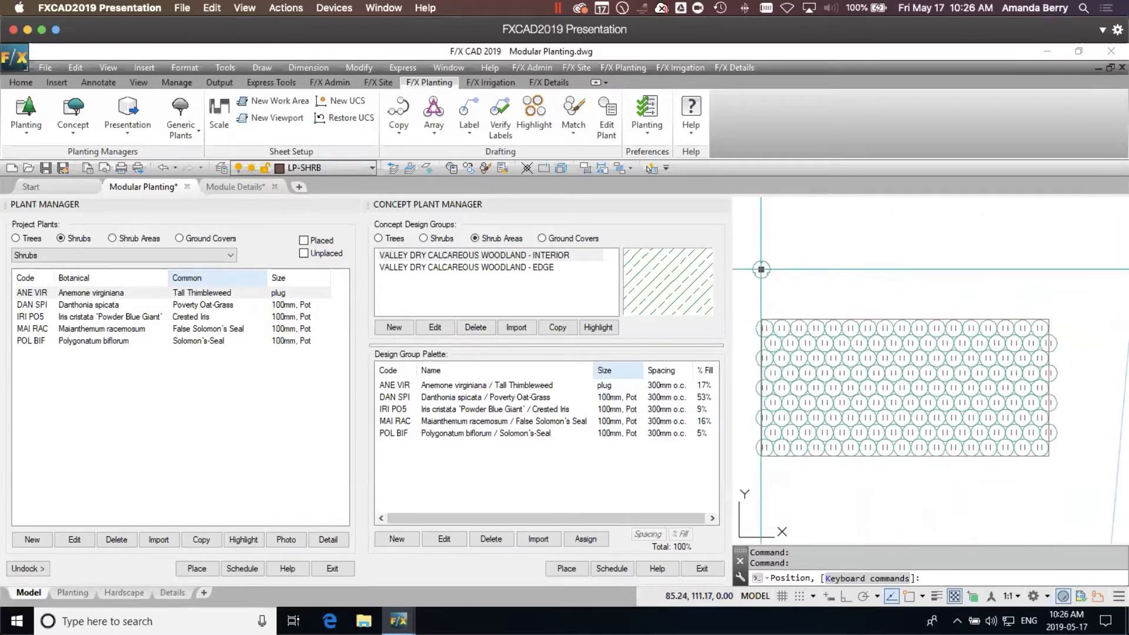
pyautogui.click(761, 270)
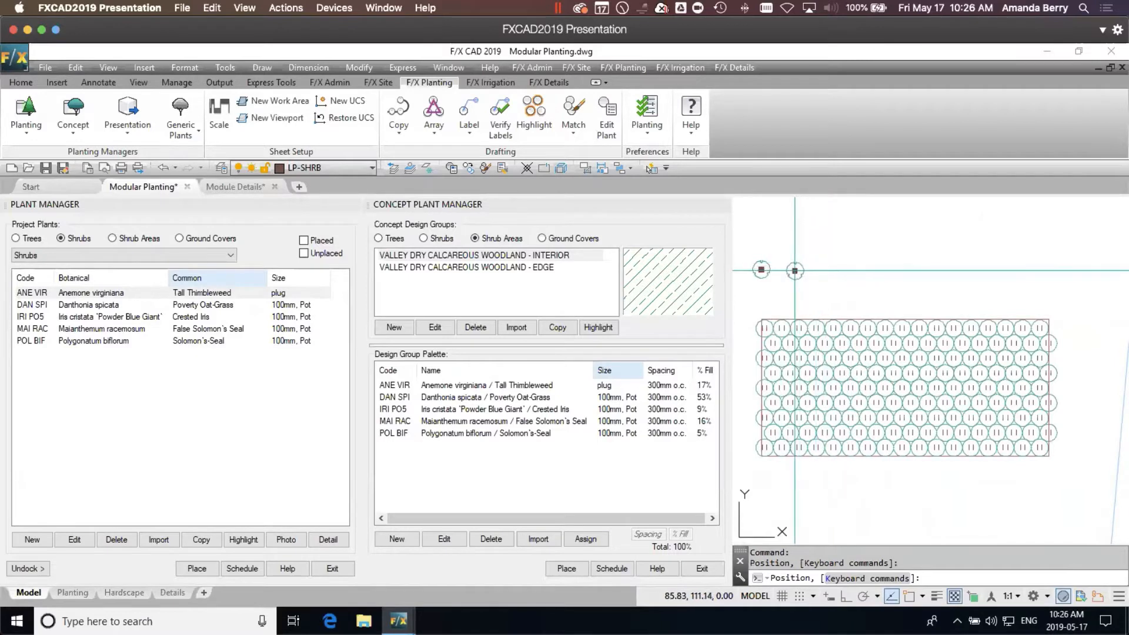
pyautogui.press('>')
pyautogui.press('>')
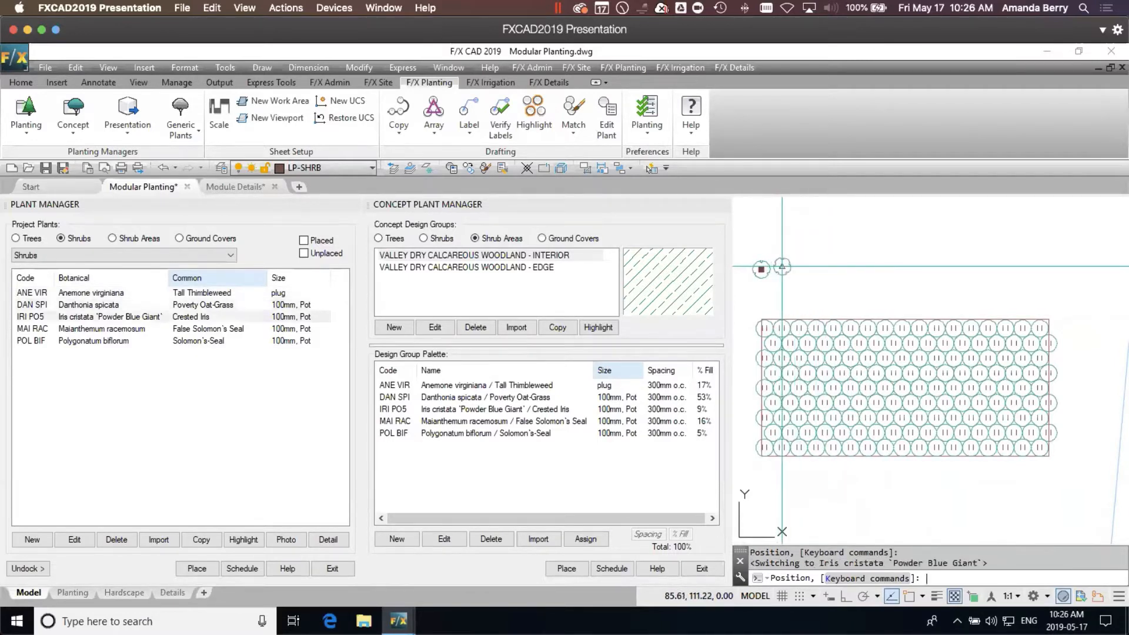
pyautogui.press('>')
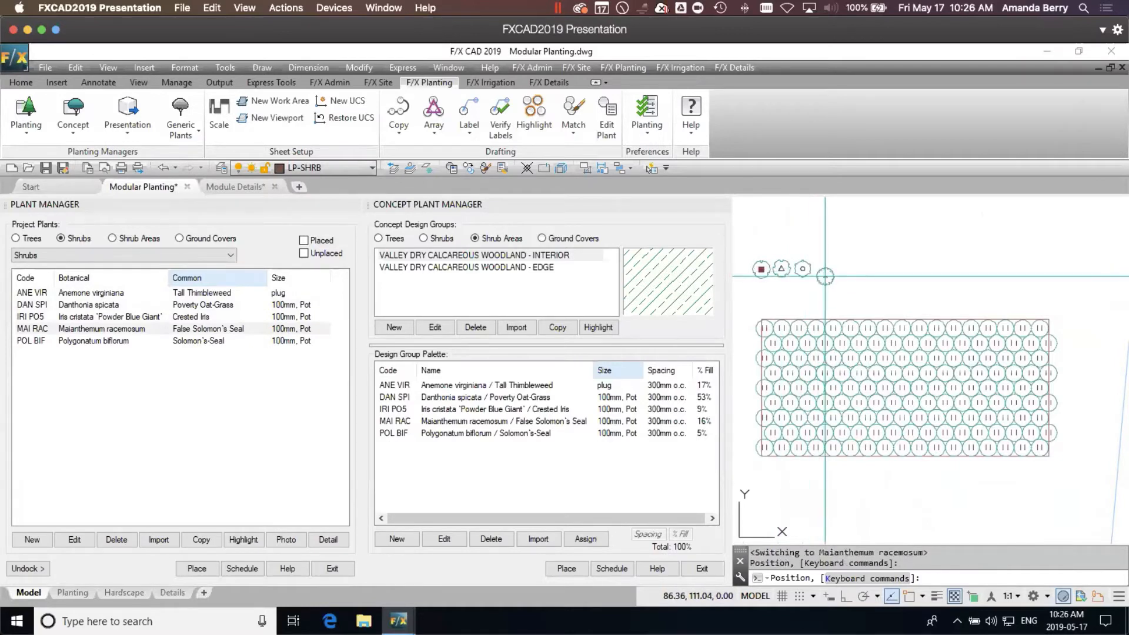
pyautogui.press('>')
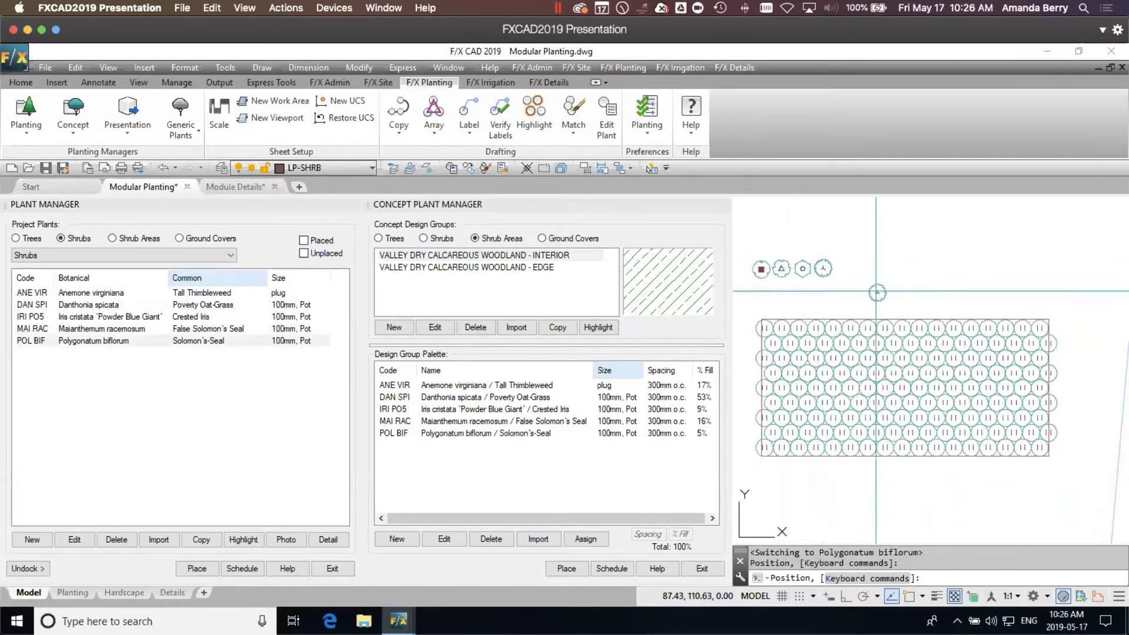
pyautogui.press('Return')
pyautogui.scroll(-2, 824, 287)
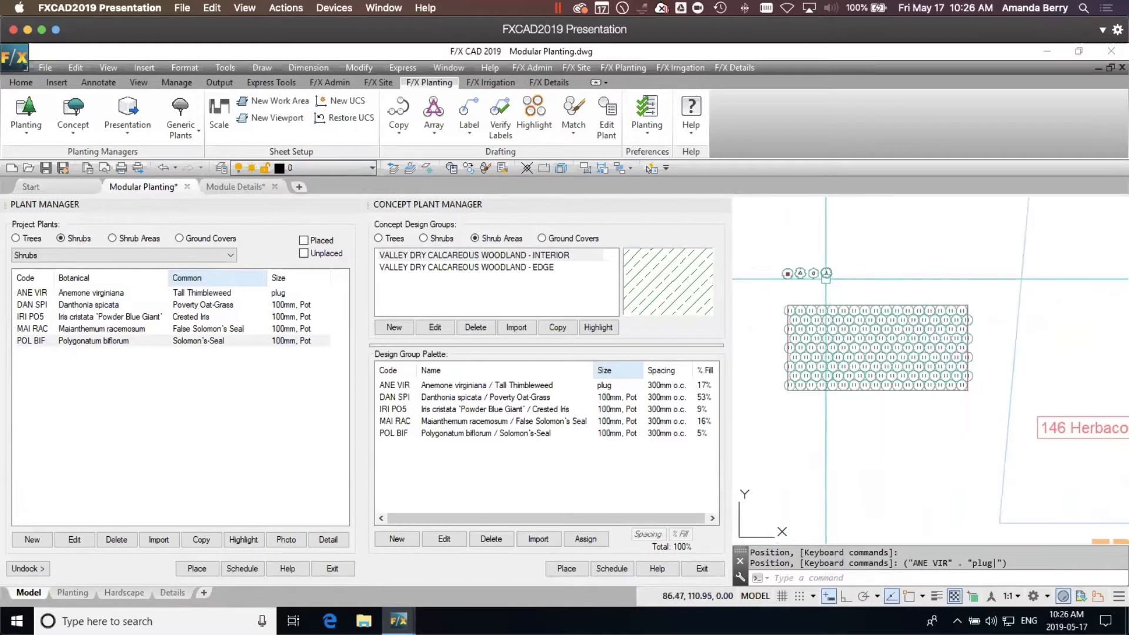
# - Use Match Plant Properties to turn nine scattered plants in the module grid into Iris cristata 'Powder Blue Giant'
pyautogui.click(569, 129)
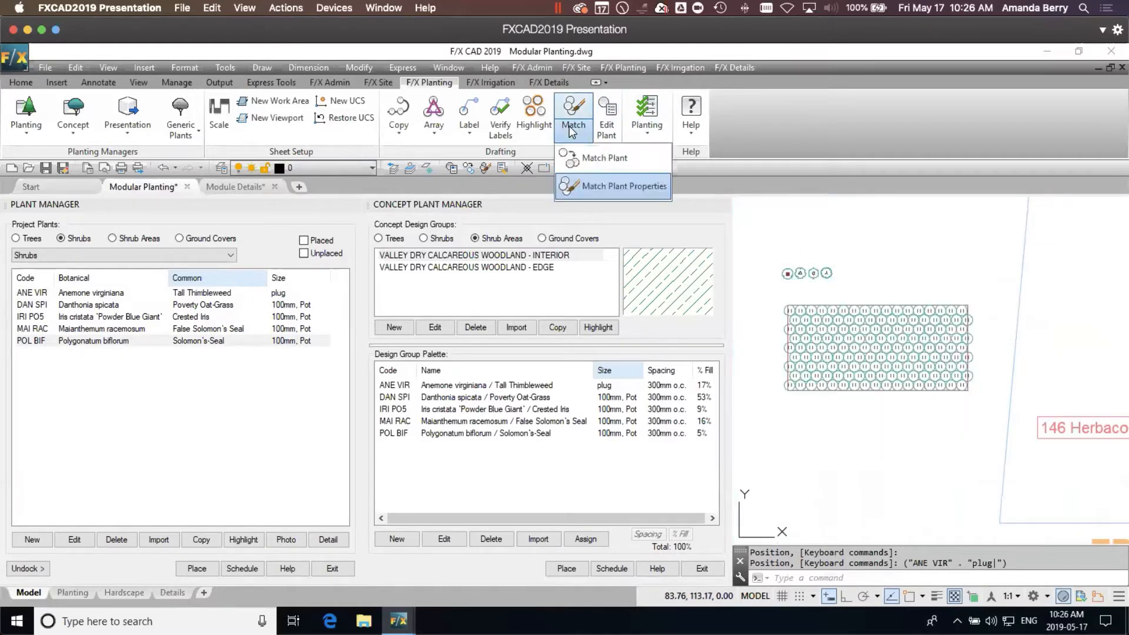
pyautogui.click(599, 185)
pyautogui.moveTo(836, 287); pyautogui.dragTo(797, 273, button='middle')
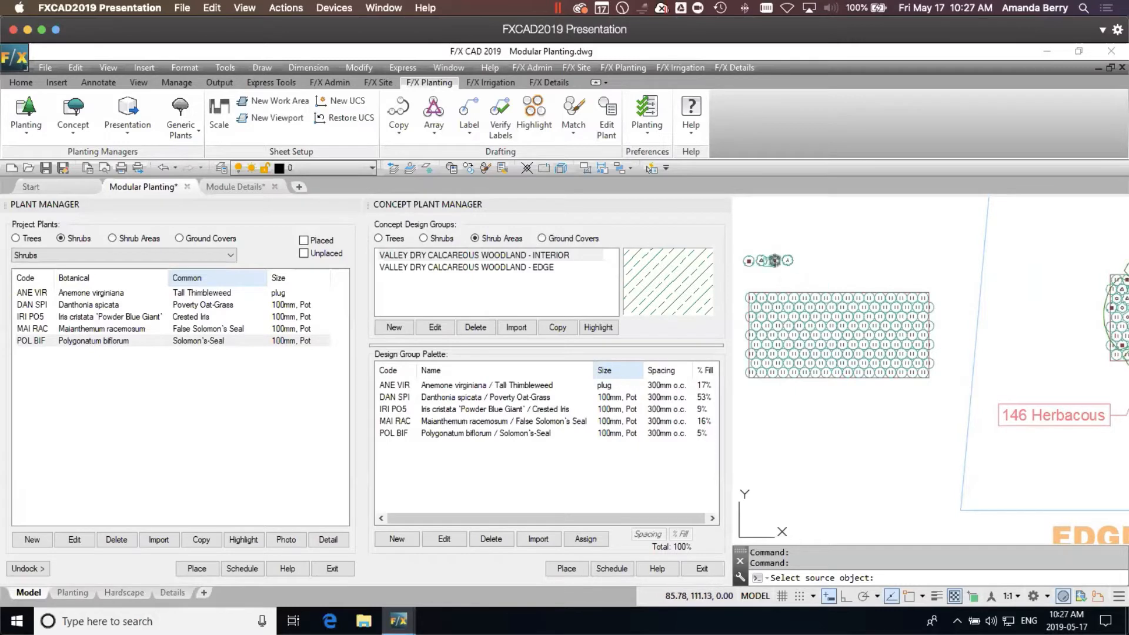
pyautogui.click(761, 261)
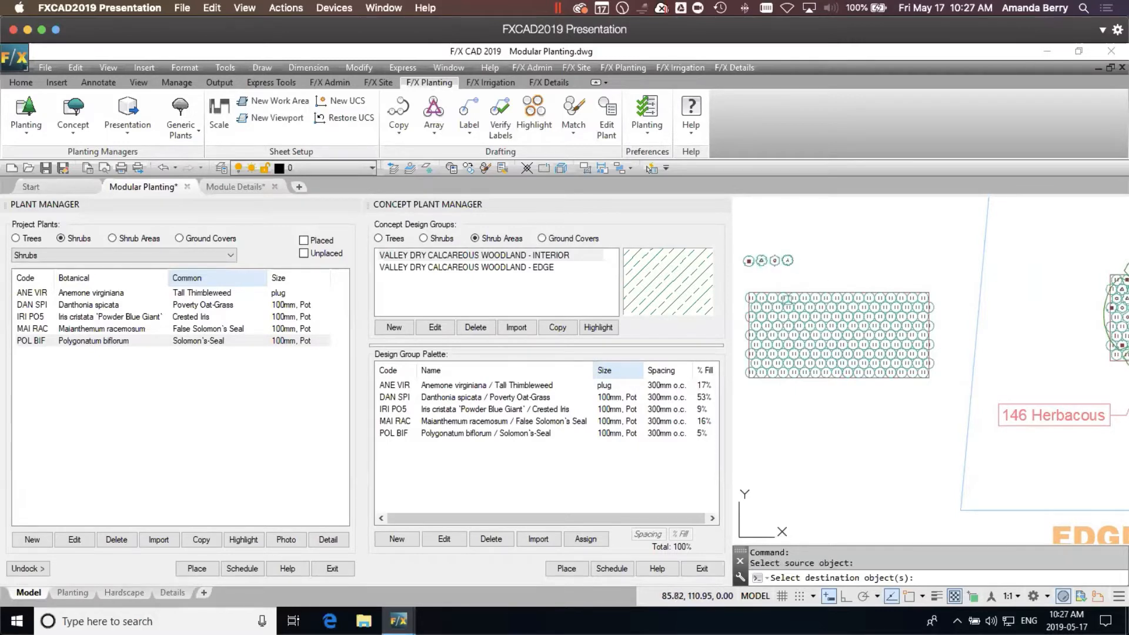
pyautogui.scroll(2, 777, 323)
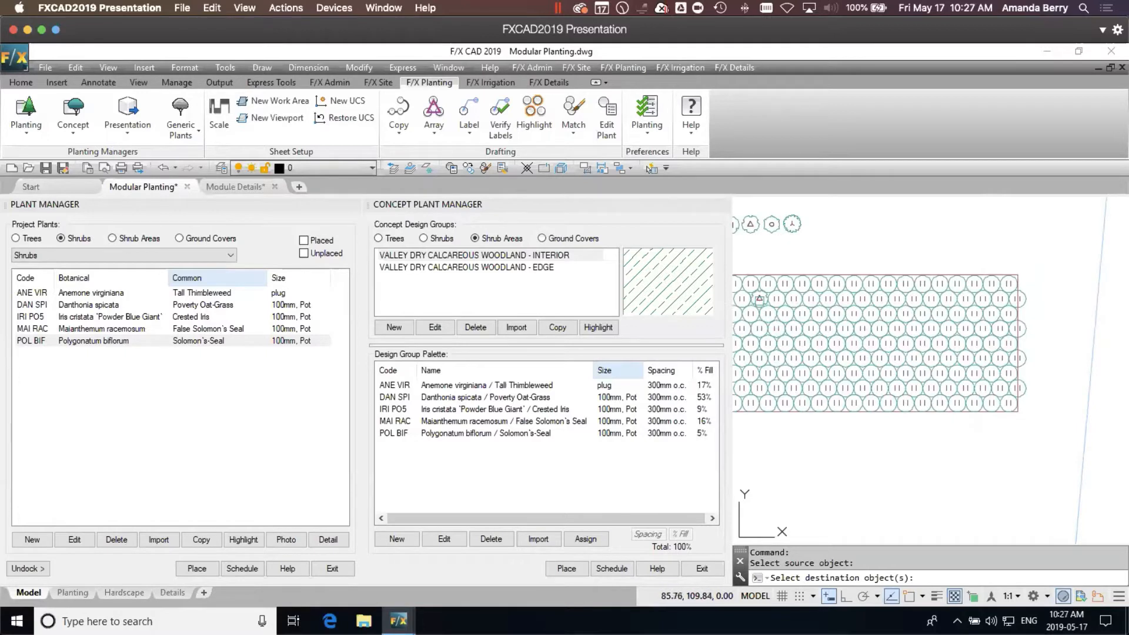
pyautogui.click(767, 316)
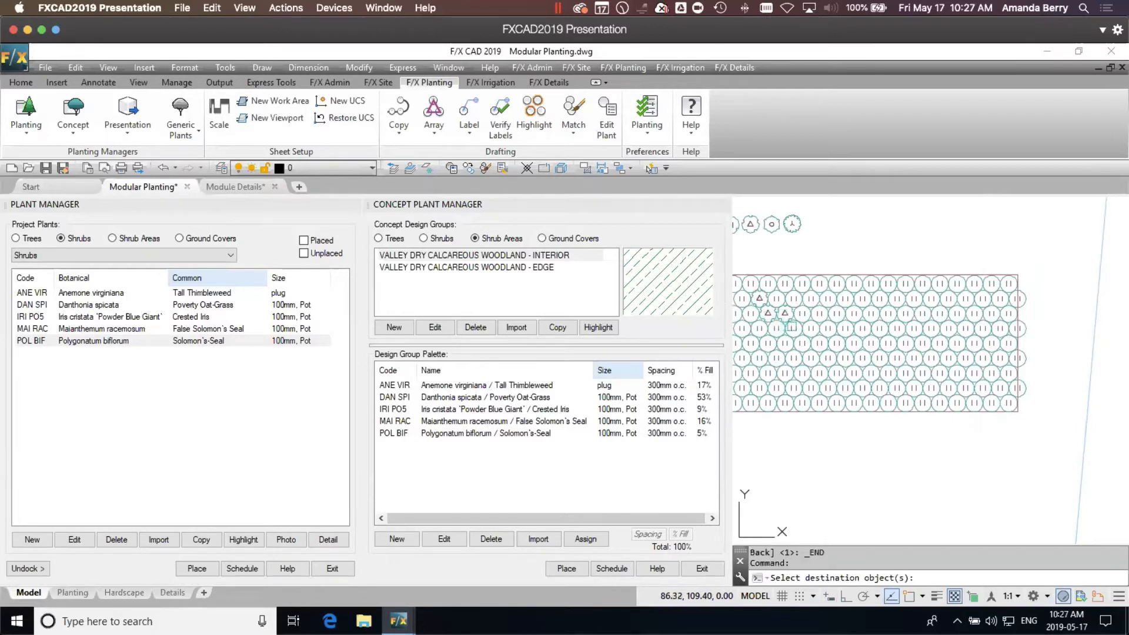
pyautogui.click(793, 327)
pyautogui.click(801, 341)
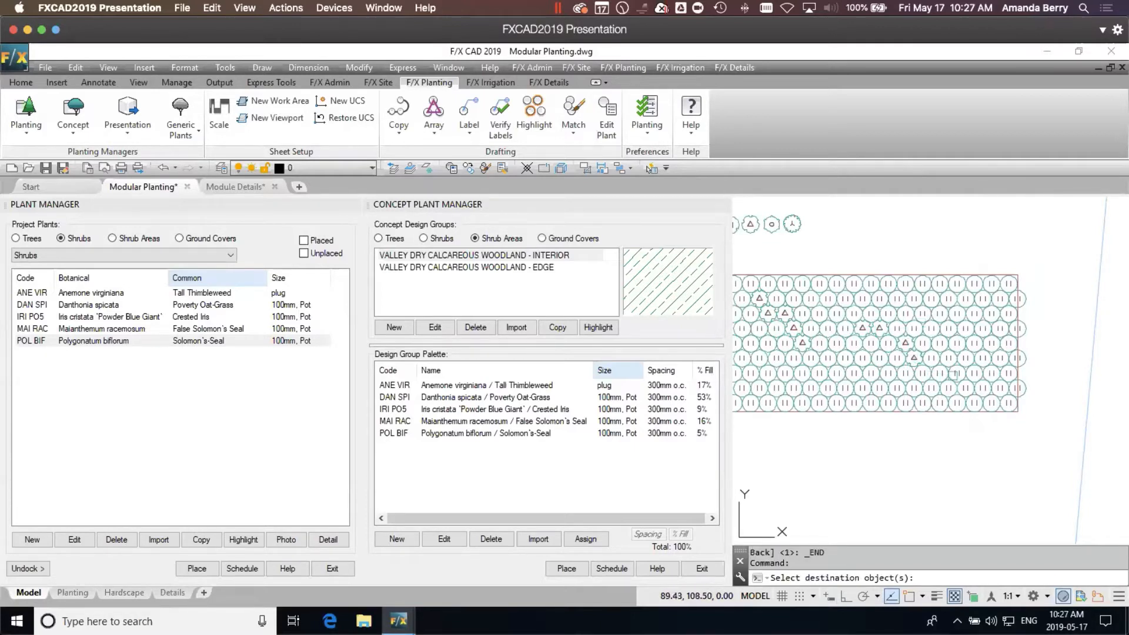
pyautogui.press('Return')
pyautogui.scroll(-2, 917, 376)
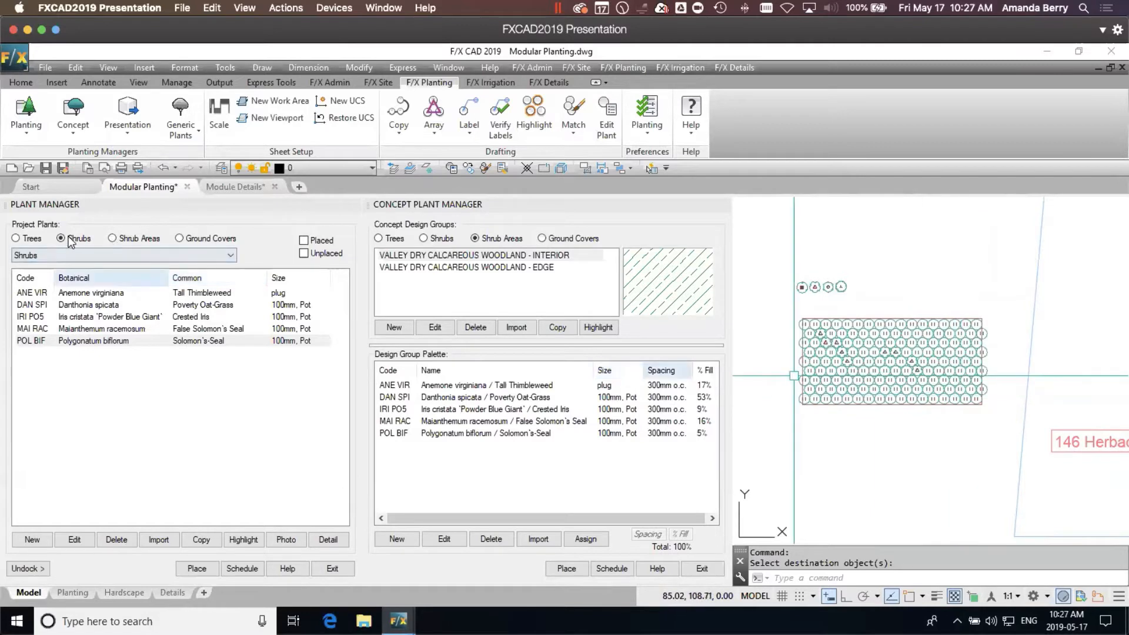
# - Place a Cercis canadensis 'Rising Sun' tree in the right half of the module grid
pyautogui.click(16, 238)
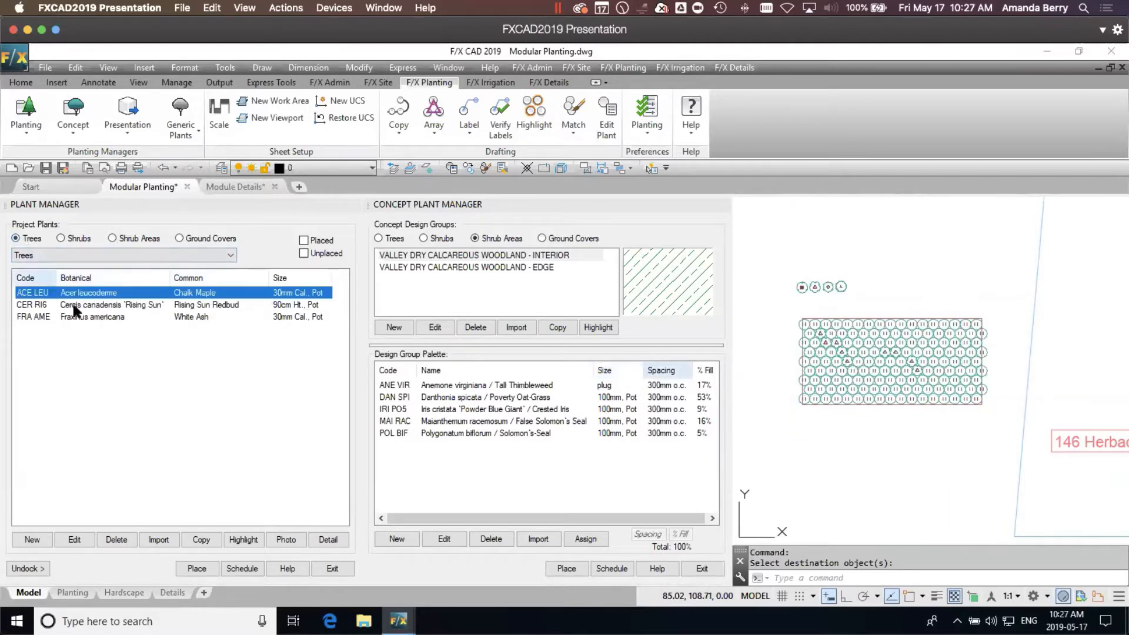
pyautogui.click(91, 305)
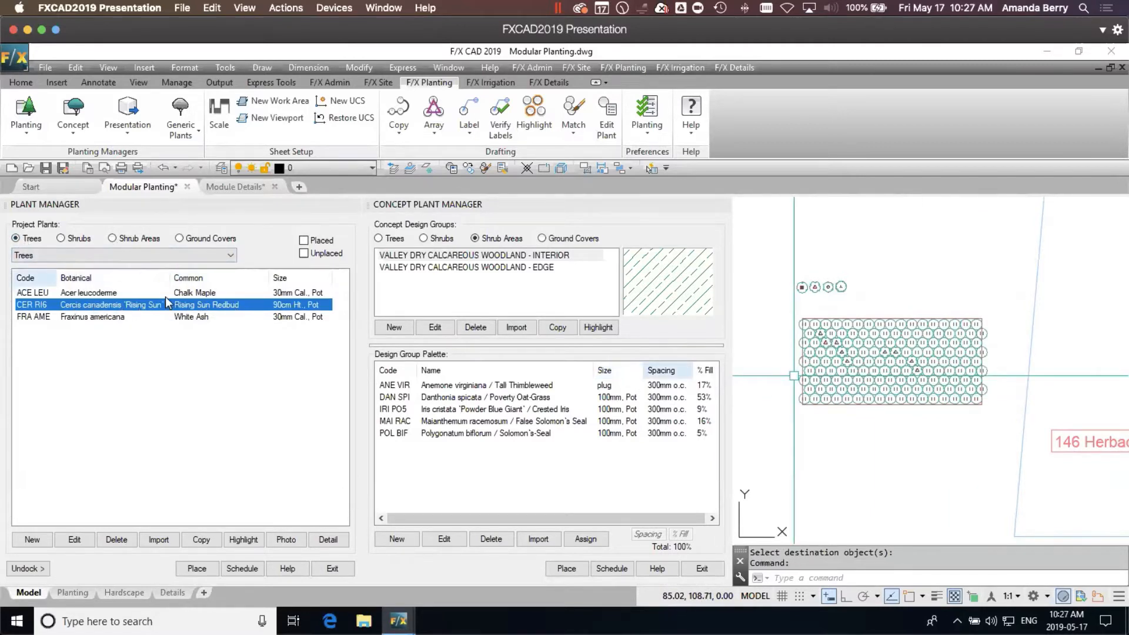
pyautogui.doubleClick(127, 310)
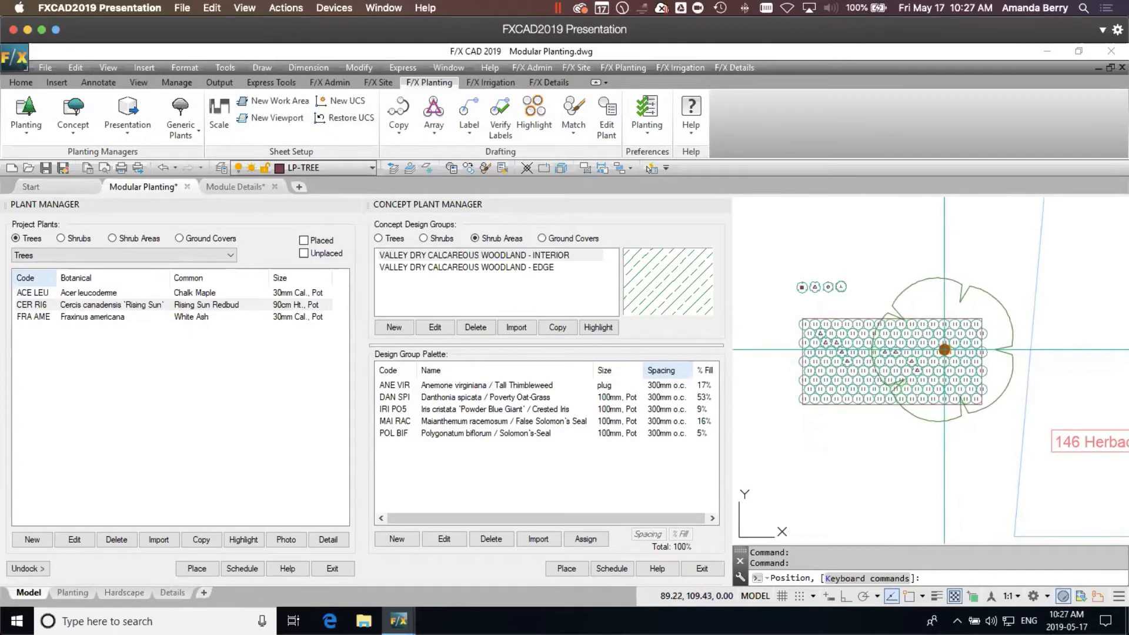
pyautogui.click(941, 351)
pyautogui.scroll(8, 955, 371)
pyautogui.press('Return')
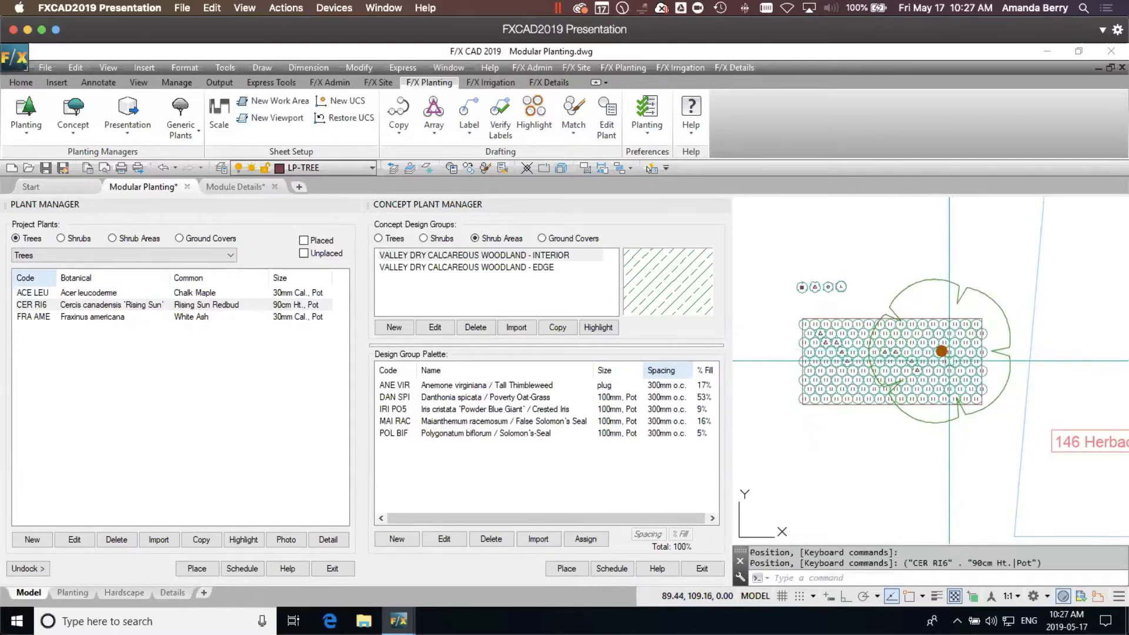
pyautogui.scroll(-5, 919, 356)
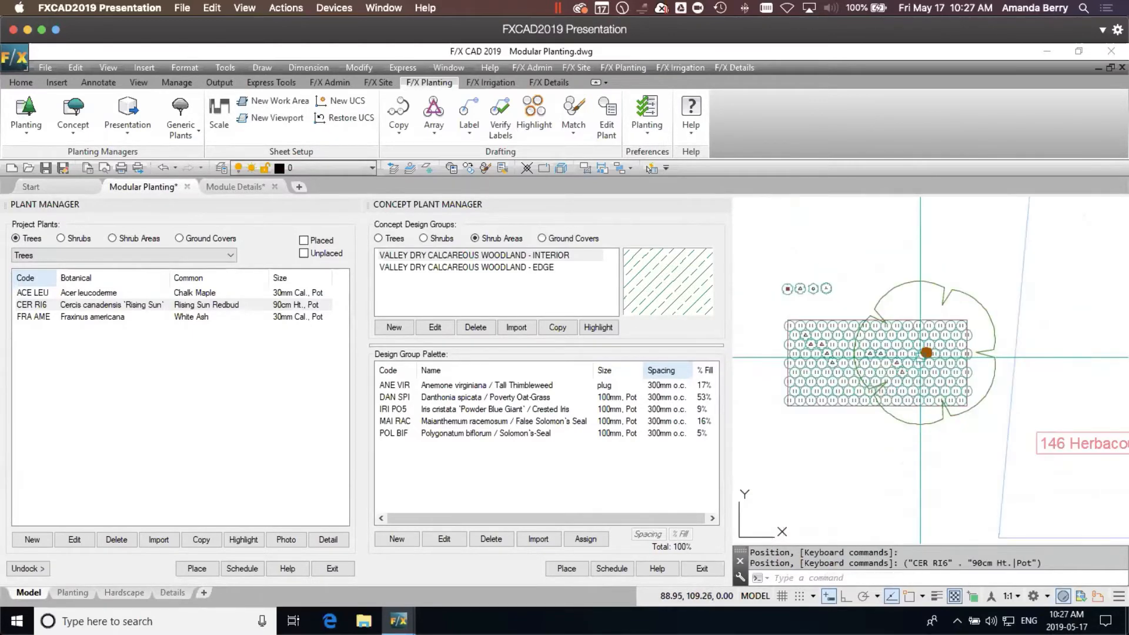
pyautogui.scroll(2, 1001, 417)
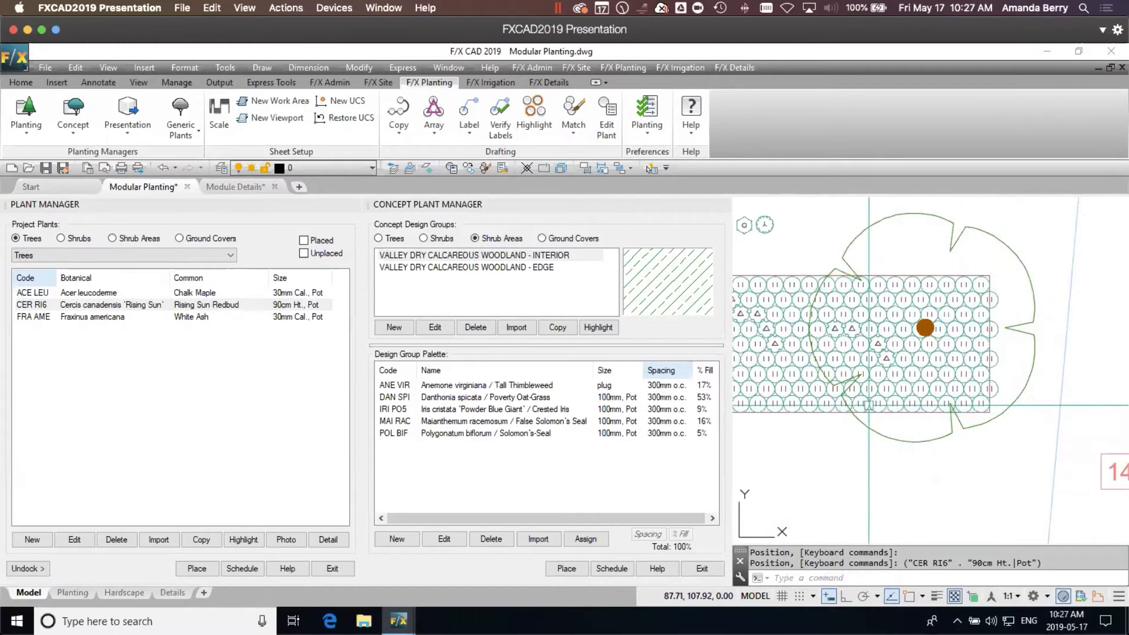
# - Delete the practice module outside the INTERIOR area, including its plant grid, its tree and the row of four plants above it
pyautogui.scroll(-3, 981, 344)
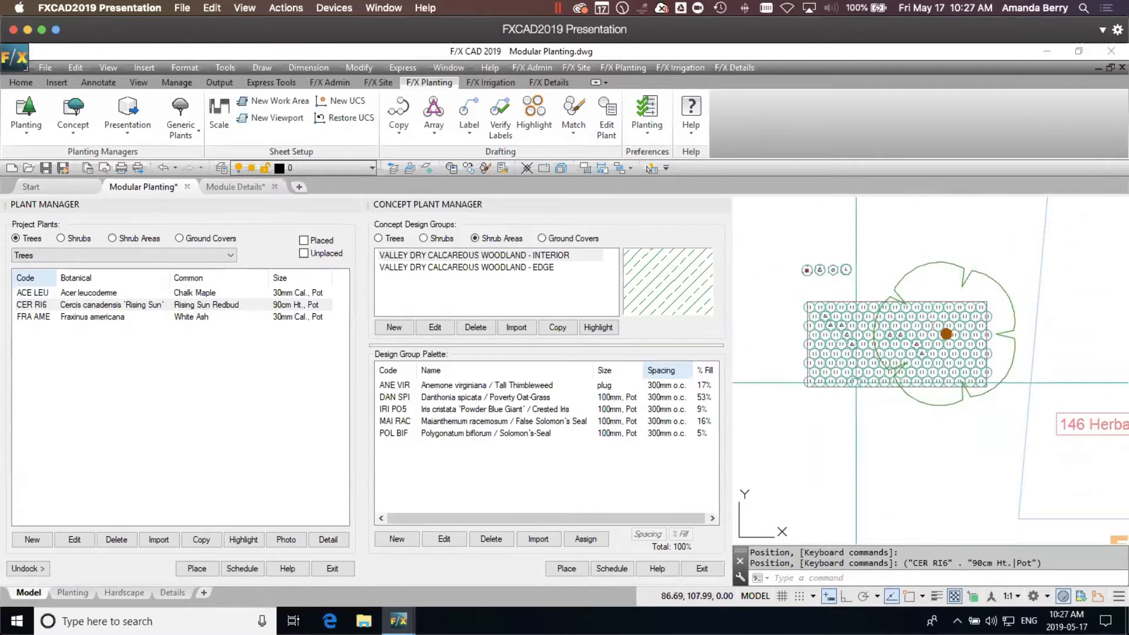
pyautogui.scroll(3, 944, 346)
pyautogui.scroll(-3, 943, 346)
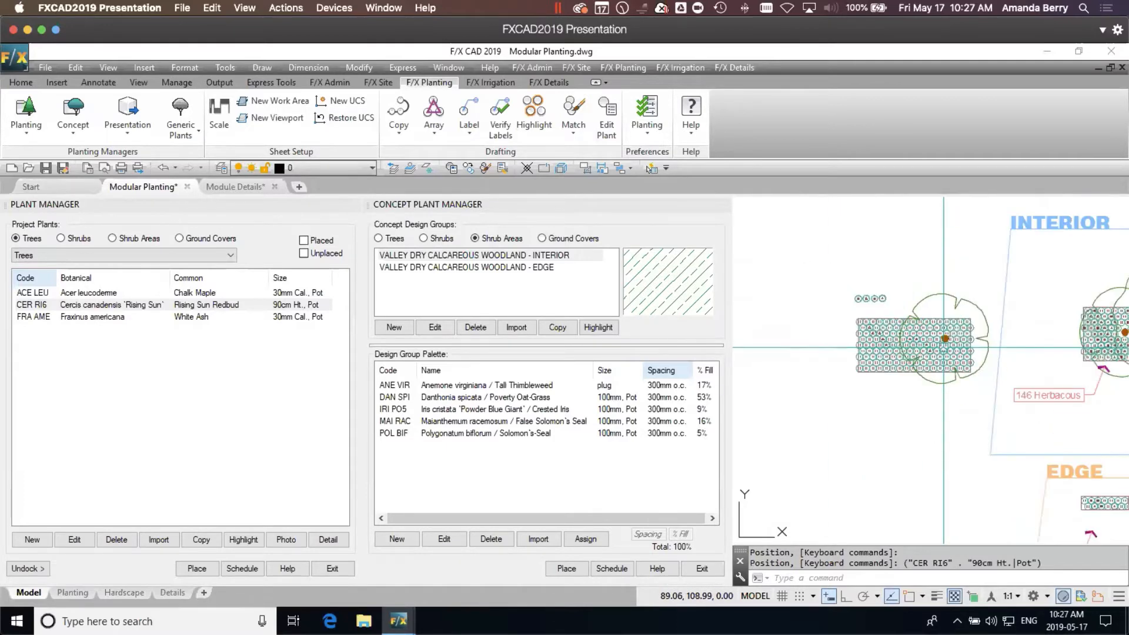
pyautogui.scroll(-1, 880, 351)
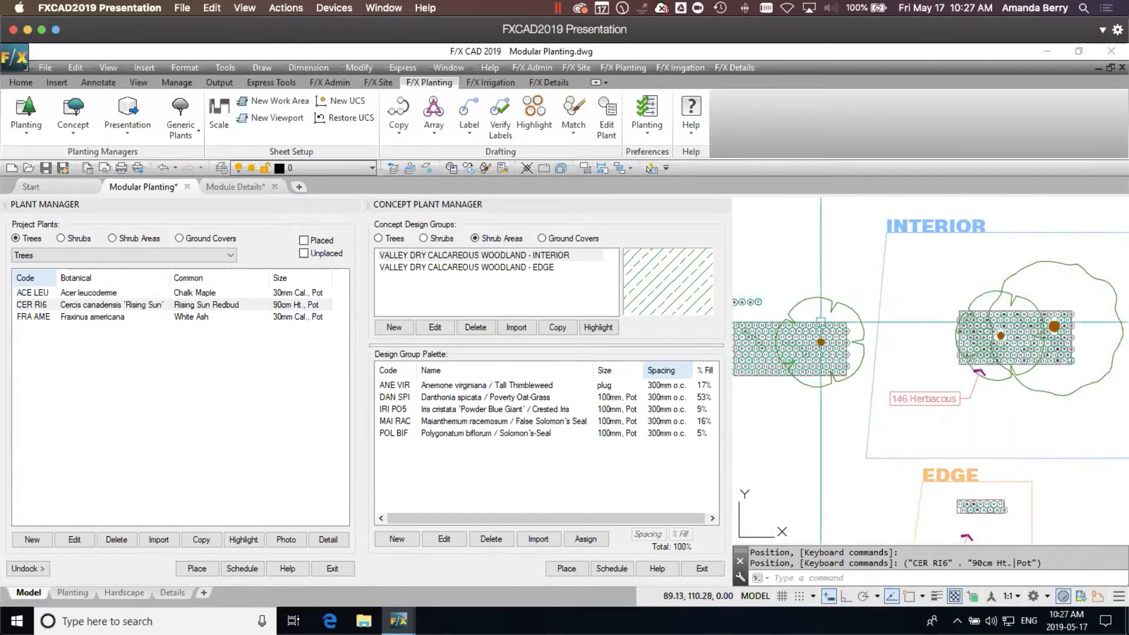
pyautogui.moveTo(800, 384); pyautogui.dragTo(839, 381, button='middle')
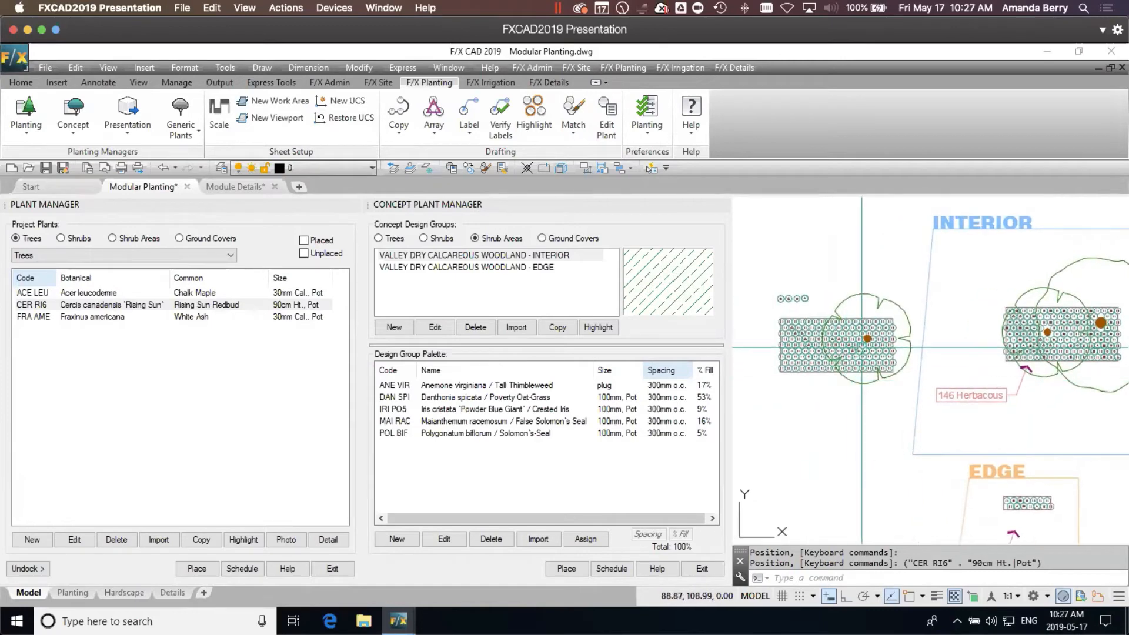
pyautogui.scroll(4, 846, 353)
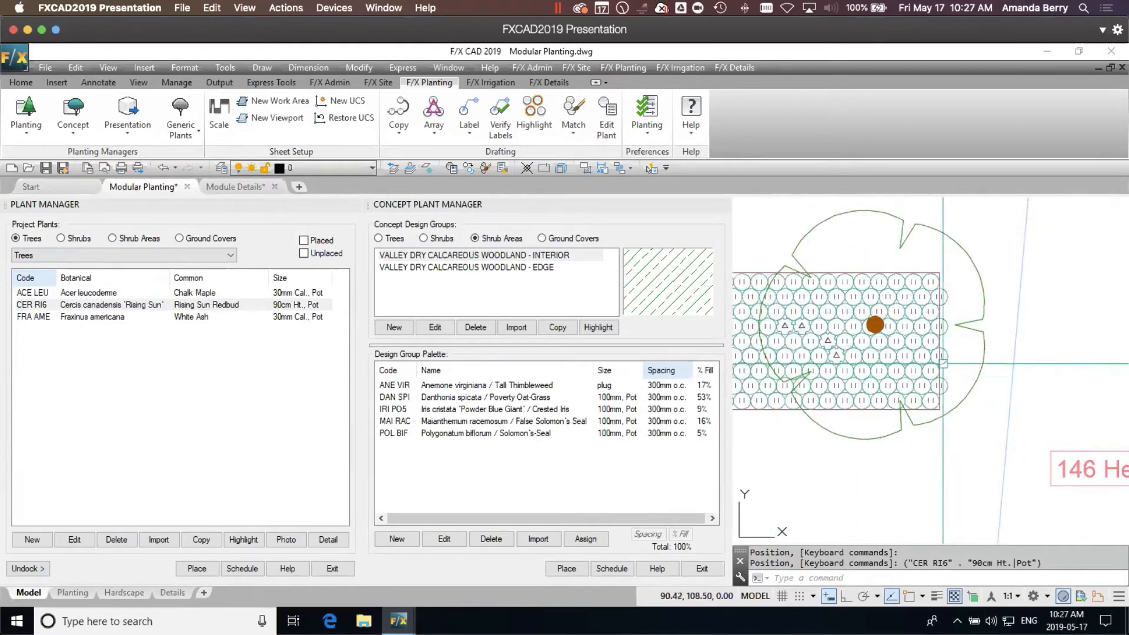
pyautogui.scroll(-5, 1002, 392)
pyautogui.moveTo(1002, 391); pyautogui.dragTo(938, 378, button='middle')
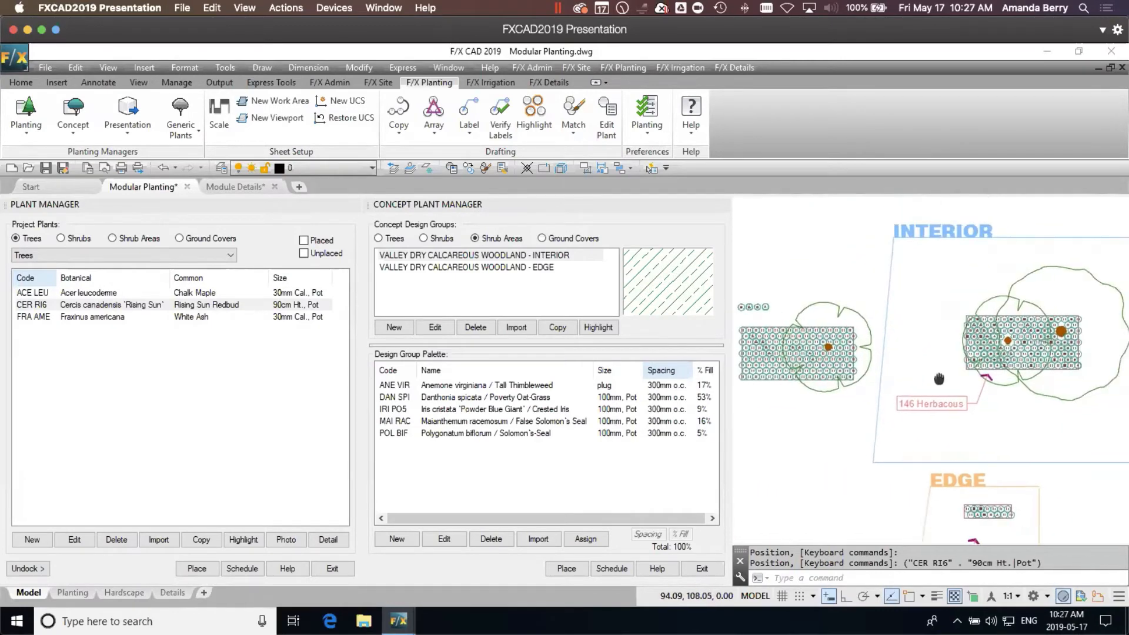
pyautogui.click(869, 397)
pyautogui.click(748, 291)
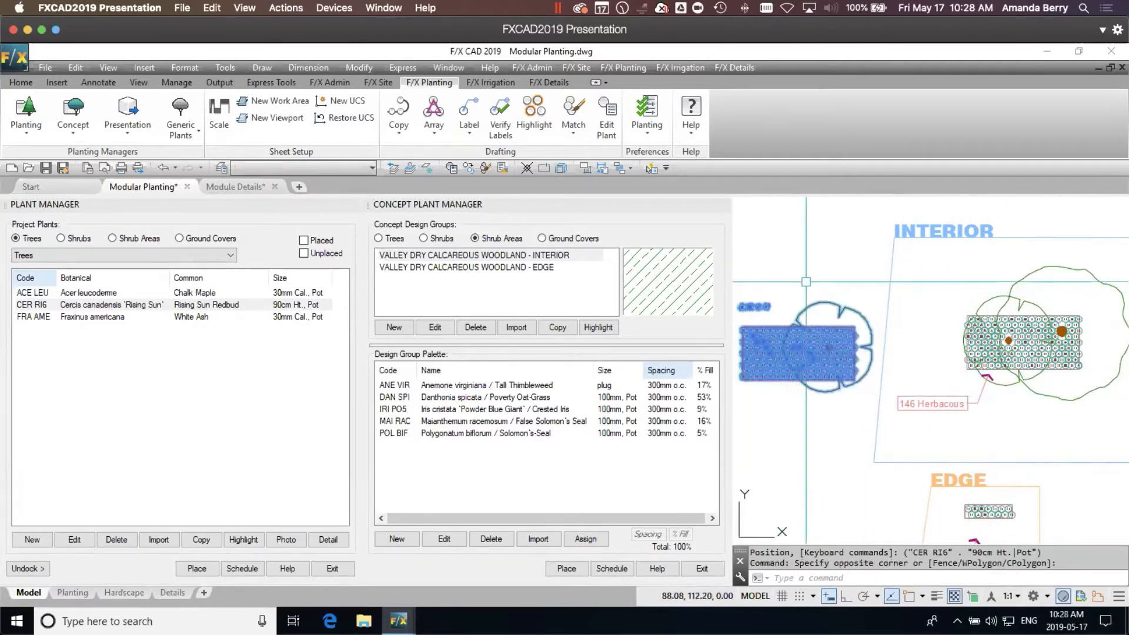
pyautogui.press('Delete')
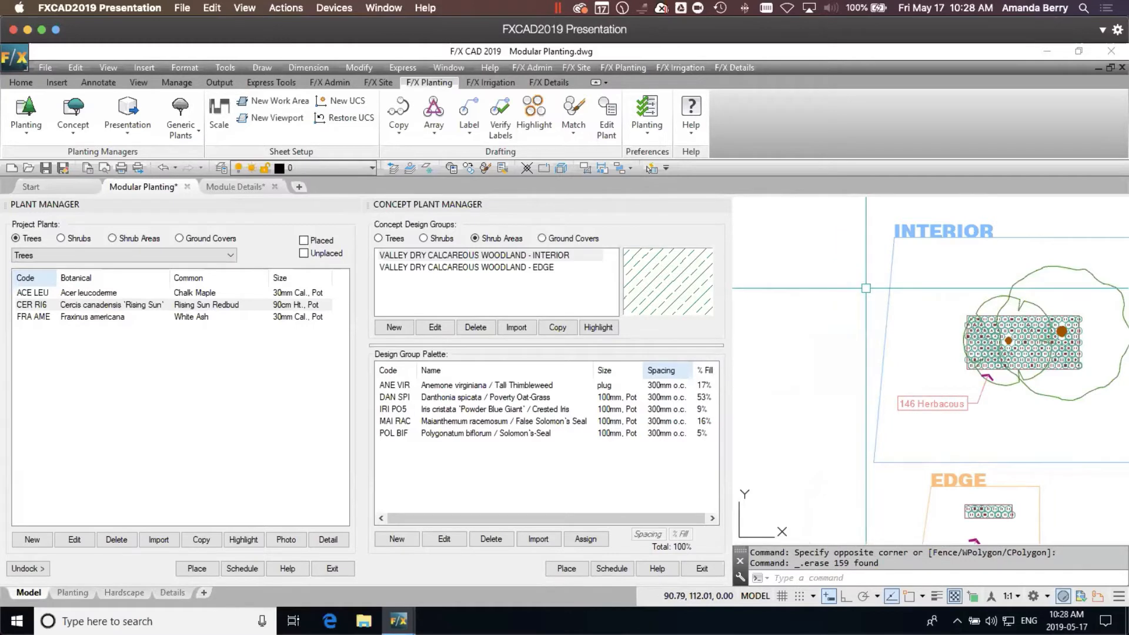
# - Examine the INTERIOR and EDGE modules and the plant palettes of the two VALLEY DRY CALCAREOUS WOODLAND concept groups
pyautogui.moveTo(985, 326)
pyautogui.mouseDown(button='middle')
pyautogui.moveTo(927, 307)
pyautogui.moveTo(879, 269)
pyautogui.mouseUp(button='middle')
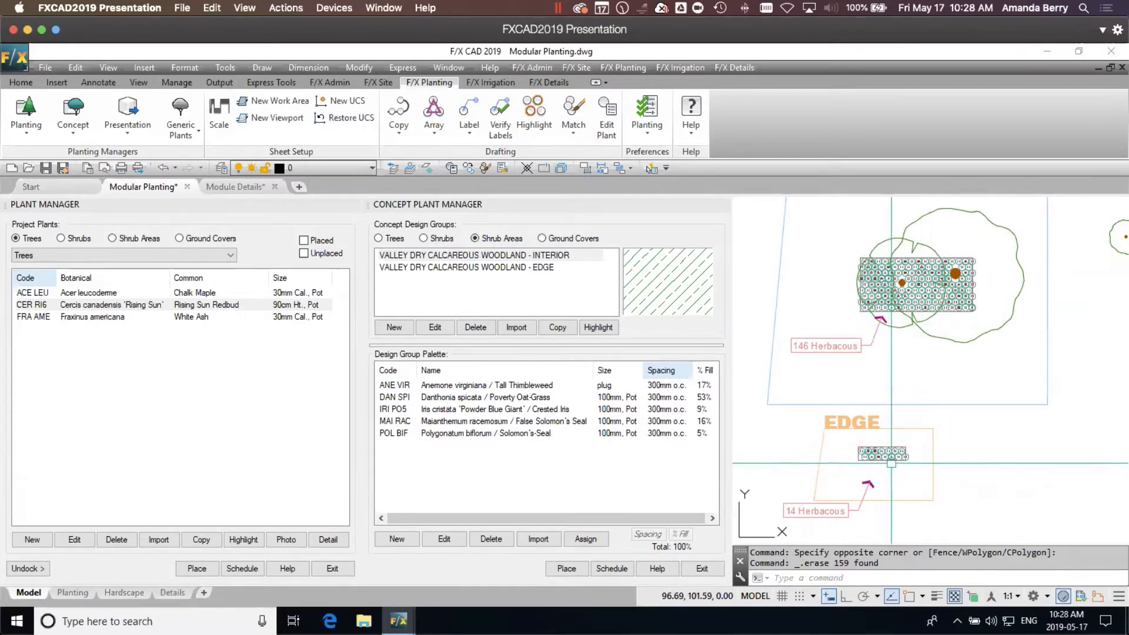
pyautogui.scroll(2, 891, 463)
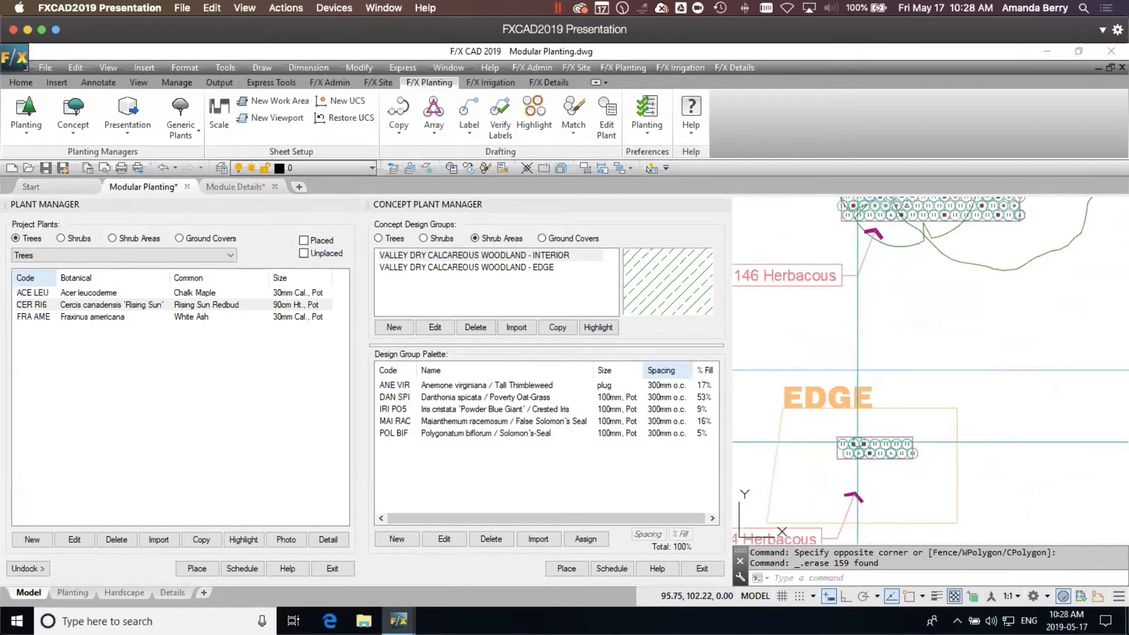
pyautogui.scroll(-2, 920, 482)
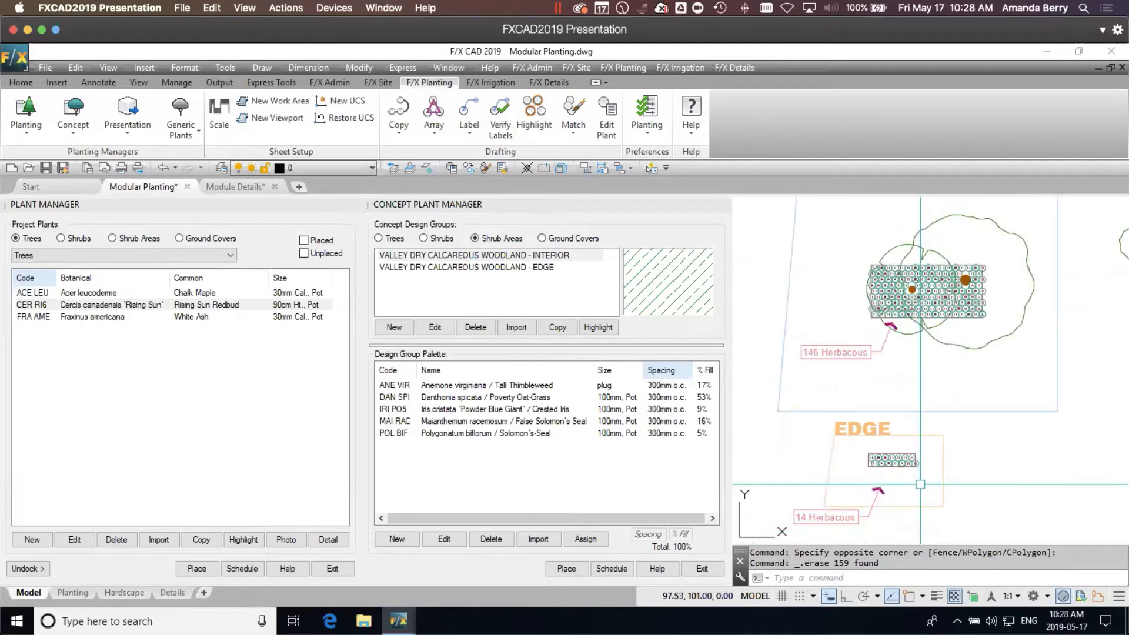
pyautogui.moveTo(920, 484); pyautogui.dragTo(942, 482, button='middle')
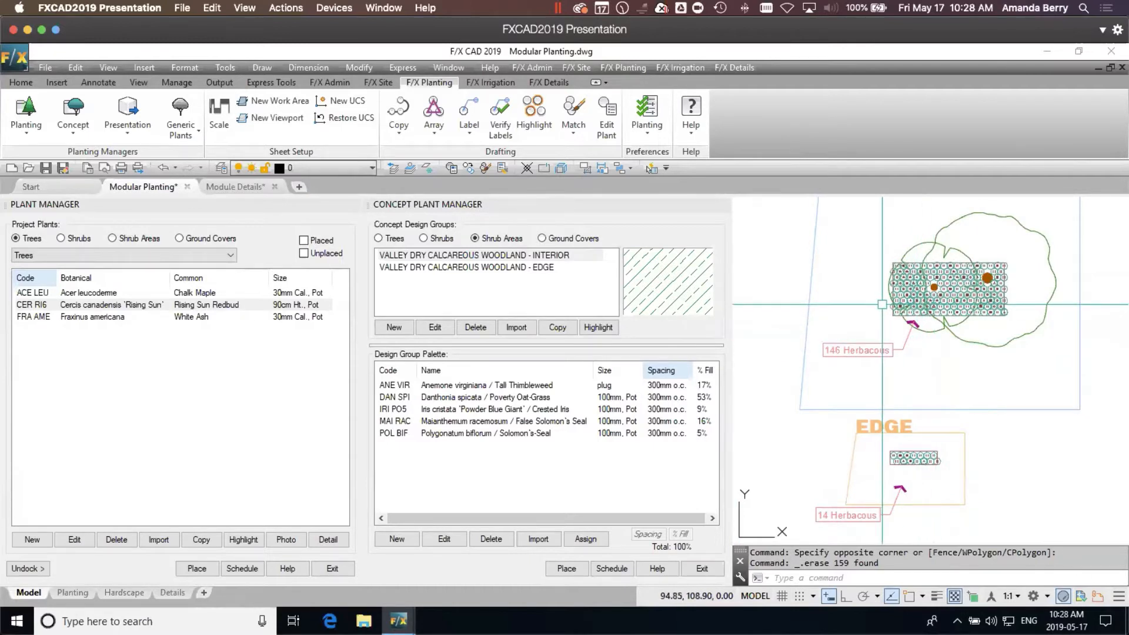
pyautogui.click(528, 267)
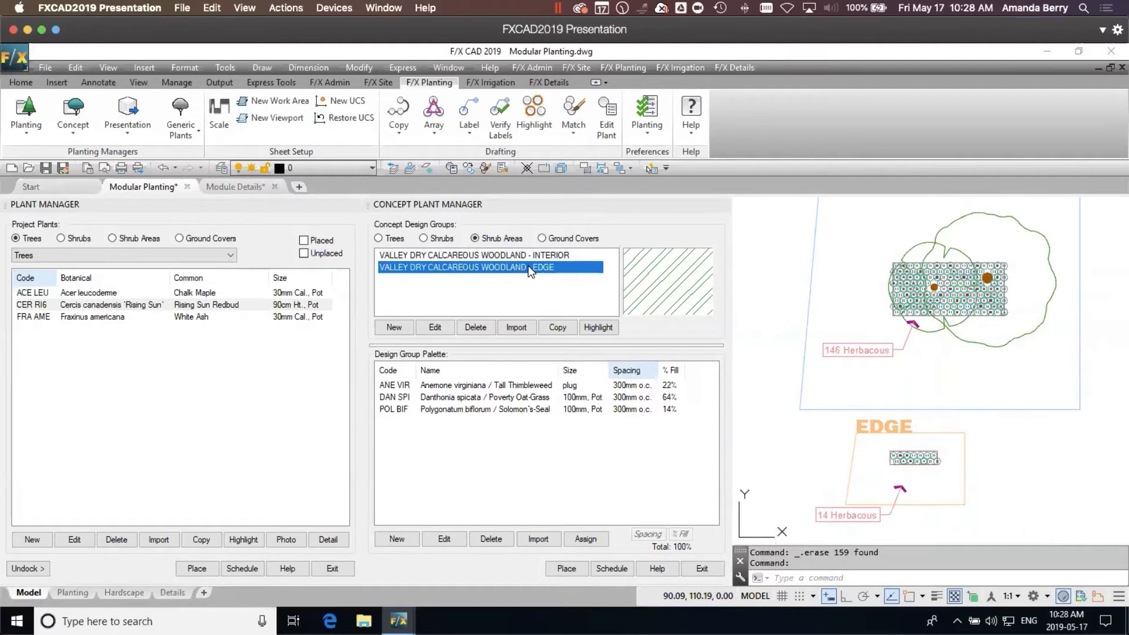
pyautogui.click(507, 254)
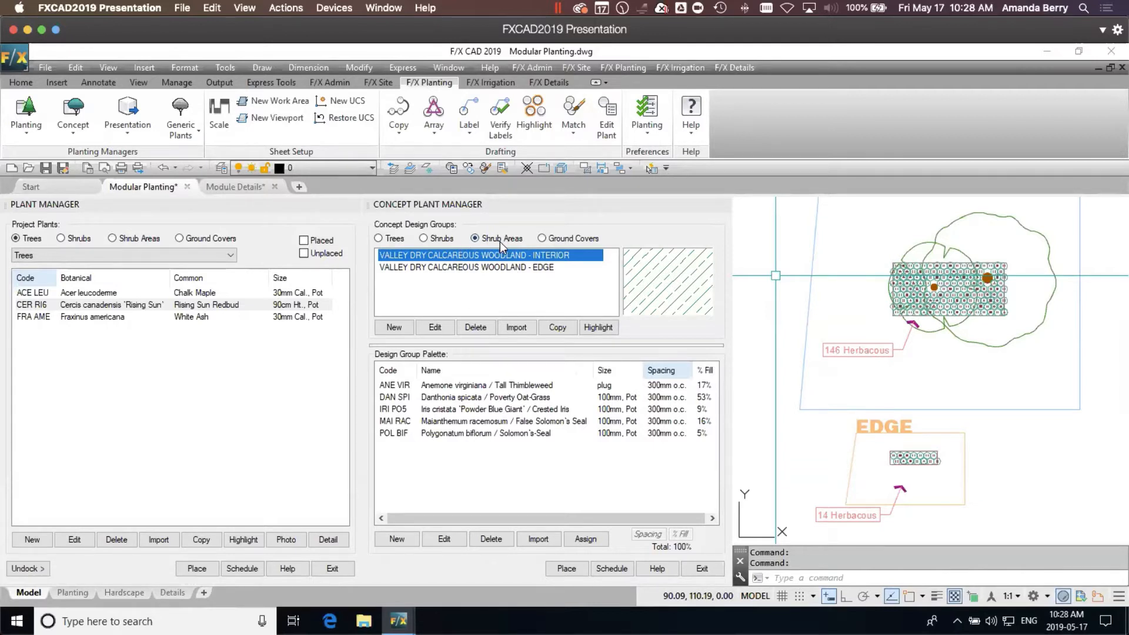
# - List the project's shrubs and start a new shrub-area concept design group named INTERIOR
pyautogui.click(143, 241)
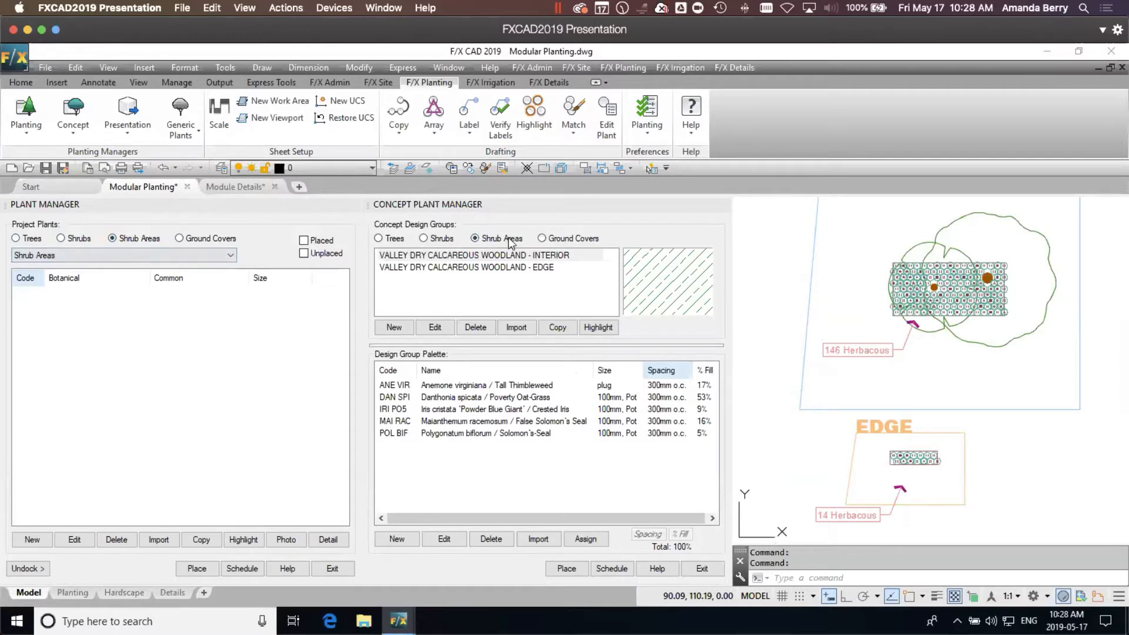
pyautogui.click(78, 245)
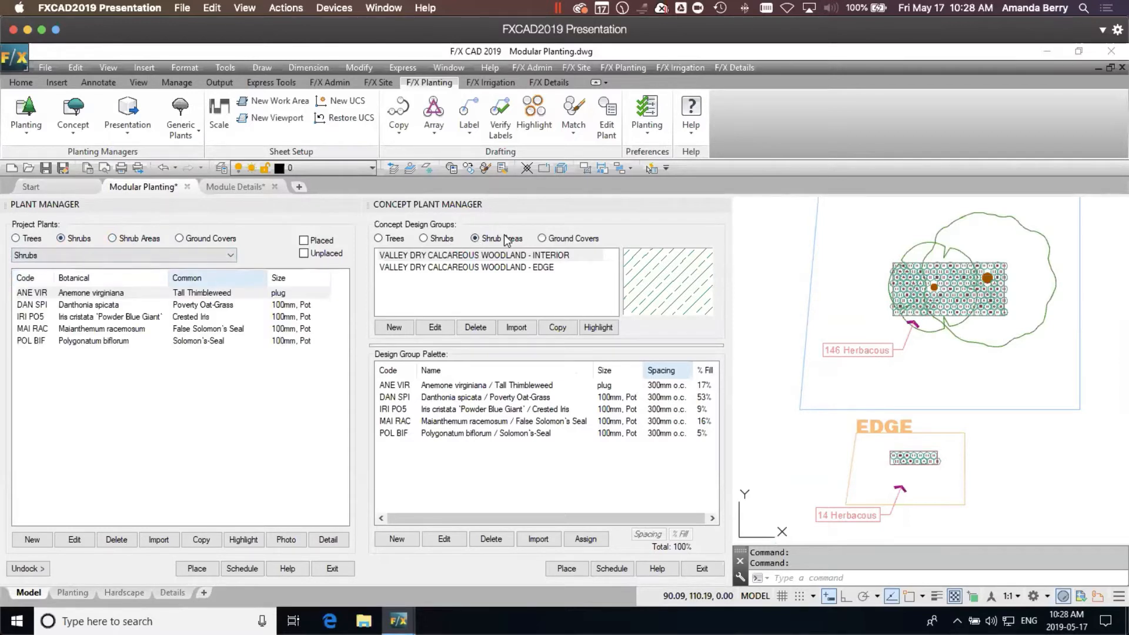
pyautogui.click(394, 327)
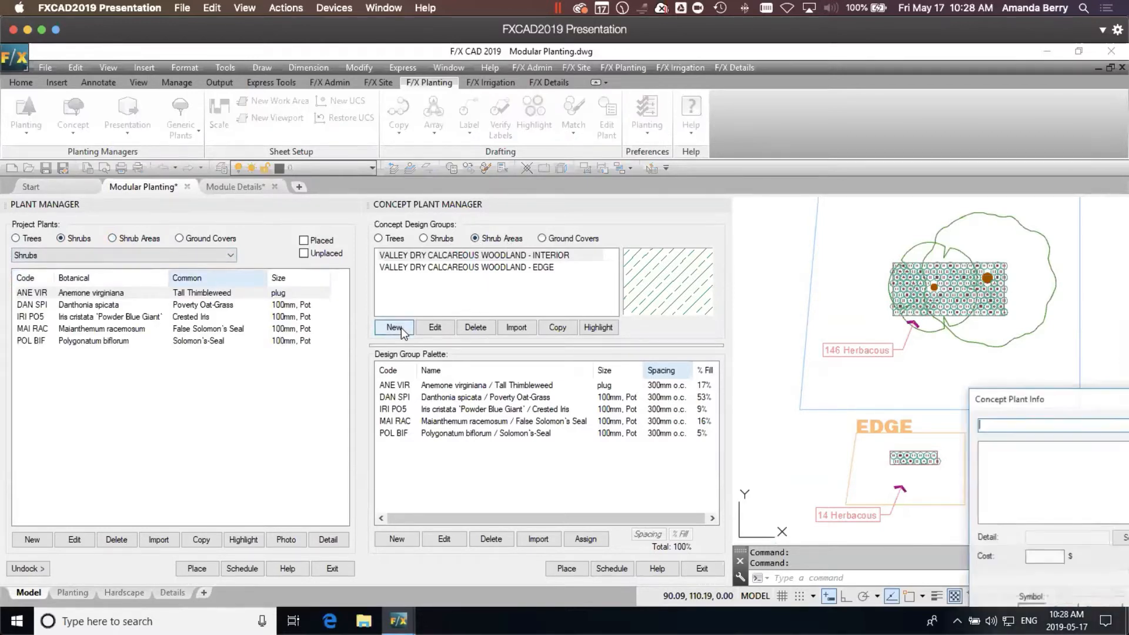
pyautogui.moveTo(1058, 402); pyautogui.dragTo(573, 183)
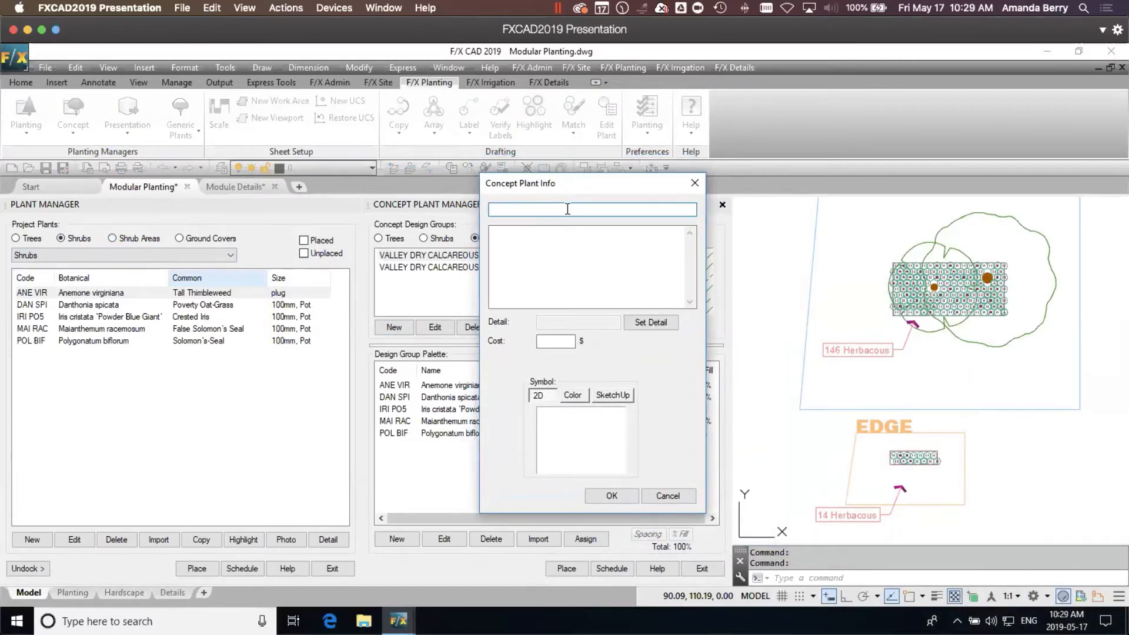
pyautogui.write('M')
pyautogui.click(573, 237)
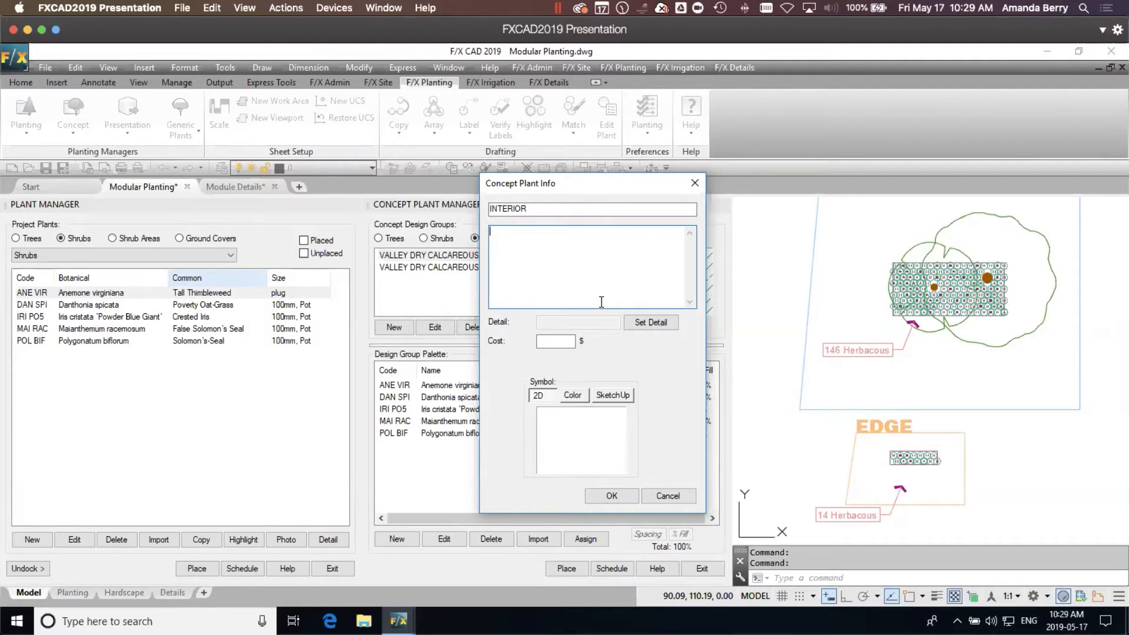
# - Choose the PHANTOM2 linetype as the outline of the INTERIOR group's 2D symbol
pyautogui.click(599, 446)
pyautogui.click(597, 435)
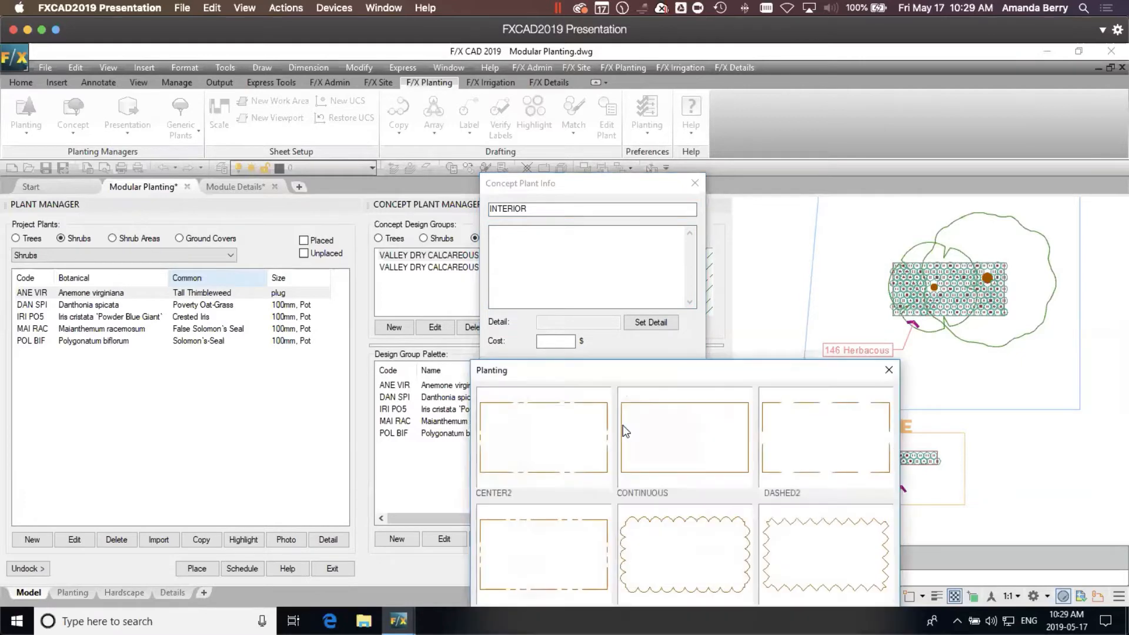
pyautogui.moveTo(877, 263); pyautogui.dragTo(869, 162)
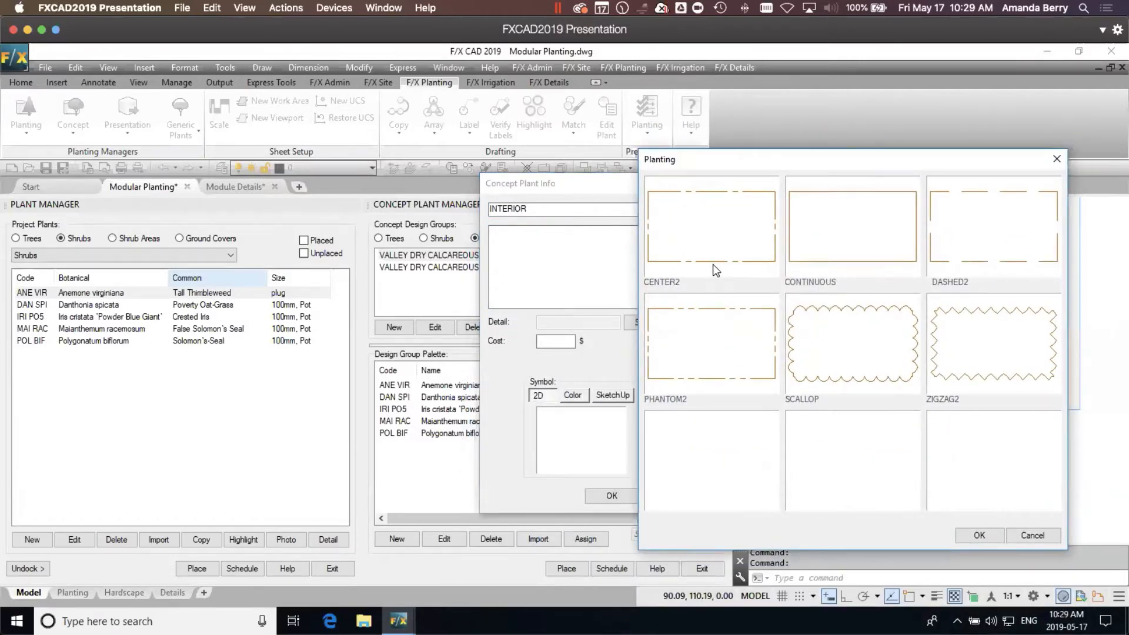
pyautogui.click(743, 324)
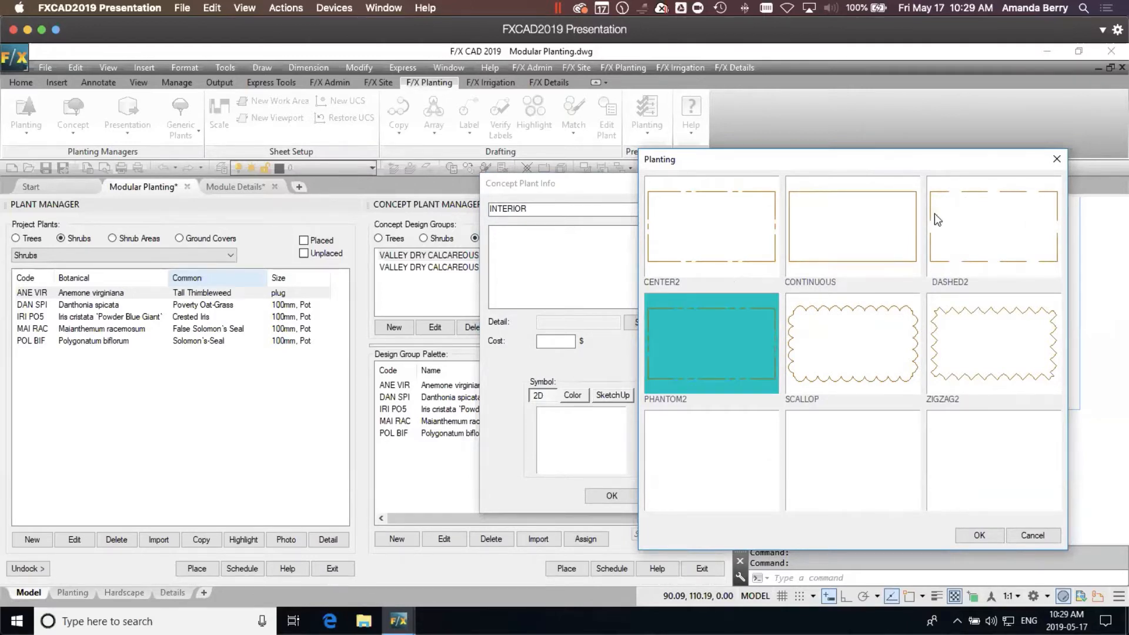
pyautogui.click(979, 535)
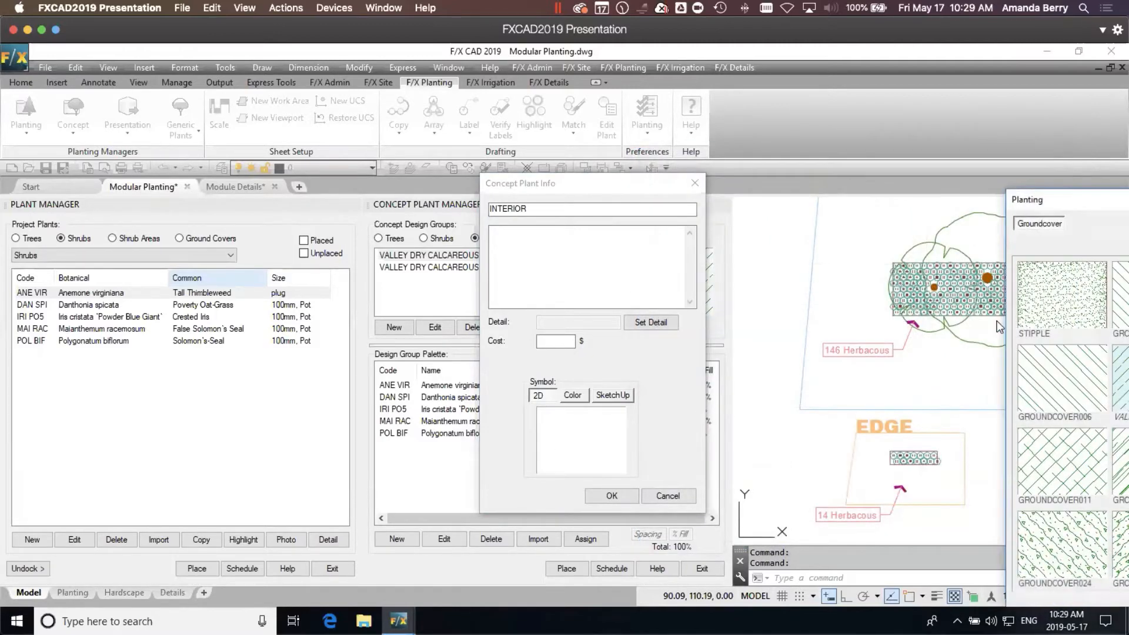
# - Assign the GROUNDCOVER028 hatch to the INTERIOR group's 2D symbol and finish creating the group
pyautogui.moveTo(1058, 200); pyautogui.dragTo(601, 125)
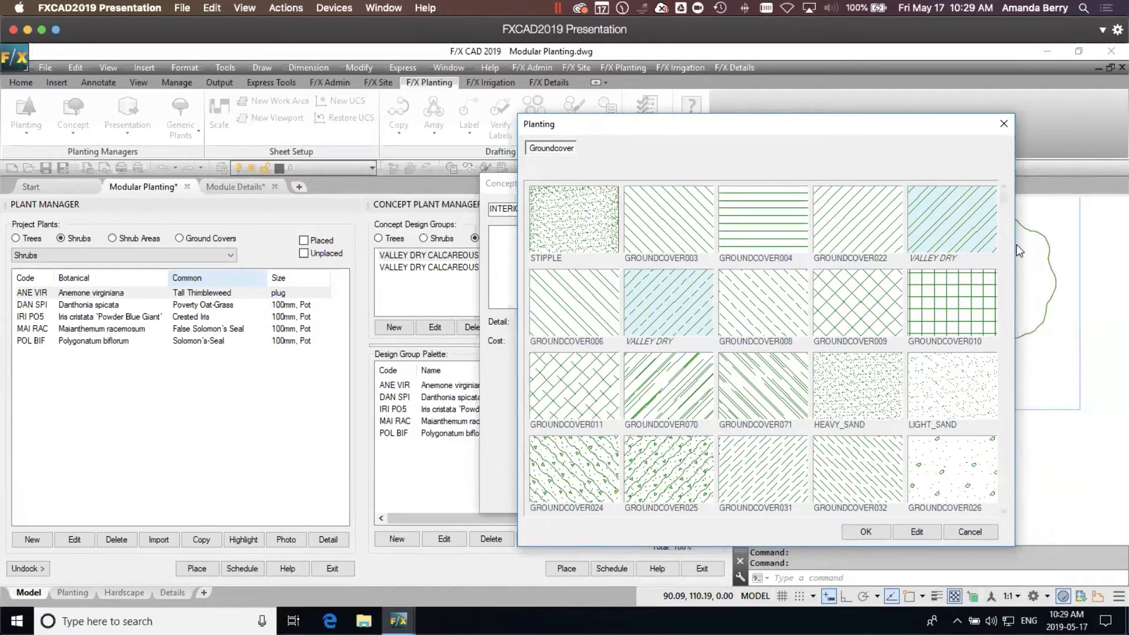
pyautogui.scroll(-1, 993, 412)
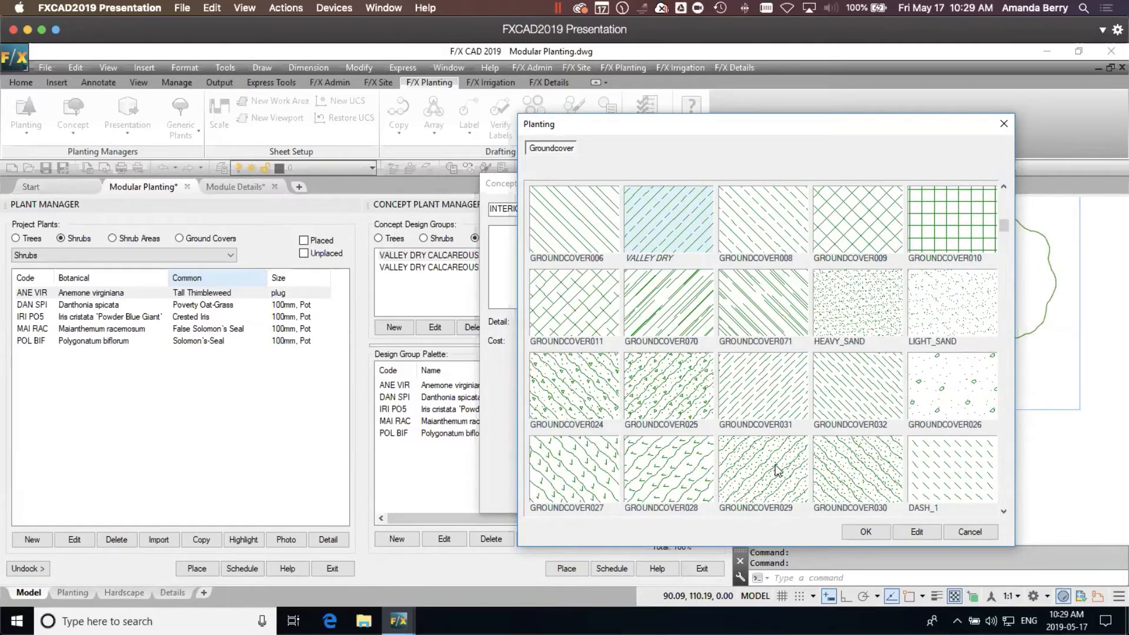
pyautogui.click(663, 455)
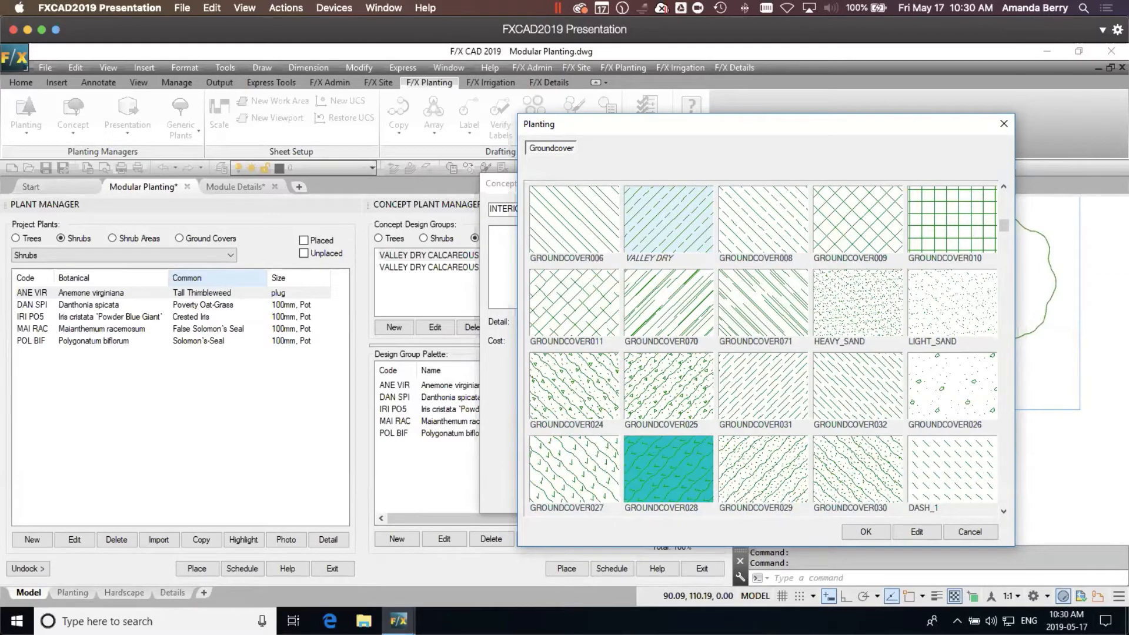
pyautogui.click(866, 531)
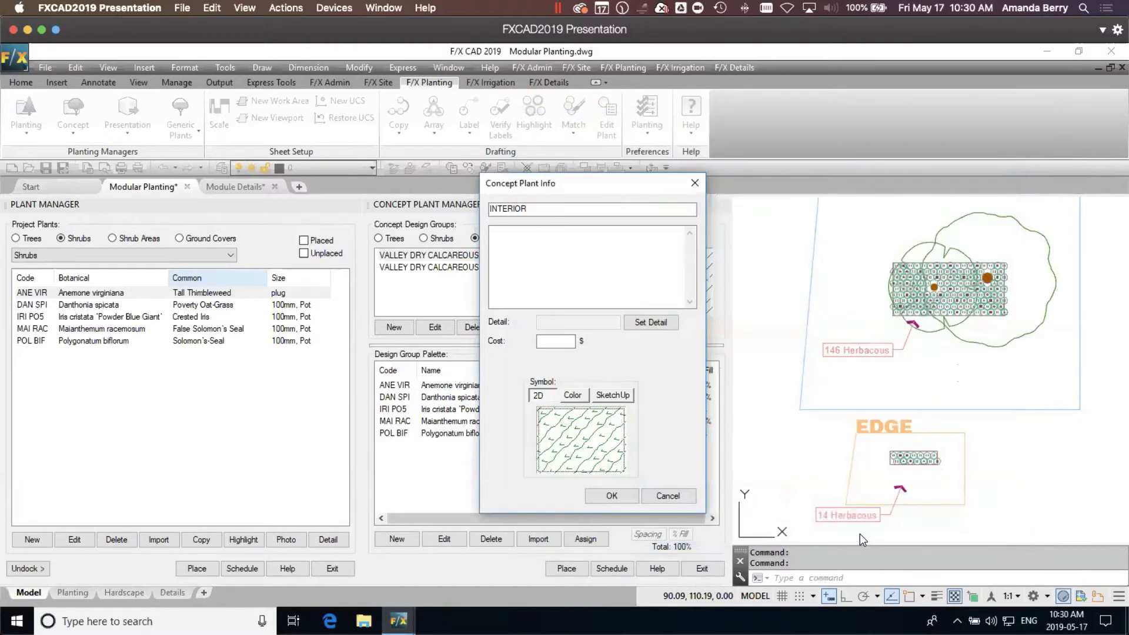
pyautogui.click(607, 496)
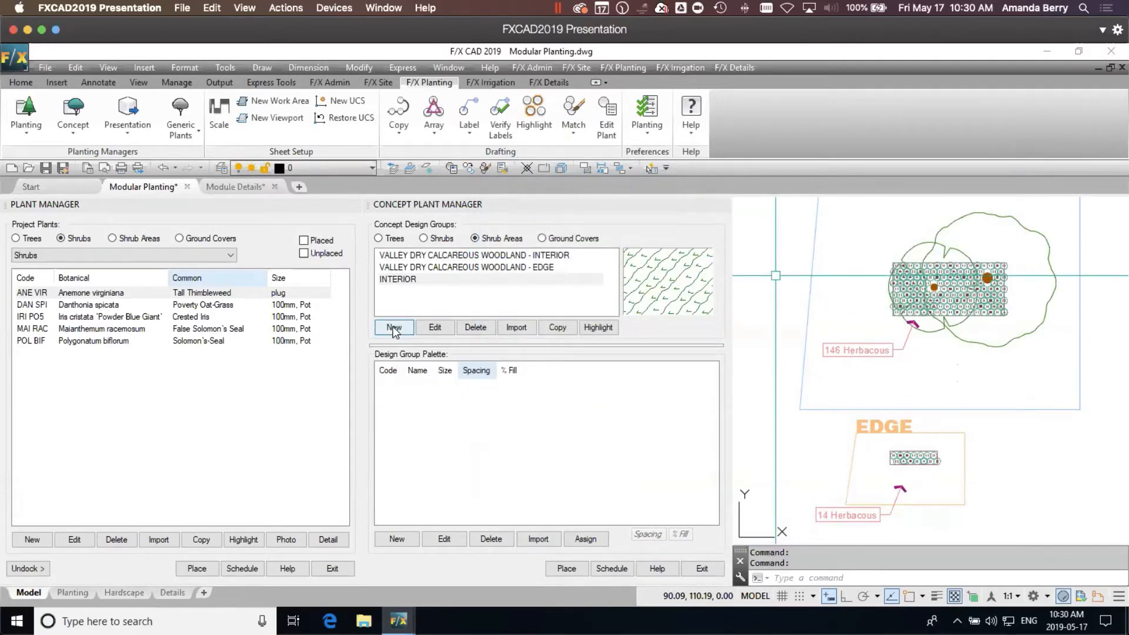
# - Add Anemone virginiana, Danthonia spicata, Iris cristata 'Powder Blue Giant', Maianthemum racemosum and Polygonatum biflorum from the project shrubs to the INTERIOR group's palette
pyautogui.click(427, 282)
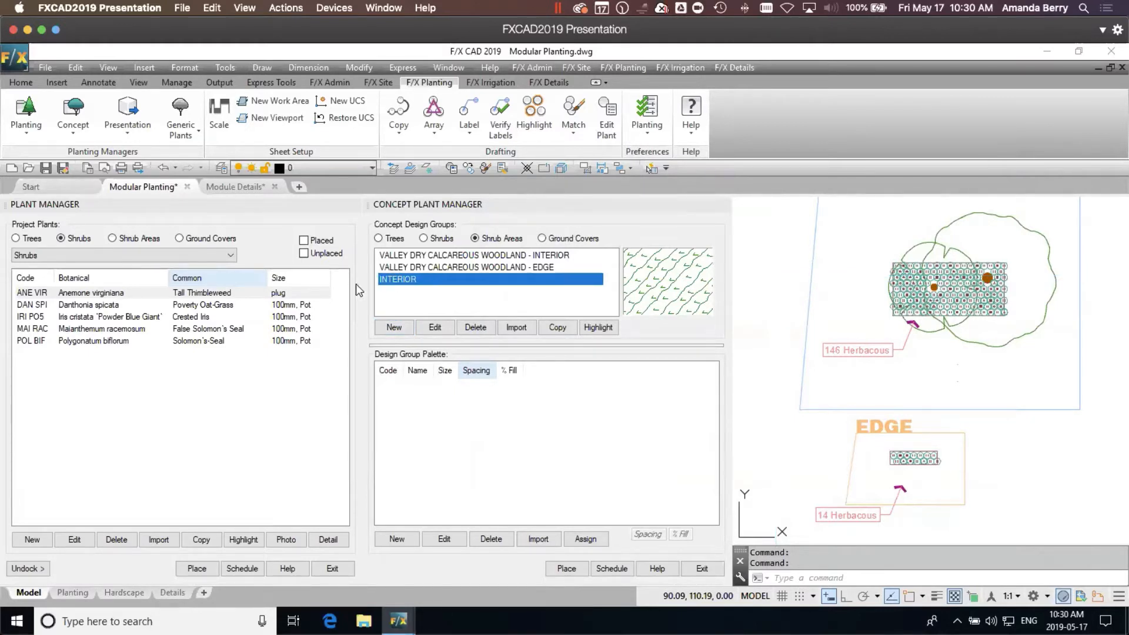
pyautogui.click(569, 478)
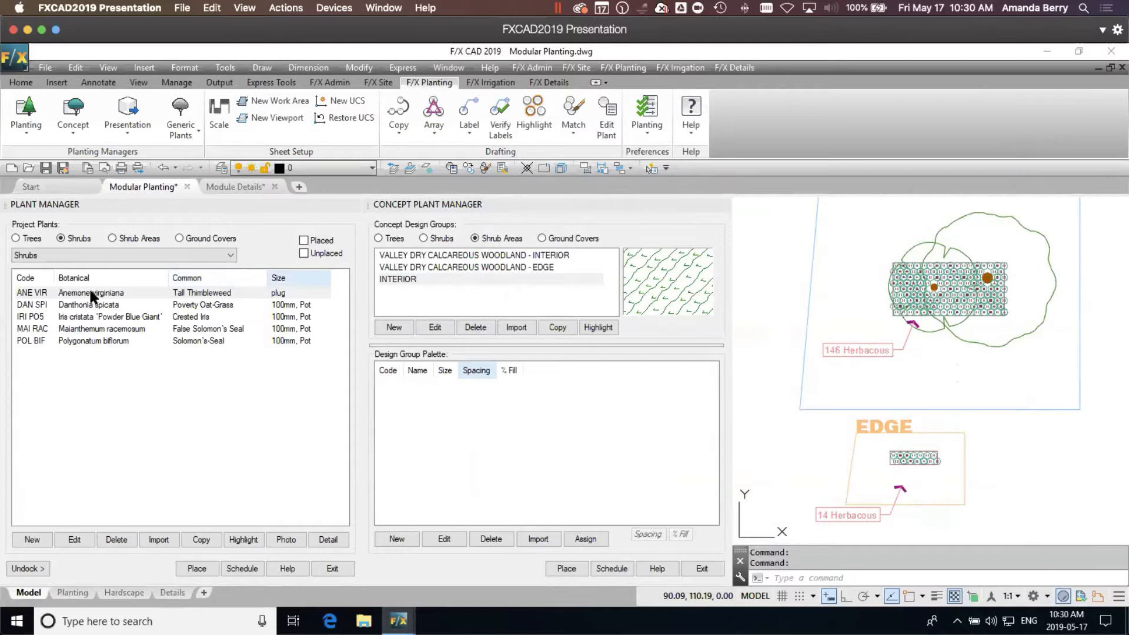
pyautogui.moveTo(89, 287); pyautogui.dragTo(330, 390)
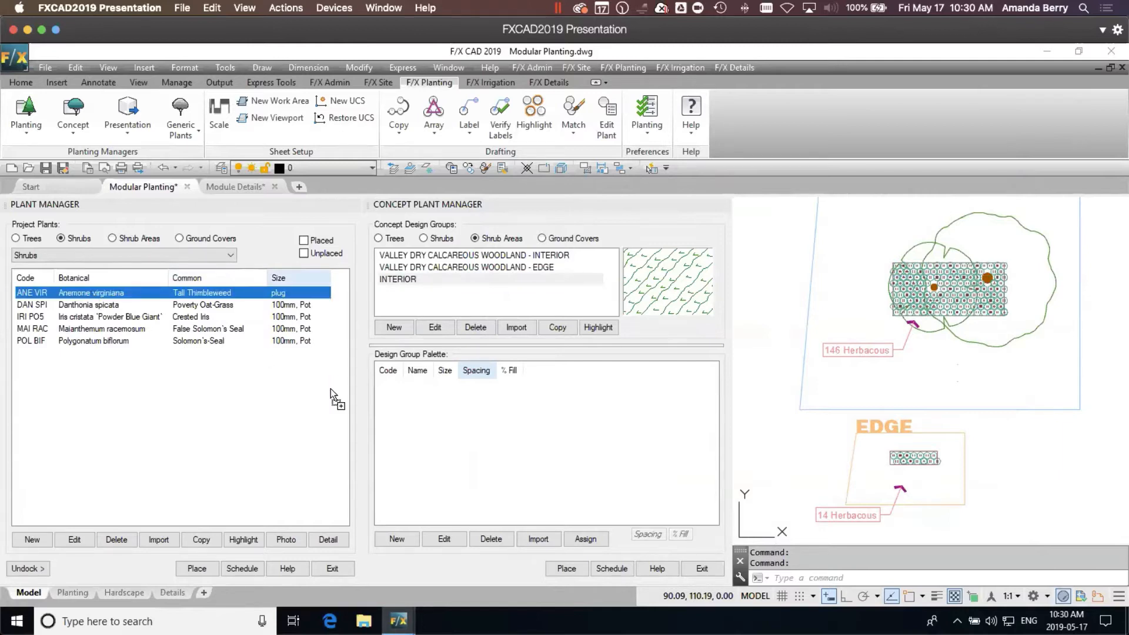
pyautogui.moveTo(422, 425); pyautogui.dragTo(415, 449)
pyautogui.click(97, 305)
pyautogui.moveTo(105, 316); pyautogui.dragTo(411, 446)
pyautogui.moveTo(91, 329); pyautogui.dragTo(404, 460)
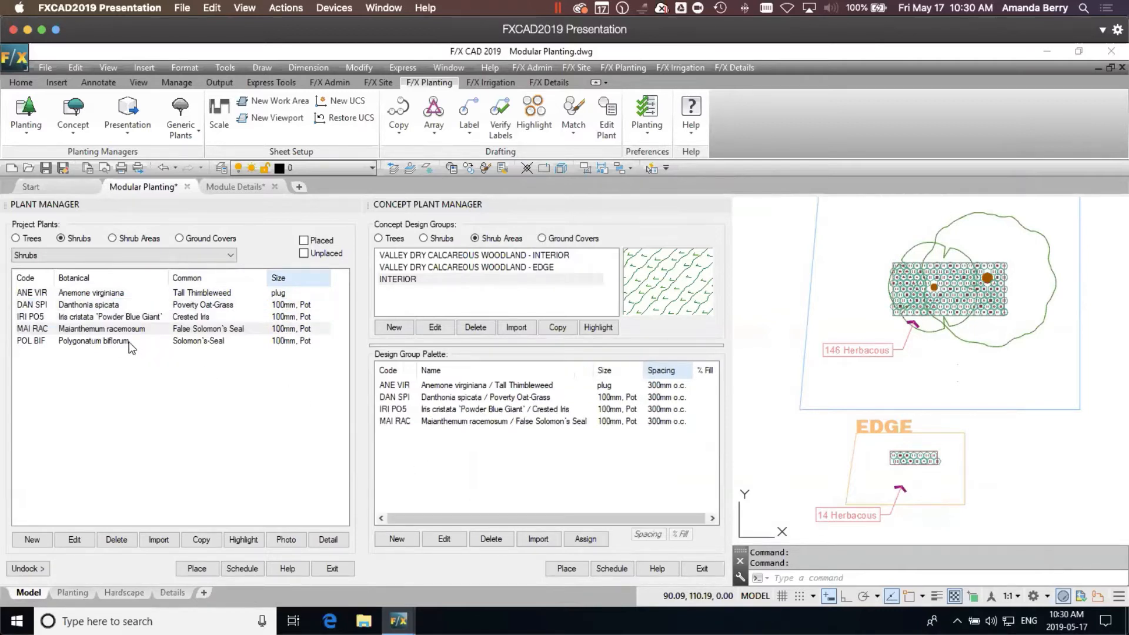
pyautogui.moveTo(126, 340); pyautogui.dragTo(478, 473)
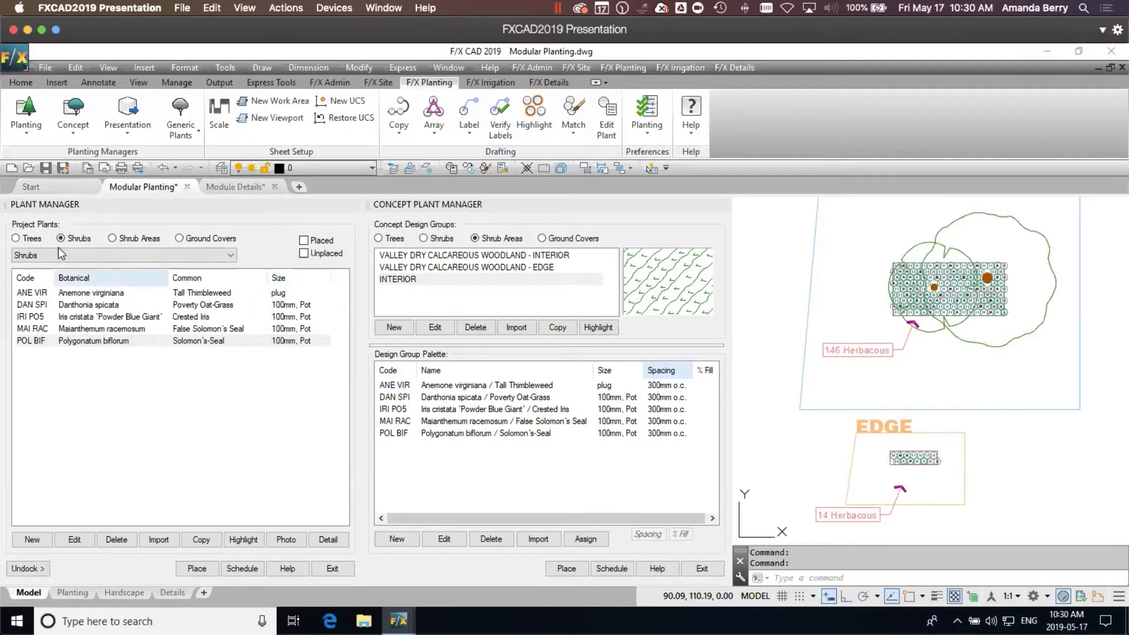
# - Add the trees Acer leucoderme, Cercis canadensis 'Rising Sun' and Fraxinus americana to the INTERIOR palette, and widen the manager to show the % Fill column
pyautogui.click(16, 238)
pyautogui.moveTo(57, 297); pyautogui.dragTo(475, 440)
pyautogui.click(101, 305)
pyautogui.moveTo(101, 303); pyautogui.dragTo(453, 458)
pyautogui.moveTo(120, 321); pyautogui.dragTo(468, 469)
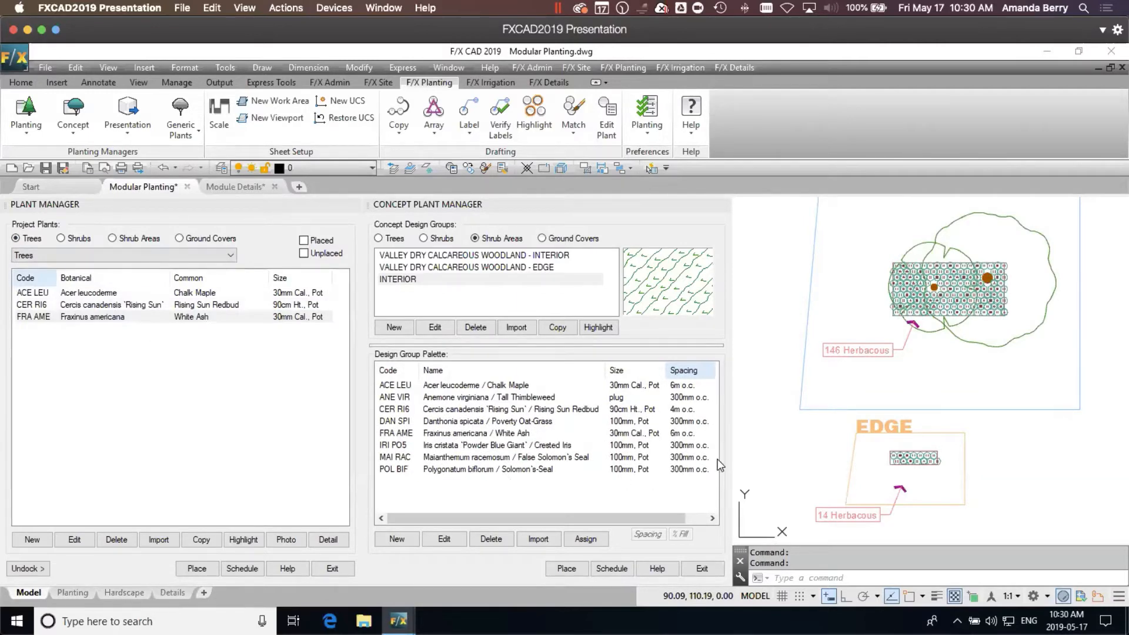
pyautogui.moveTo(718, 465); pyautogui.dragTo(770, 456)
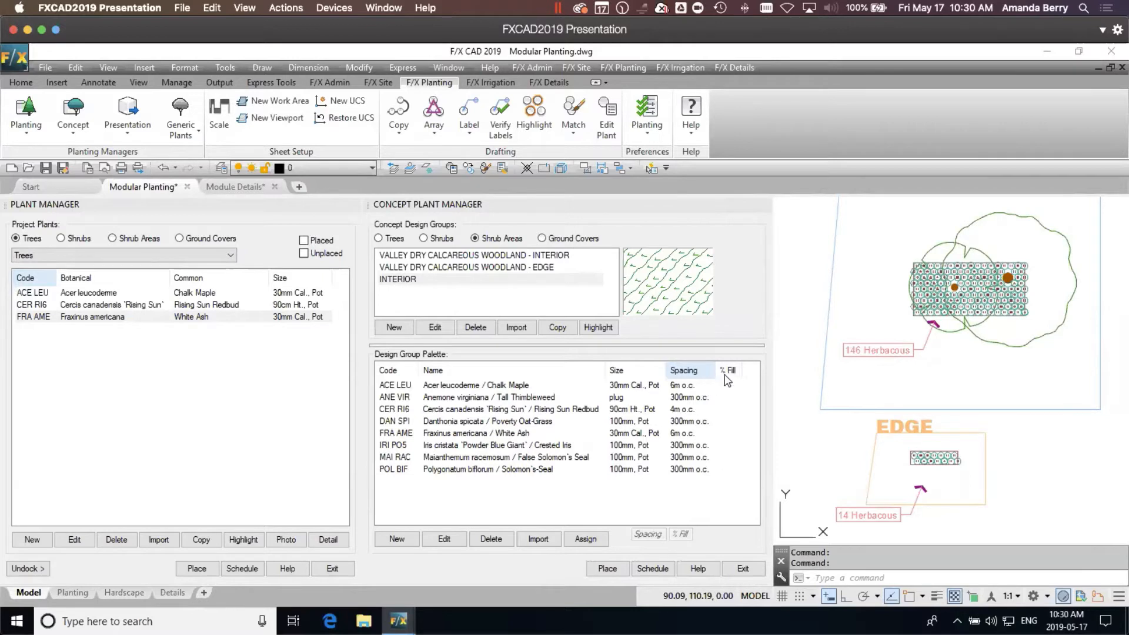
# - Delete the trees Fraxinus americana, Cercis canadensis 'Rising Sun' and Acer leucoderme from the INTERIOR group's palette
pyautogui.moveTo(1019, 380)
pyautogui.mouseDown(button='middle')
pyautogui.moveTo(994, 392)
pyautogui.moveTo(979, 443)
pyautogui.mouseUp(button='middle')
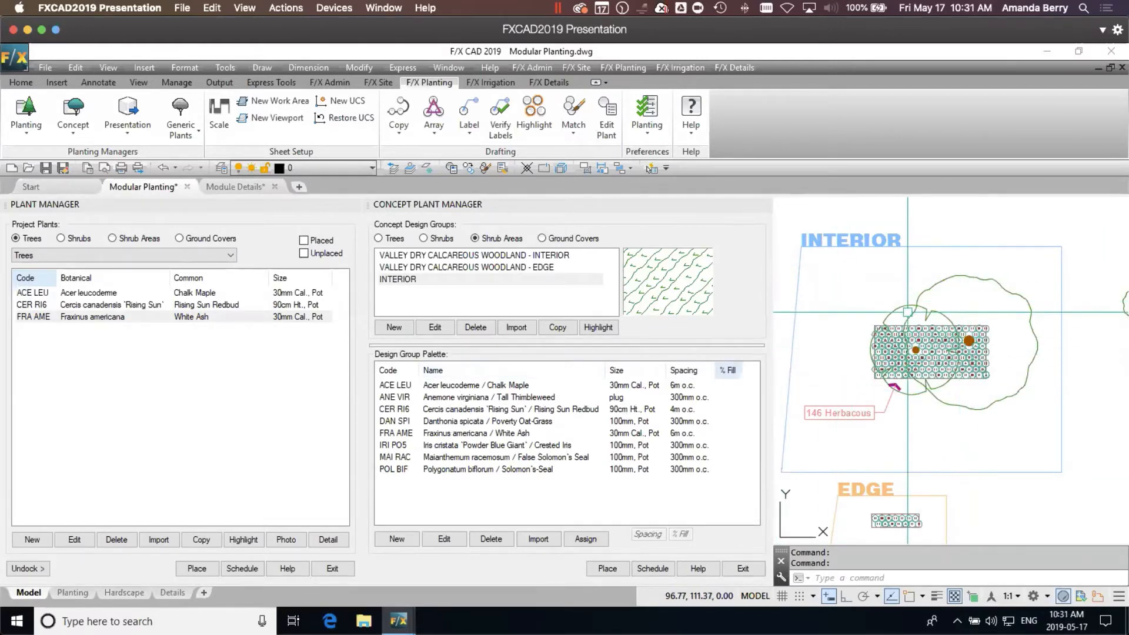
pyautogui.click(478, 433)
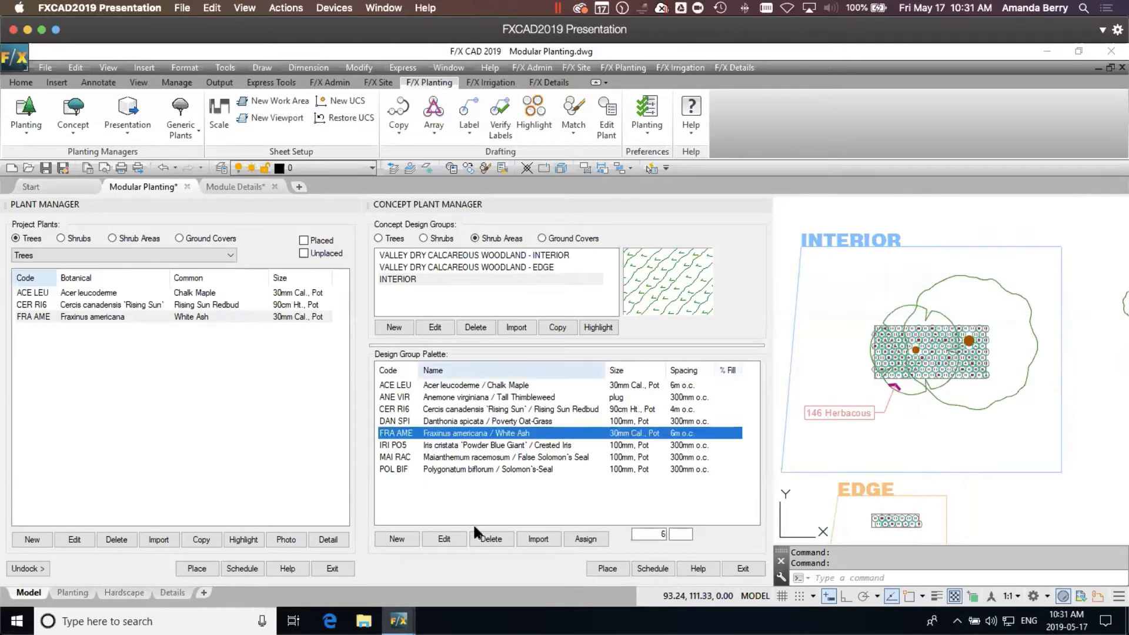
pyautogui.click(489, 539)
pyautogui.click(558, 354)
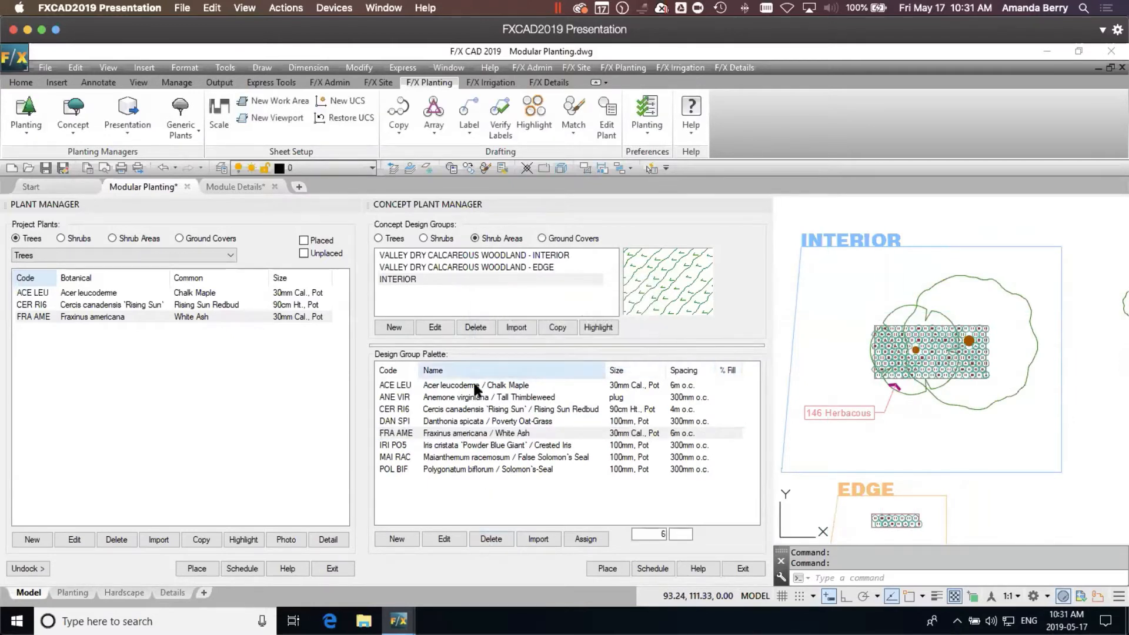
pyautogui.click(455, 411)
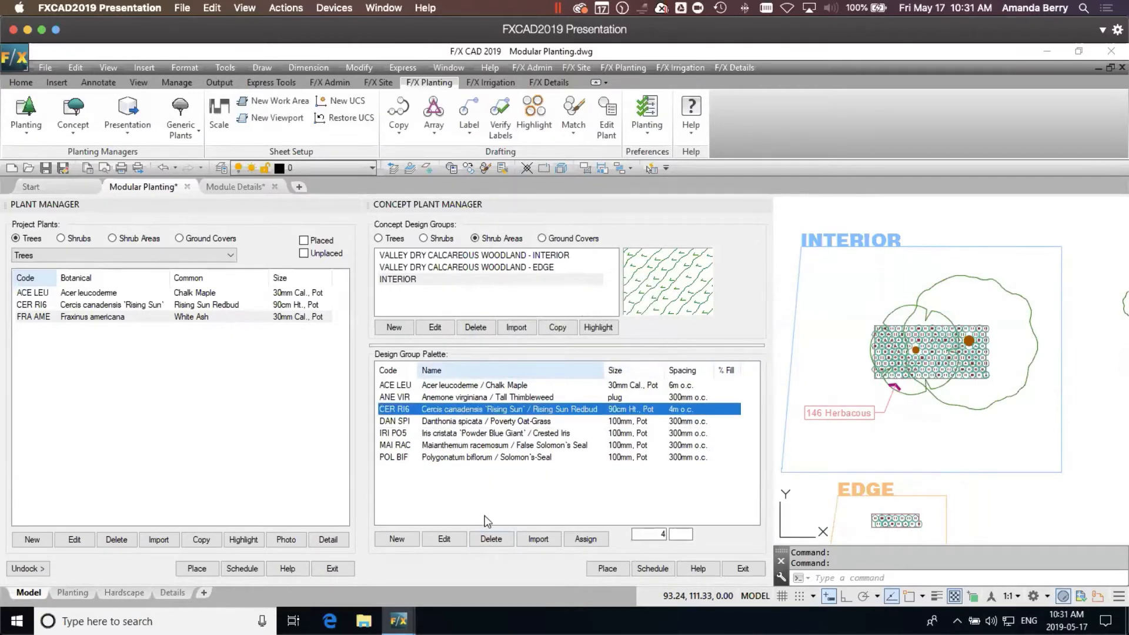
pyautogui.click(491, 539)
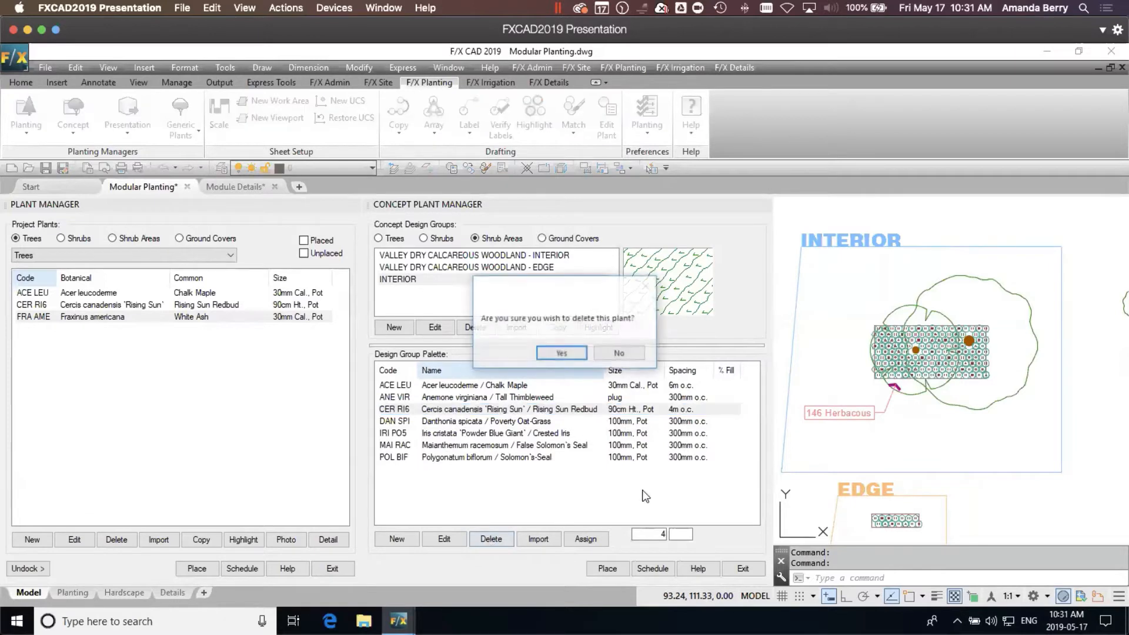
pyautogui.click(553, 352)
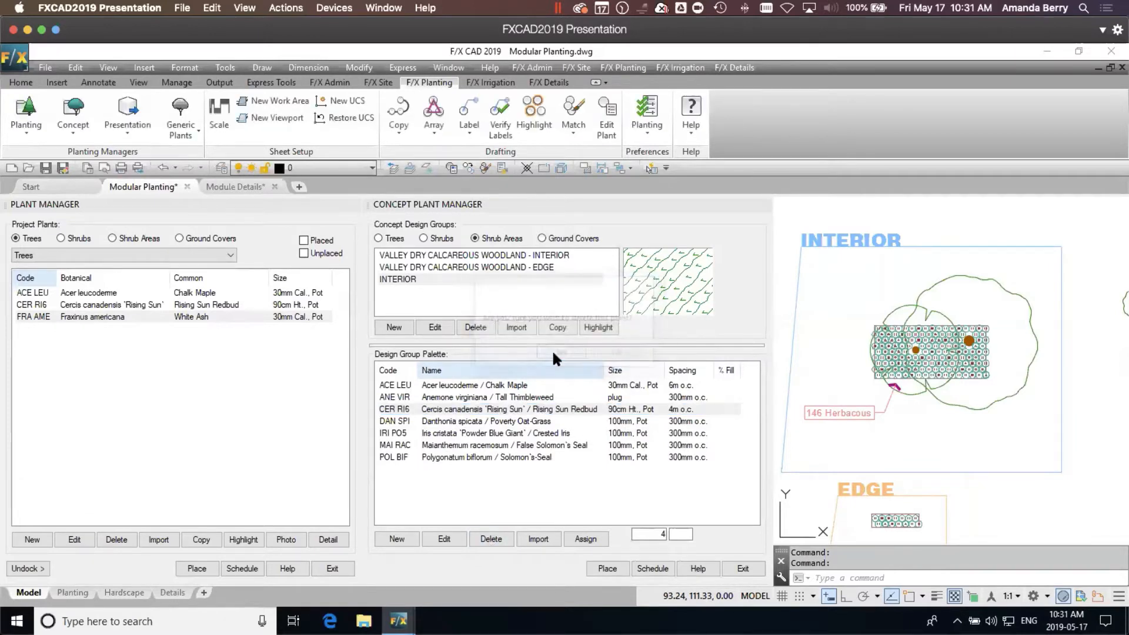
pyautogui.click(455, 386)
pyautogui.click(496, 539)
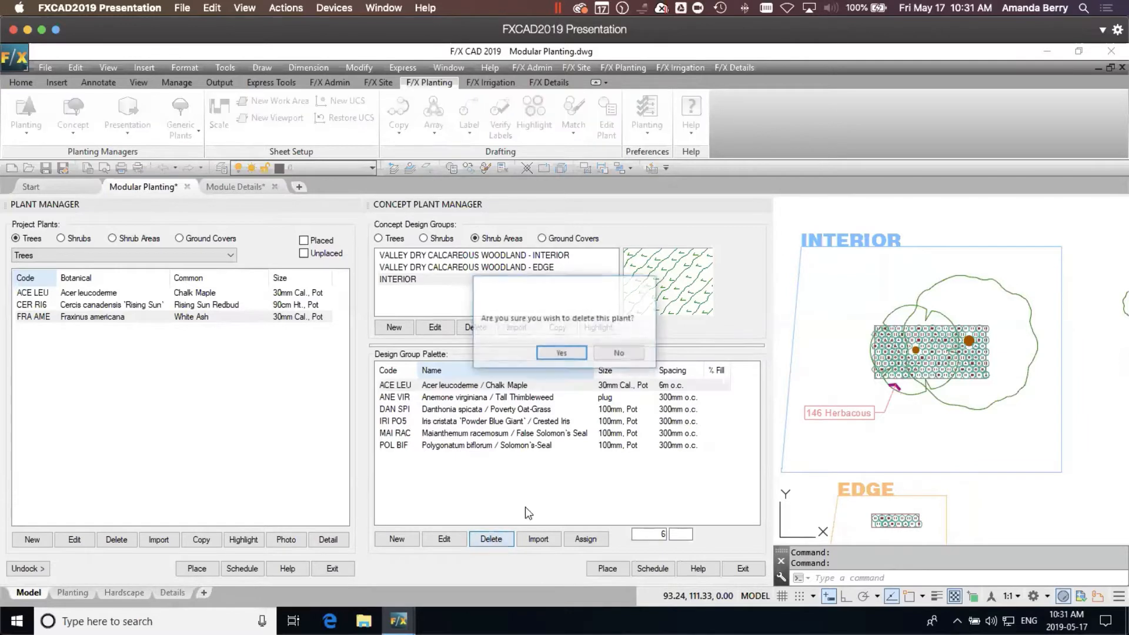
pyautogui.click(561, 353)
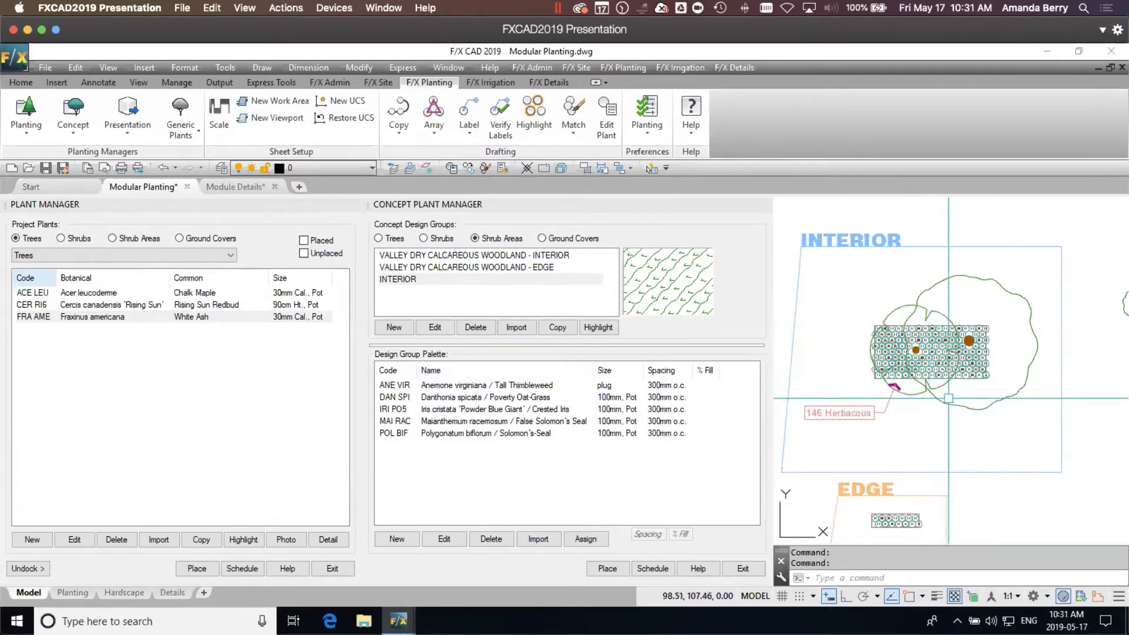
# - Select all the shrub symbols in the INTERIOR module and check how many there are in their properties
pyautogui.moveTo(952, 398)
pyautogui.mouseDown(button='middle')
pyautogui.moveTo(893, 416)
pyautogui.moveTo(926, 416)
pyautogui.moveTo(927, 428)
pyautogui.mouseUp(button='middle')
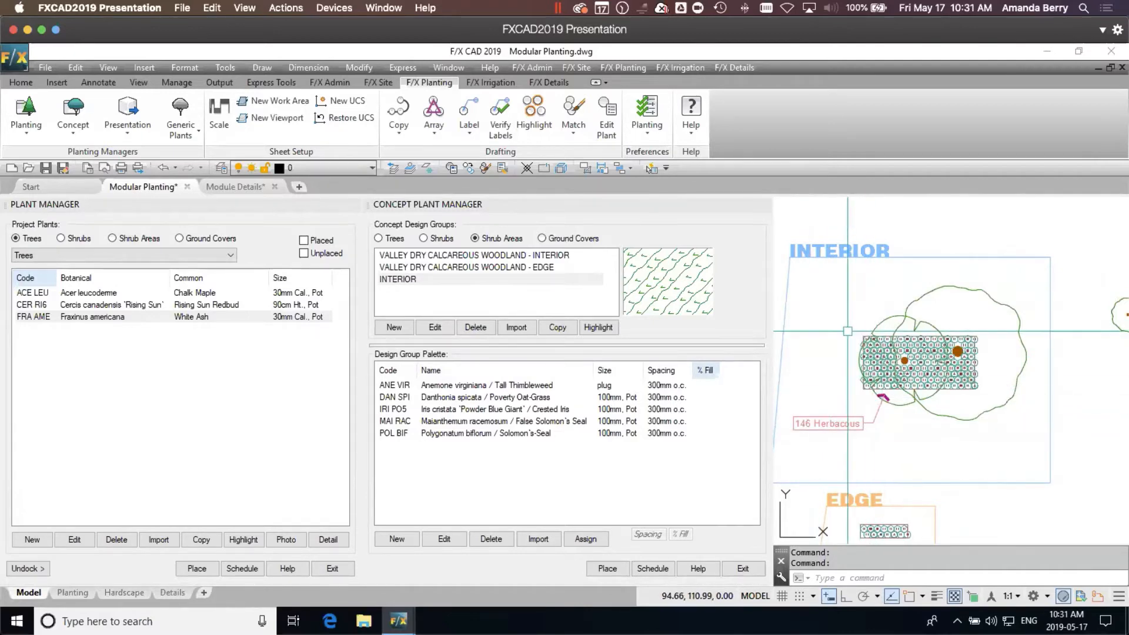
pyautogui.click(848, 330)
pyautogui.click(994, 407)
pyautogui.scroll(2, 954, 342)
pyautogui.scroll(1, 953, 343)
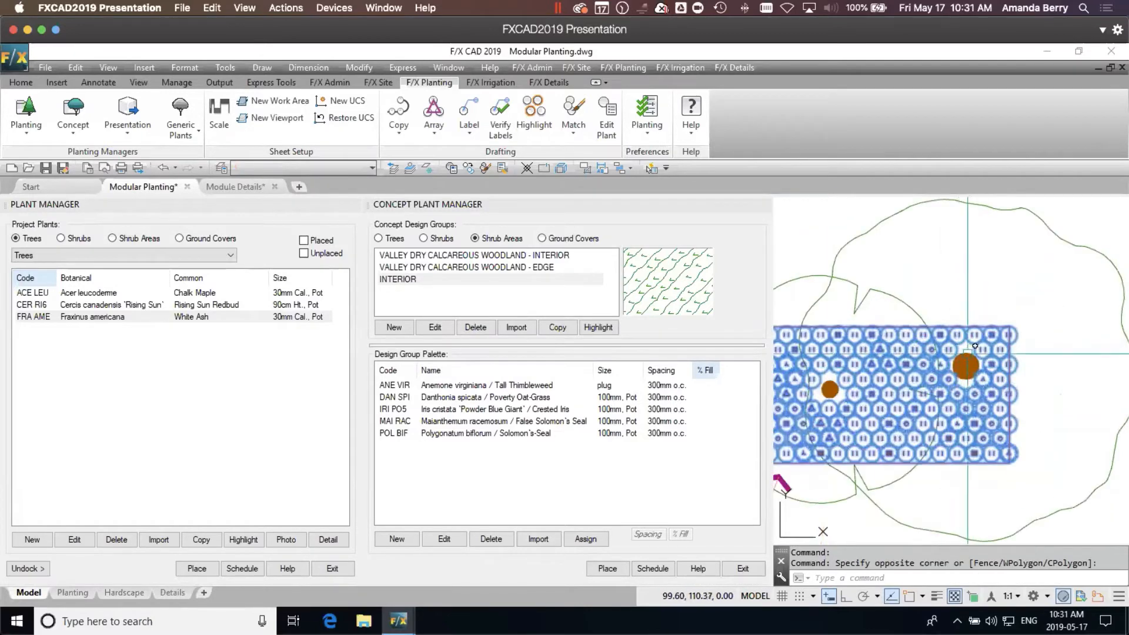
pyautogui.scroll(3, 899, 333)
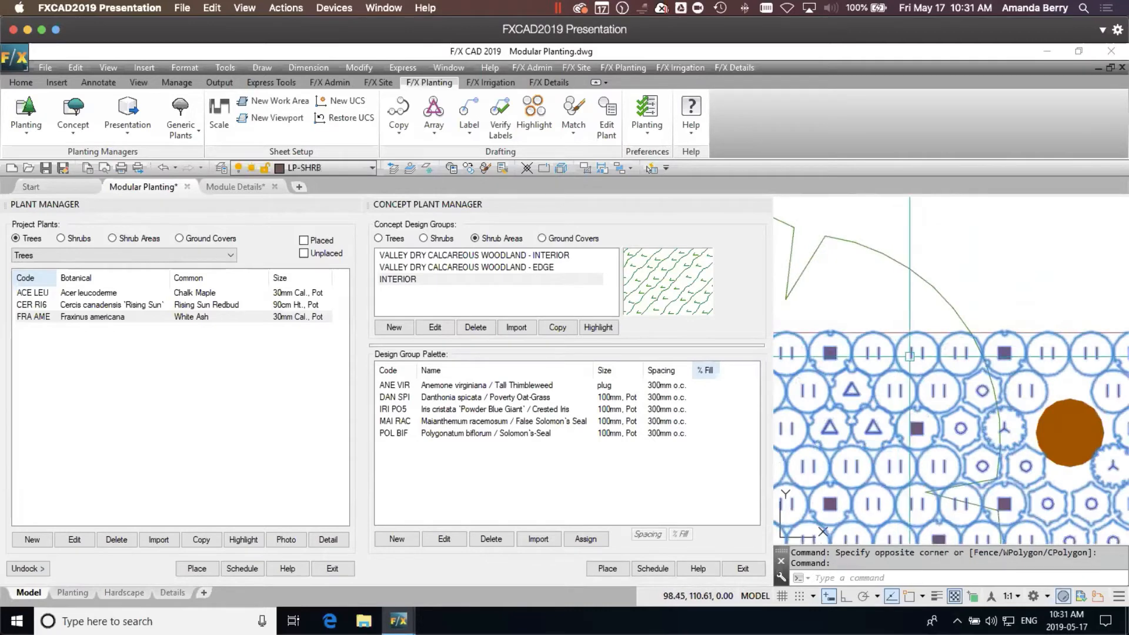
pyautogui.scroll(-5, 896, 332)
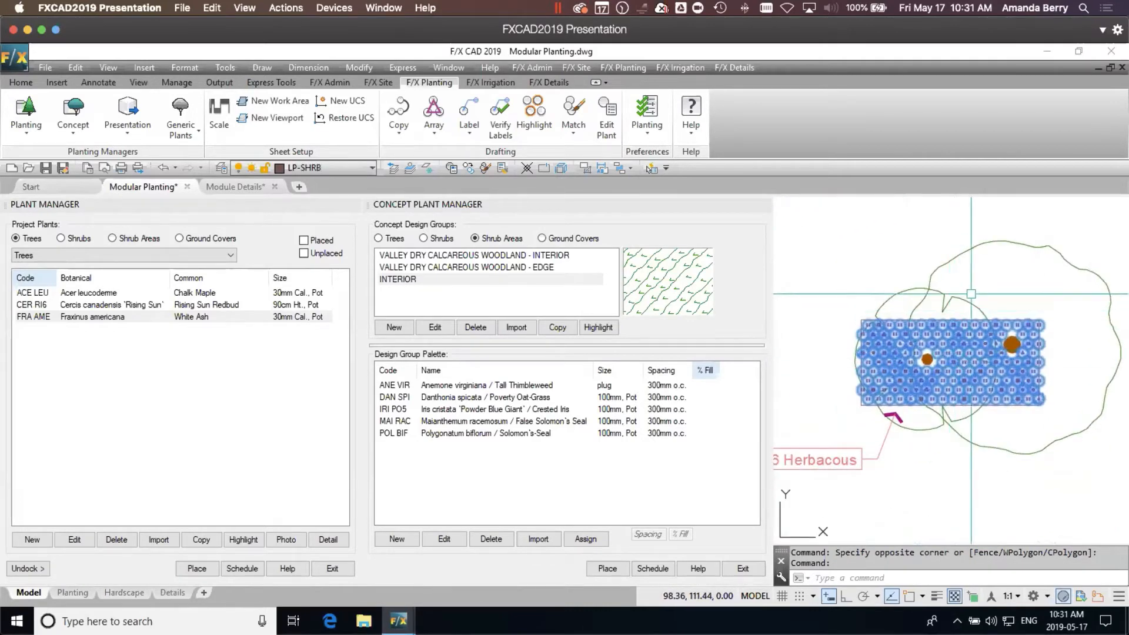
pyautogui.rightClick(968, 411)
pyautogui.click(1015, 573)
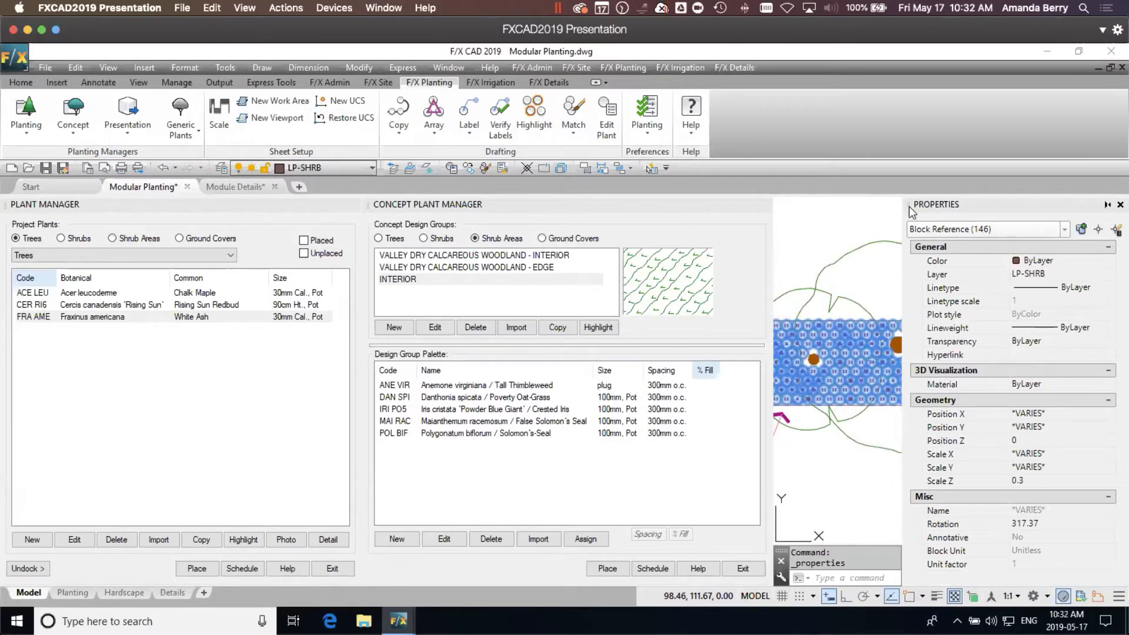
pyautogui.click(1120, 205)
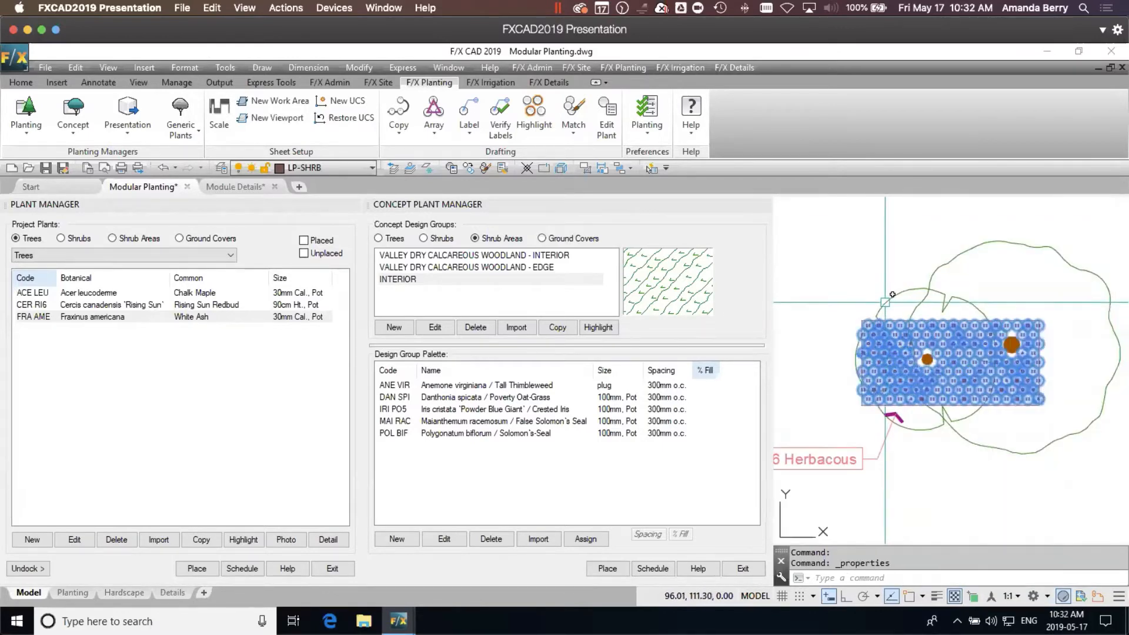
pyautogui.scroll(2, 911, 276)
pyautogui.scroll(-3, 917, 318)
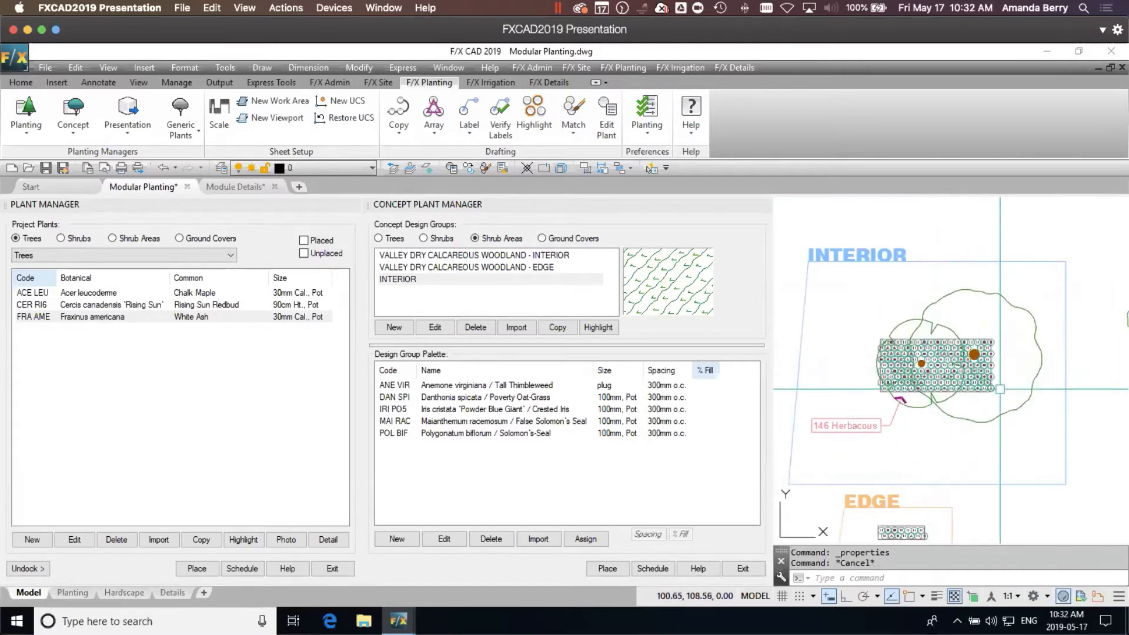
# - Using the INTERIOR plant schedule's percentages, set the % Fill of Anemone virginiana to 17 and Danthonia spicata to 53
pyautogui.moveTo(999, 388); pyautogui.dragTo(828, 388, button='middle')
pyautogui.scroll(-3, 852, 394)
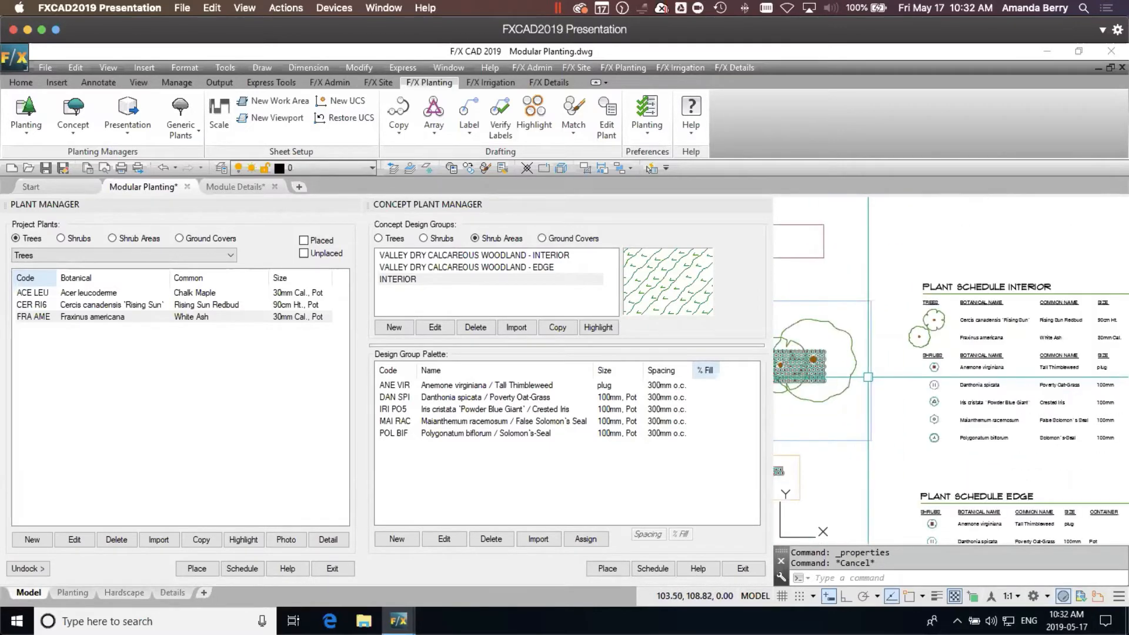
pyautogui.moveTo(878, 400)
pyautogui.mouseDown(button='middle')
pyautogui.moveTo(1025, 401)
pyautogui.moveTo(706, 410)
pyautogui.mouseUp(button='middle')
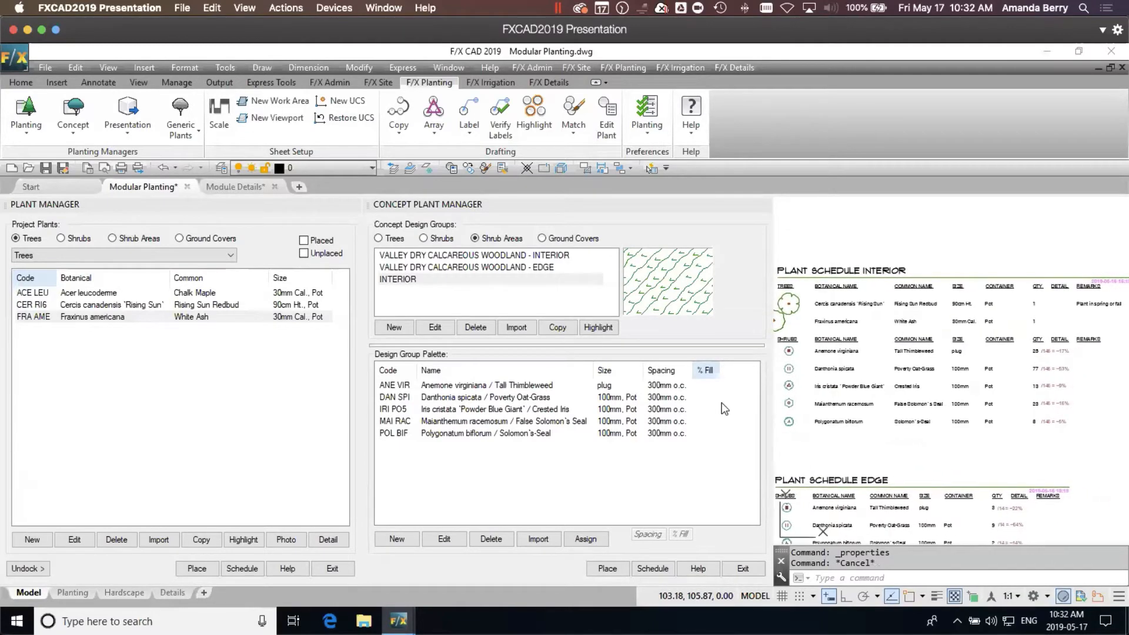
pyautogui.scroll(6, 1002, 380)
pyautogui.moveTo(1002, 381); pyautogui.dragTo(999, 235, button='middle')
pyautogui.scroll(-2, 992, 283)
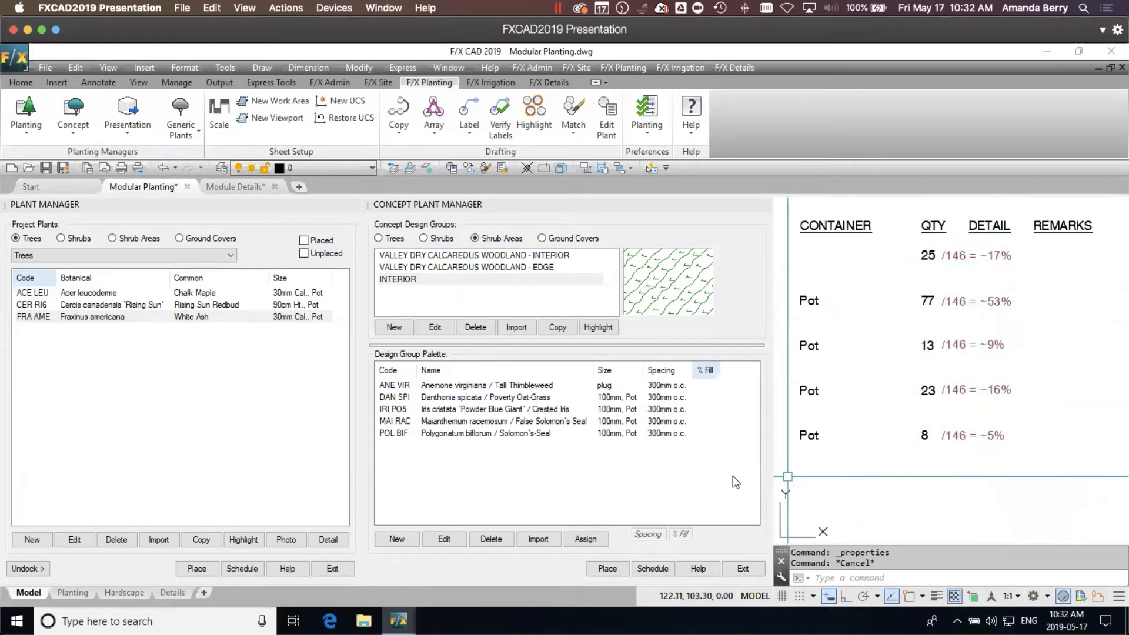
pyautogui.click(701, 385)
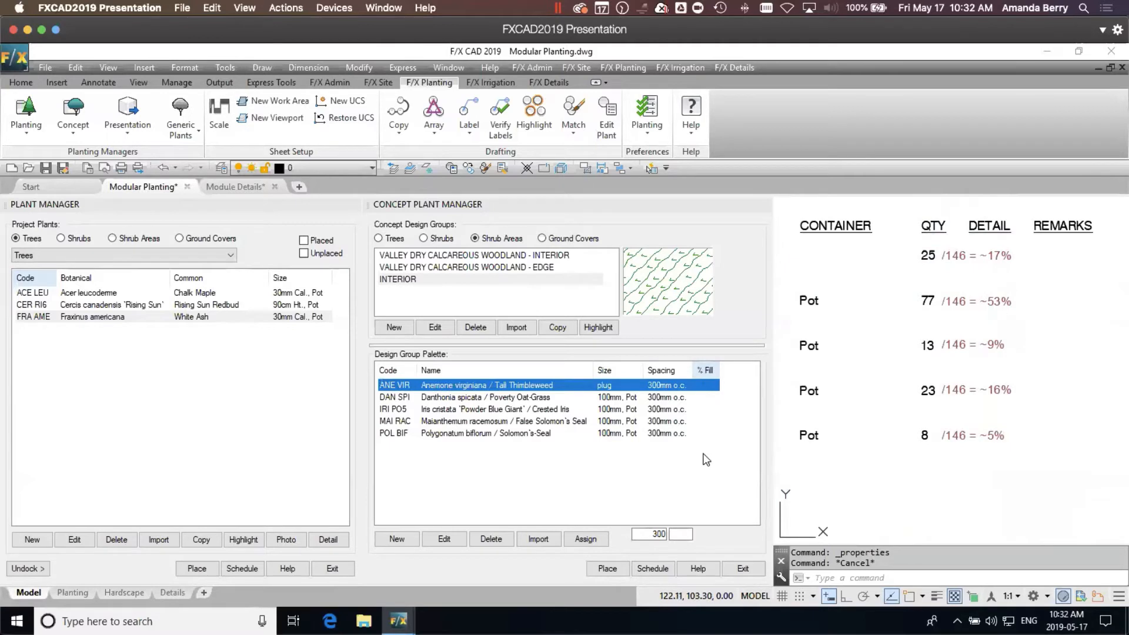
pyautogui.click(675, 532)
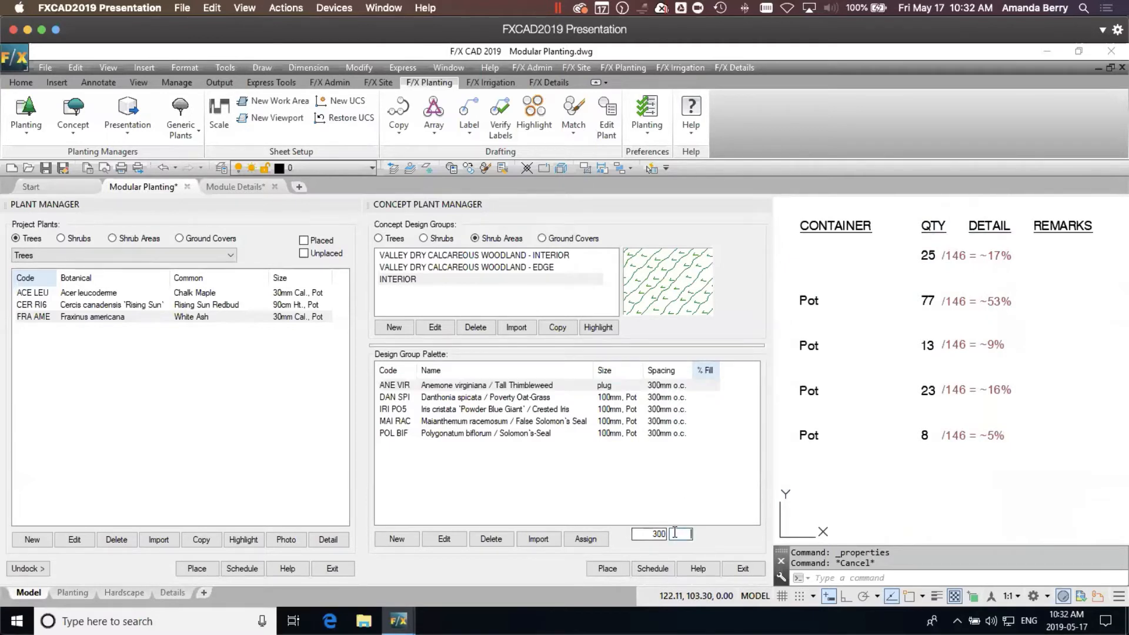
pyautogui.click(708, 398)
pyautogui.click(686, 533)
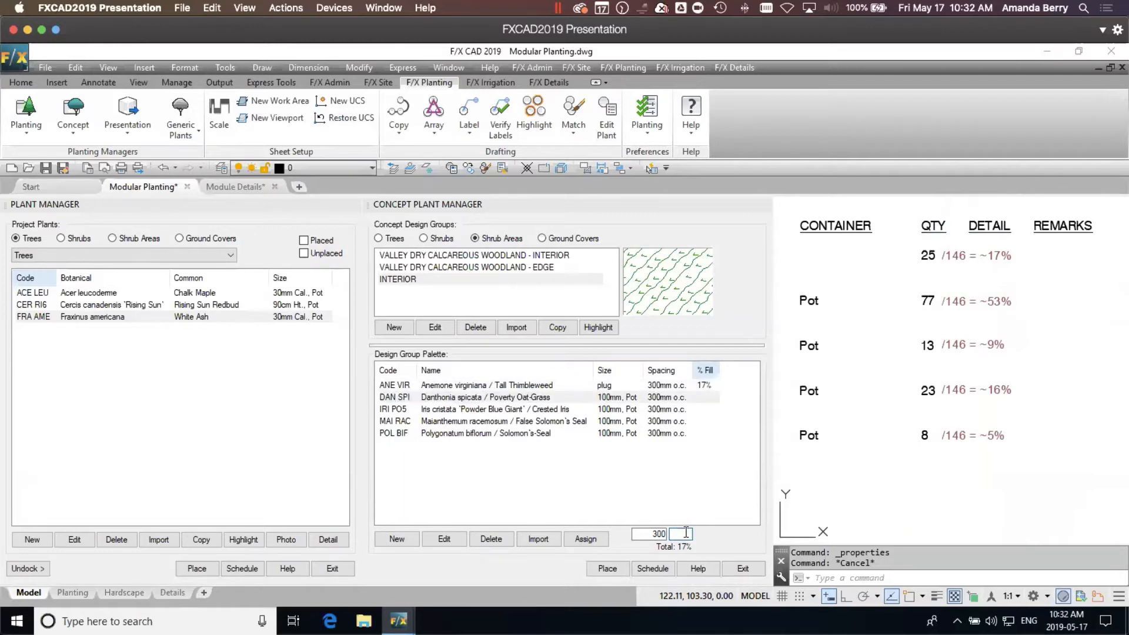
# - Set the % Fill of Iris cristata 'Powder Blue Giant' to 9, Maianthemum racemosum to 16 and Polygonatum biflorum to 5
pyautogui.click(697, 410)
pyautogui.click(684, 535)
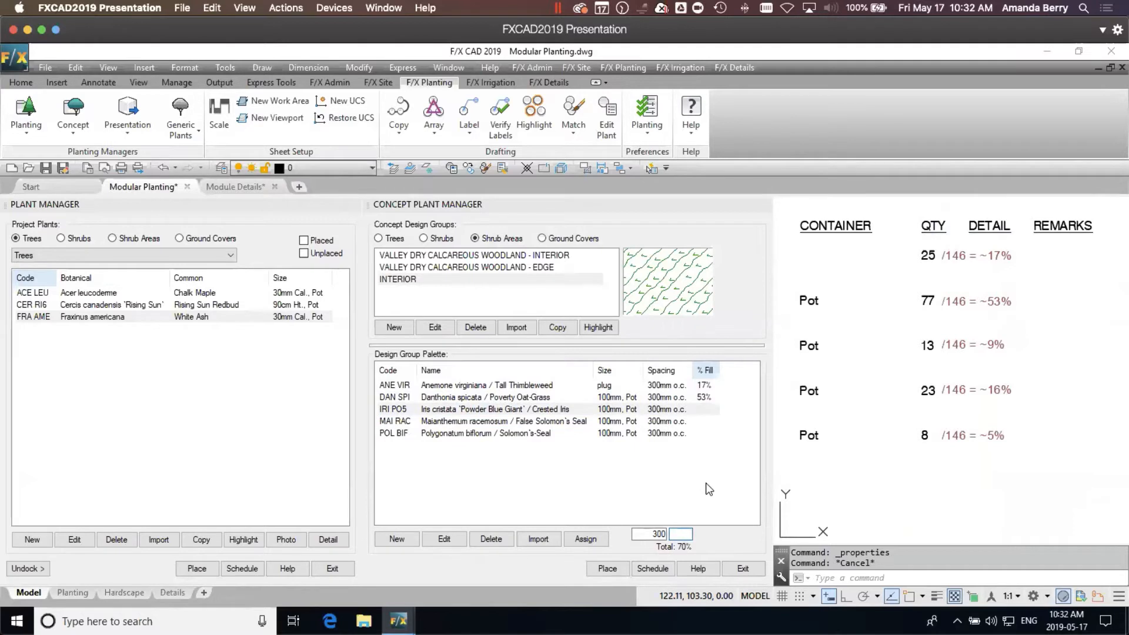
pyautogui.write('9')
pyautogui.click(701, 421)
pyautogui.click(689, 534)
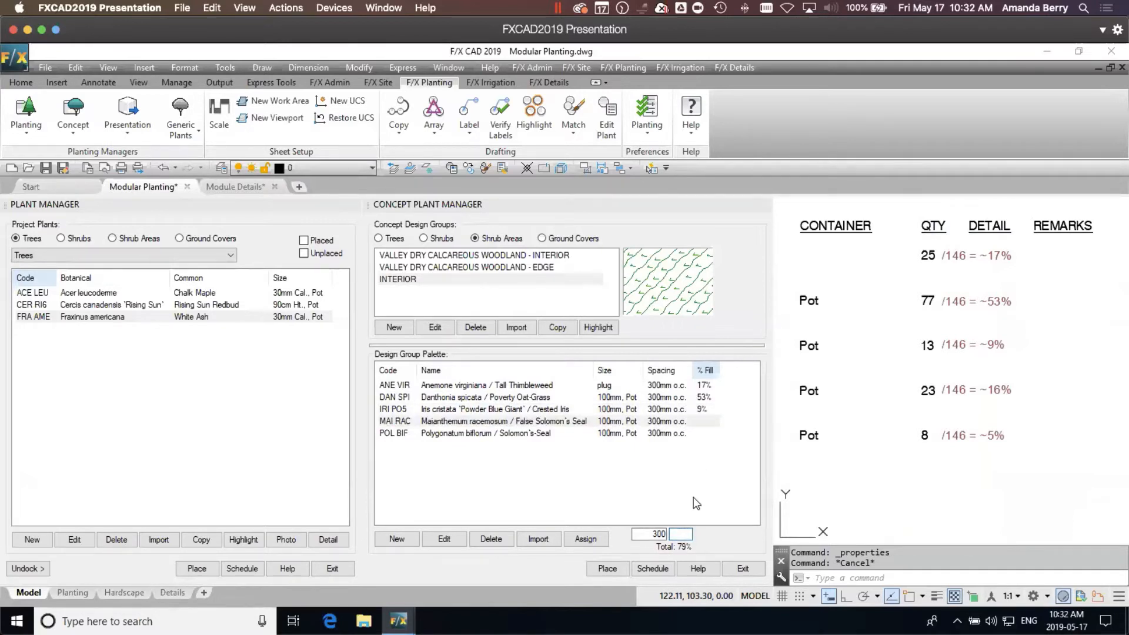
pyautogui.click(698, 434)
pyautogui.click(688, 533)
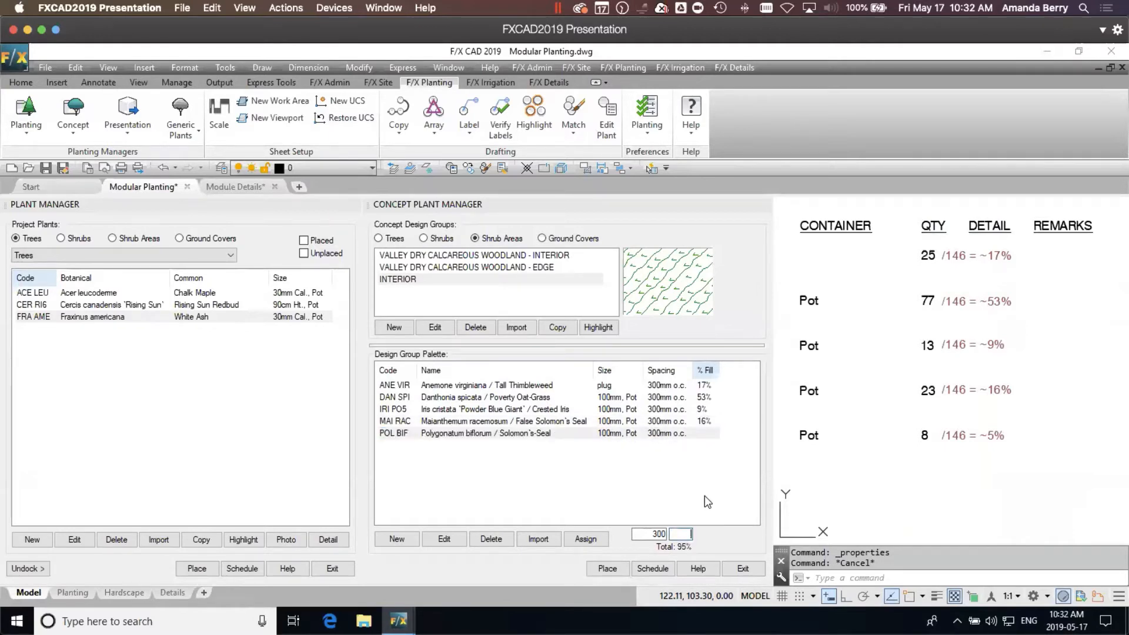
pyautogui.write('5')
# - Move the empty rectangle from above the INTERIOR module to beside the shrub percentages of the INTERIOR plant schedule
pyautogui.scroll(-5, 1018, 461)
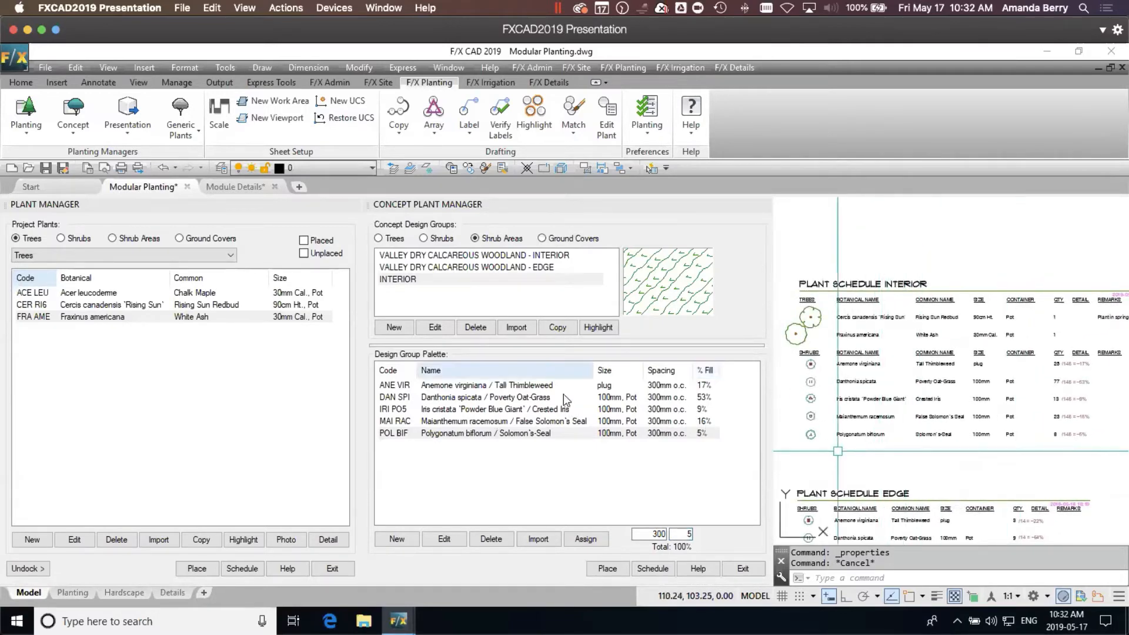
pyautogui.moveTo(824, 371)
pyautogui.mouseDown(button='middle')
pyautogui.moveTo(1035, 362)
pyautogui.moveTo(848, 357)
pyautogui.mouseUp(button='middle')
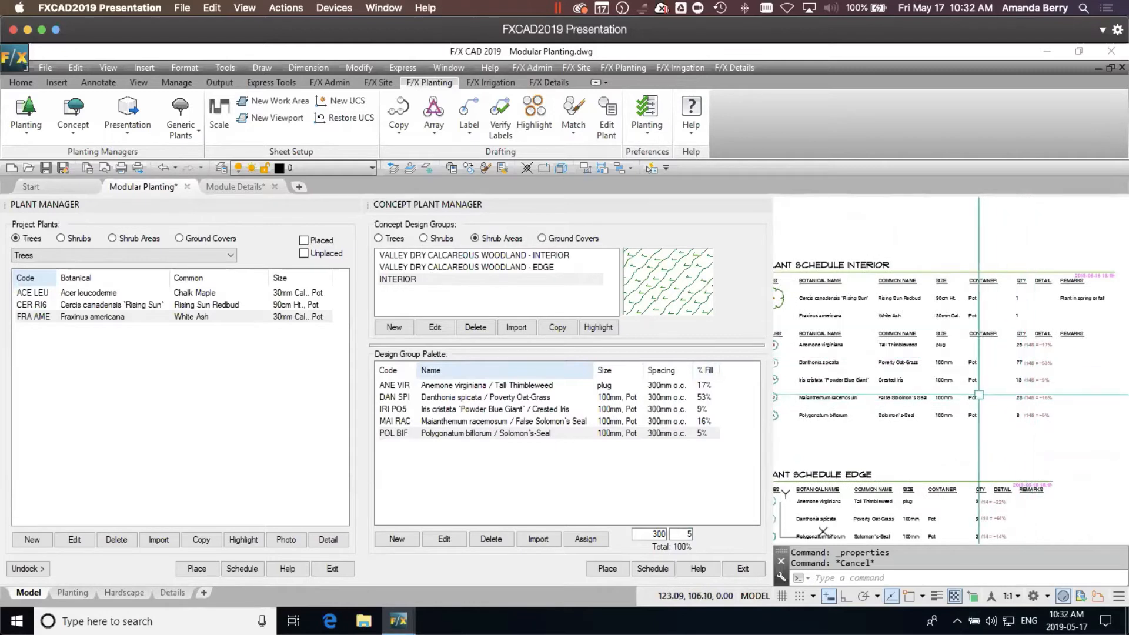
pyautogui.scroll(-3, 980, 394)
pyautogui.click(783, 287)
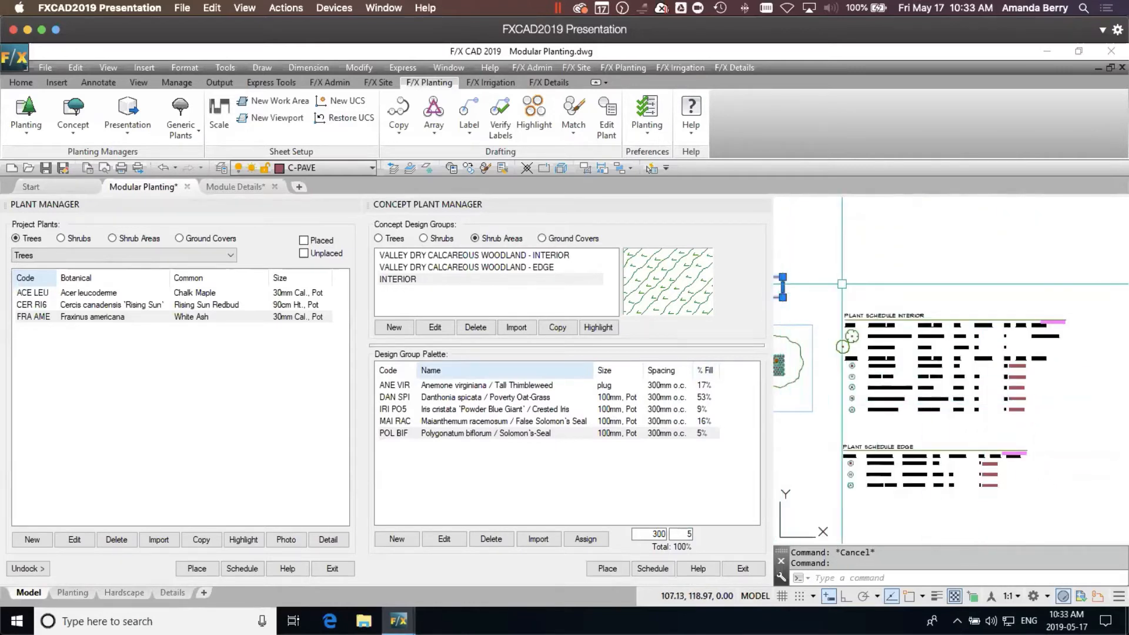
pyautogui.write('m')
pyautogui.press('Return')
pyautogui.click(793, 287)
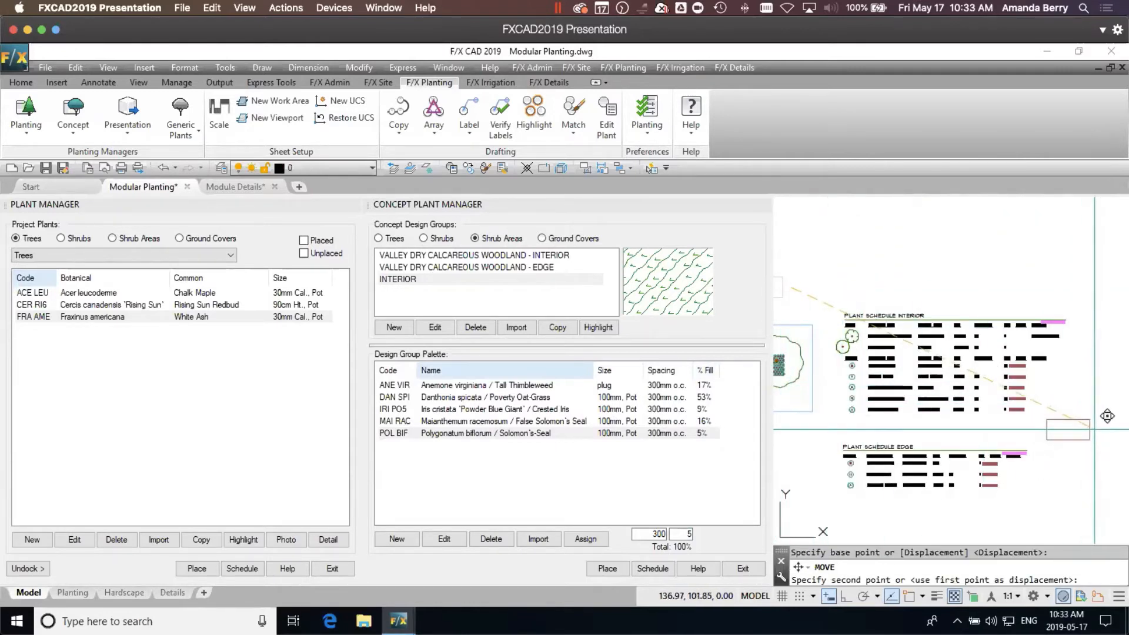
pyautogui.moveTo(1052, 410); pyautogui.dragTo(942, 410, button='middle')
pyautogui.scroll(5, 942, 410)
pyautogui.click(884, 398)
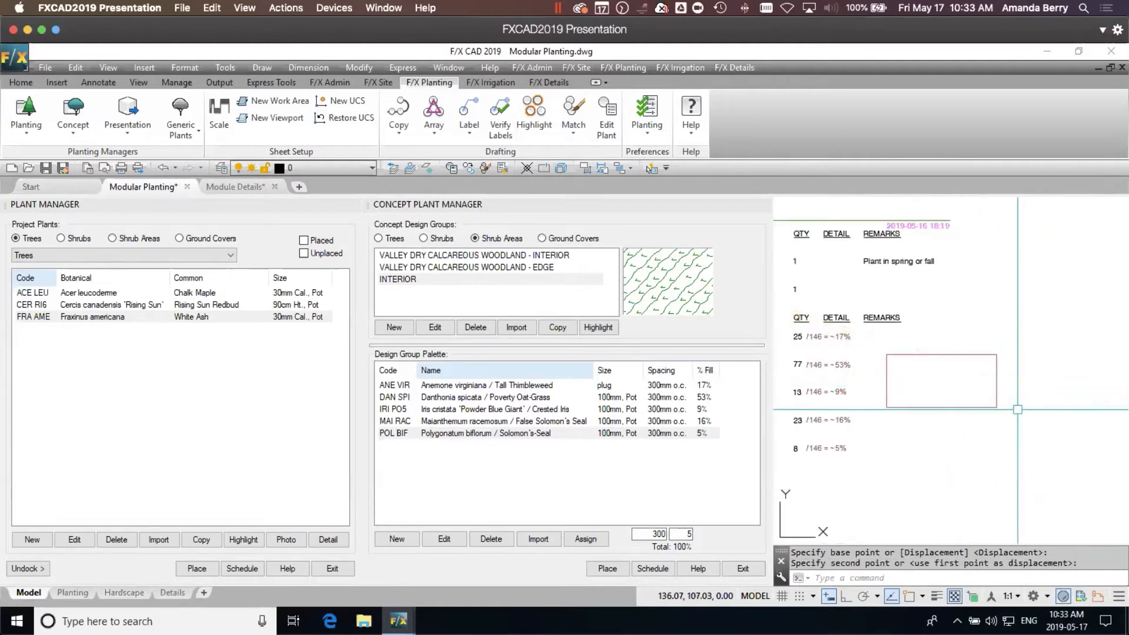
# - Hatch the moved rectangle with the INTERIOR shrub area group and label it with a leader listing its area and plant quantities
pyautogui.doubleClick(415, 280)
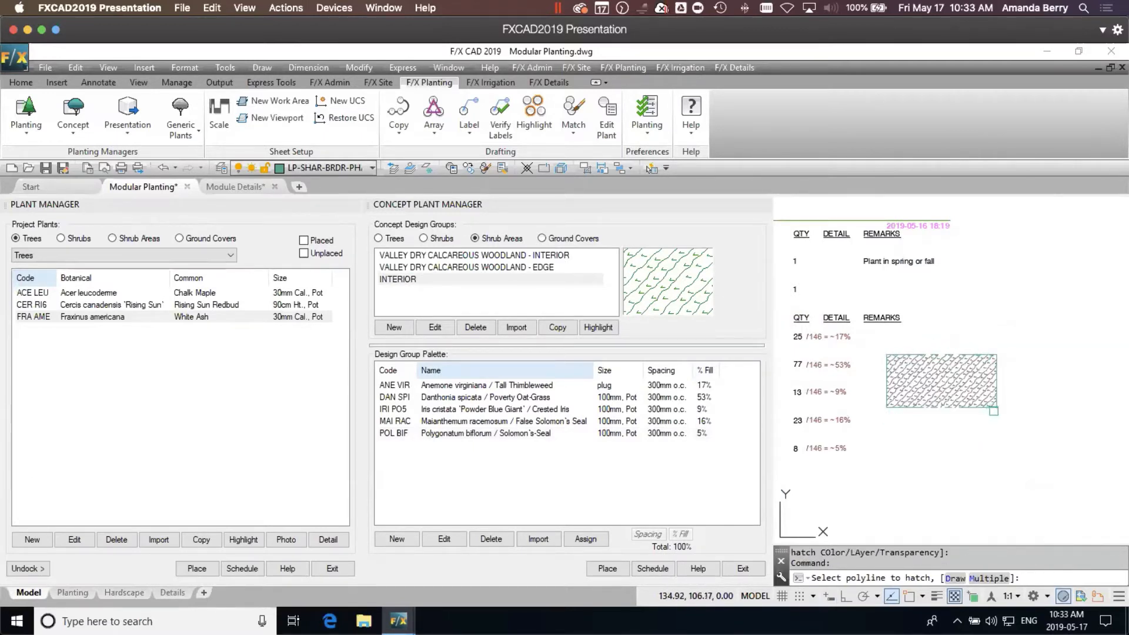
pyautogui.press('Escape')
pyautogui.moveTo(977, 464); pyautogui.dragTo(932, 468, button='middle')
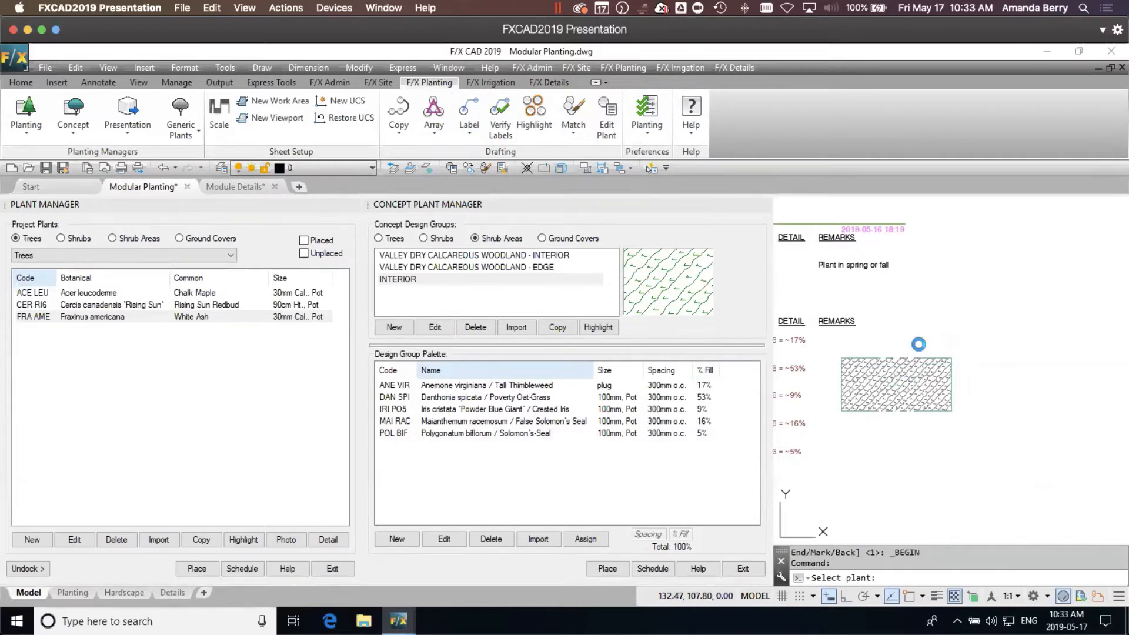
pyautogui.click(926, 311)
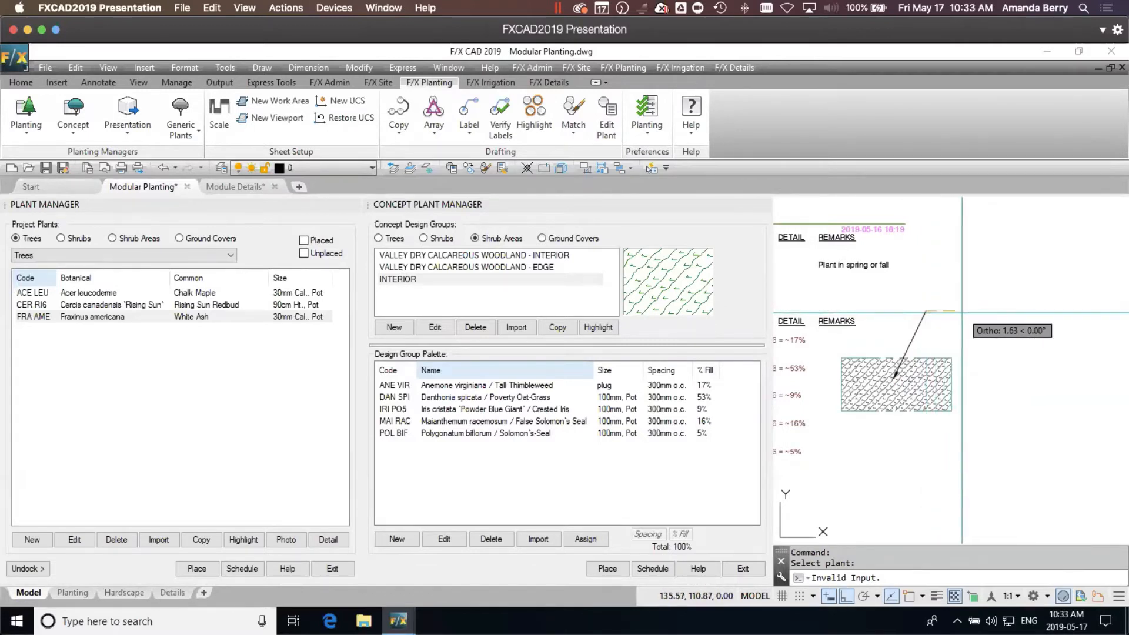
pyautogui.click(962, 311)
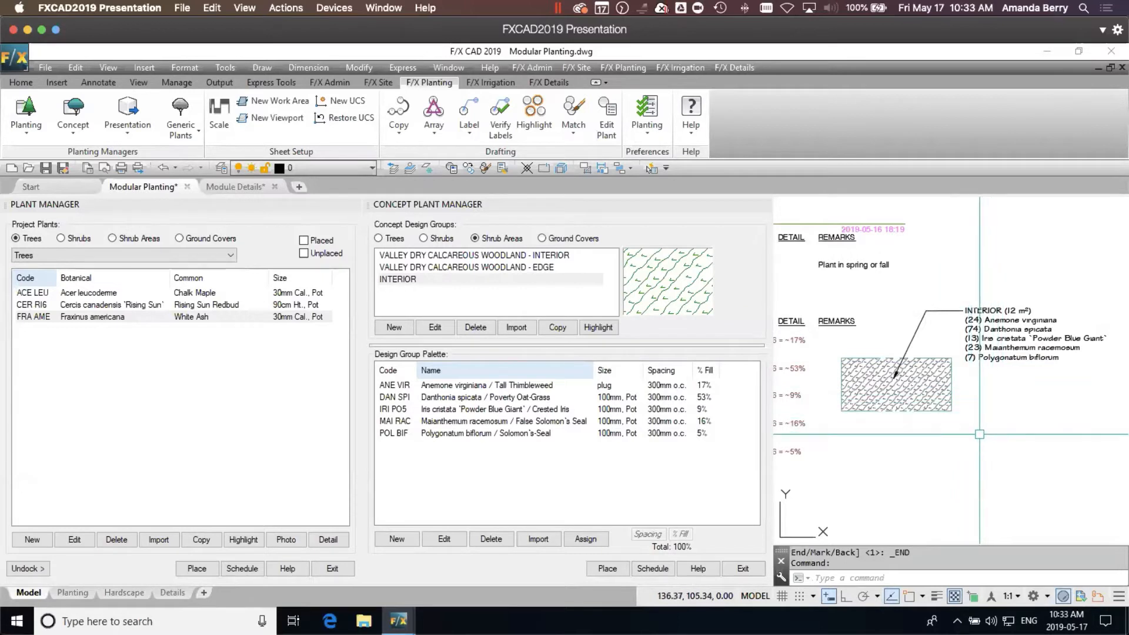
pyautogui.moveTo(980, 439)
pyautogui.mouseDown(button='middle')
pyautogui.moveTo(995, 427)
pyautogui.moveTo(950, 452)
pyautogui.moveTo(969, 458)
pyautogui.mouseUp(button='middle')
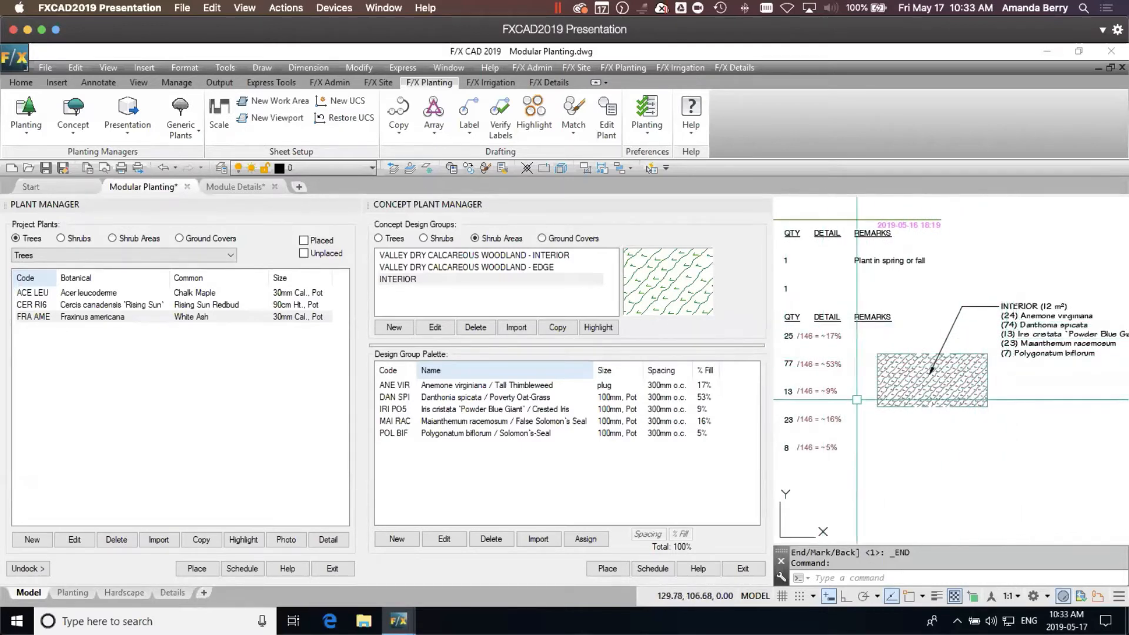
pyautogui.scroll(-2, 986, 388)
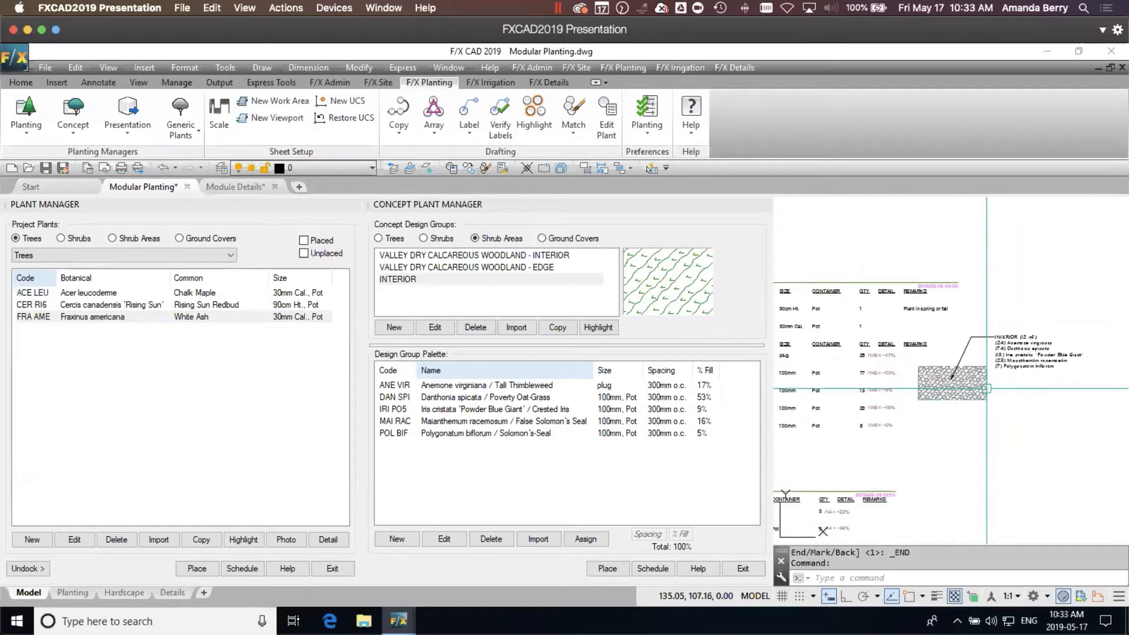
# - Compare the plant quantities in the hatched area's label with the INTERIOR module and its plant schedule
pyautogui.moveTo(845, 423); pyautogui.dragTo(1077, 435, button='middle')
pyautogui.moveTo(816, 406); pyautogui.dragTo(959, 431, button='middle')
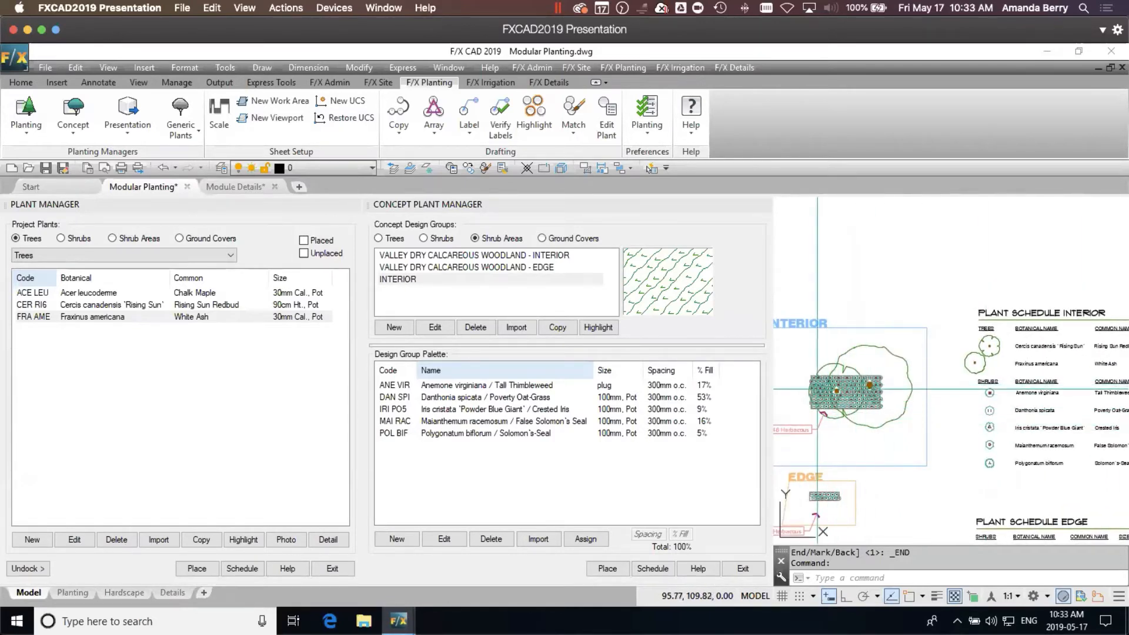
pyautogui.moveTo(919, 408); pyautogui.dragTo(654, 365, button='middle')
pyautogui.moveTo(1018, 382); pyautogui.dragTo(884, 360, button='middle')
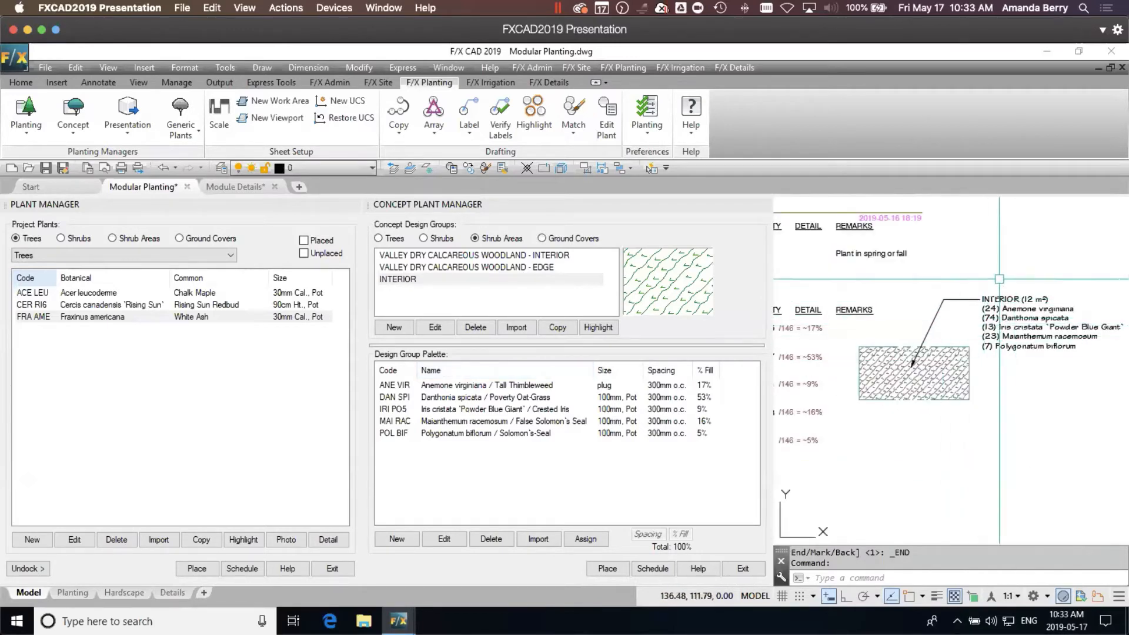
pyautogui.scroll(2, 993, 324)
pyautogui.scroll(-2, 984, 401)
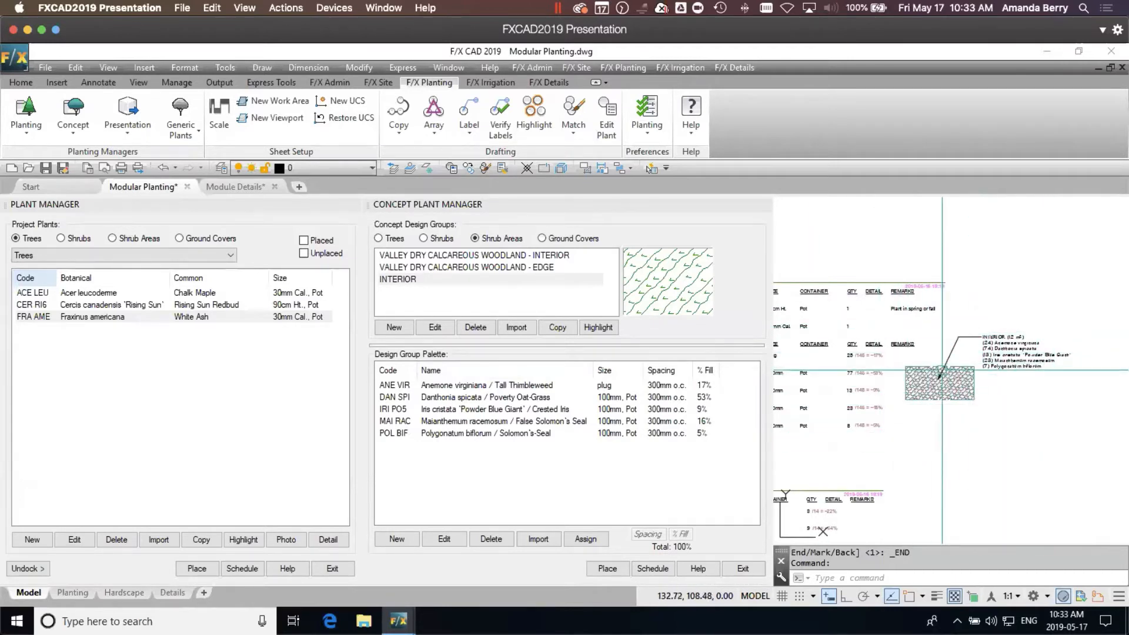
pyautogui.moveTo(892, 417); pyautogui.dragTo(916, 408, button='middle')
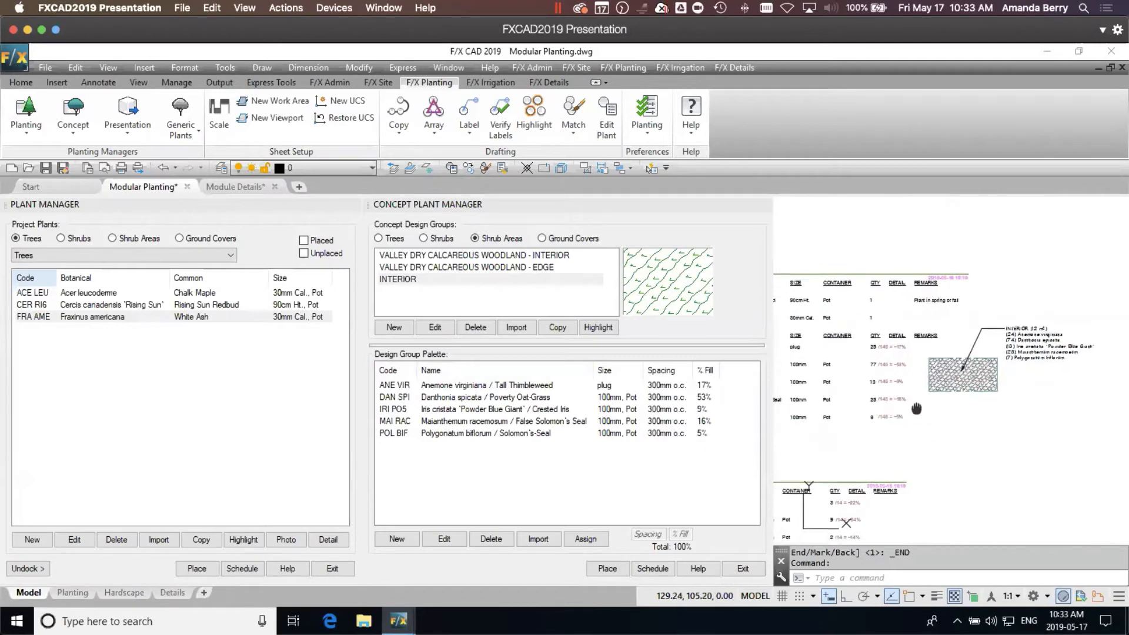
pyautogui.scroll(3, 1035, 358)
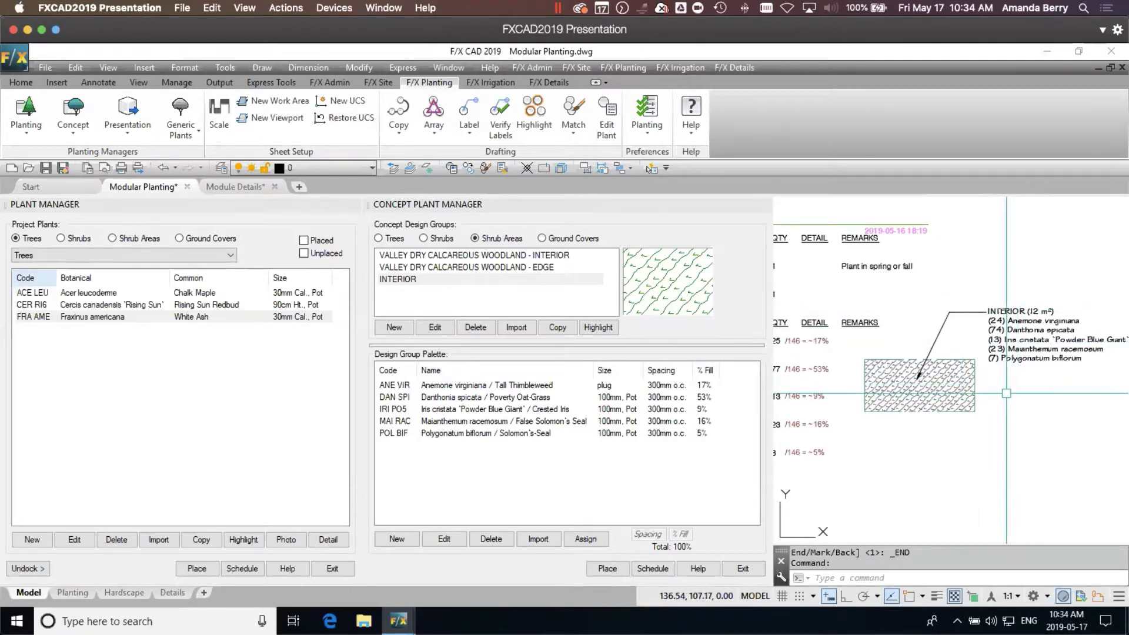
# - Query the value of the USERR1 system variable without changing it
pyautogui.write('r1')
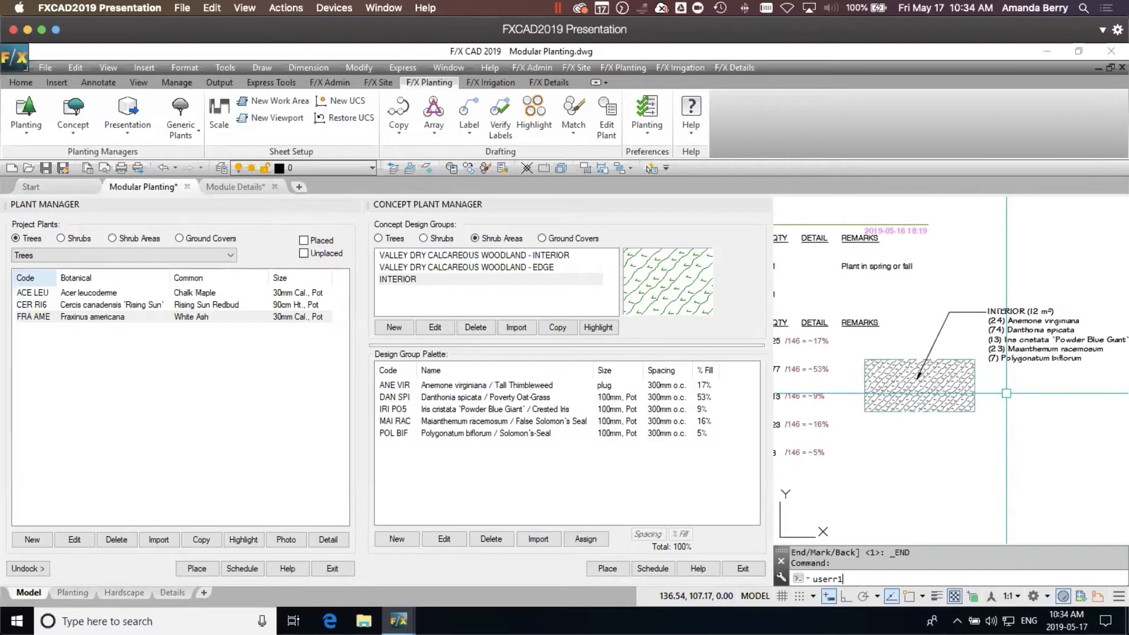
pyautogui.press('Return')
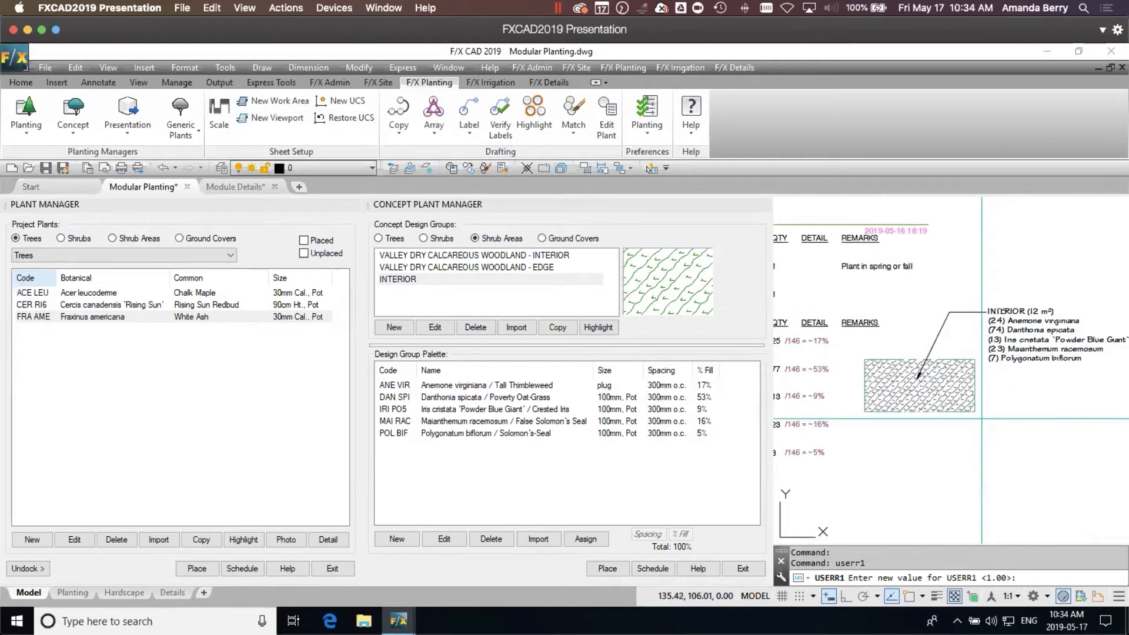
pyautogui.press('Escape')
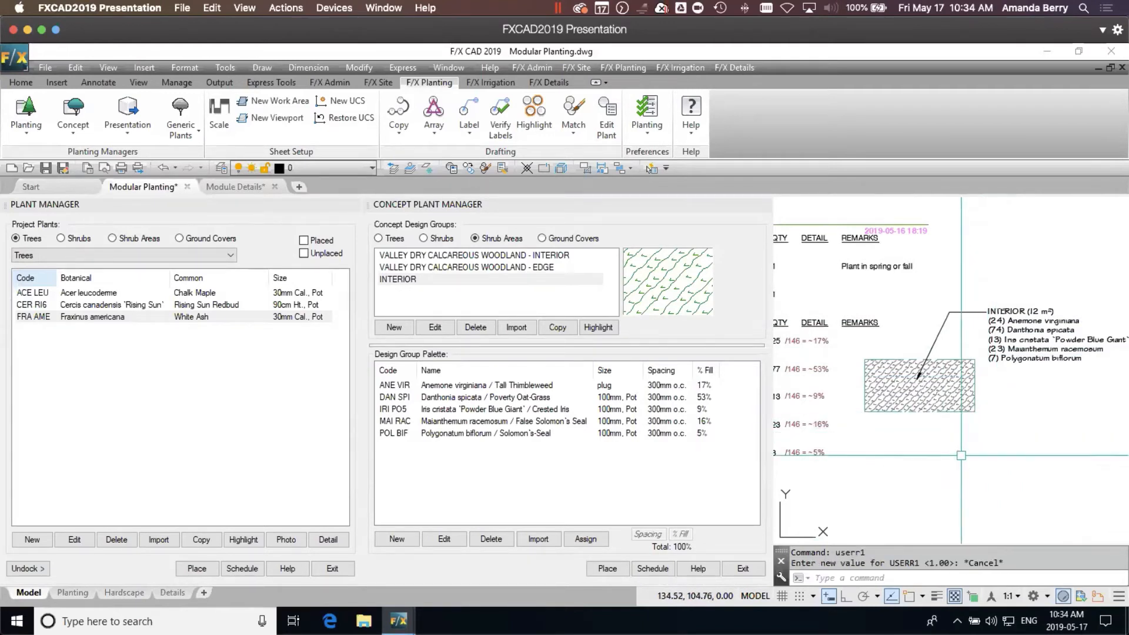
# - Copy the INTERIOR shrub area group and name the copy EDGE
pyautogui.moveTo(959, 477)
pyautogui.mouseDown(button='middle')
pyautogui.moveTo(1117, 450)
pyautogui.moveTo(985, 466)
pyautogui.mouseUp(button='middle')
pyautogui.scroll(-2, 984, 467)
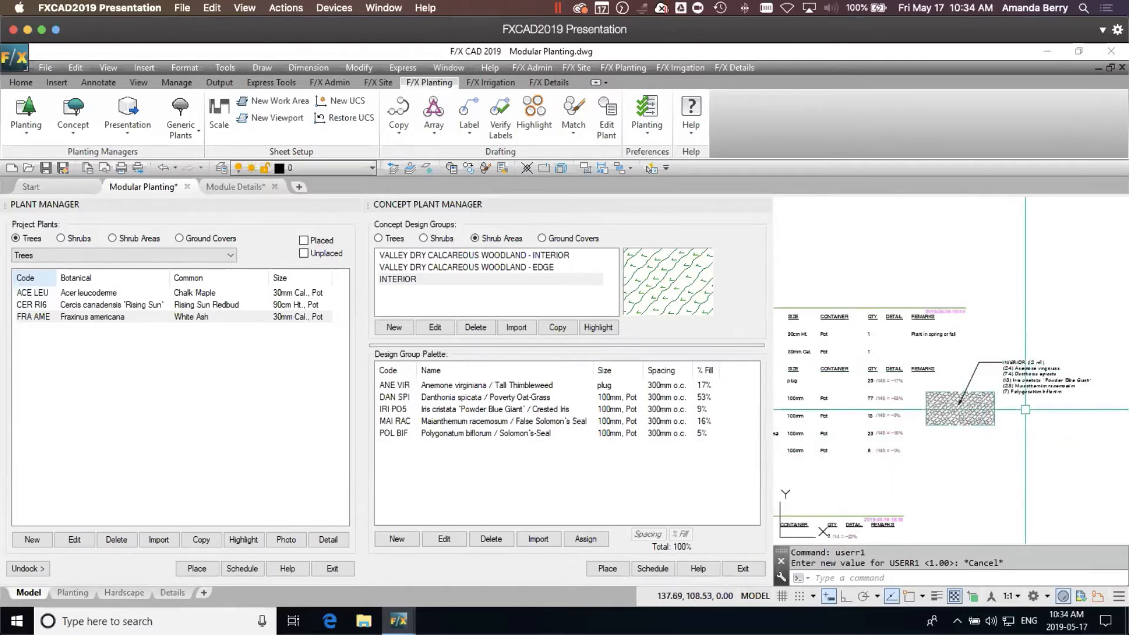
pyautogui.moveTo(879, 455); pyautogui.dragTo(999, 455, button='middle')
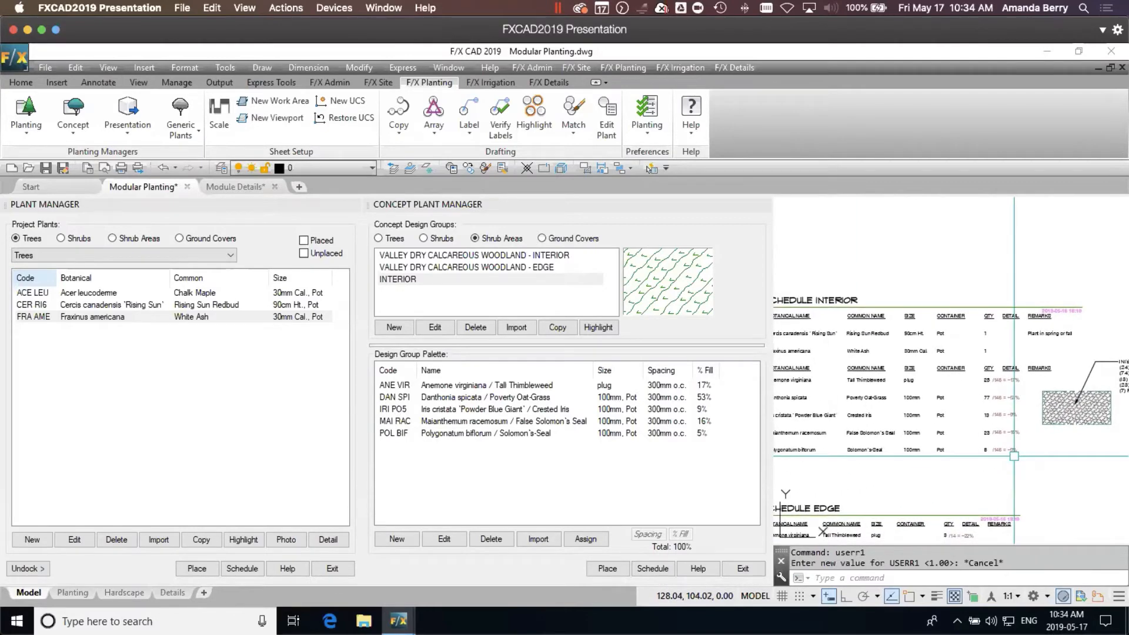
pyautogui.scroll(-5, 1013, 456)
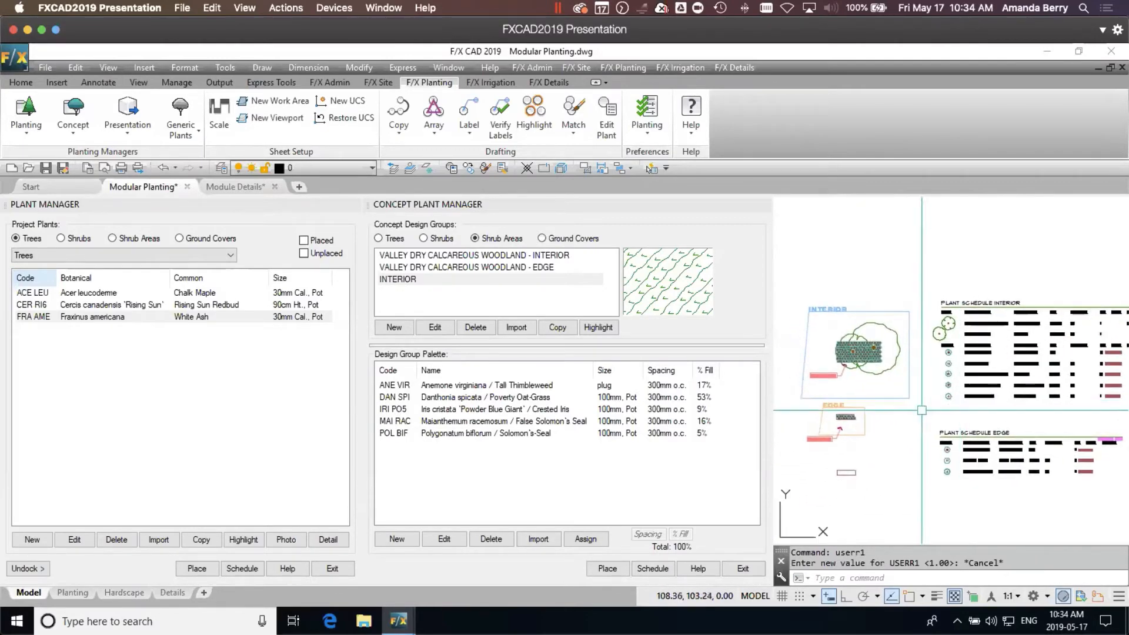
pyautogui.scroll(5, 922, 410)
pyautogui.moveTo(1079, 508); pyautogui.dragTo(967, 482, button='middle')
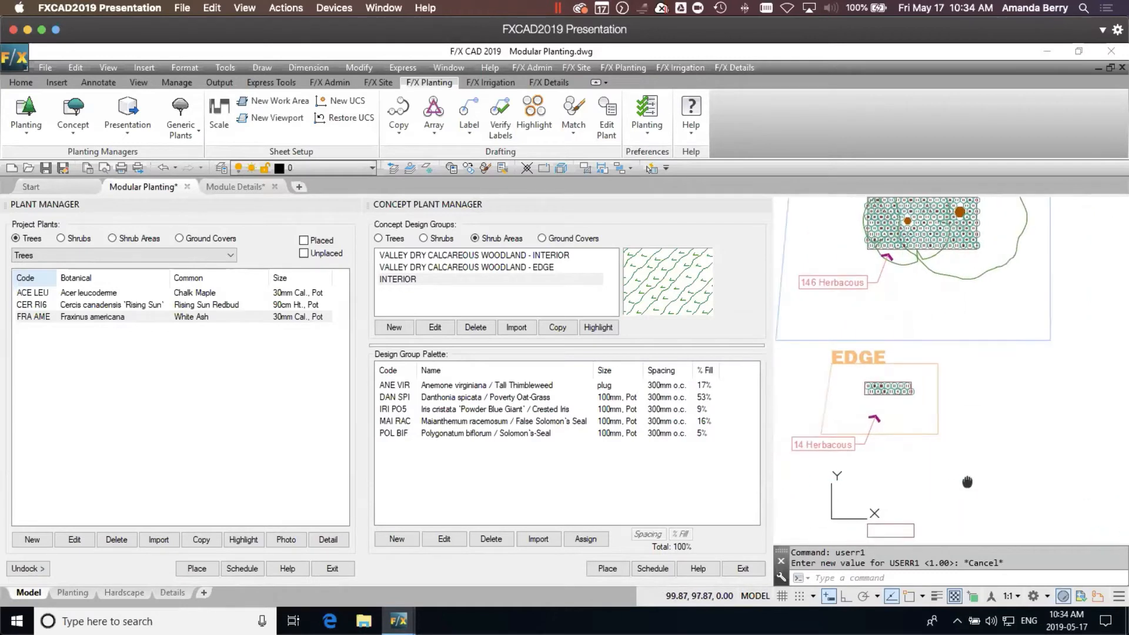
pyautogui.click(416, 280)
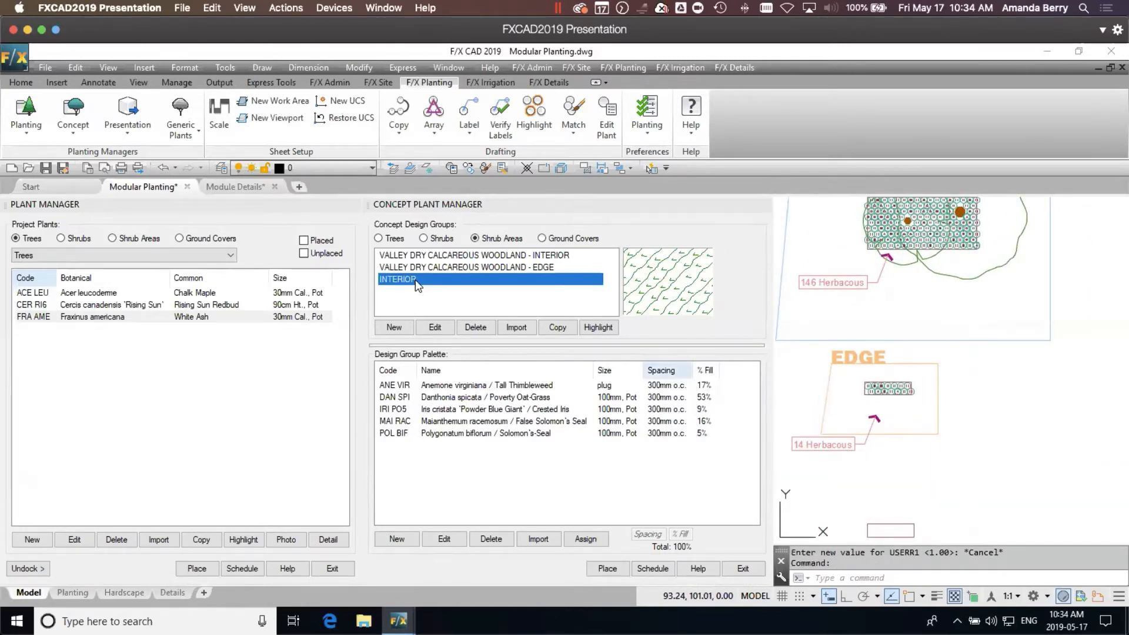
pyautogui.click(558, 328)
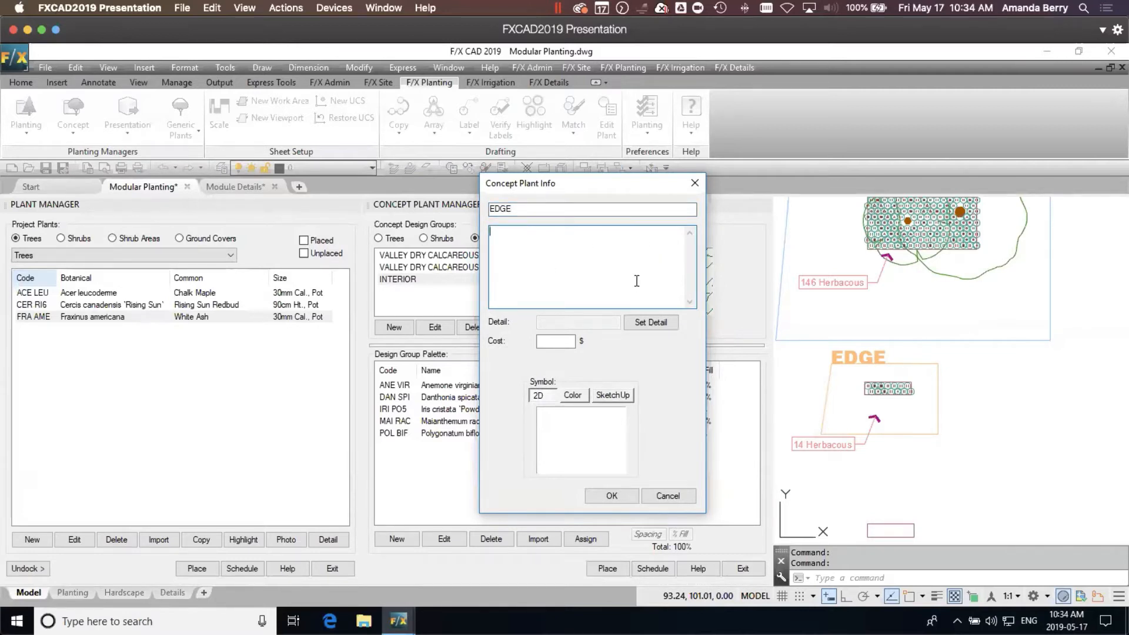
# - Give the EDGE group a DASHED2 outline with the GROUNDCOVER029 hatch and save it
pyautogui.click(599, 449)
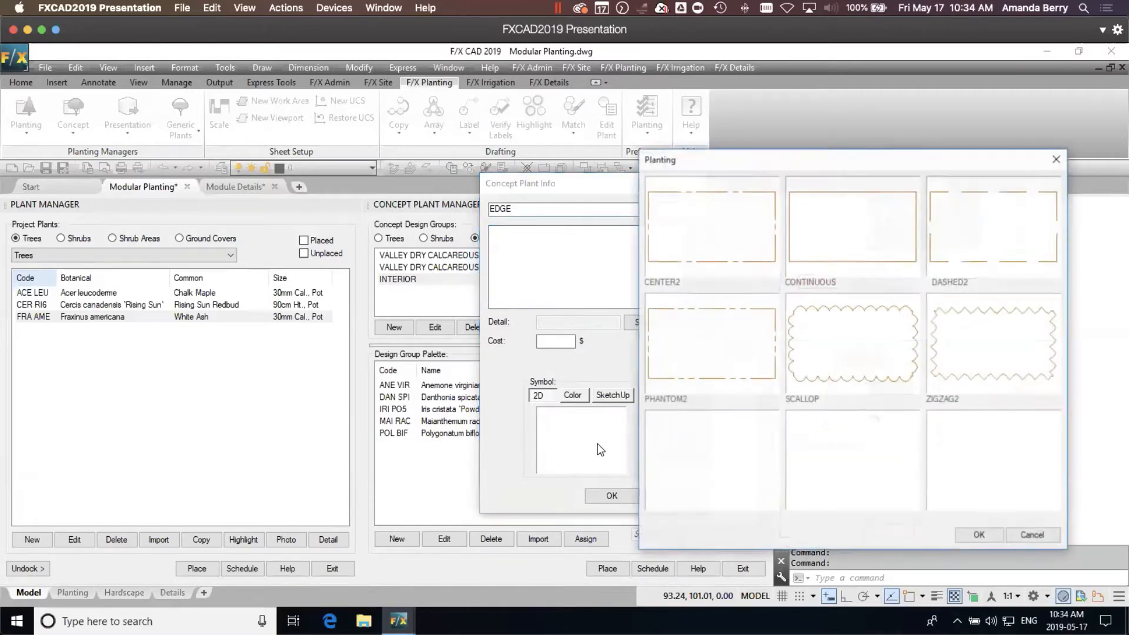
pyautogui.click(972, 242)
pyautogui.click(990, 536)
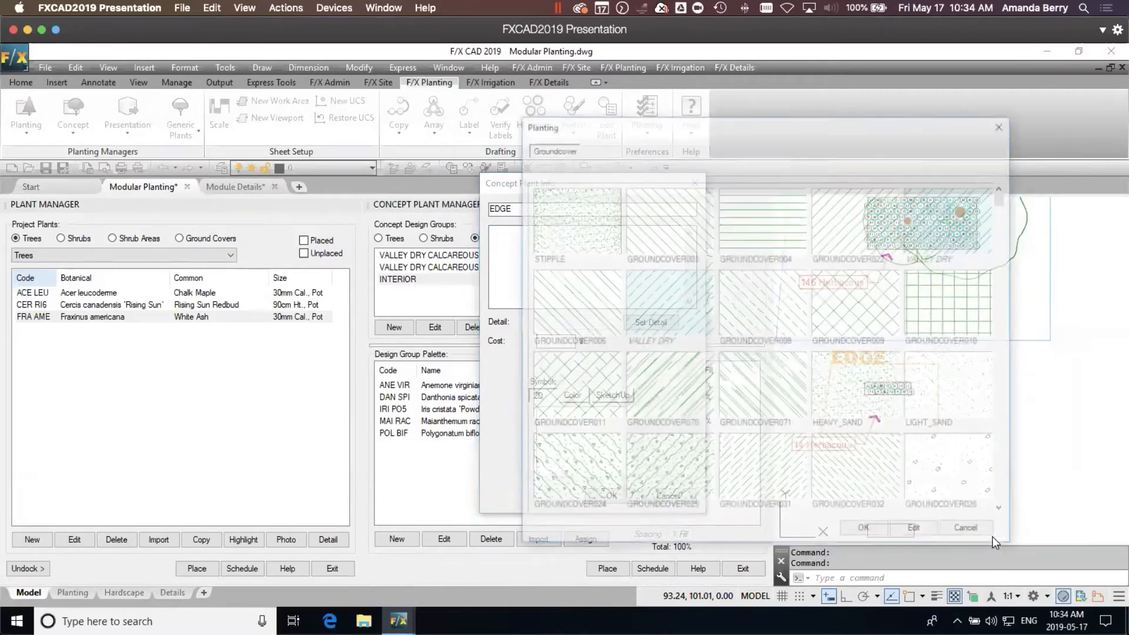
pyautogui.click(1003, 510)
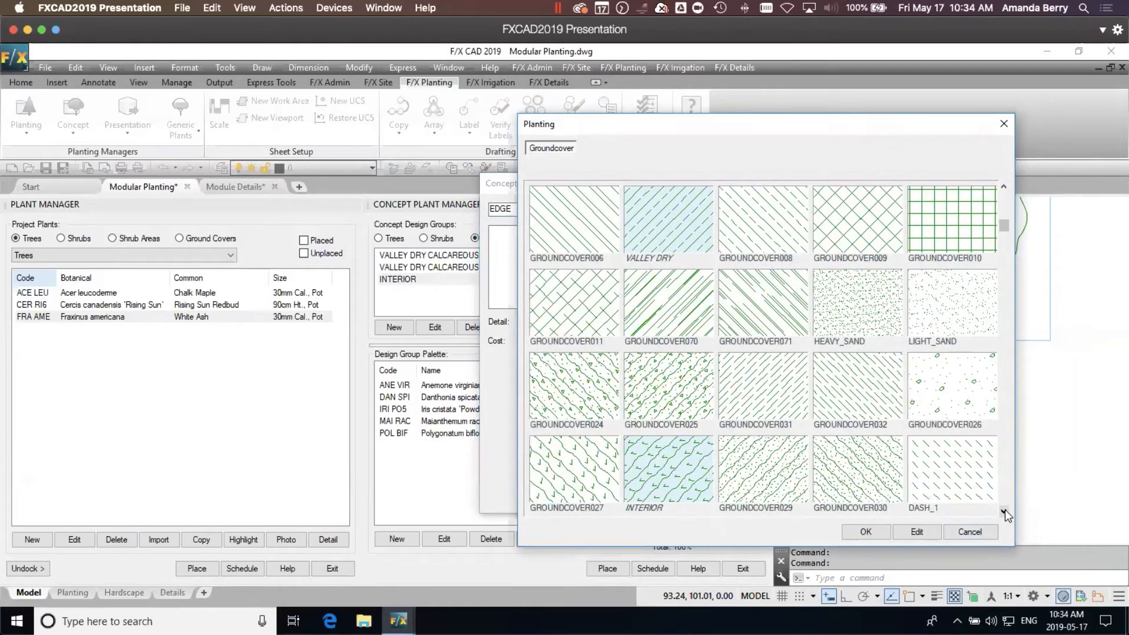
pyautogui.click(1003, 510)
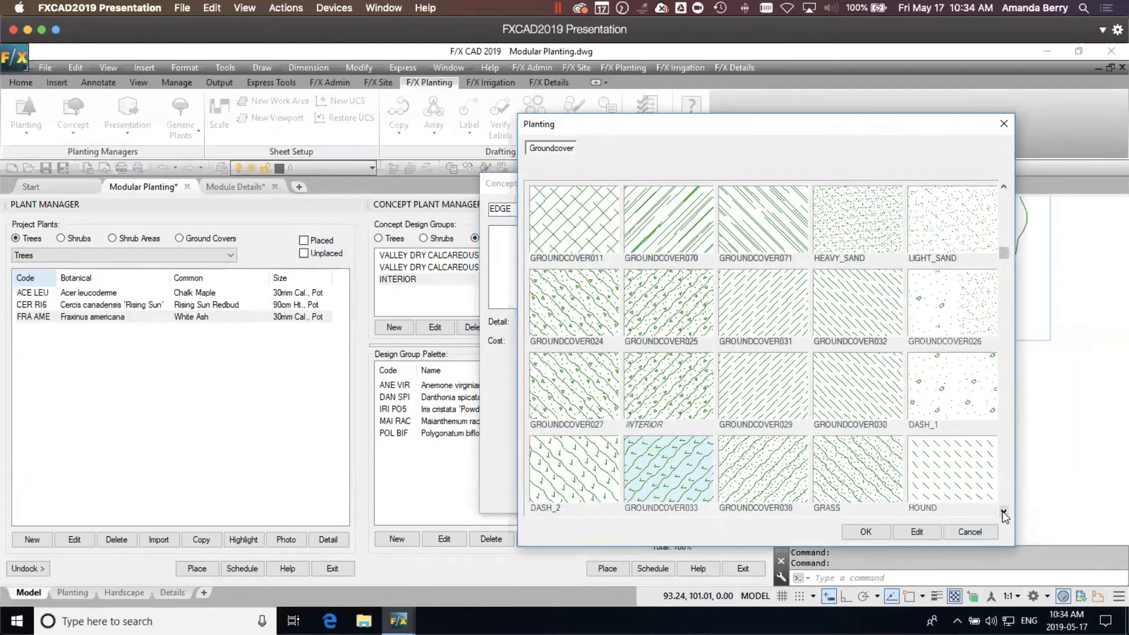
pyautogui.click(755, 385)
pyautogui.click(866, 531)
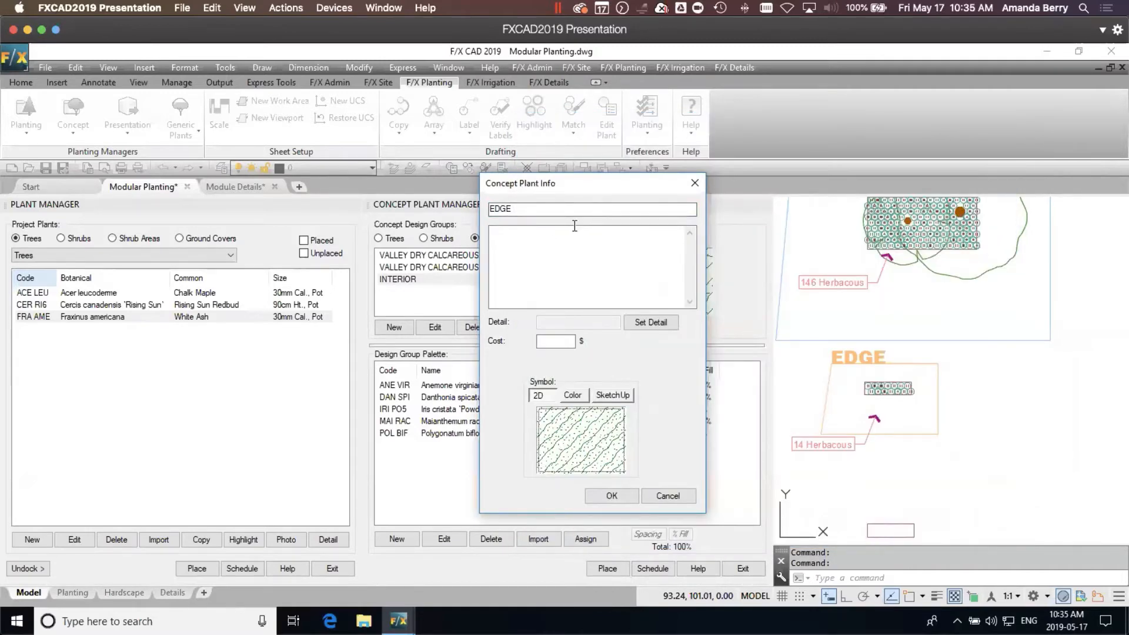
pyautogui.click(605, 495)
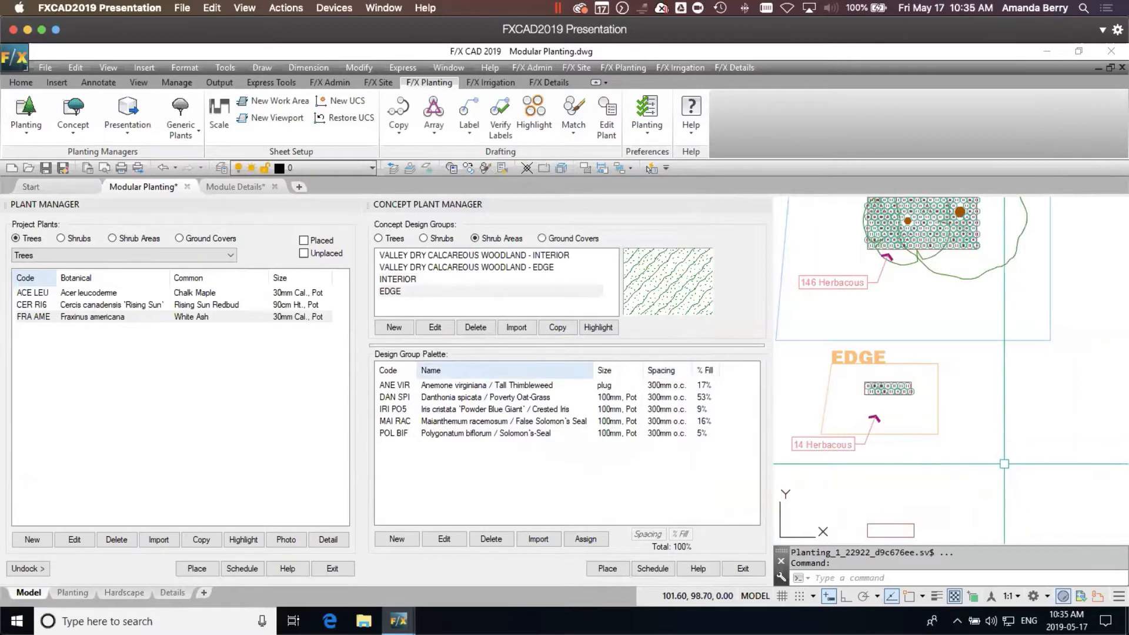
# - Following the EDGE plant schedule, remove Iris cristata 'Powder Blue Giant' from the EDGE group's palette
pyautogui.moveTo(1003, 466); pyautogui.dragTo(965, 412, button='middle')
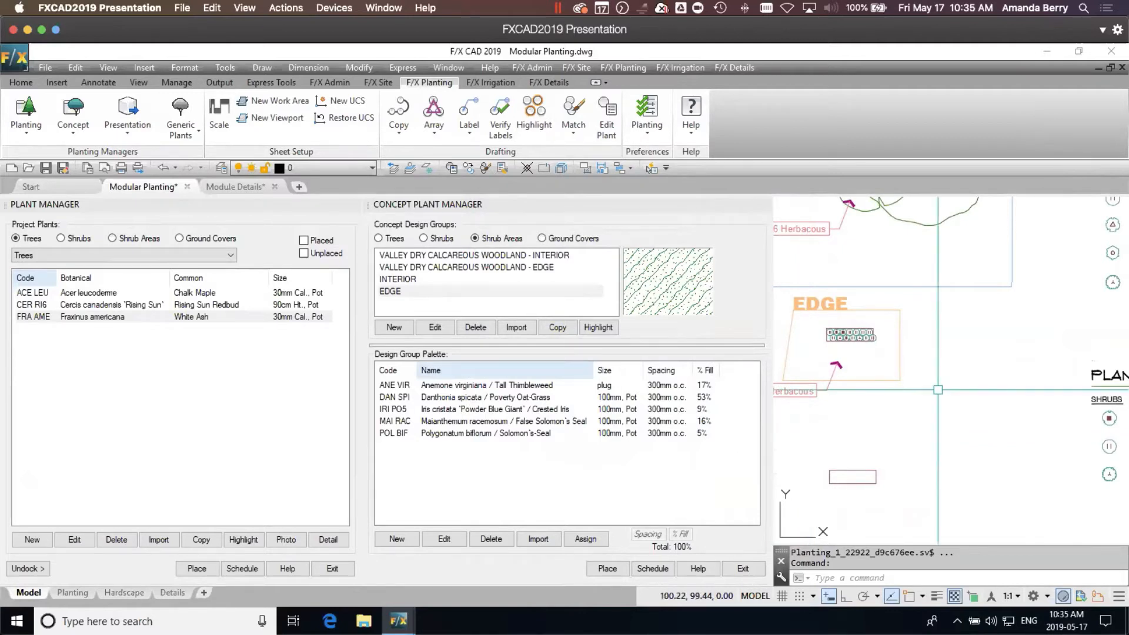
pyautogui.moveTo(965, 394); pyautogui.dragTo(646, 280, button='middle')
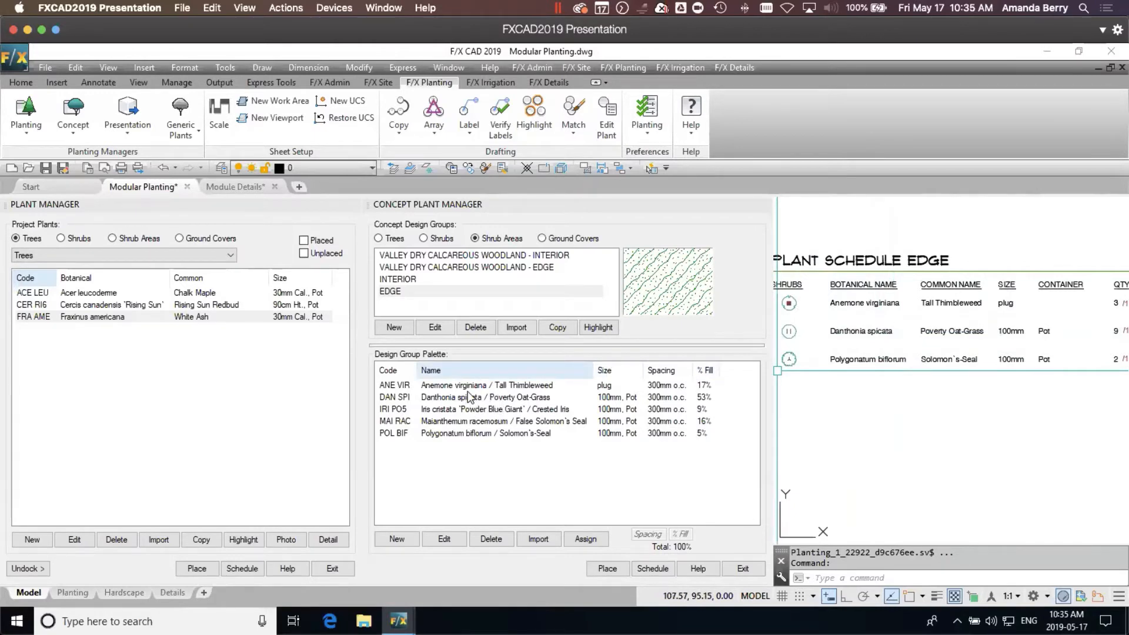
pyautogui.click(468, 415)
pyautogui.click(500, 540)
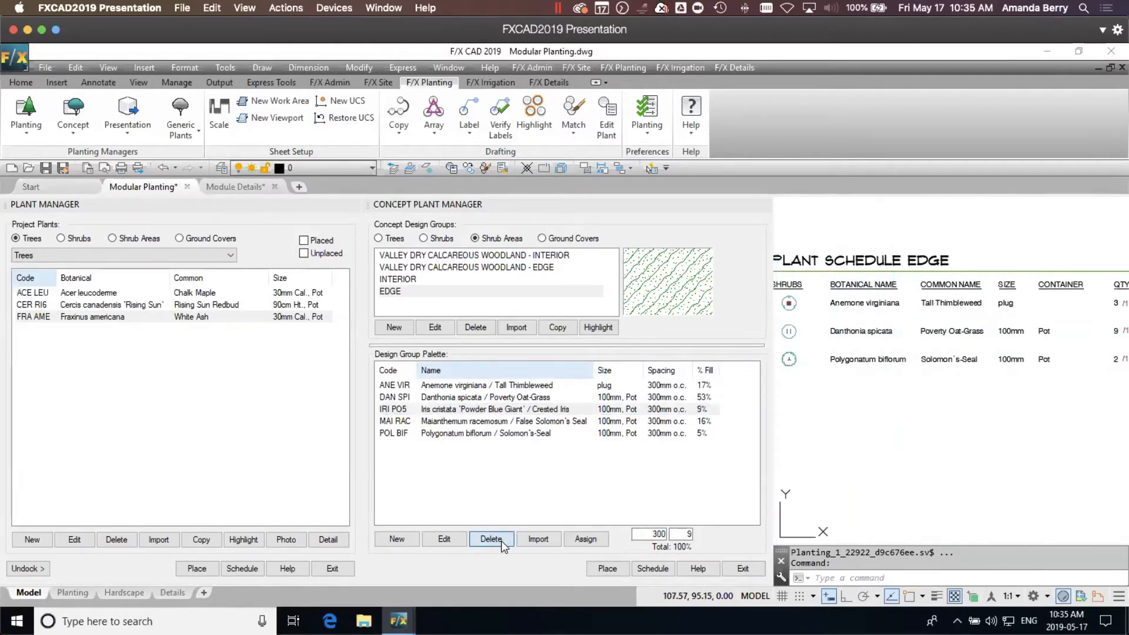
pyautogui.click(572, 355)
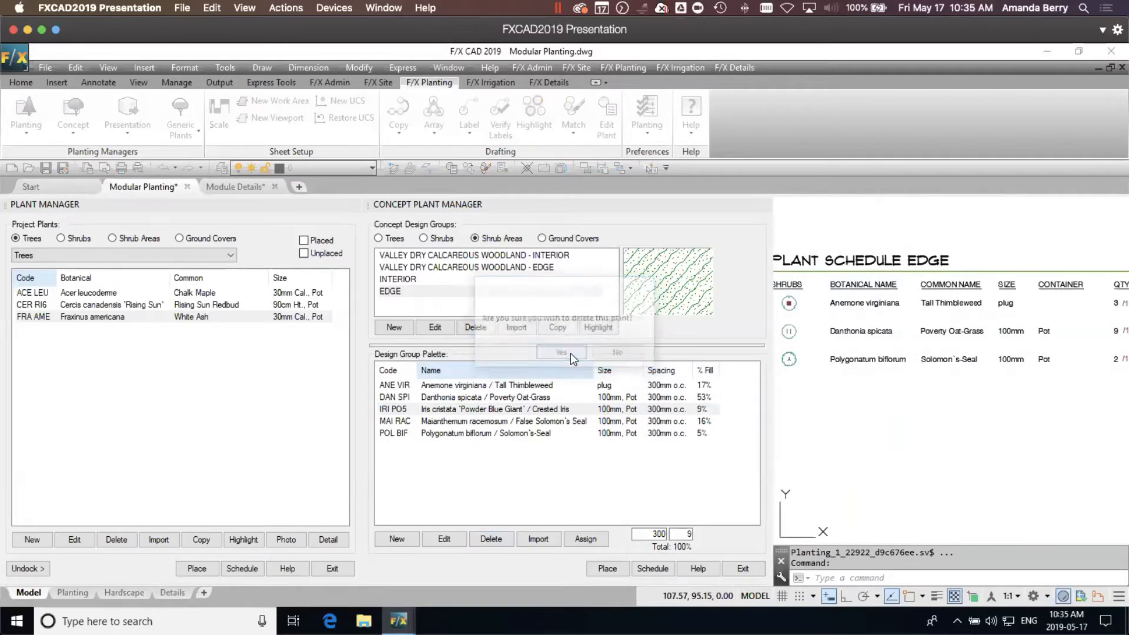
# - Remove Maianthemum racemosum from the EDGE group's palette and compare the result with the INTERIOR group's palette
pyautogui.click(560, 408)
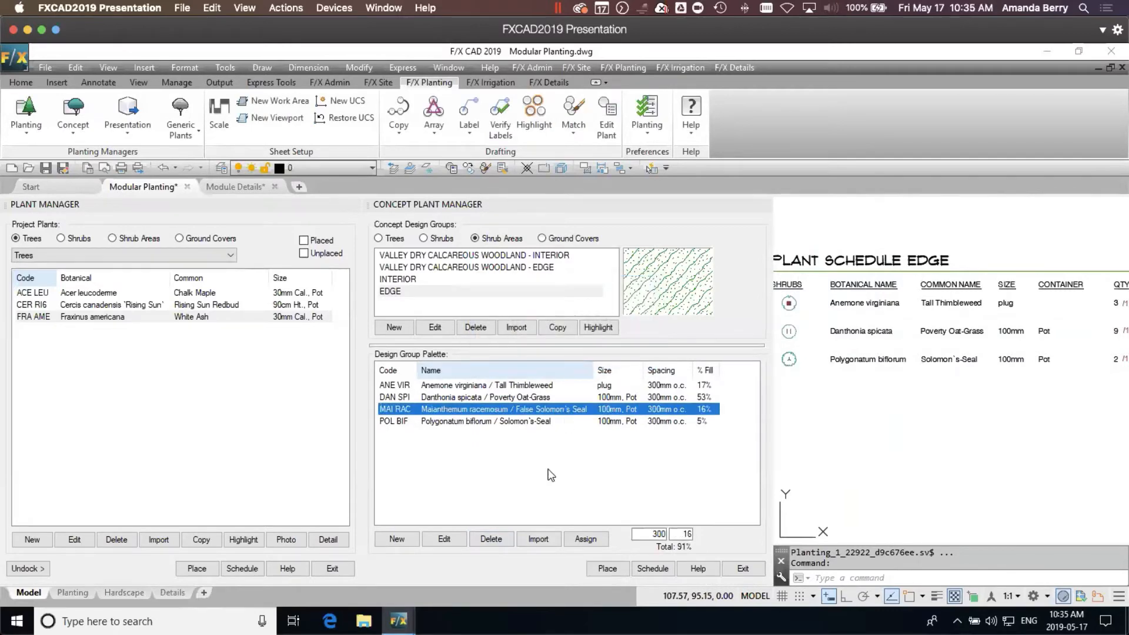
pyautogui.click(444, 539)
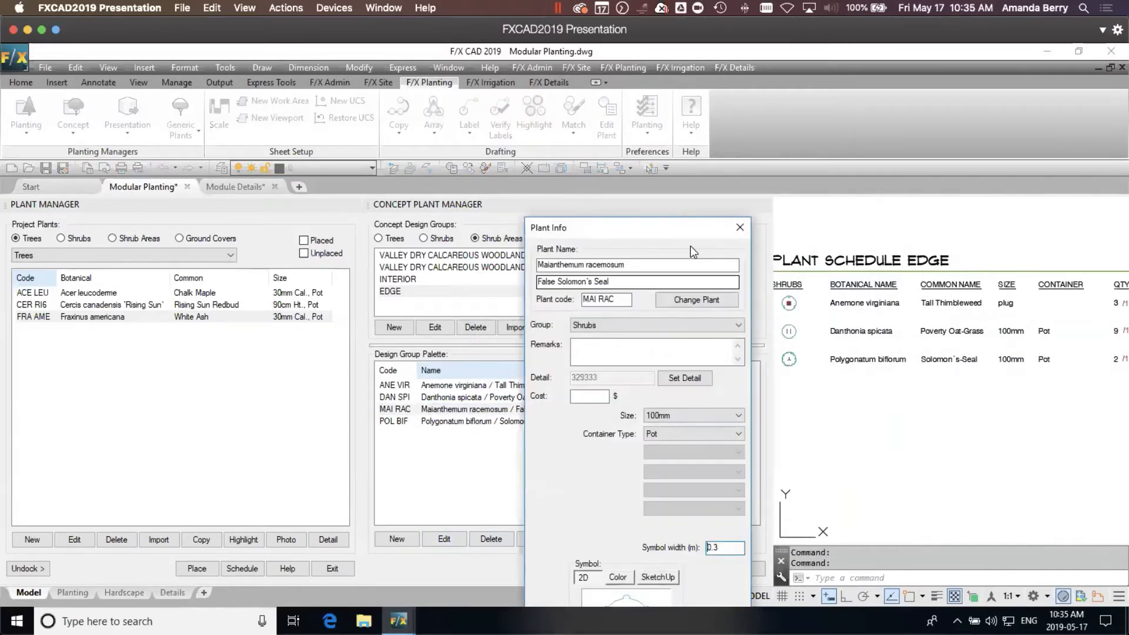
pyautogui.press('Escape')
pyautogui.click(476, 409)
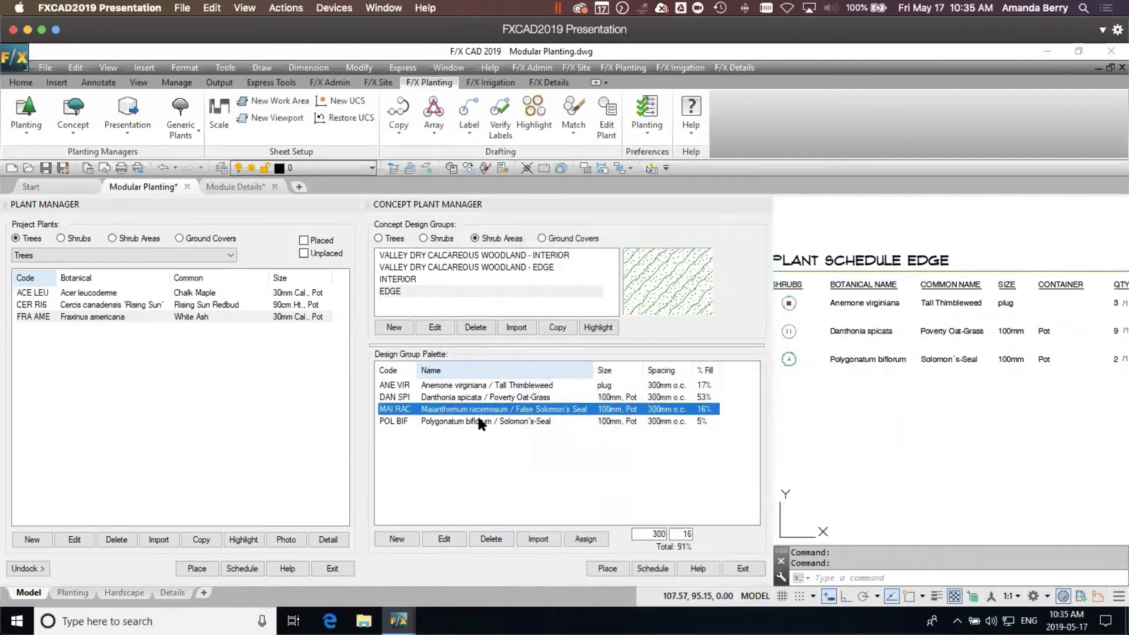
pyautogui.click(487, 539)
pyautogui.click(574, 356)
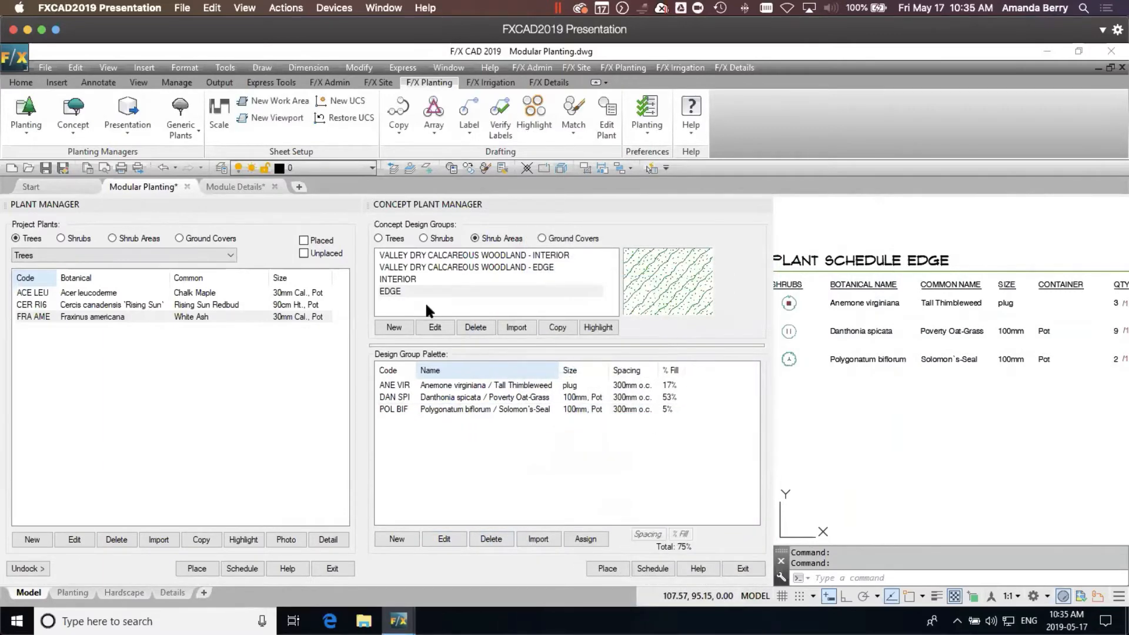
pyautogui.click(415, 280)
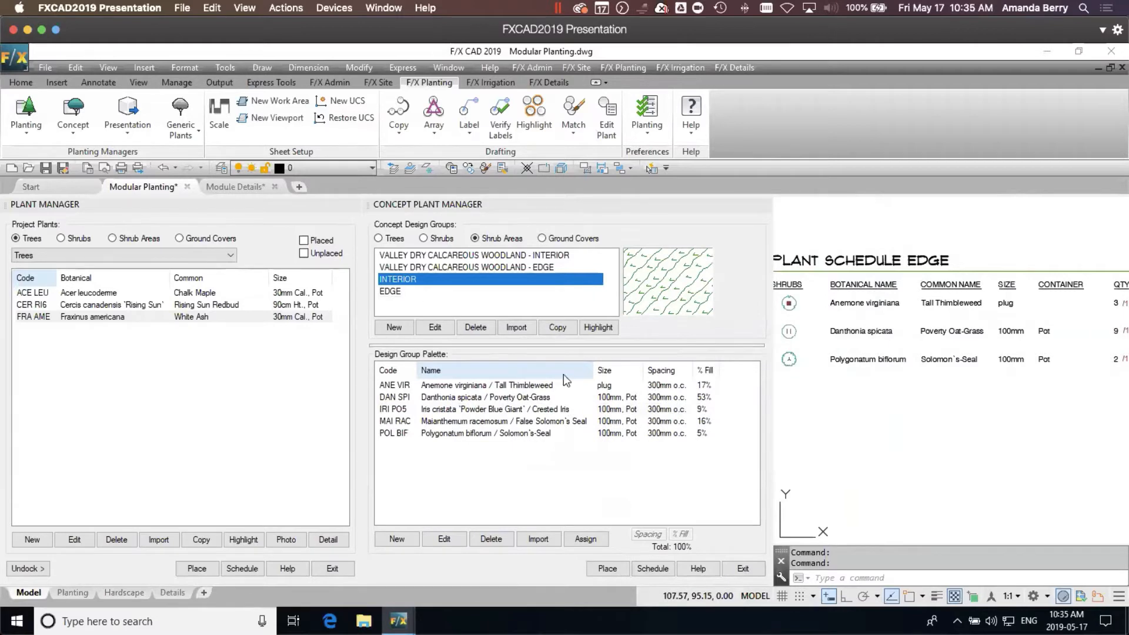
pyautogui.click(425, 290)
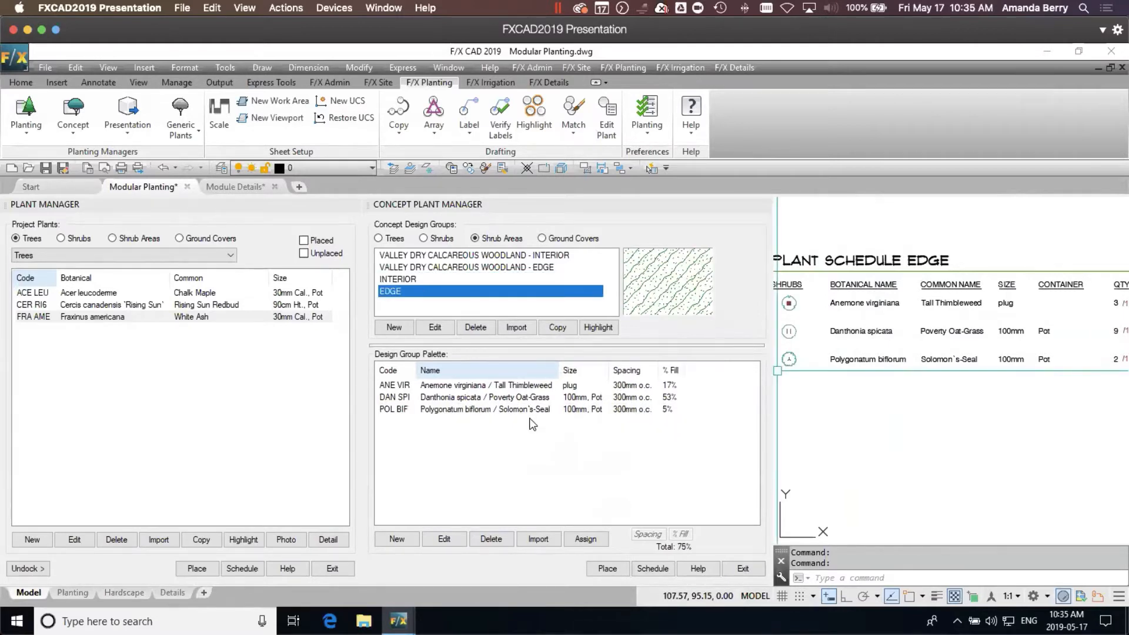
# - Using the EDGE plant schedule's percentages, set the % Fill of Anemone virginiana to 22 and Danthonia spicata to 64
pyautogui.moveTo(1045, 379); pyautogui.dragTo(893, 369, button='middle')
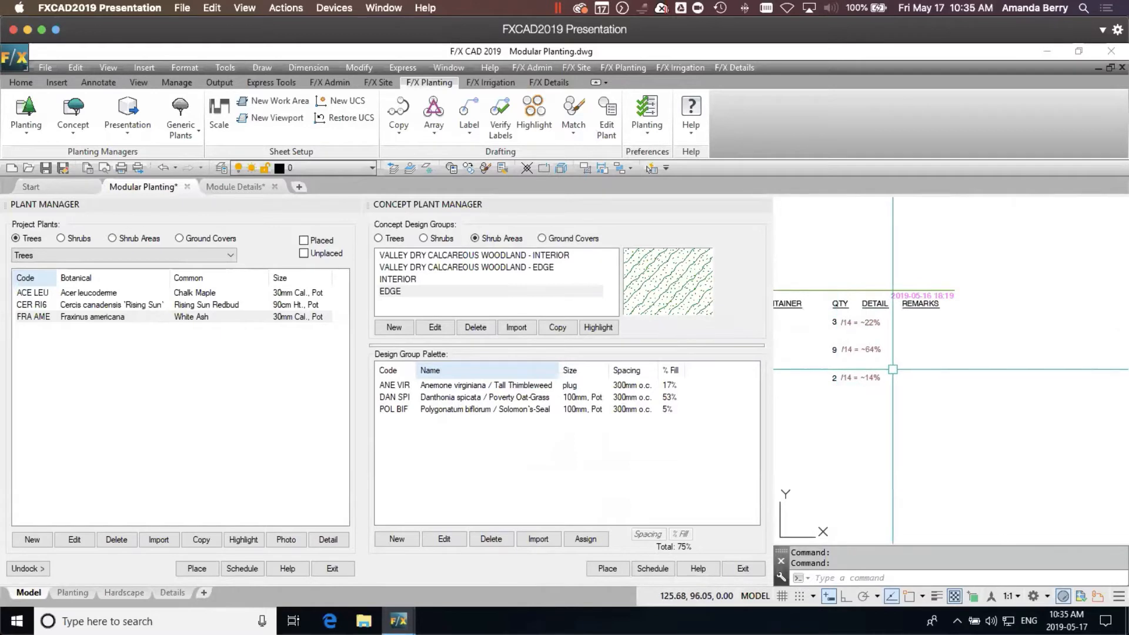
pyautogui.click(672, 386)
pyautogui.click(697, 533)
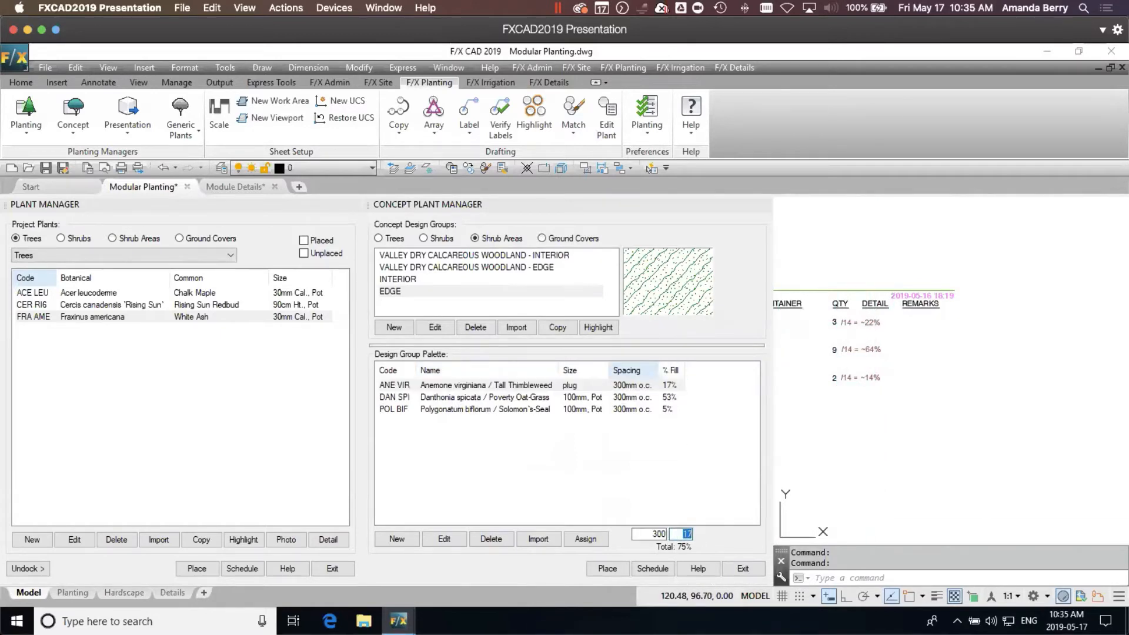
pyautogui.write('22')
pyautogui.click(671, 397)
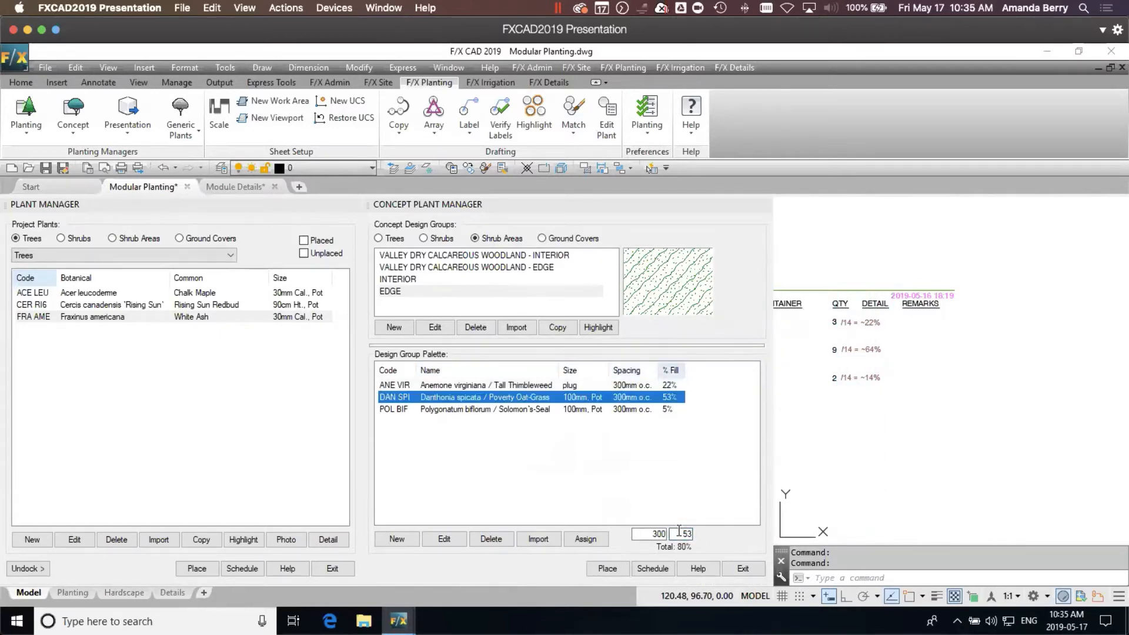
pyautogui.click(681, 532)
pyautogui.write('6')
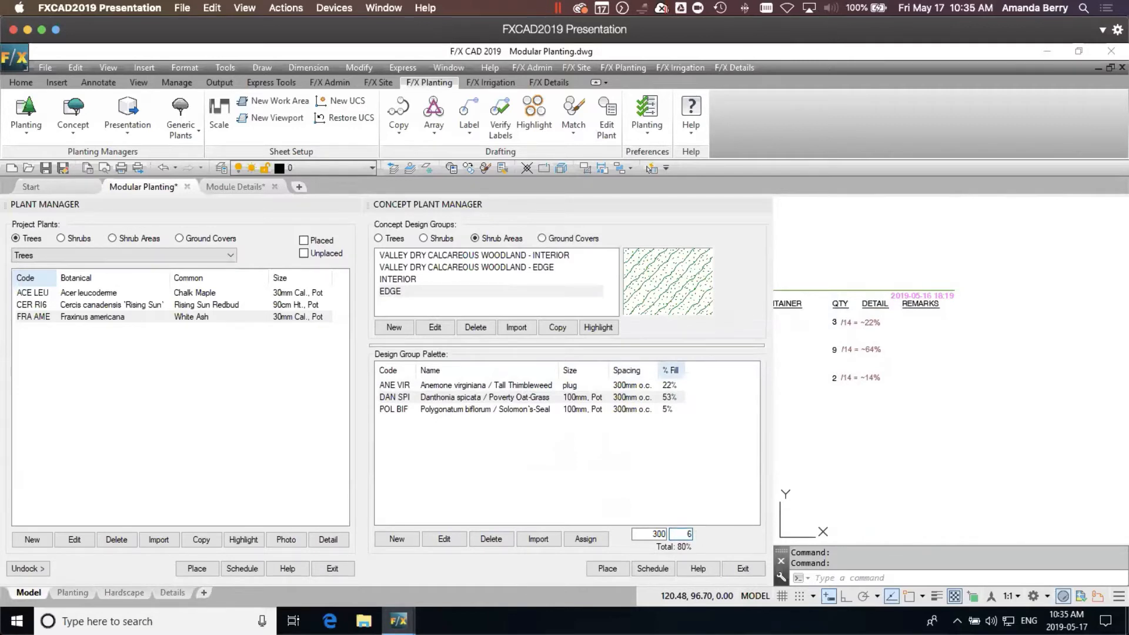
pyautogui.write('4')
pyautogui.click(668, 412)
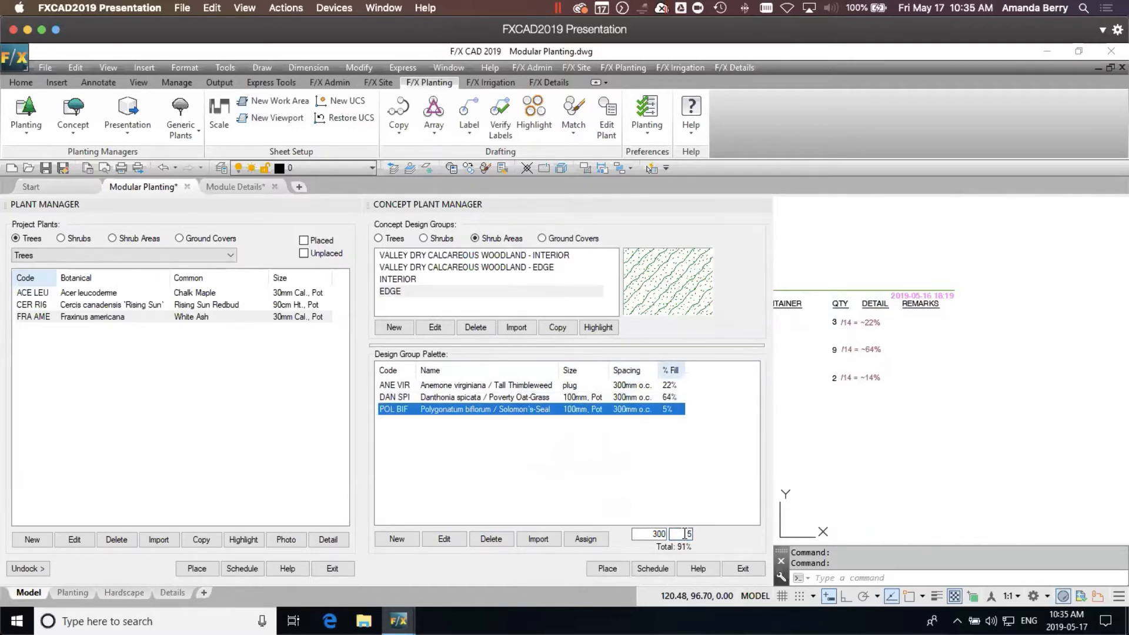
# - Set the % Fill of Polygonatum biflorum in the EDGE group's palette to 14
pyautogui.click(688, 533)
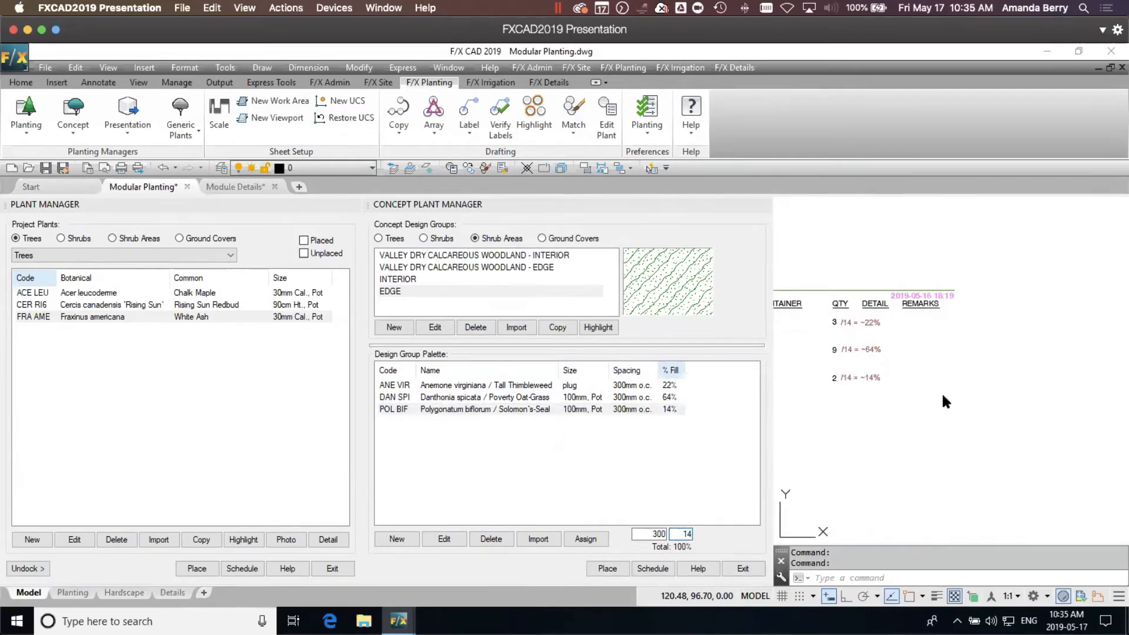
pyautogui.doubleClick(957, 384)
pyautogui.scroll(-4, 955, 428)
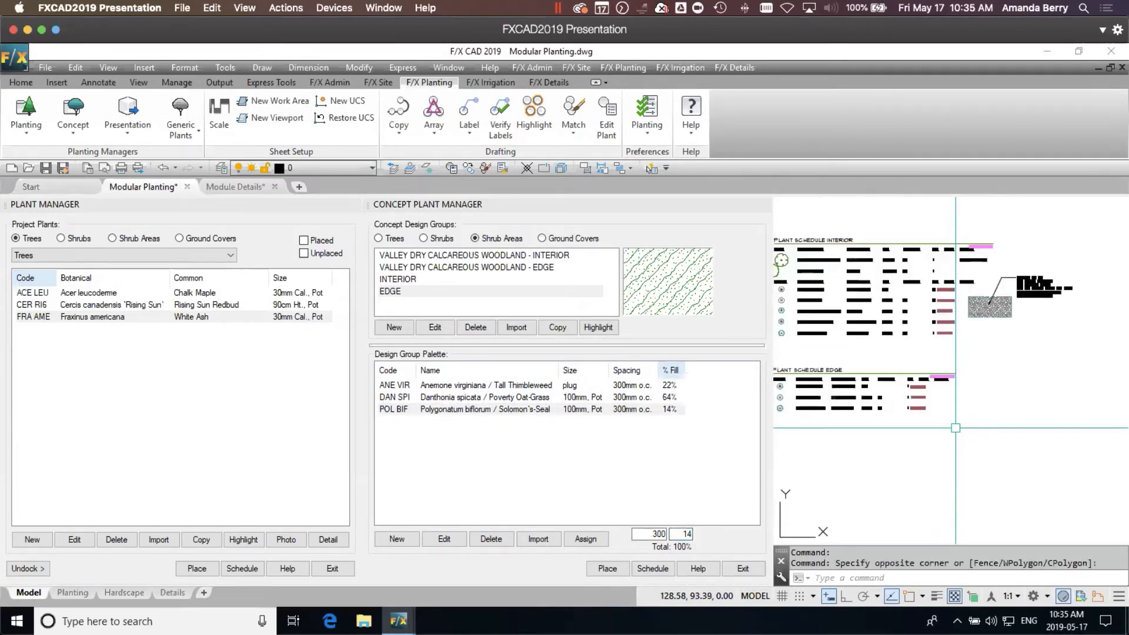
pyautogui.moveTo(859, 430)
pyautogui.mouseDown(button='middle')
pyautogui.moveTo(1018, 427)
pyautogui.moveTo(1036, 465)
pyautogui.mouseUp(button='middle')
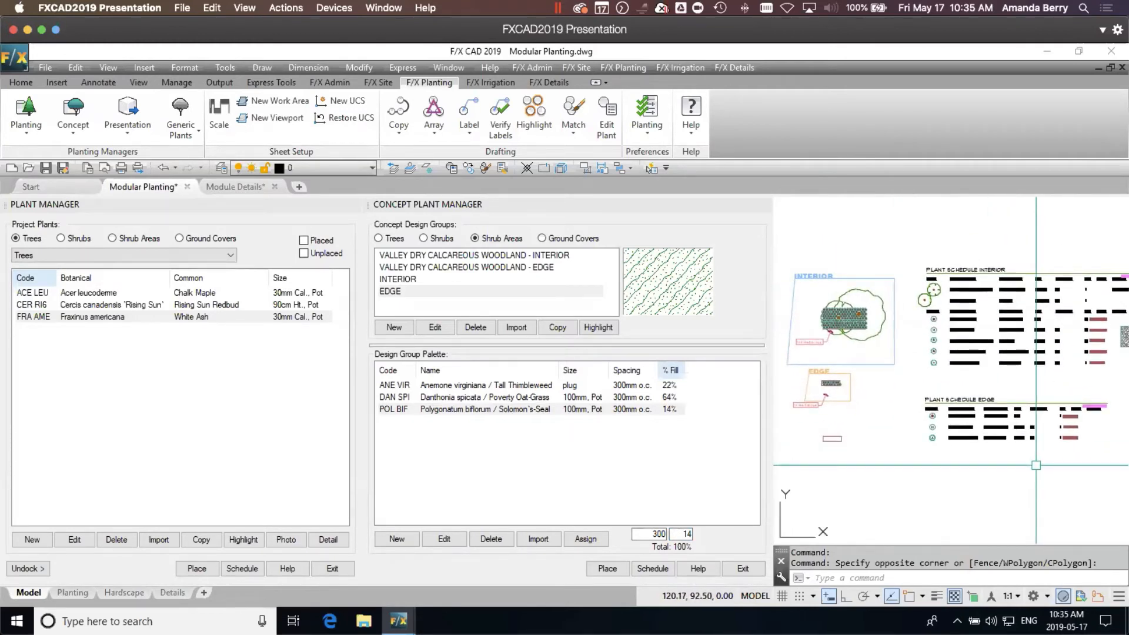
# - Select the VALLEY DRY CALCAREOUS WOODLAND - INTERIOR group and locate the courtyard's planting beds on the site plan
pyautogui.click(417, 268)
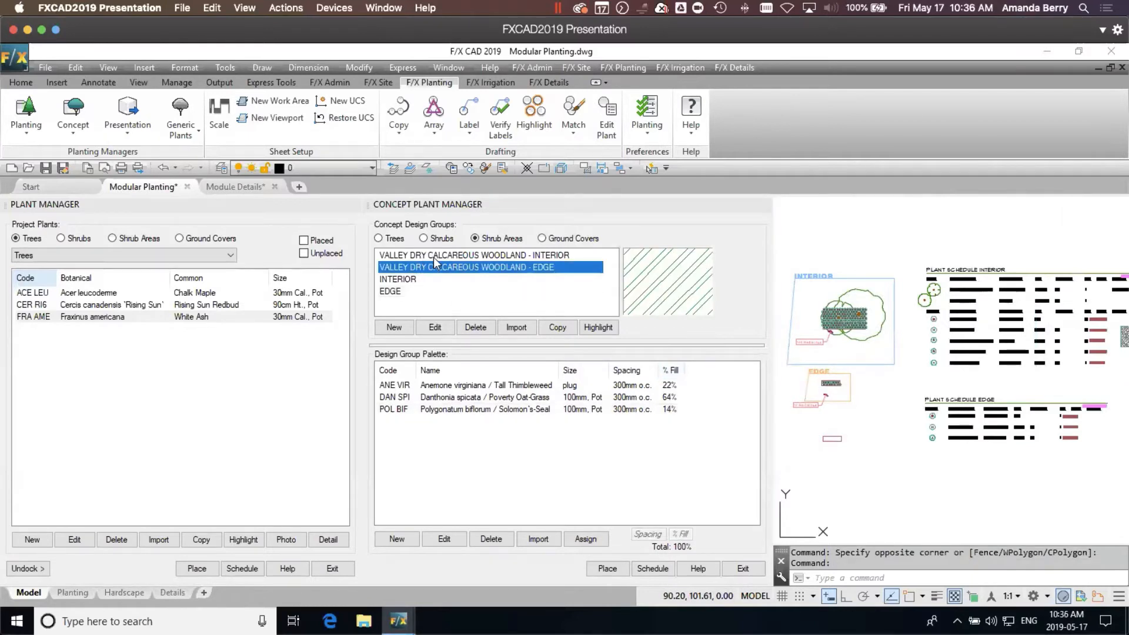
pyautogui.click(433, 257)
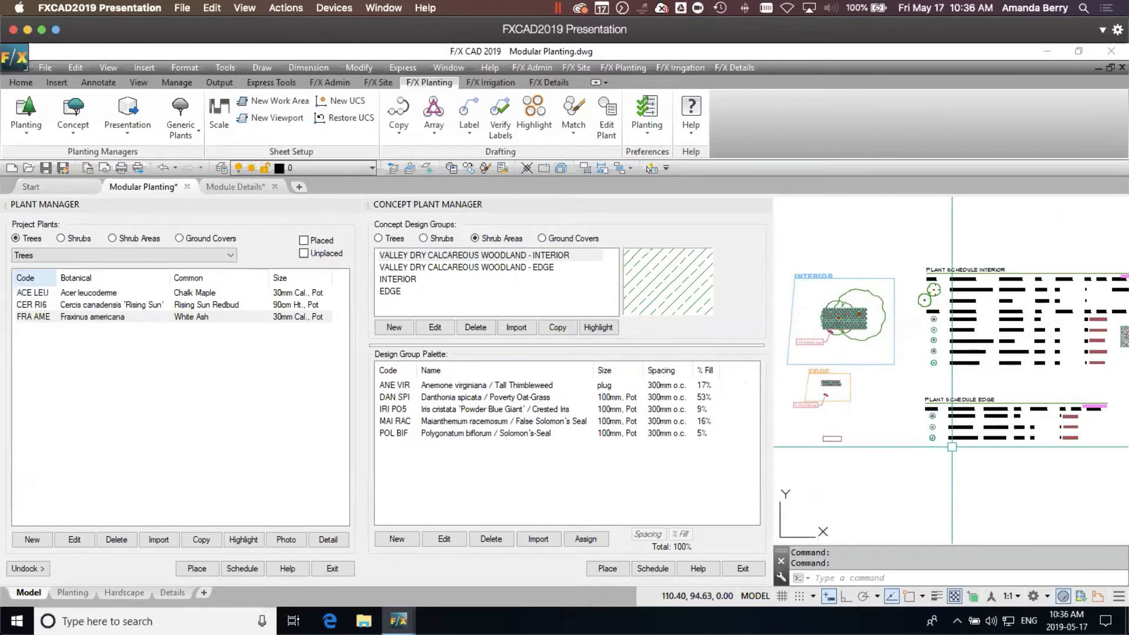
pyautogui.scroll(-6, 954, 433)
pyautogui.scroll(5, 952, 448)
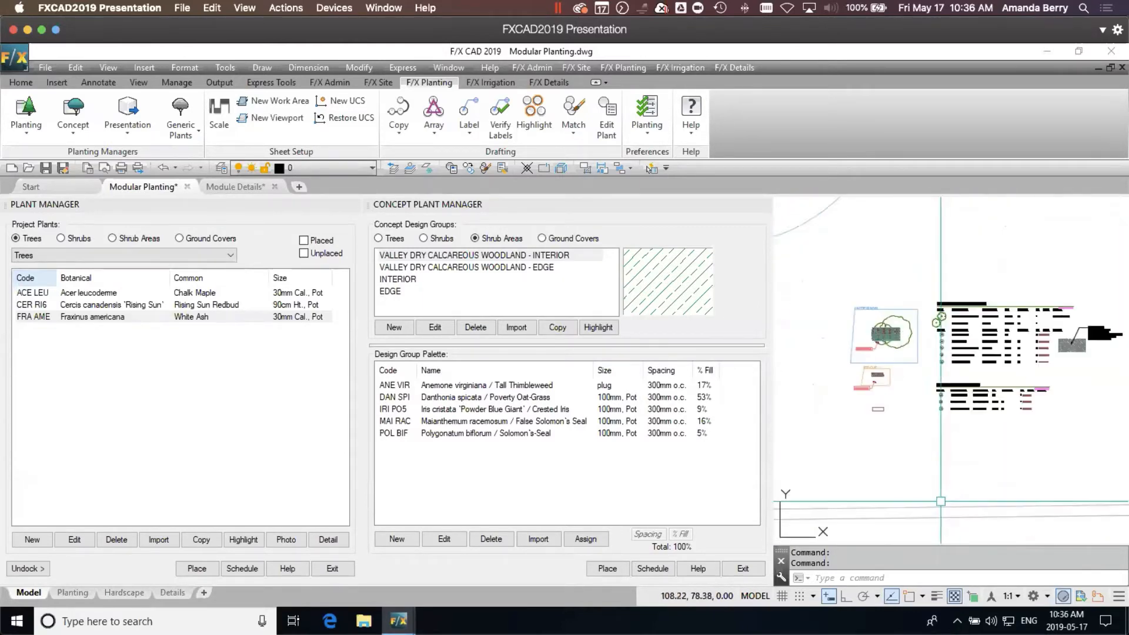
pyautogui.moveTo(940, 501)
pyautogui.mouseDown(button='middle')
pyautogui.moveTo(943, 315)
pyautogui.moveTo(920, 216)
pyautogui.mouseUp(button='middle')
pyautogui.moveTo(863, 489)
pyautogui.mouseDown(button='middle')
pyautogui.moveTo(1083, 315)
pyautogui.moveTo(1074, 320)
pyautogui.mouseUp(button='middle')
pyautogui.scroll(4, 1005, 283)
pyautogui.scroll(2, 1005, 283)
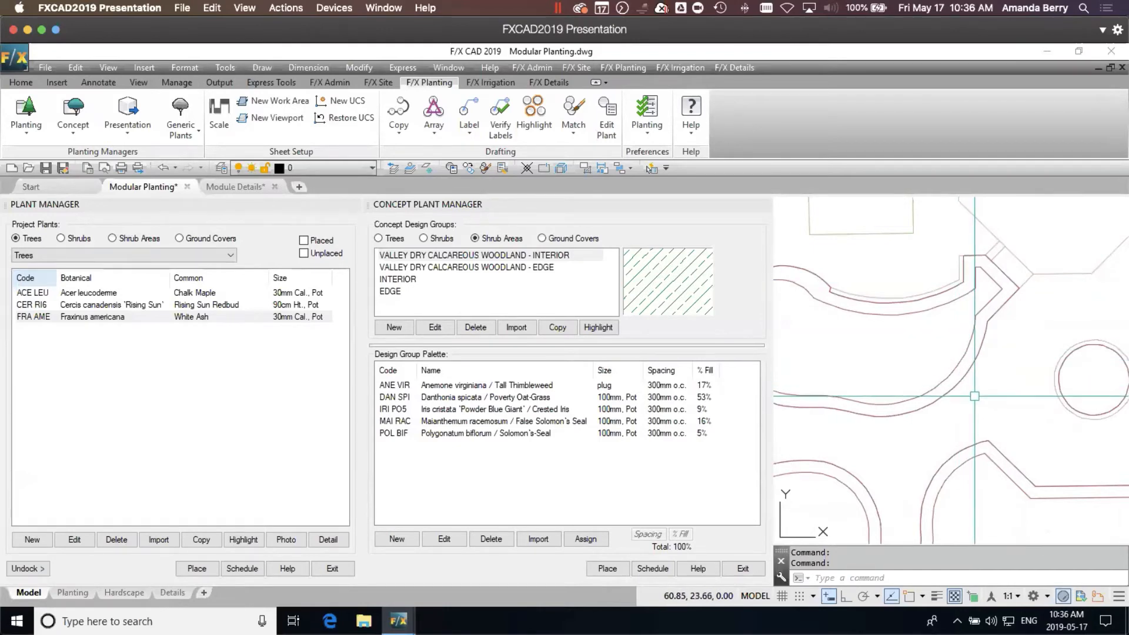
pyautogui.scroll(-2, 974, 395)
pyautogui.scroll(-7, 974, 396)
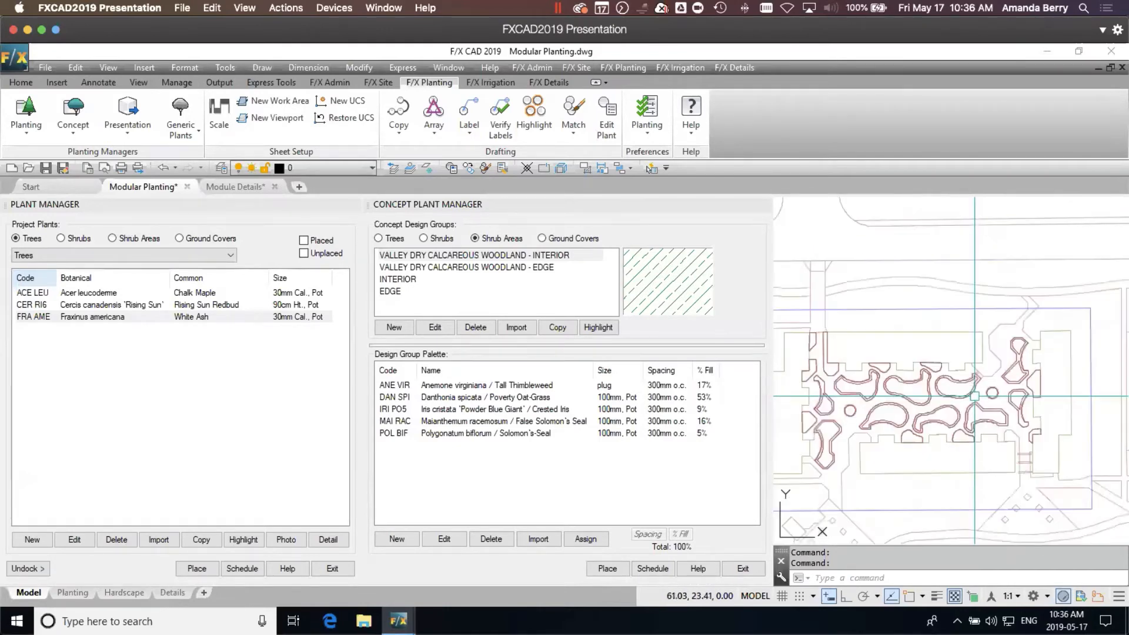
# - Examine the EDGE planting module and compare it with the inner and outer bed outlines across the courtyard
pyautogui.moveTo(1028, 290); pyautogui.dragTo(967, 473, button='middle')
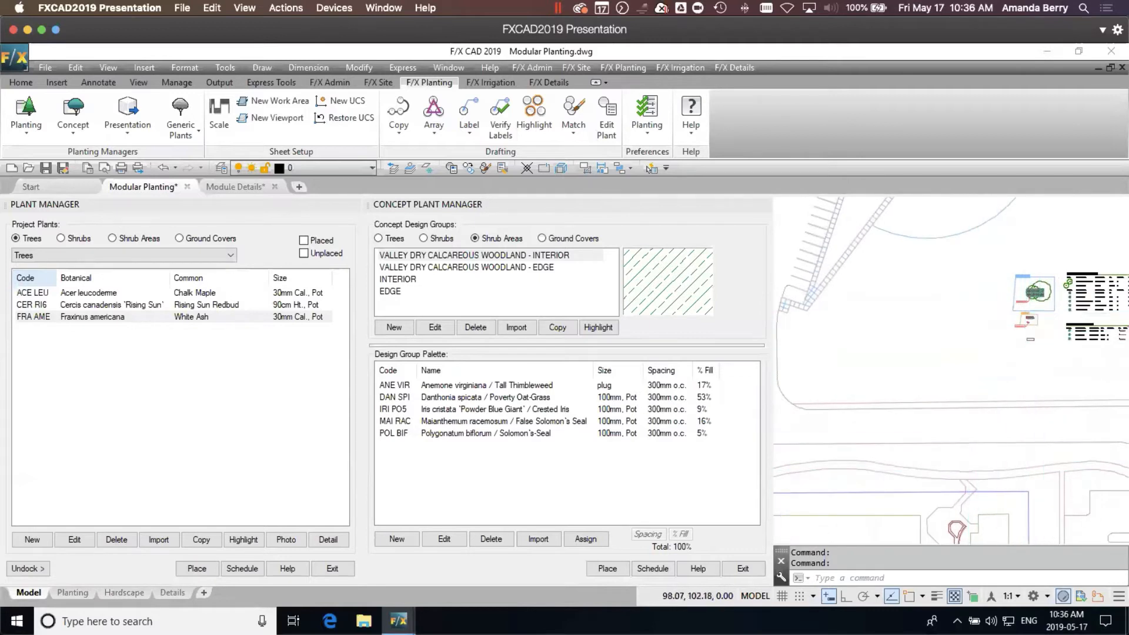
pyautogui.scroll(8, 1021, 297)
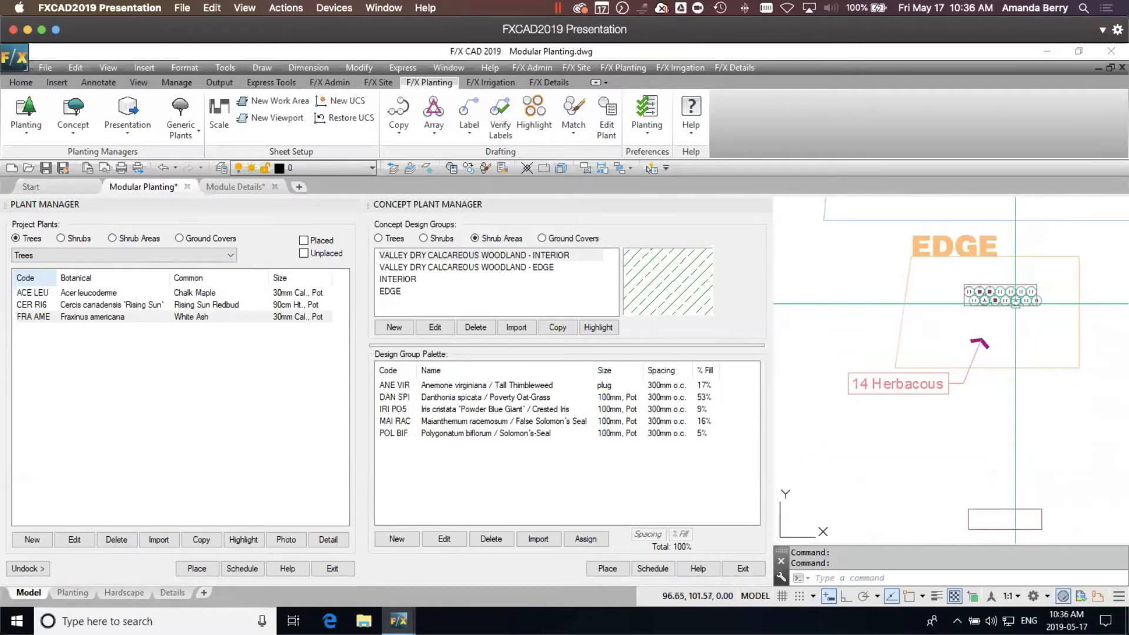
pyautogui.scroll(-6, 1005, 286)
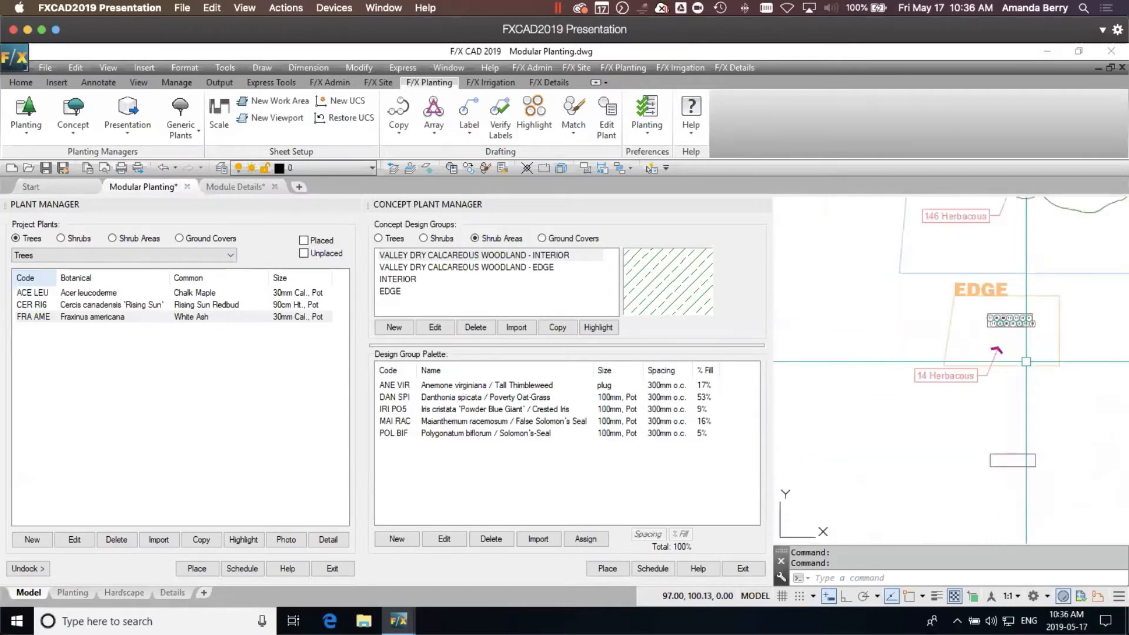
pyautogui.moveTo(994, 523); pyautogui.dragTo(1007, 402, button='middle')
pyautogui.scroll(8, 1006, 402)
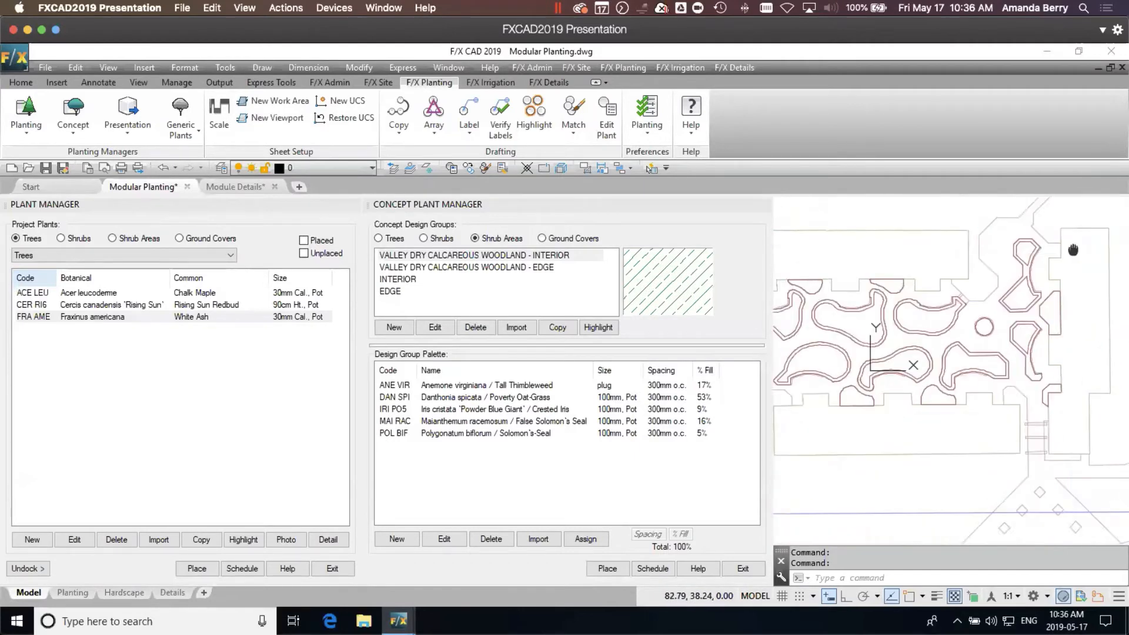
pyautogui.scroll(4, 970, 283)
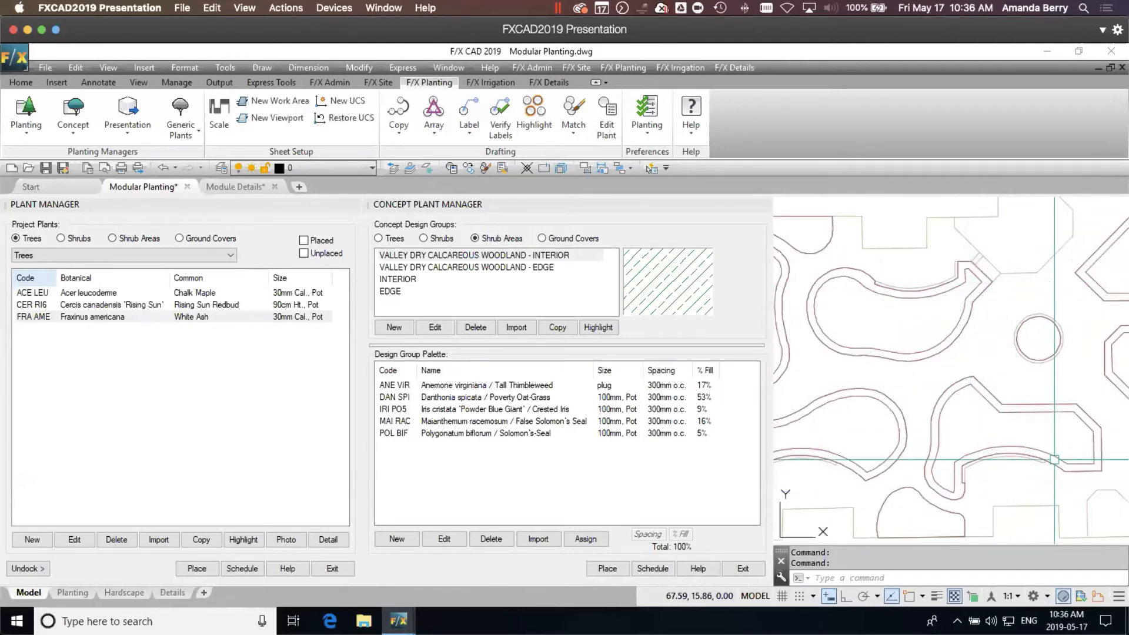
pyautogui.moveTo(917, 428); pyautogui.dragTo(1059, 402, button='middle')
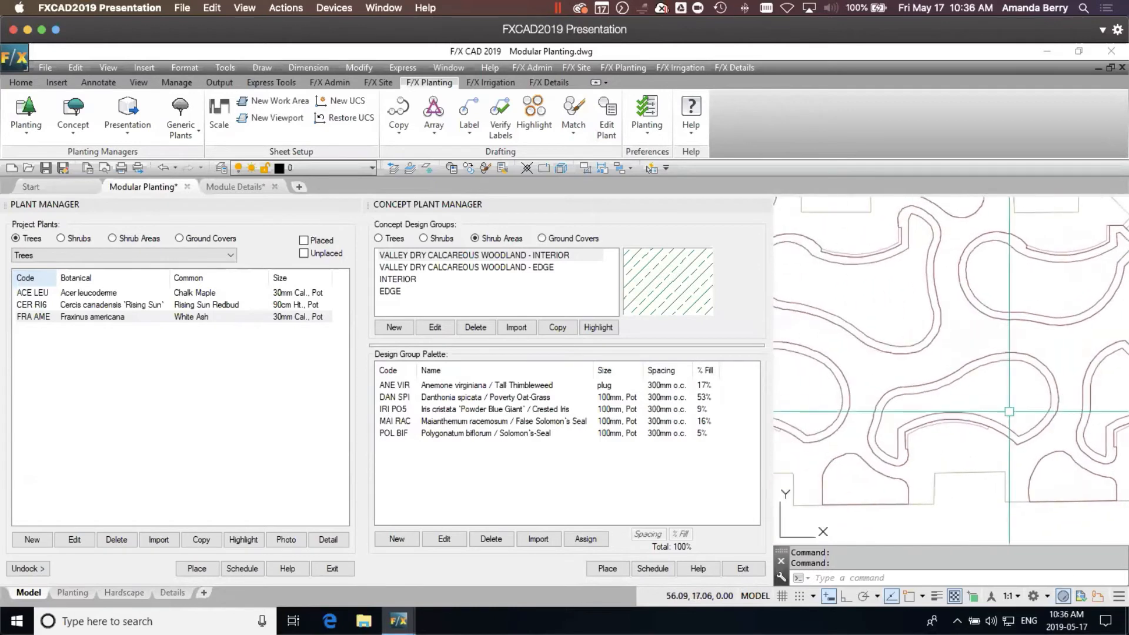
pyautogui.scroll(-3, 876, 437)
pyautogui.moveTo(822, 419)
pyautogui.mouseDown(button='middle')
pyautogui.moveTo(1007, 409)
pyautogui.moveTo(1098, 391)
pyautogui.mouseUp(button='middle')
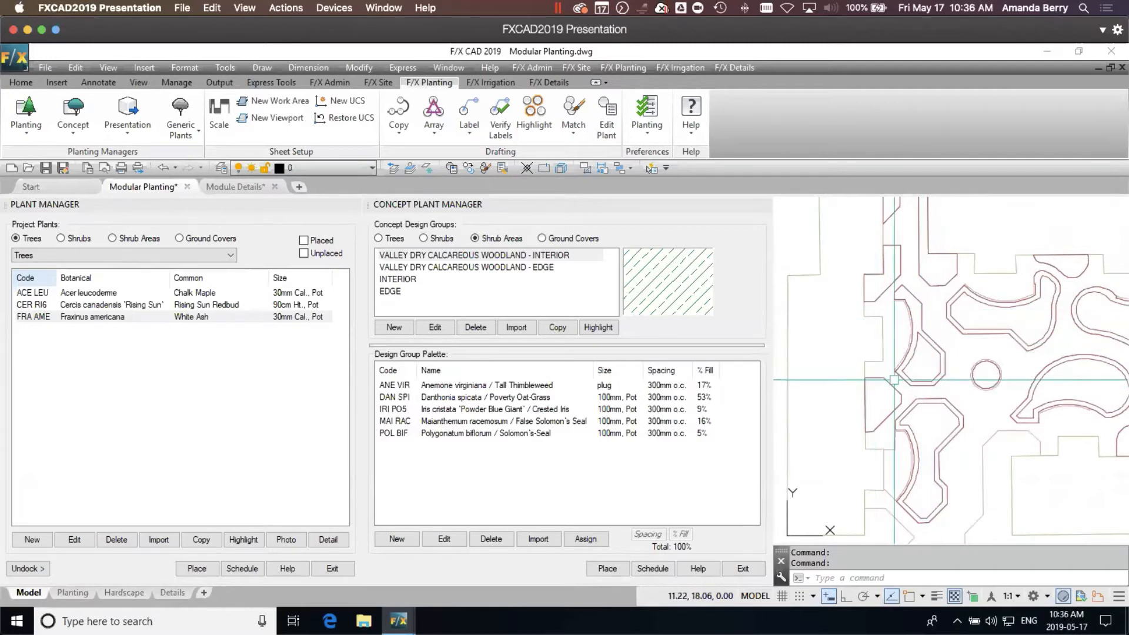
pyautogui.moveTo(955, 369); pyautogui.dragTo(864, 384, button='middle')
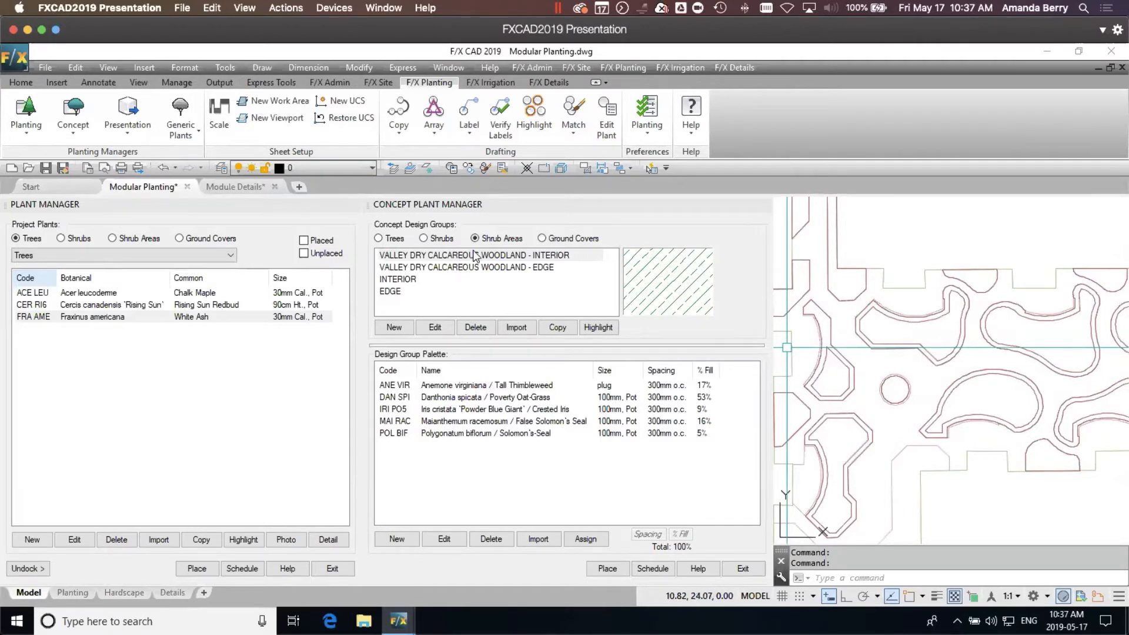
# - Try the VALLEY DRY CALCAREOUS WOODLAND - INTERIOR hatch on the western bed's outer outline, undo it and return to the courtyard beds
pyautogui.doubleClick(504, 257)
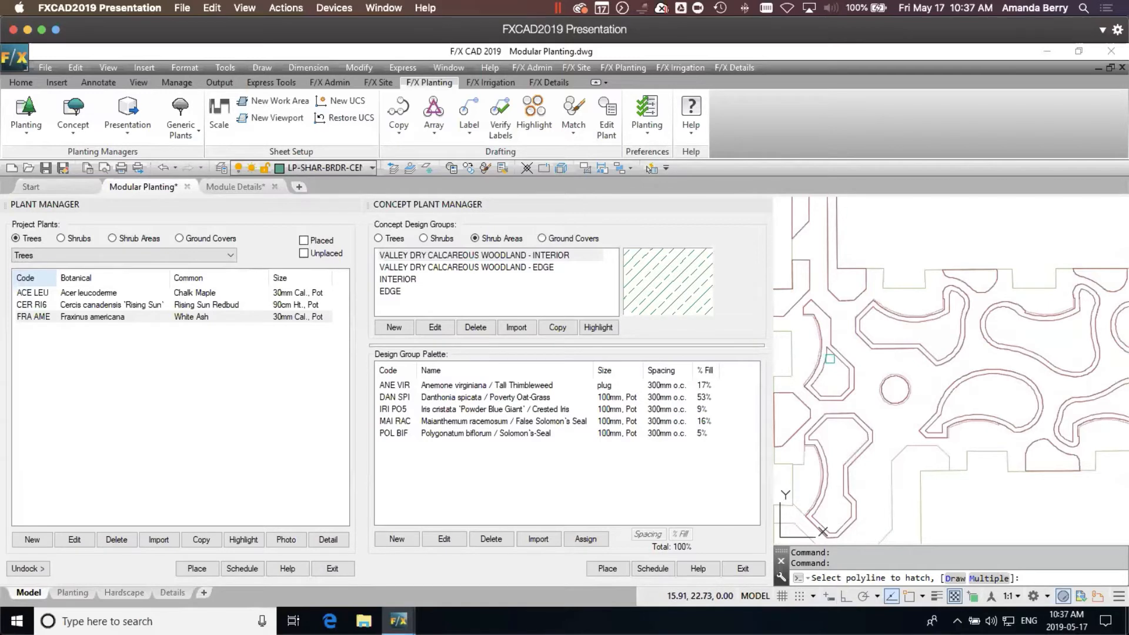
pyautogui.click(829, 328)
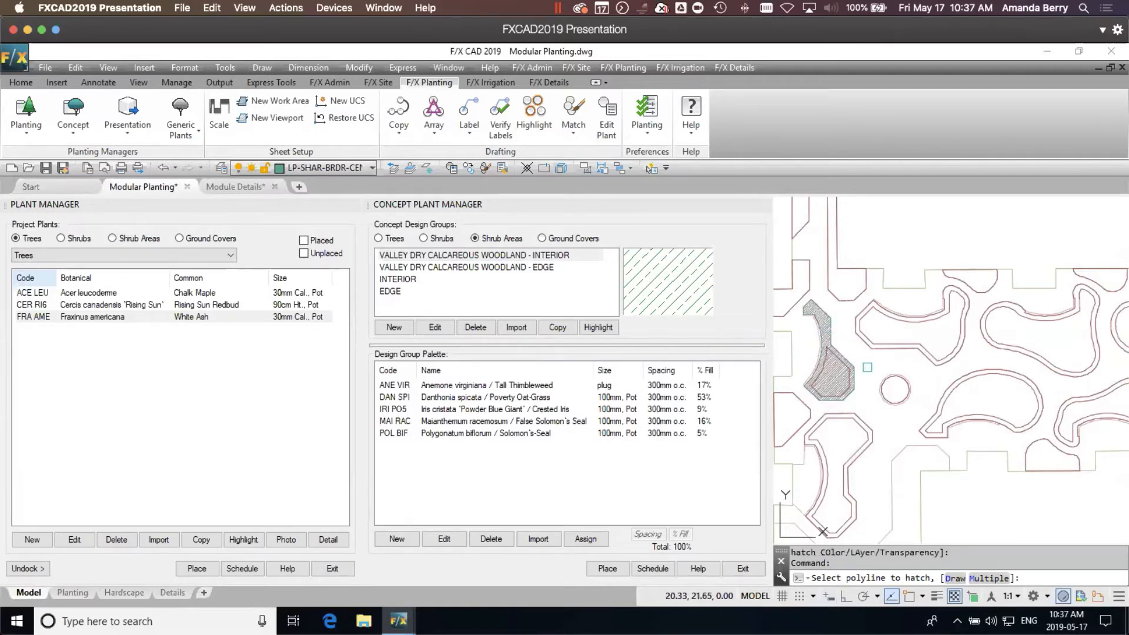
pyautogui.press('Return')
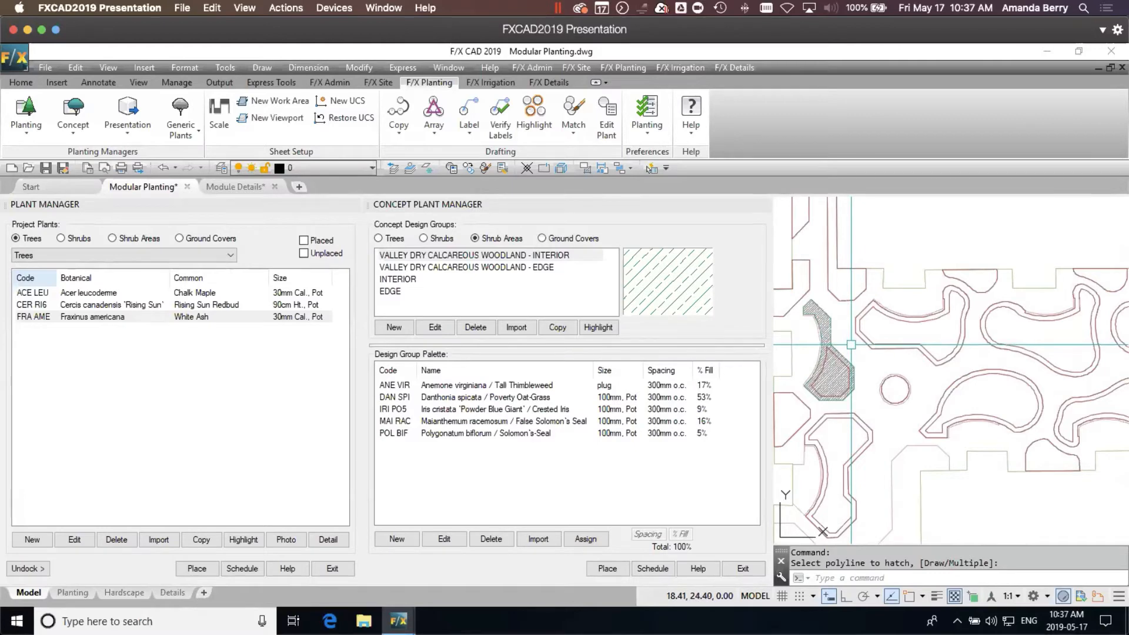
pyautogui.hotkey('ctrl', 'z')
pyautogui.hotkey('ctrl', 'z')
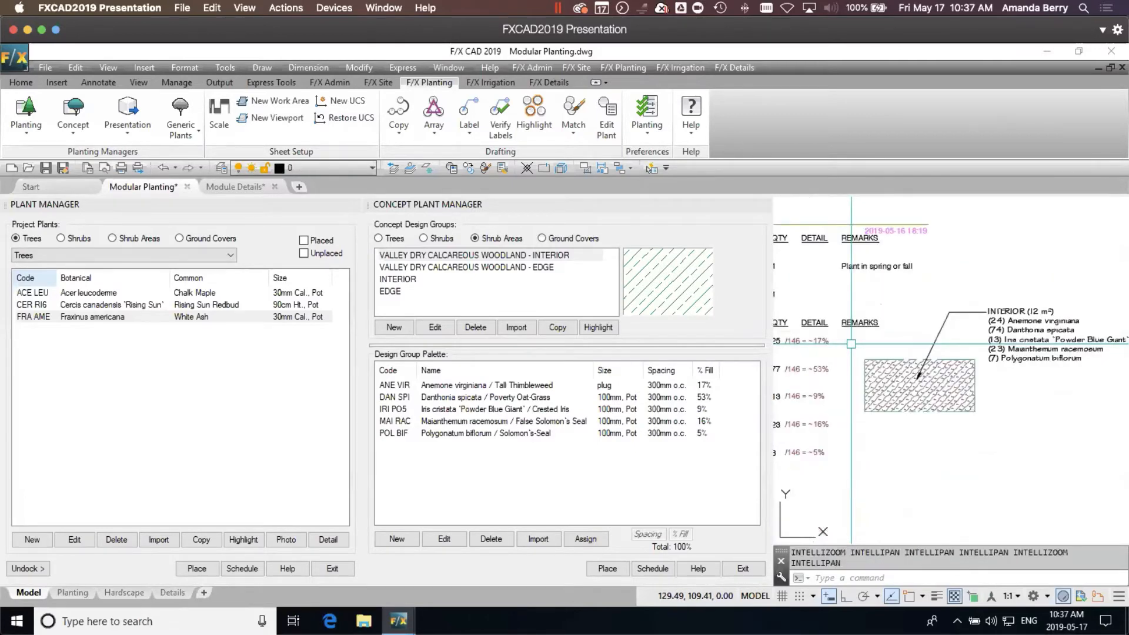
pyautogui.scroll(-10, 867, 386)
pyautogui.moveTo(815, 433)
pyautogui.mouseDown(button='middle')
pyautogui.moveTo(976, 312)
pyautogui.moveTo(1009, 265)
pyautogui.mouseUp(button='middle')
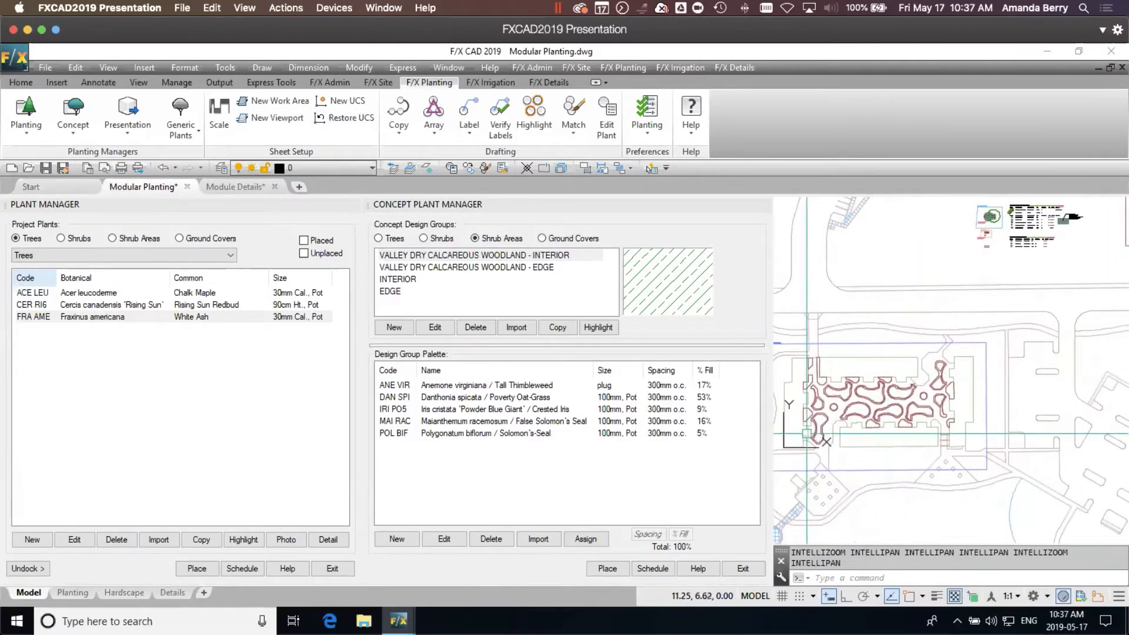
pyautogui.scroll(2, 817, 404)
pyautogui.scroll(6, 801, 391)
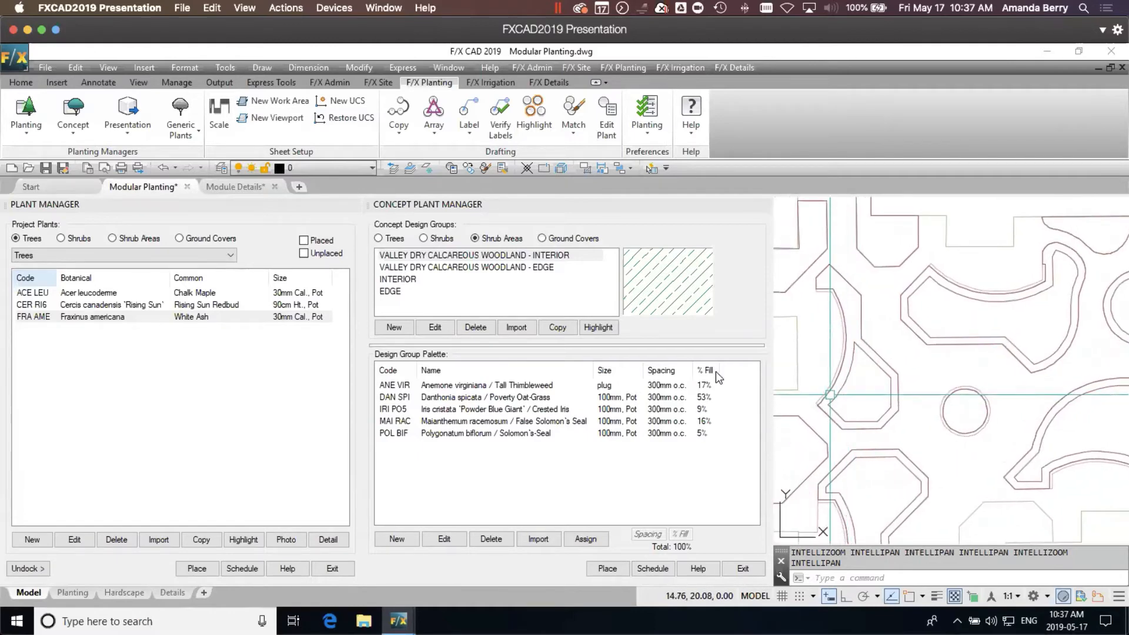
# - Hatch the inner outlines of the four beds at the courtyard's west end with the VALLEY DRY CALCAREOUS WOODLAND - INTERIOR group
pyautogui.doubleClick(475, 257)
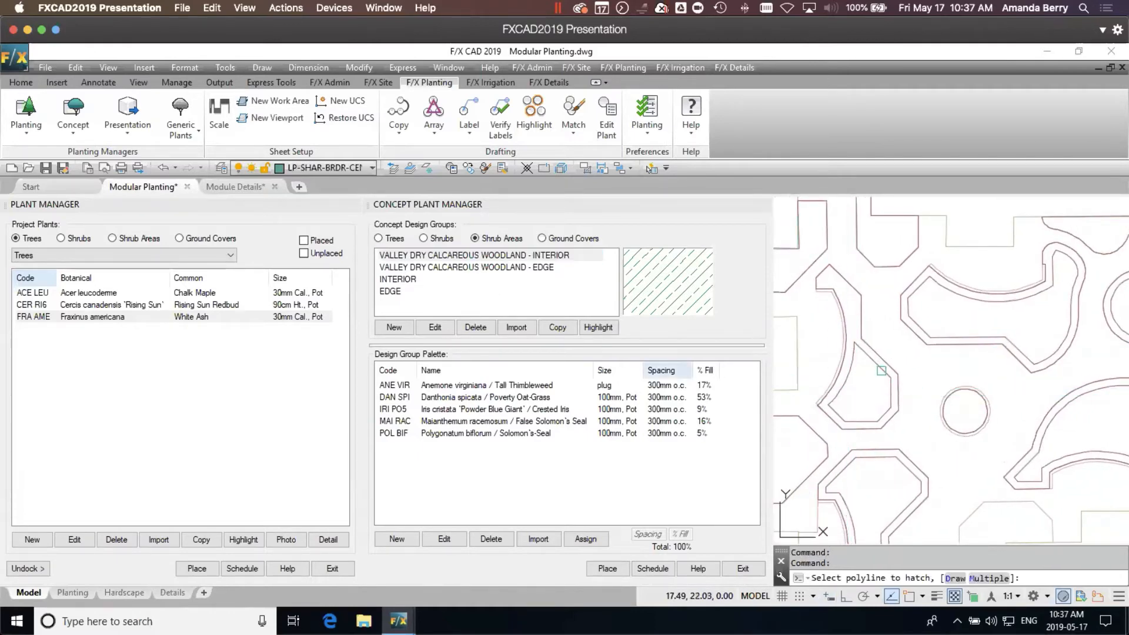
pyautogui.click(881, 370)
pyautogui.click(974, 337)
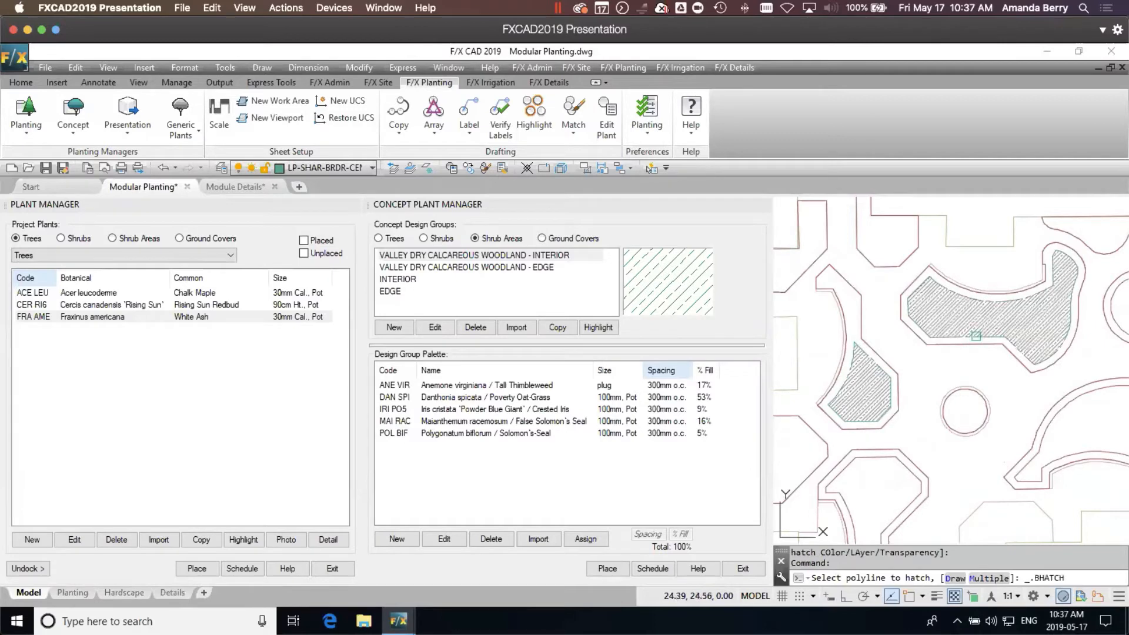
pyautogui.click(926, 457)
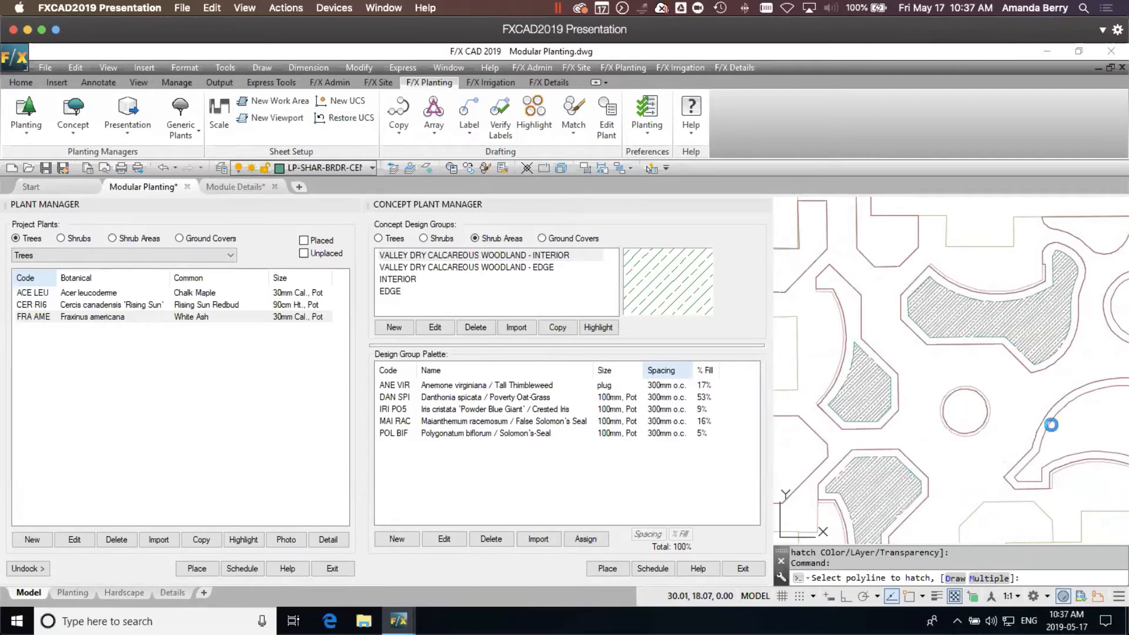
pyautogui.click(1052, 425)
pyautogui.scroll(-2, 1063, 447)
pyautogui.moveTo(1063, 442); pyautogui.dragTo(841, 422, button='middle')
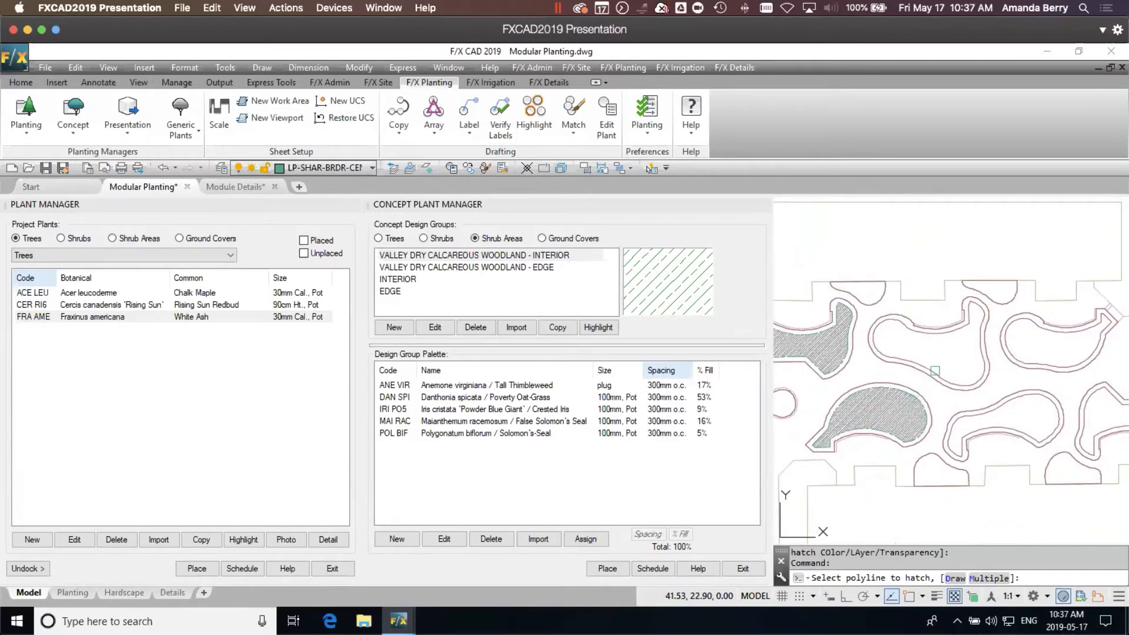
# - Continue the same INTERIOR hatch on the inner outlines of the three curved beds in the middle of the courtyard
pyautogui.click(934, 369)
pyautogui.click(981, 415)
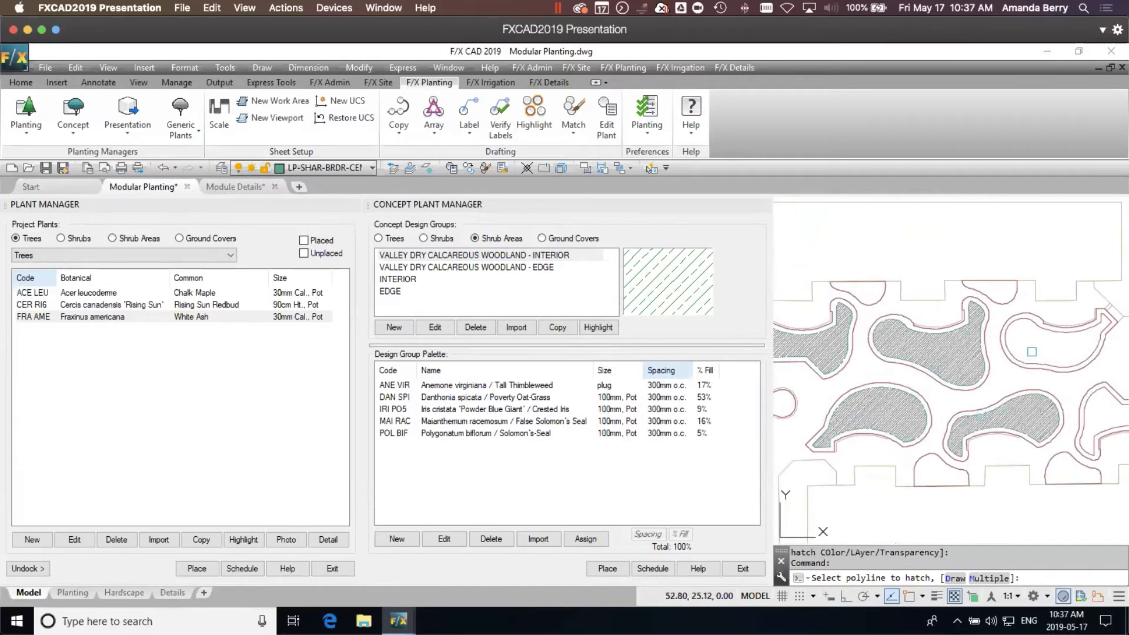
pyautogui.click(1032, 359)
pyautogui.moveTo(1072, 395); pyautogui.dragTo(914, 380, button='middle')
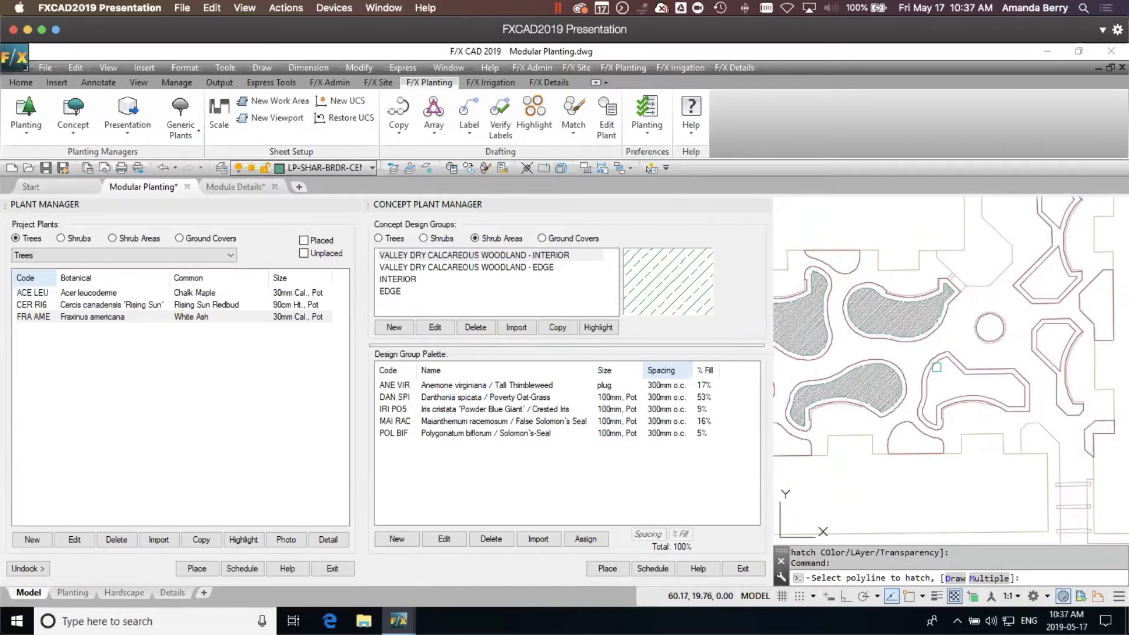
# - Apply the same INTERIOR hatch to the inner outlines of the four beds at the courtyard's east end and finish placing
pyautogui.click(935, 368)
pyautogui.click(1049, 332)
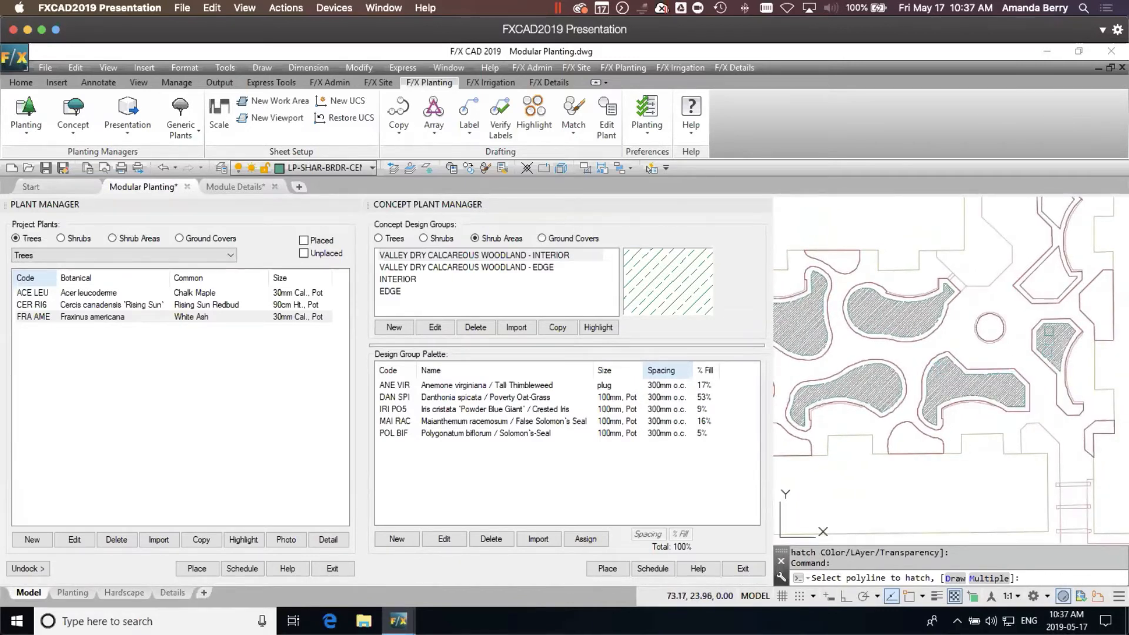
pyautogui.click(1040, 300)
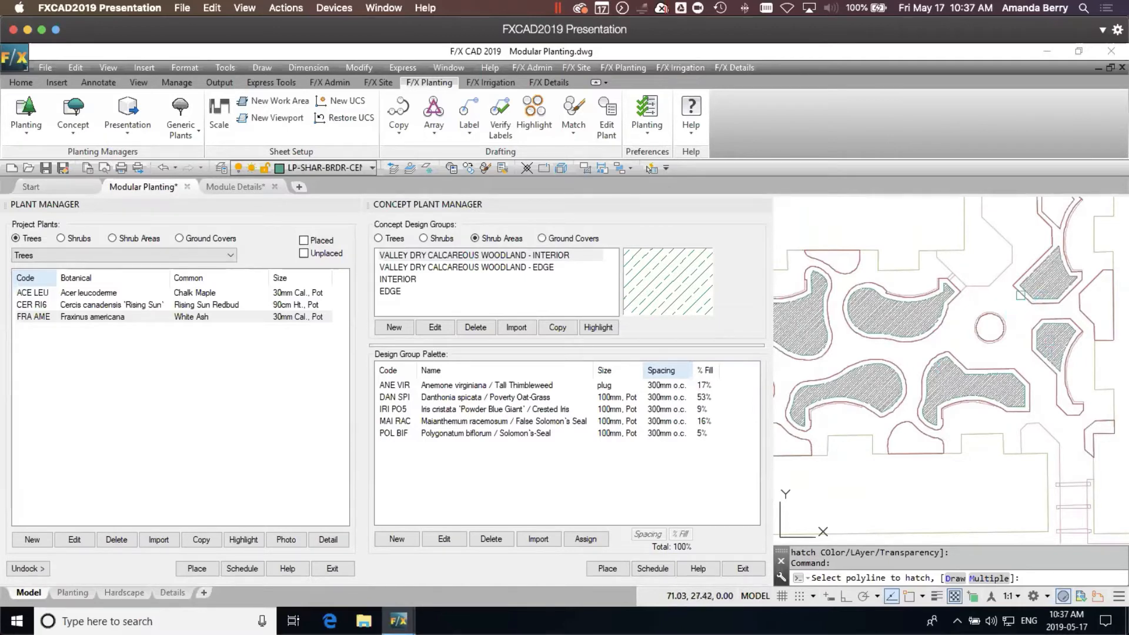
pyautogui.moveTo(1061, 234); pyautogui.dragTo(979, 341, button='middle')
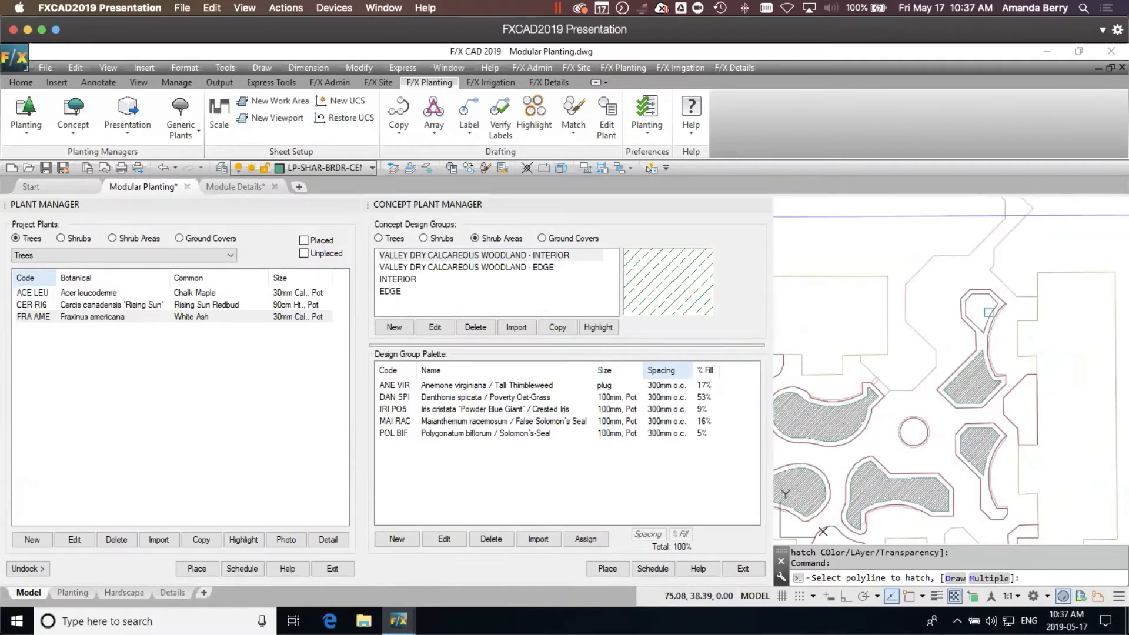
pyautogui.click(970, 344)
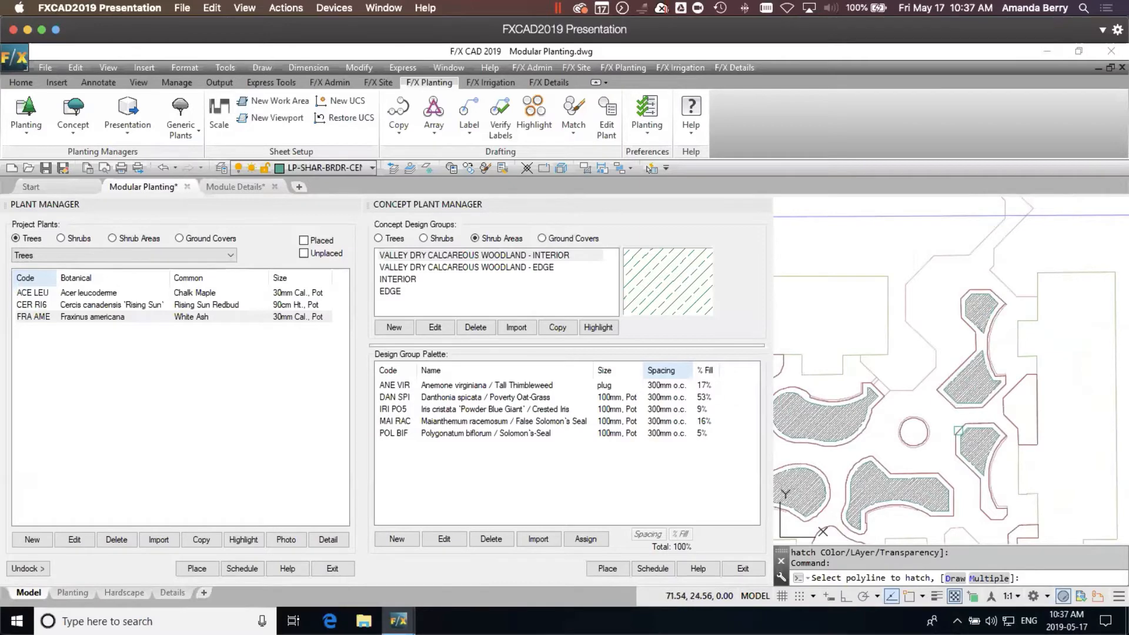
pyautogui.scroll(-5, 957, 429)
pyautogui.moveTo(962, 417); pyautogui.dragTo(994, 405, button='middle')
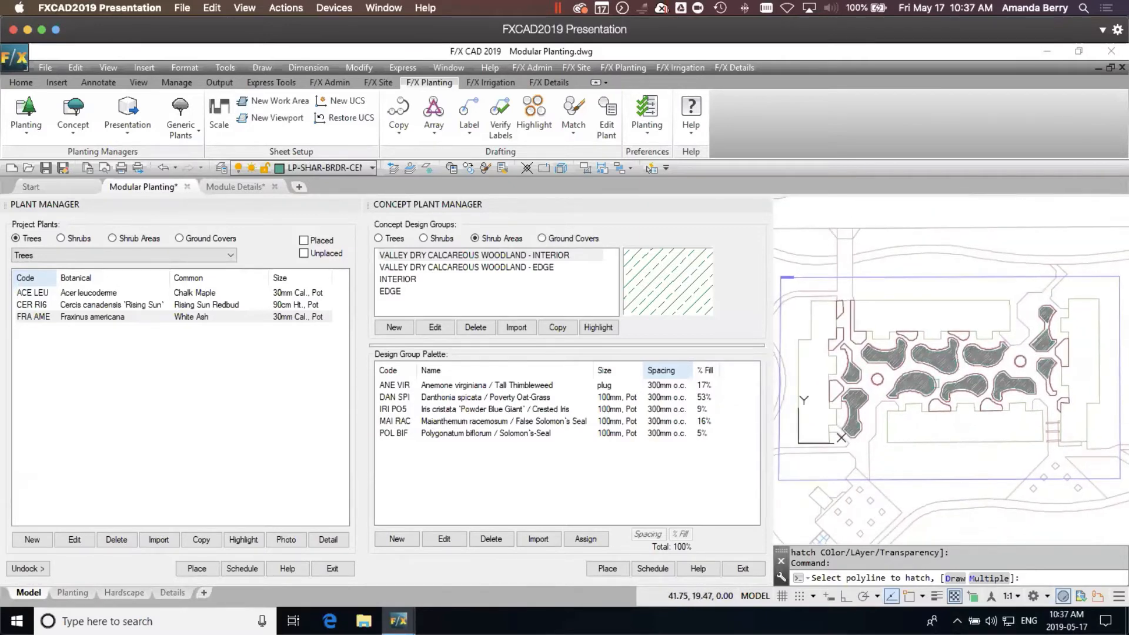
pyautogui.press('Return')
pyautogui.scroll(7, 902, 380)
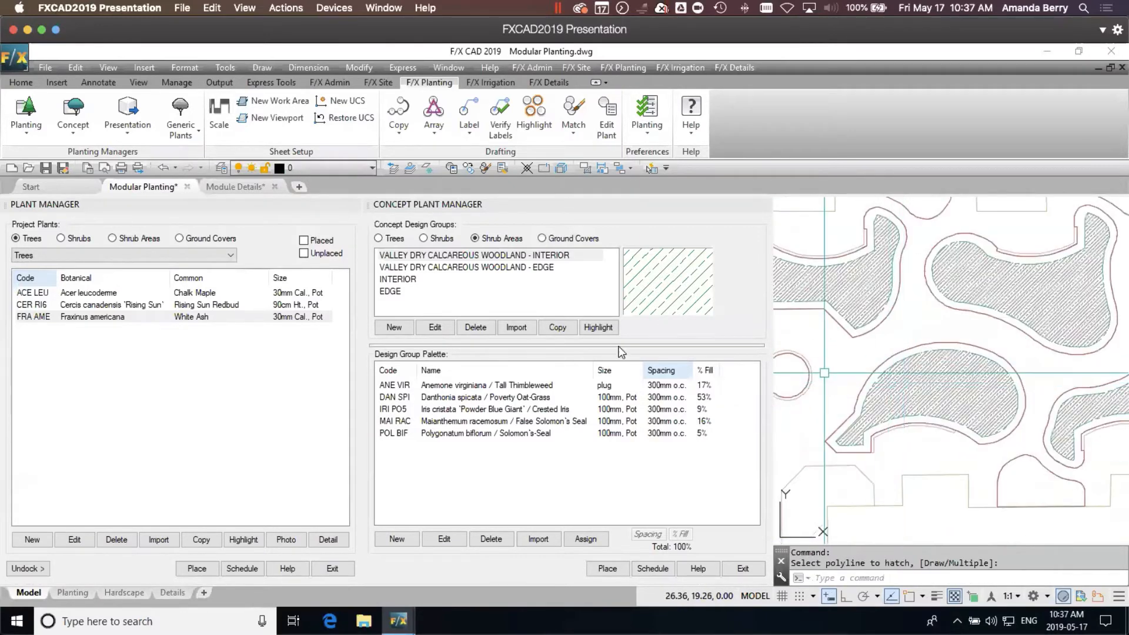
pyautogui.scroll(-3, 987, 438)
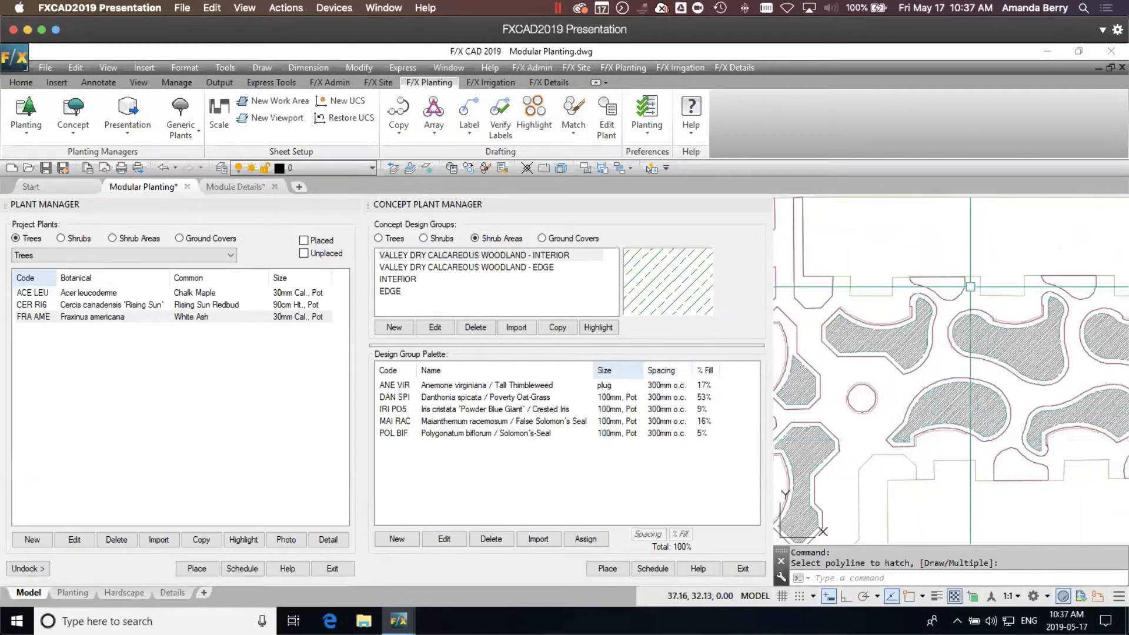
# - Hatch the band between the outer and inner outlines of the upper row's westernmost curved bed with the VALLEY DRY CALCAREOUS WOODLAND - EDGE group
pyautogui.click(459, 267)
pyautogui.scroll(3, 930, 322)
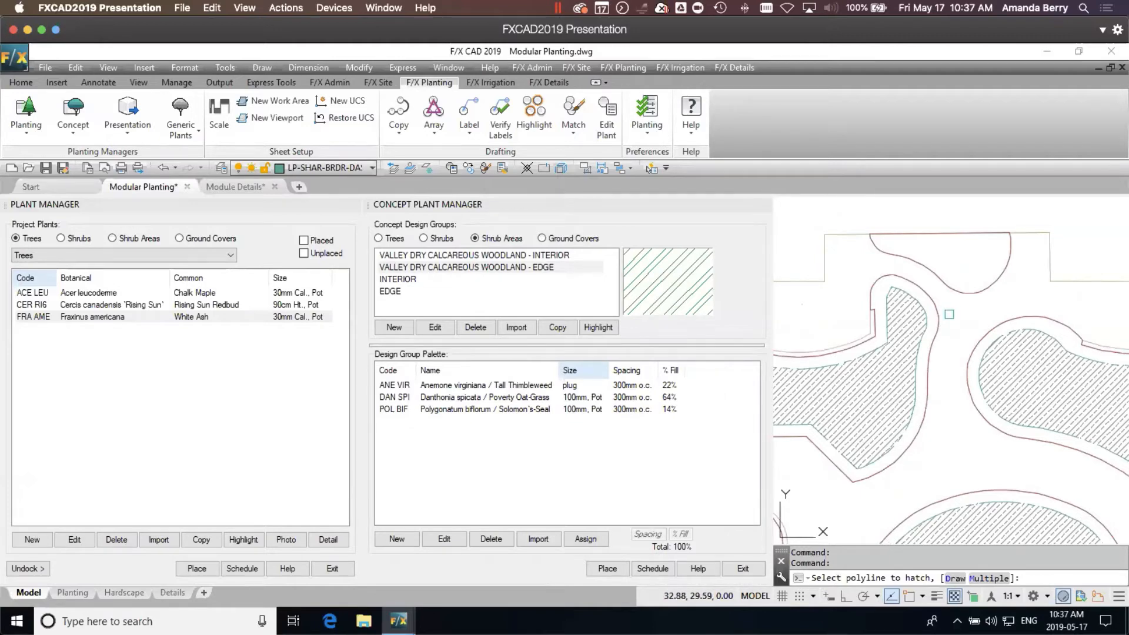
pyautogui.press('Return')
pyautogui.click(934, 334)
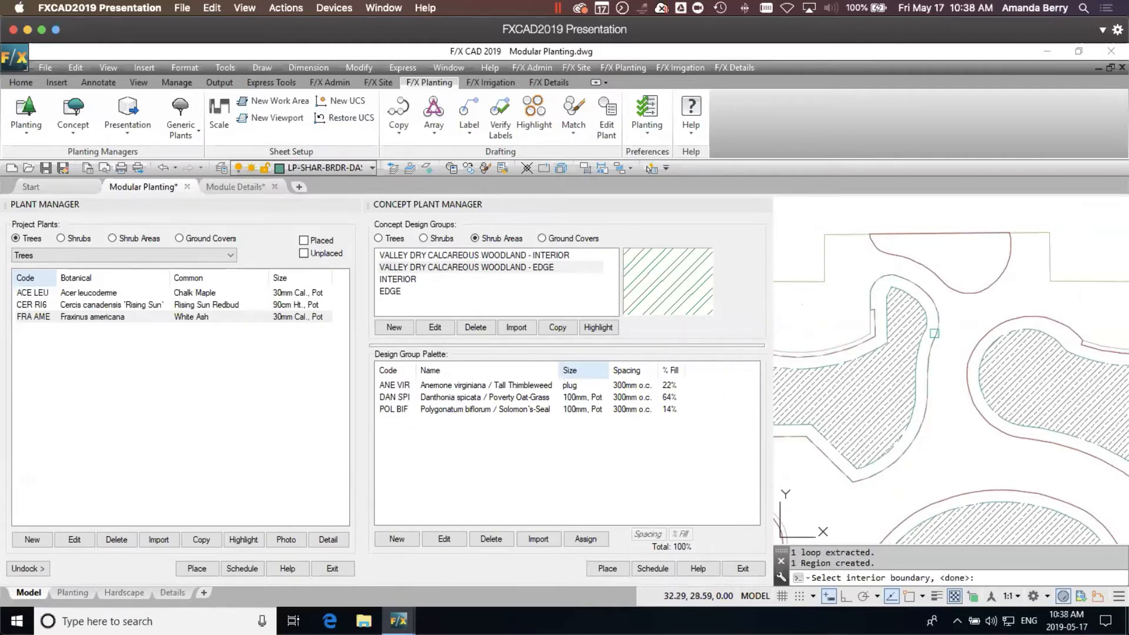
pyautogui.scroll(3, 931, 321)
pyautogui.click(919, 311)
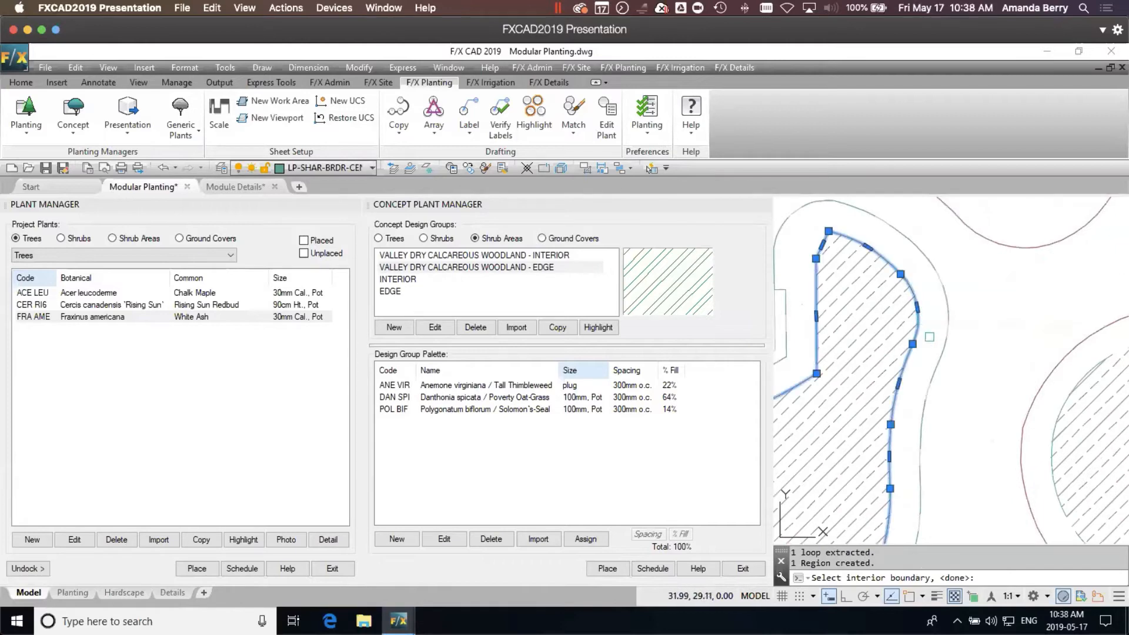
pyautogui.press('Return')
pyautogui.scroll(-4, 983, 368)
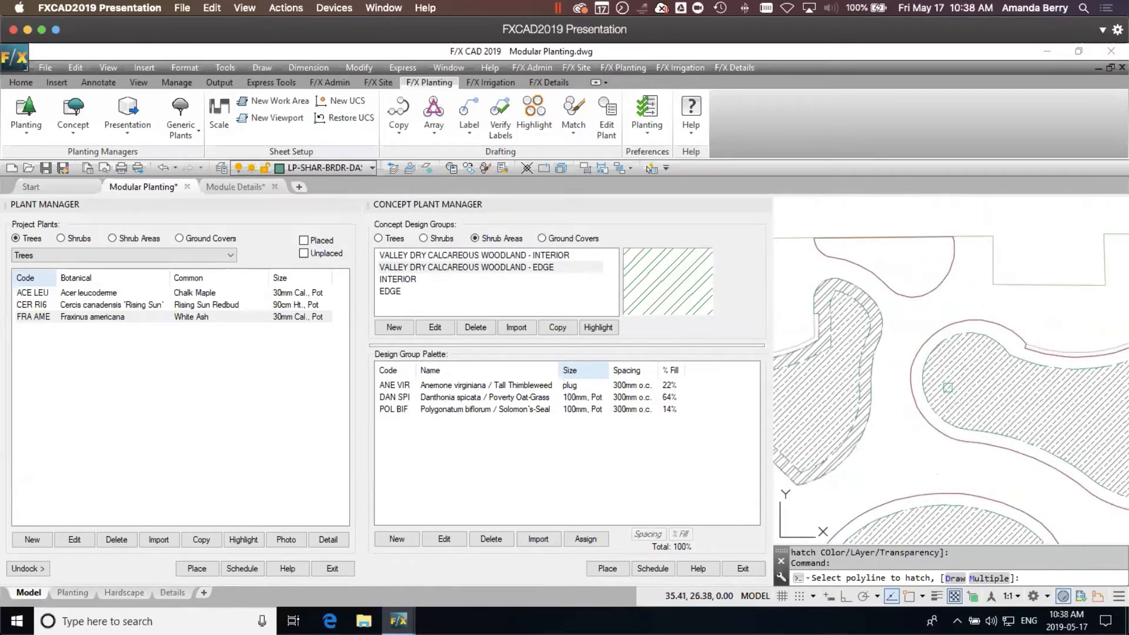
# - Apply the same EDGE hatch to the border band of the next curved bed to the east and finish placing
pyautogui.click(948, 387)
pyautogui.click(932, 330)
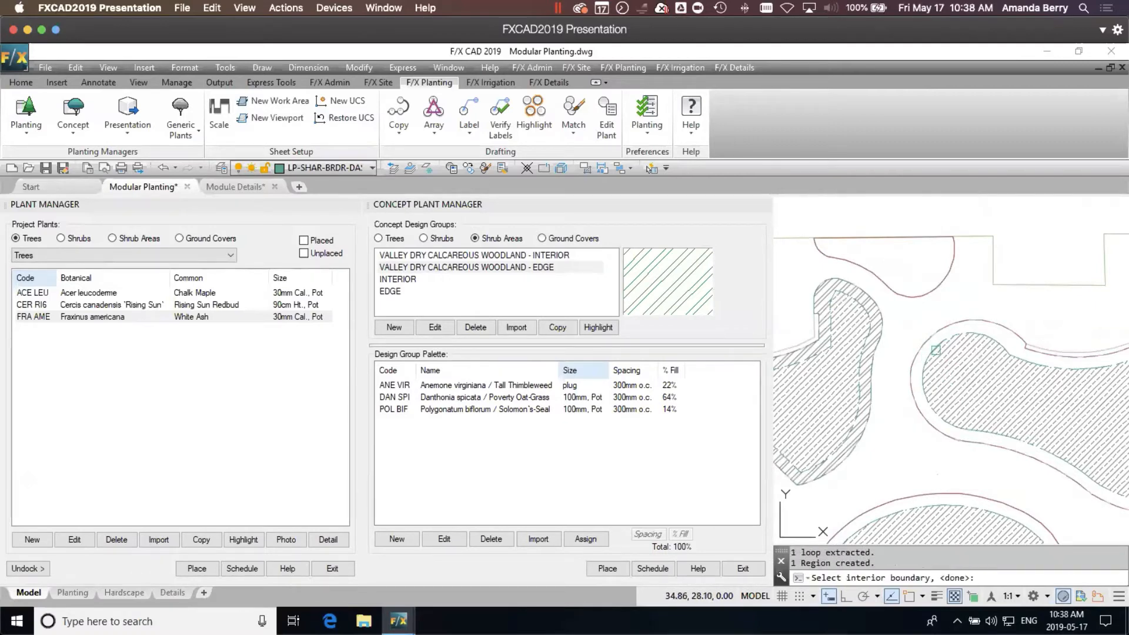
pyautogui.scroll(3, 923, 353)
pyautogui.click(914, 374)
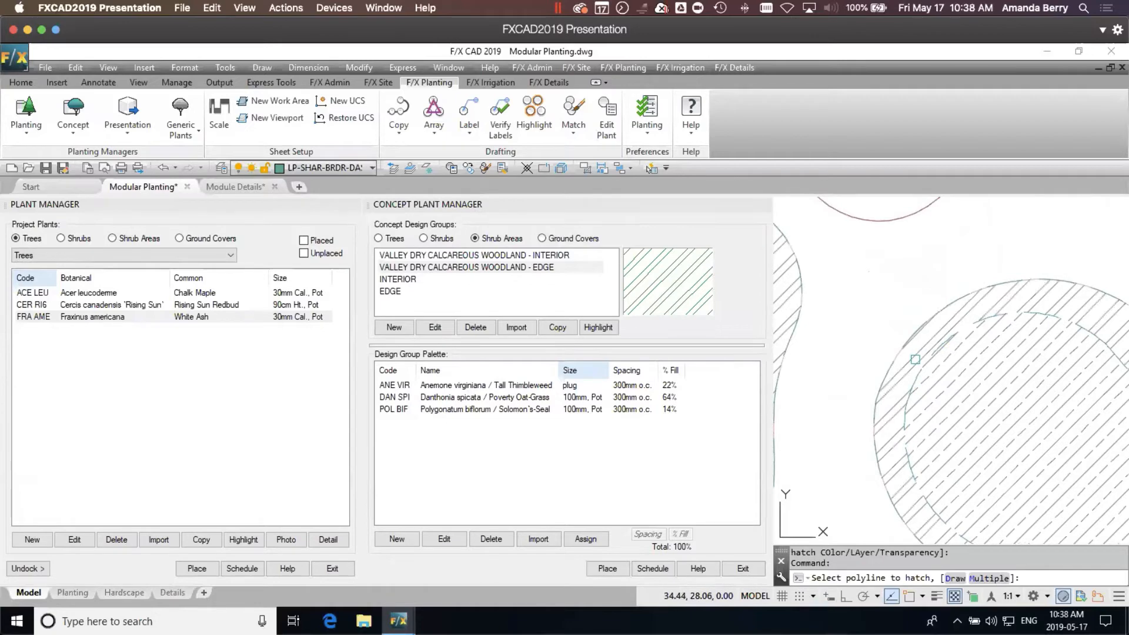
pyautogui.scroll(-9, 921, 372)
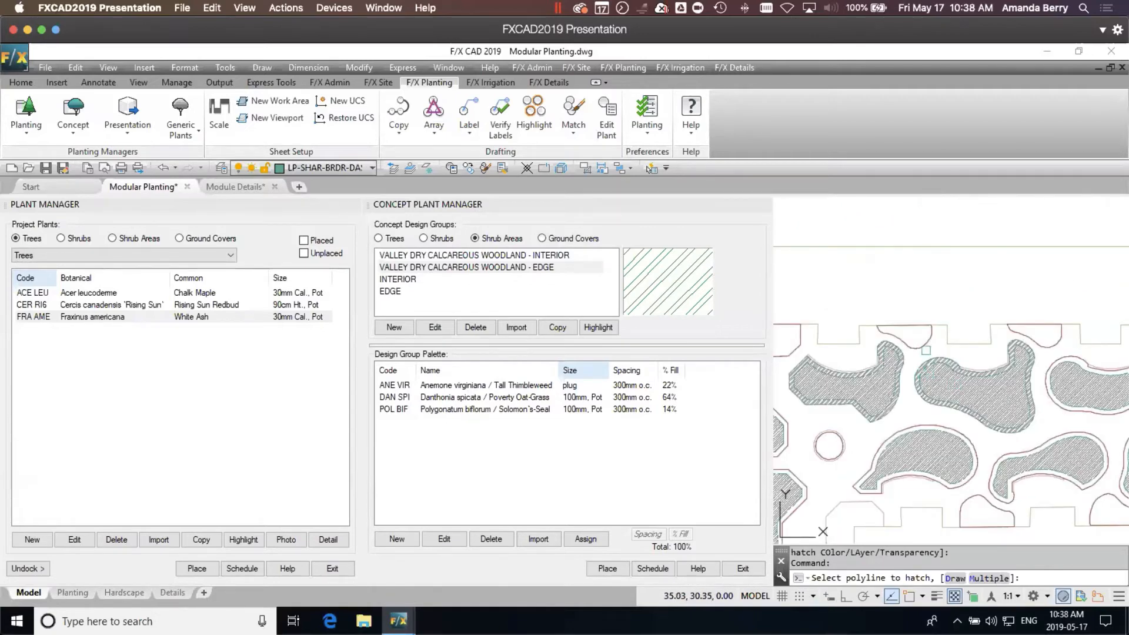
pyautogui.press('Escape')
pyautogui.scroll(3, 886, 365)
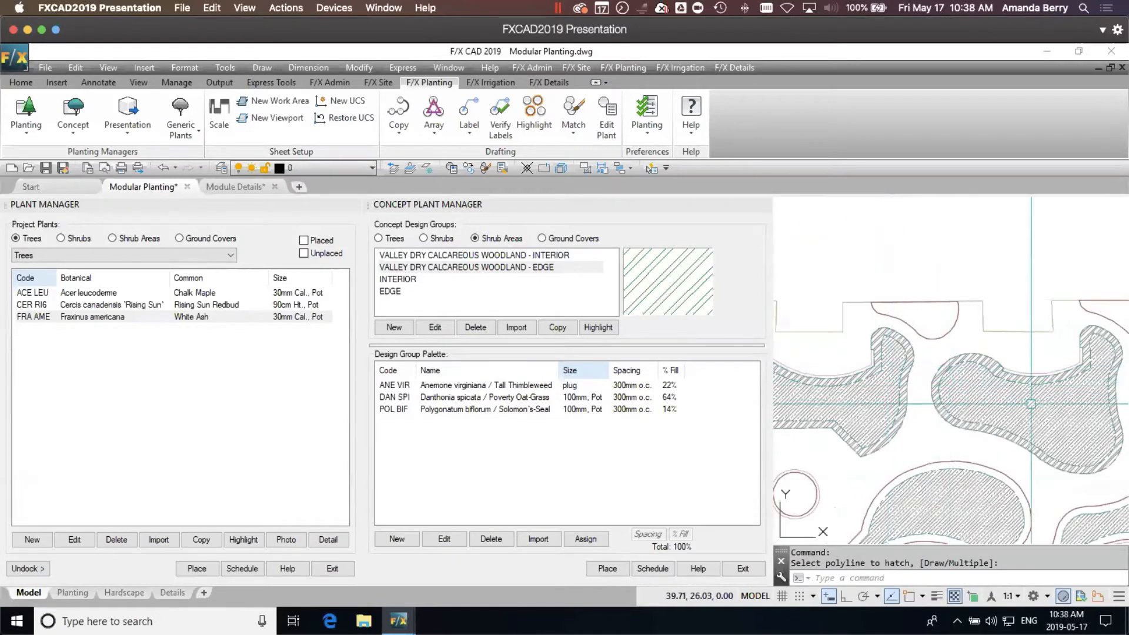
pyautogui.scroll(-5, 1040, 420)
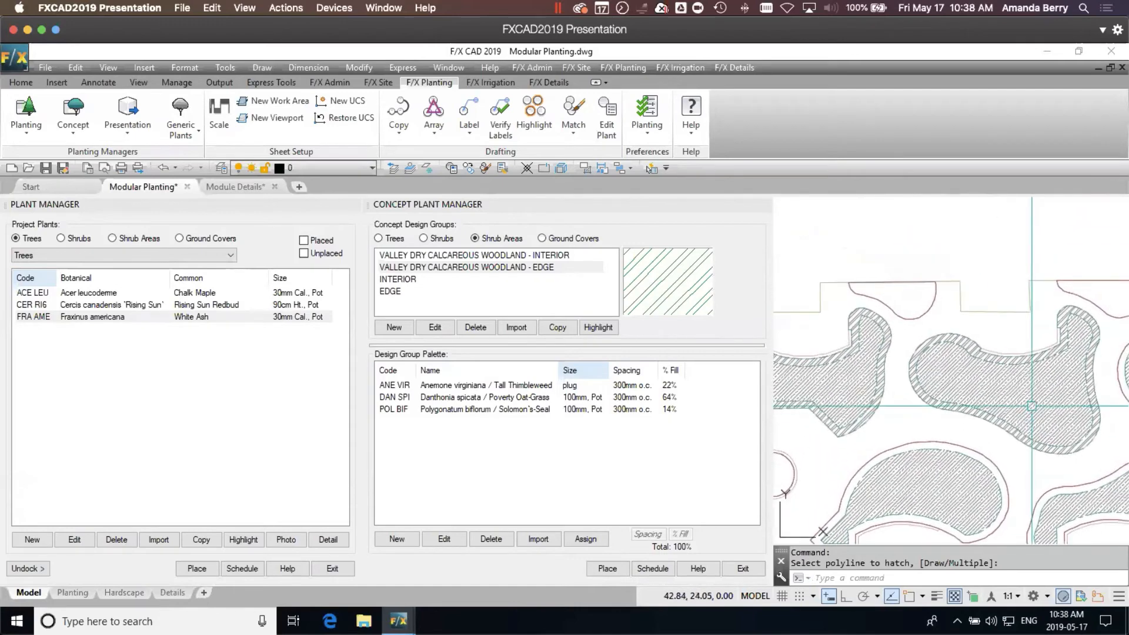
pyautogui.scroll(3, 1025, 406)
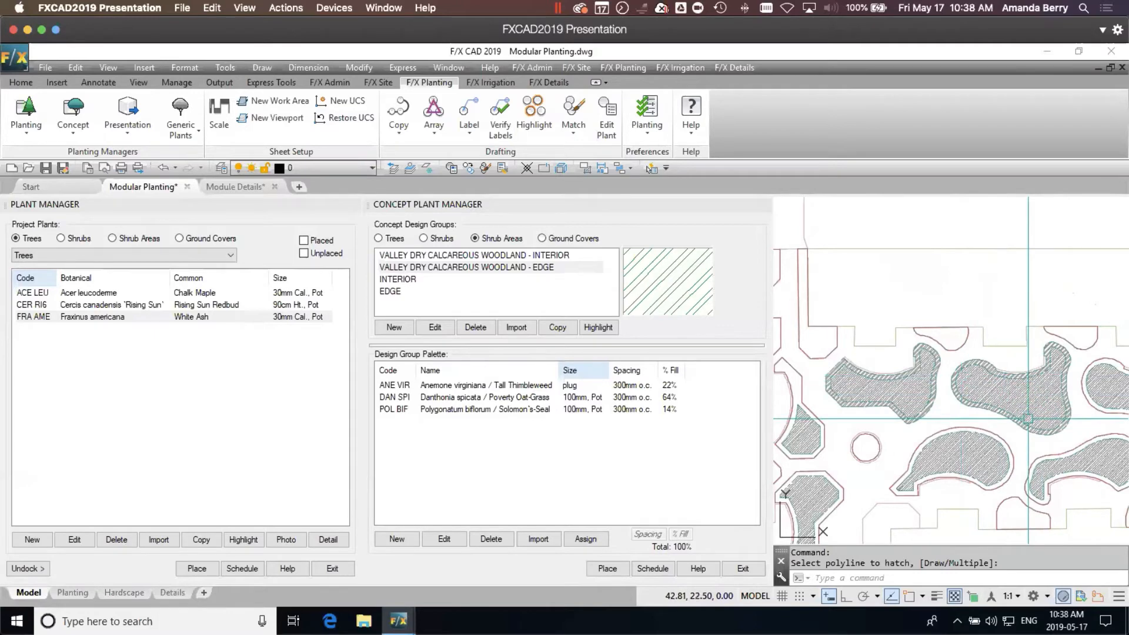
pyautogui.scroll(-5, 1027, 419)
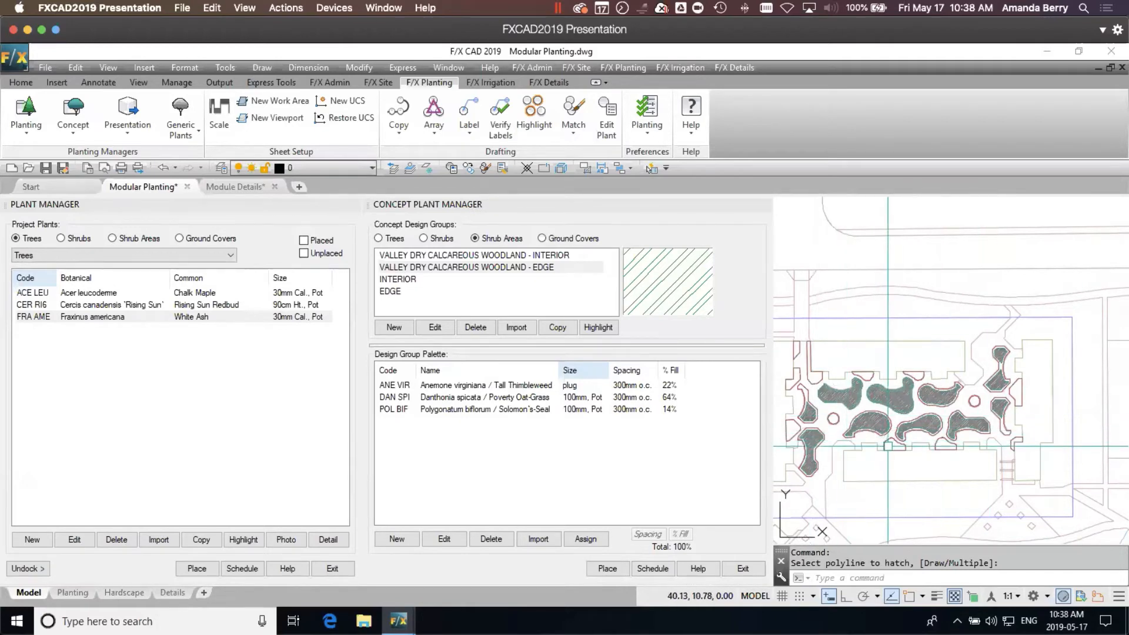
# - Use XCOPY to copy the INTERIOR block's module rectangle and its two trees into the empty space above it as two stacked modules
pyautogui.scroll(-2, 886, 441)
pyautogui.scroll(4, 1058, 236)
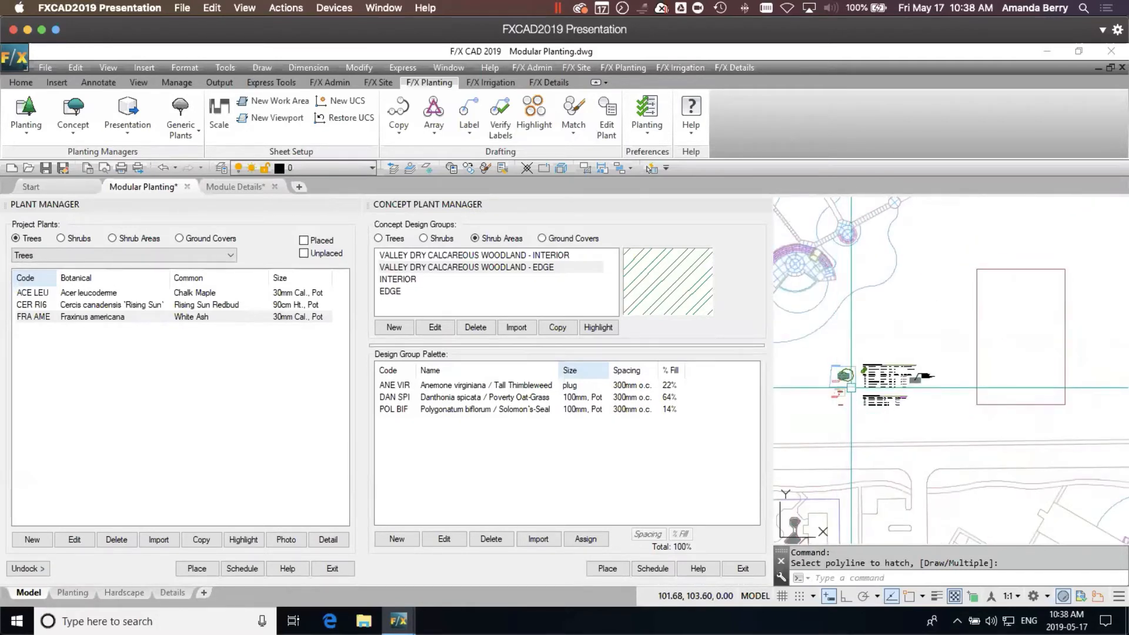
pyautogui.scroll(5, 848, 379)
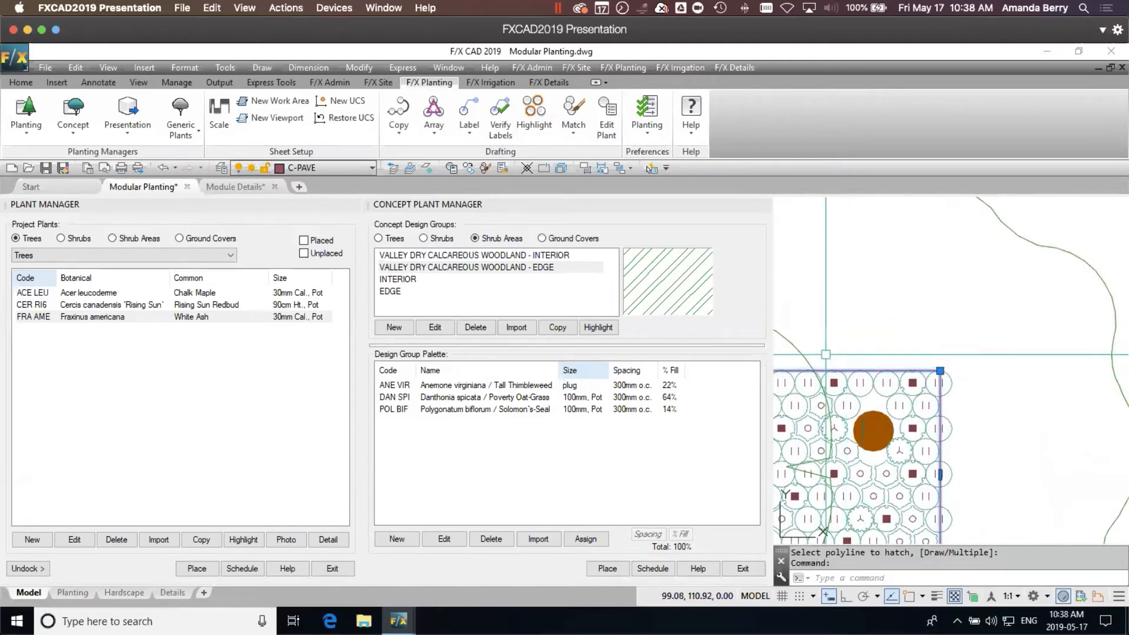
pyautogui.click(1035, 246)
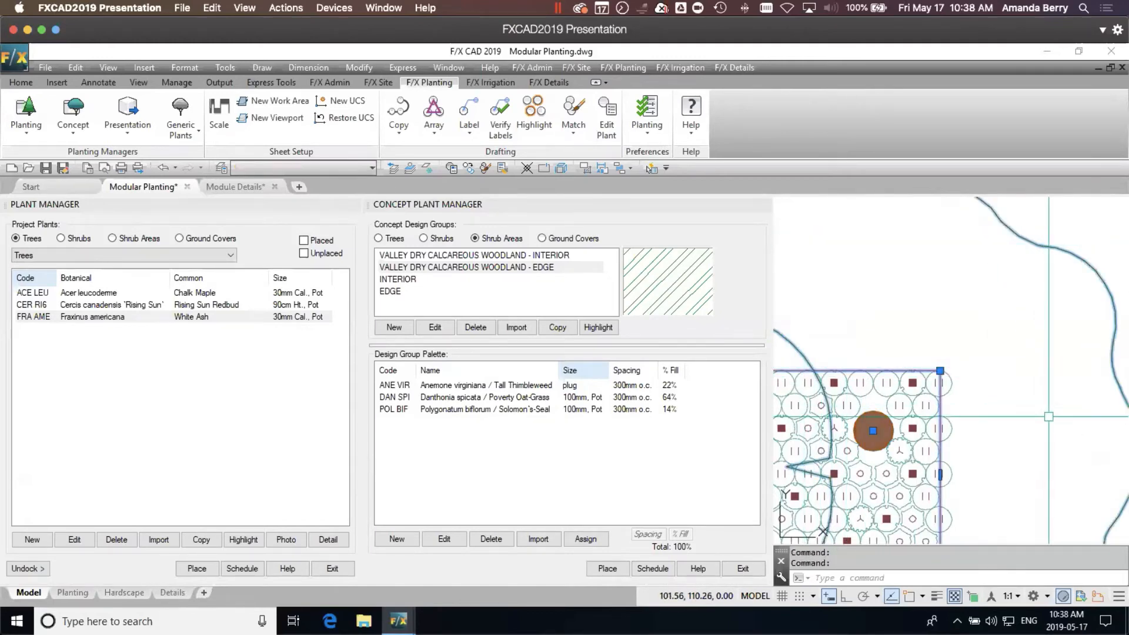
pyautogui.scroll(-4, 950, 374)
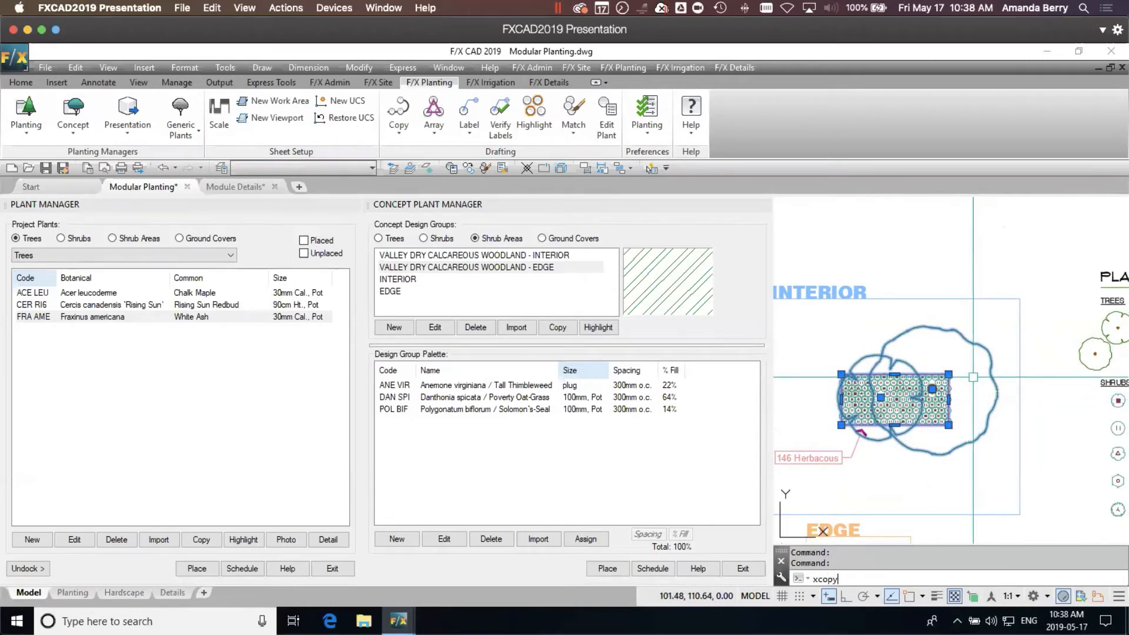
pyautogui.press('Return')
pyautogui.press('Return')
pyautogui.scroll(-3, 841, 412)
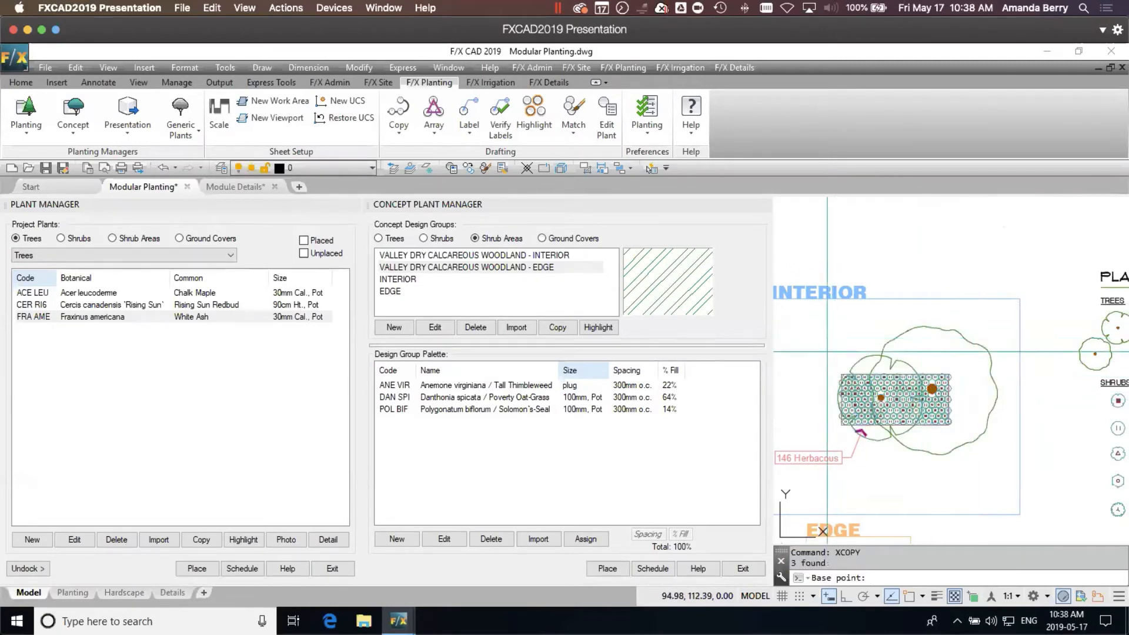
pyautogui.scroll(2, 837, 411)
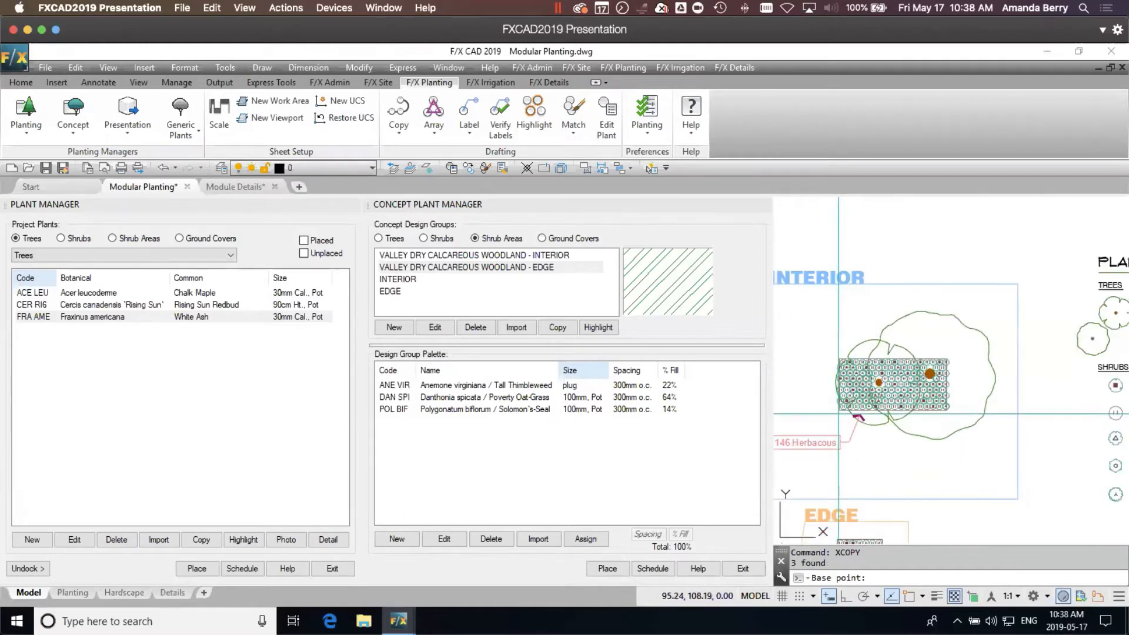
pyautogui.click(838, 414)
pyautogui.scroll(-3, 837, 413)
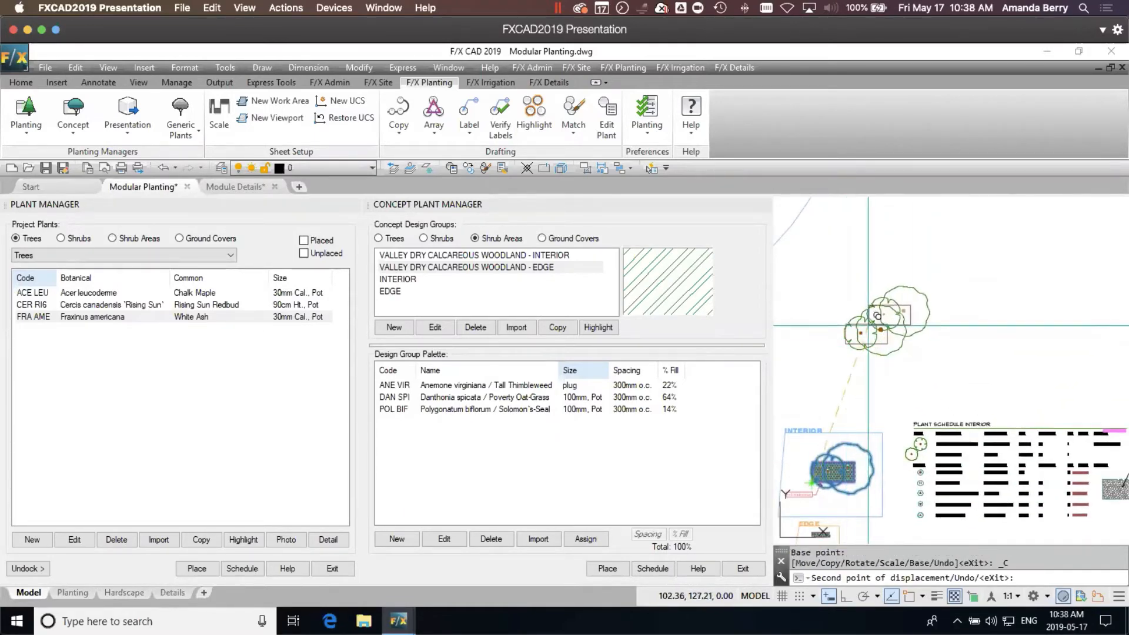
pyautogui.scroll(2, 847, 327)
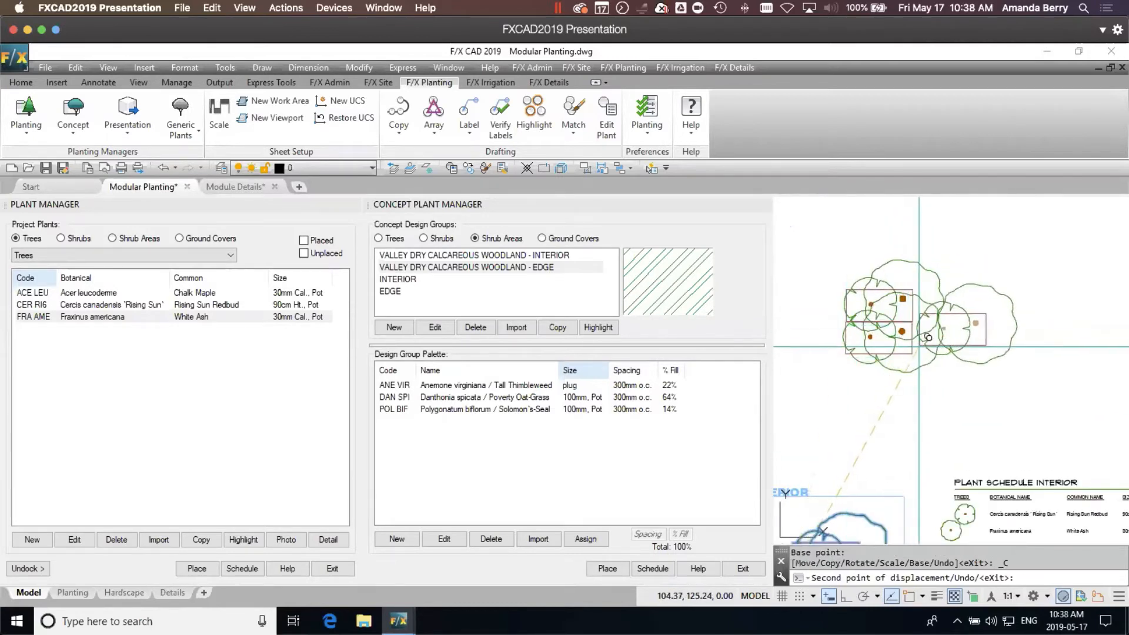
pyautogui.press('Return')
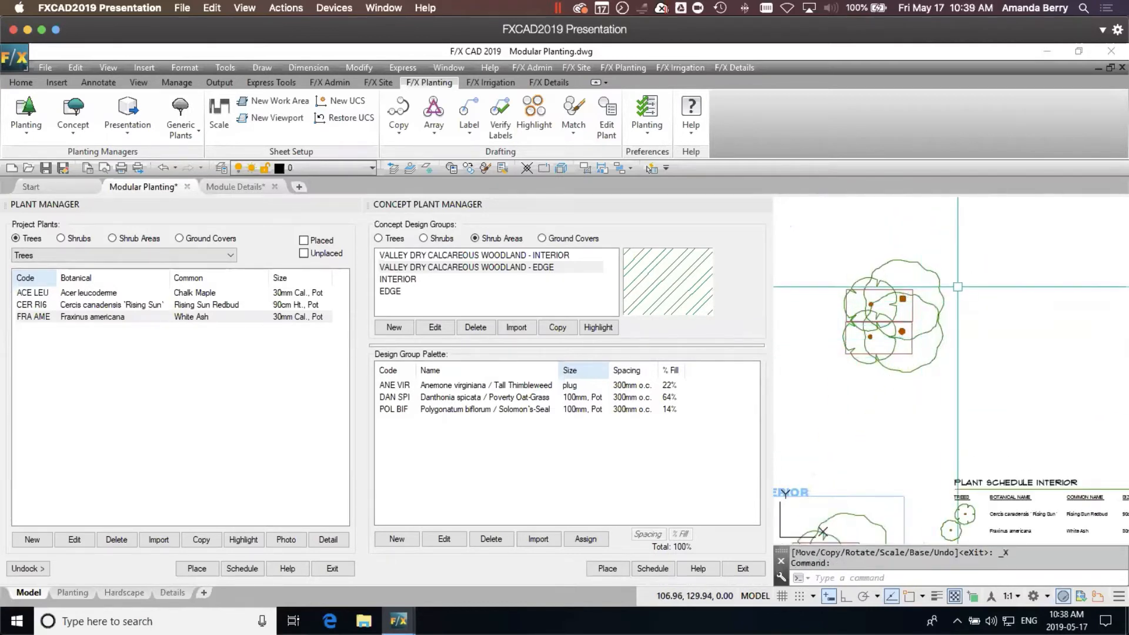
# - Delete the upper of the two stacked modules, including its rectangle and both trees
pyautogui.click(861, 278)
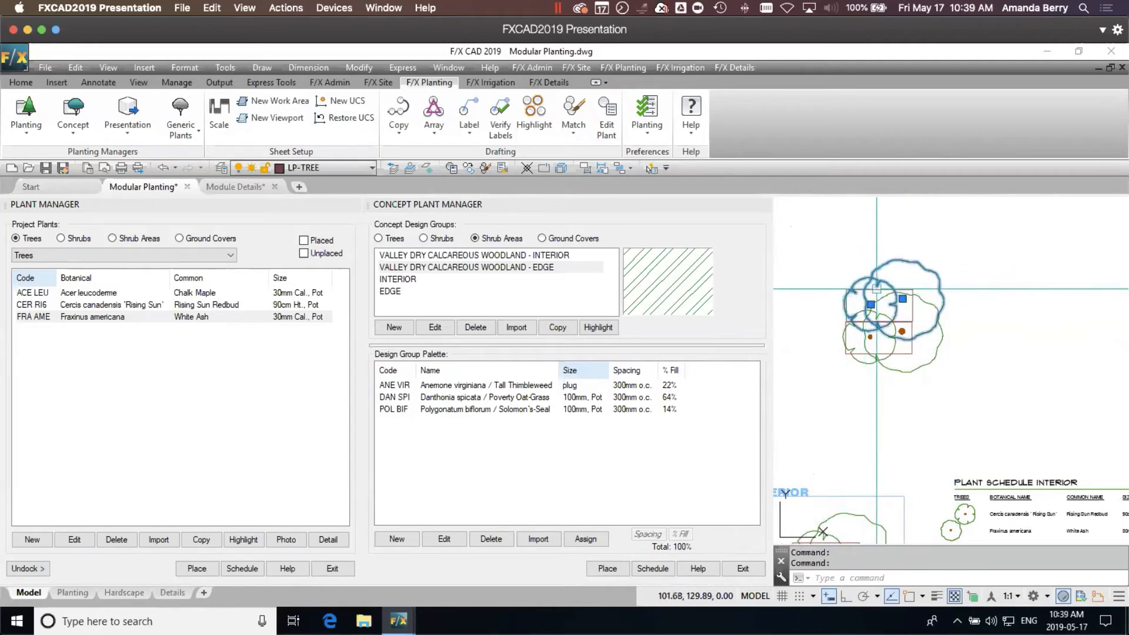
pyautogui.scroll(4, 879, 290)
pyautogui.click(879, 293)
pyautogui.scroll(-2, 879, 292)
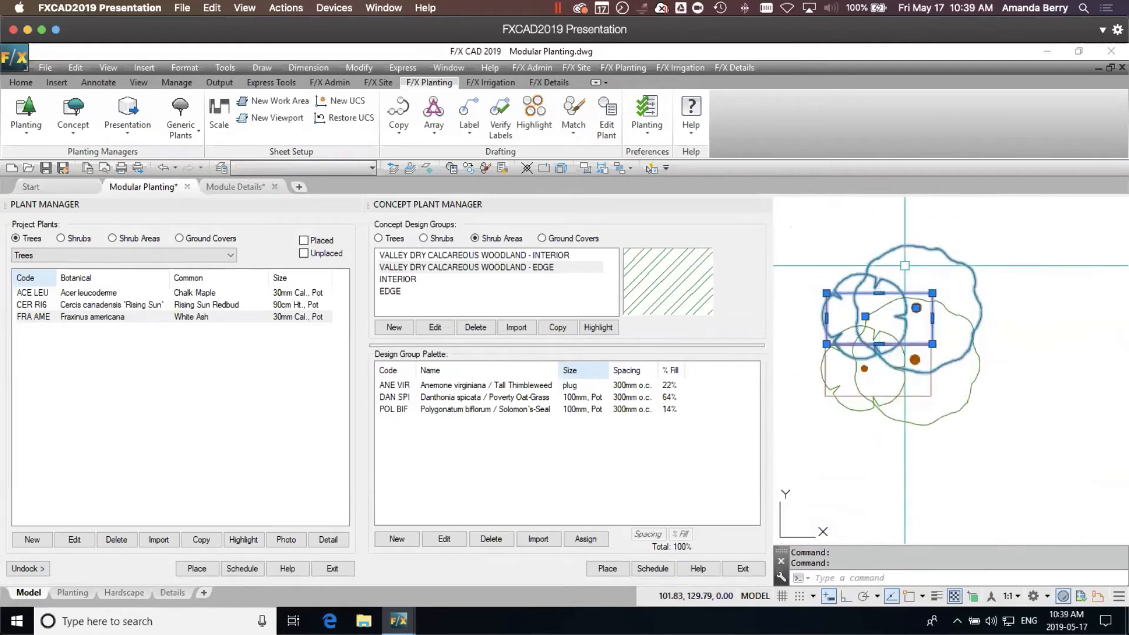
pyautogui.press('Delete')
# - Use XCOPY from the remaining module's upper-left corner to add two copies end to end on its east side, forming a row of three
pyautogui.click(956, 369)
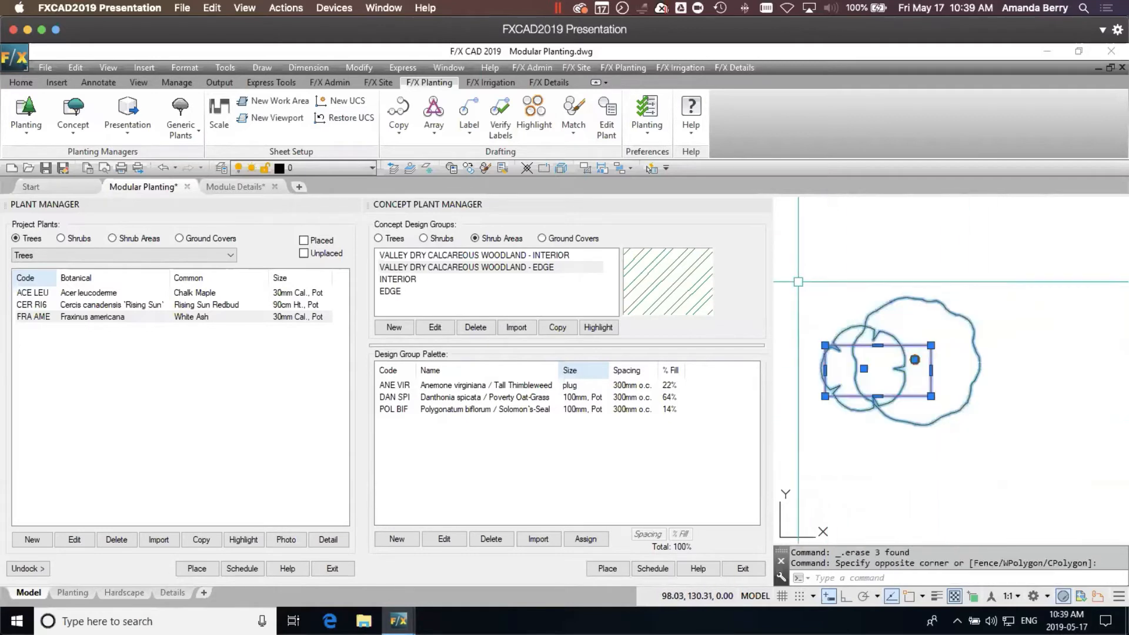
pyautogui.click(842, 303)
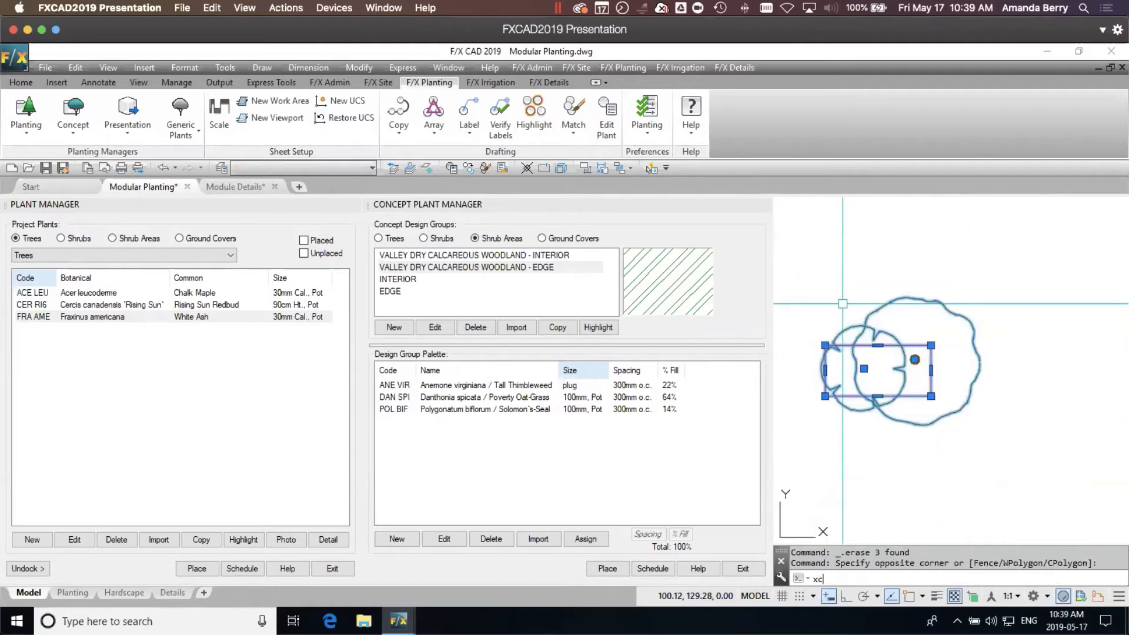
pyautogui.press('Return')
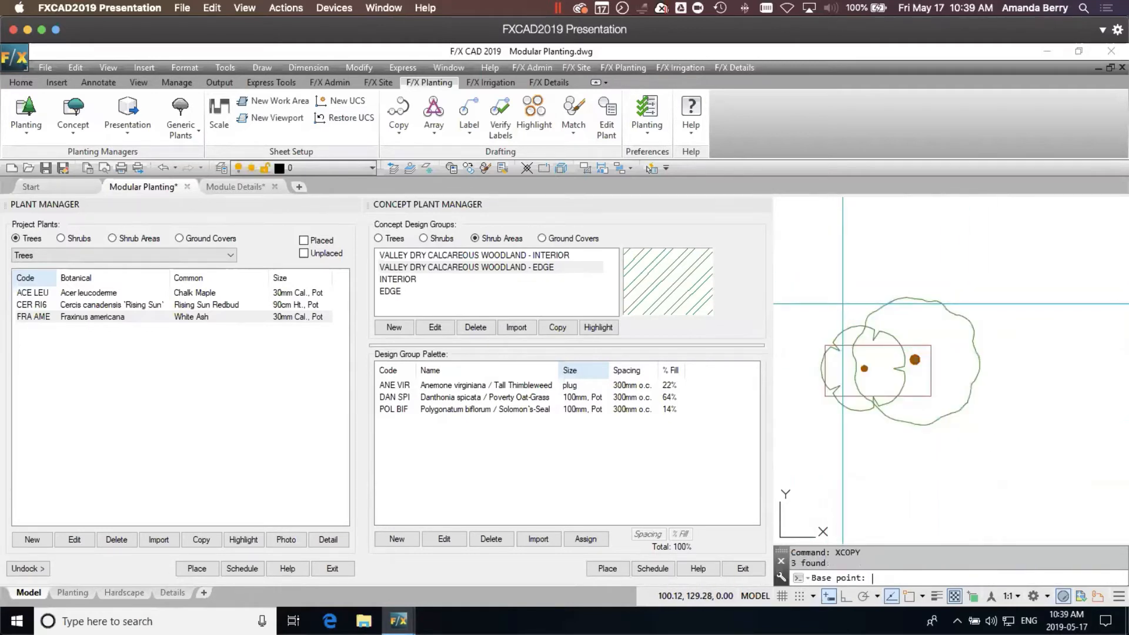
pyautogui.click(824, 345)
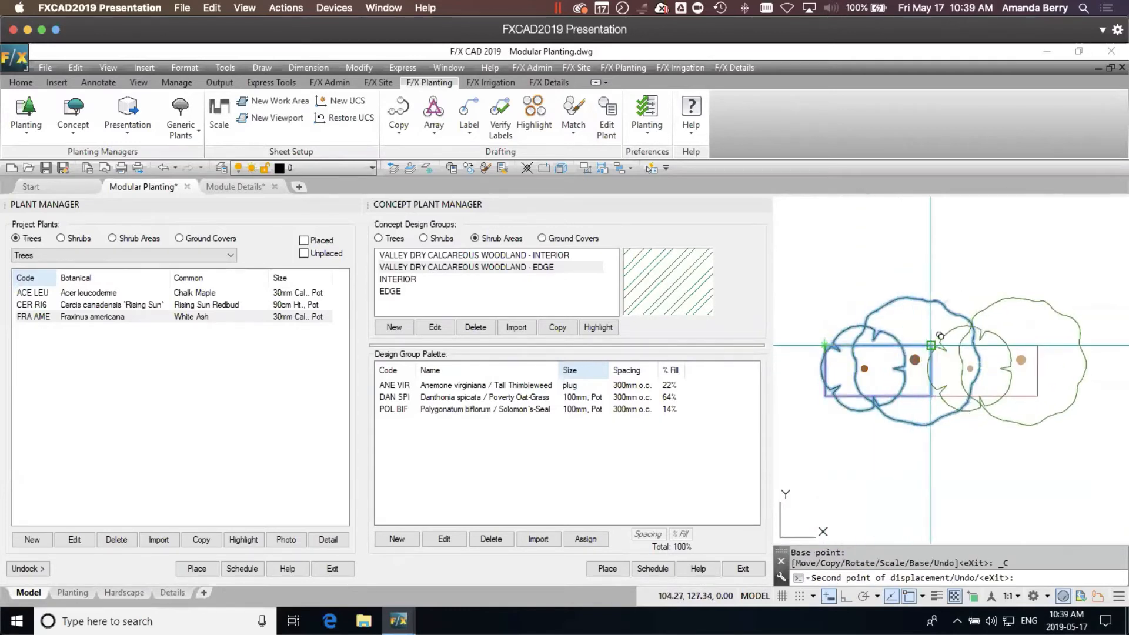
pyautogui.scroll(5, 1003, 423)
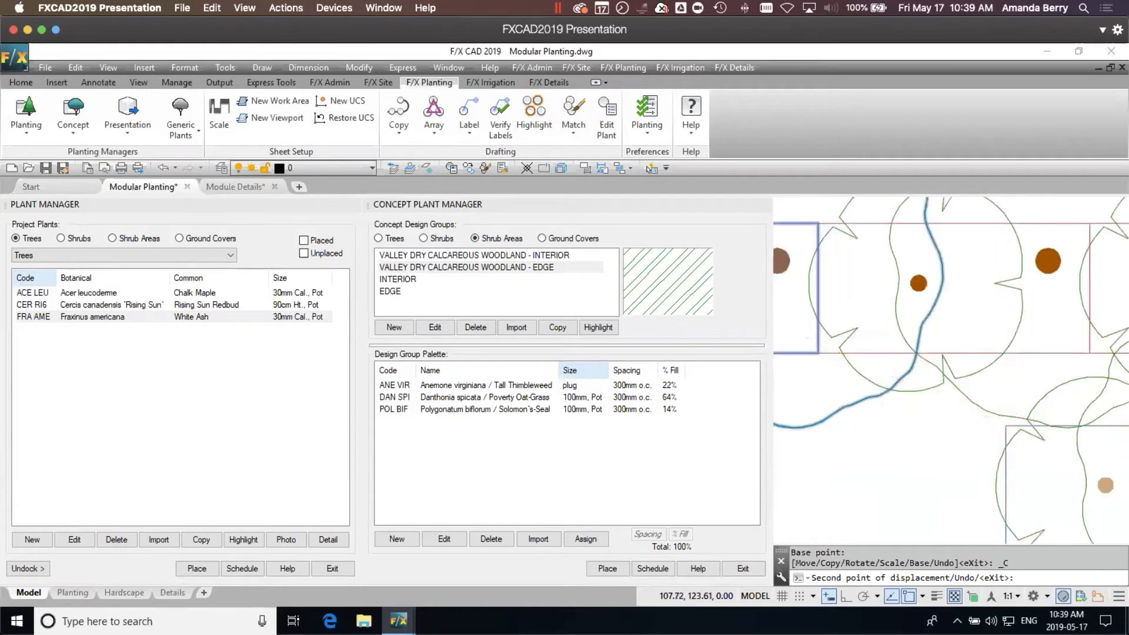
pyautogui.scroll(-10, 1007, 426)
pyautogui.moveTo(1015, 430); pyautogui.dragTo(850, 435, button='middle')
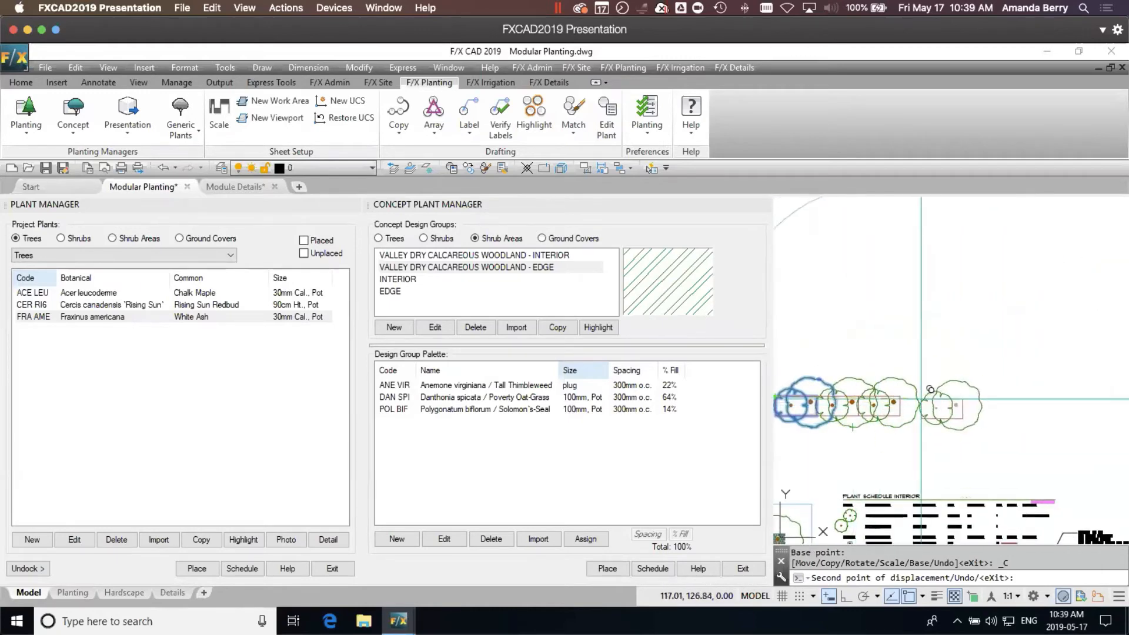
pyautogui.press('Return')
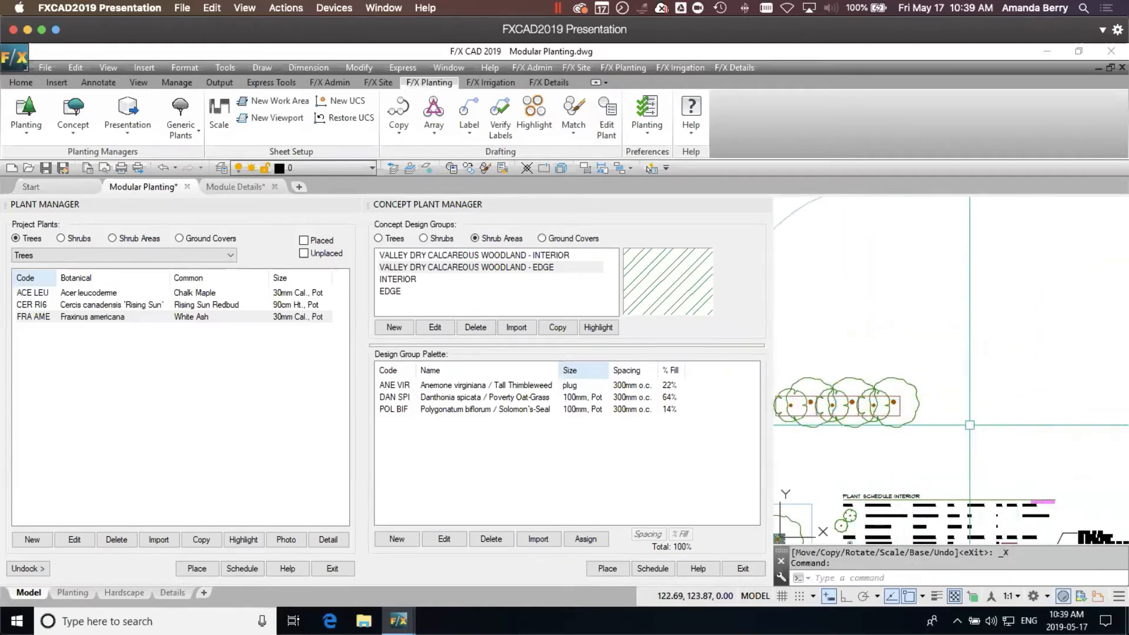
# - Delete the large tree from the middle module of the row
pyautogui.click(937, 431)
pyautogui.click(955, 428)
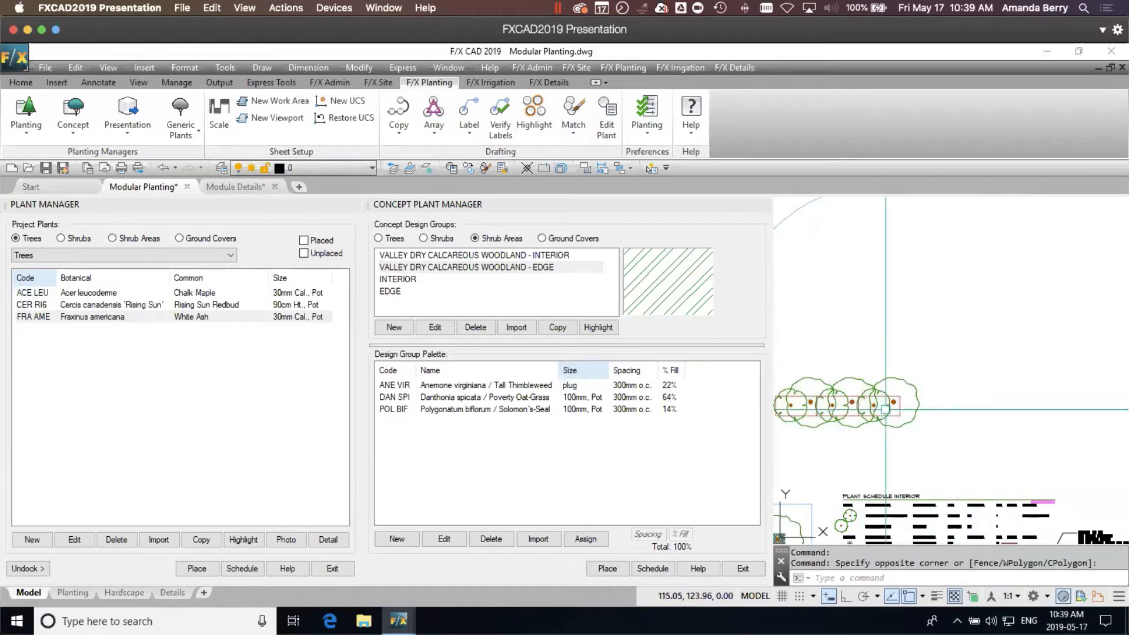
pyautogui.click(862, 381)
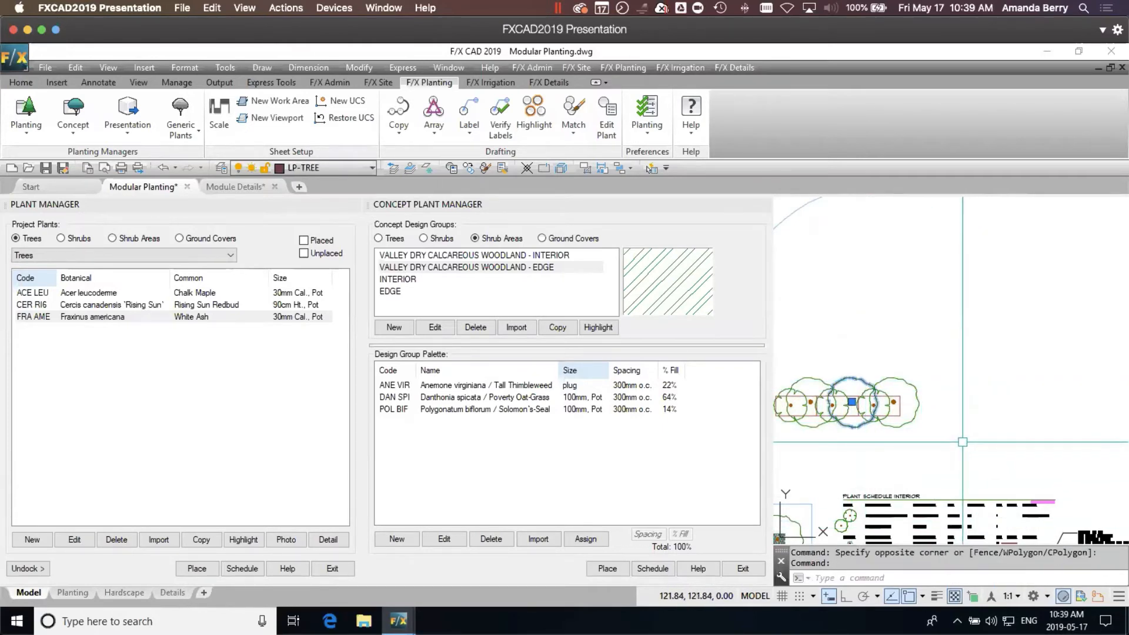
pyautogui.press('Delete')
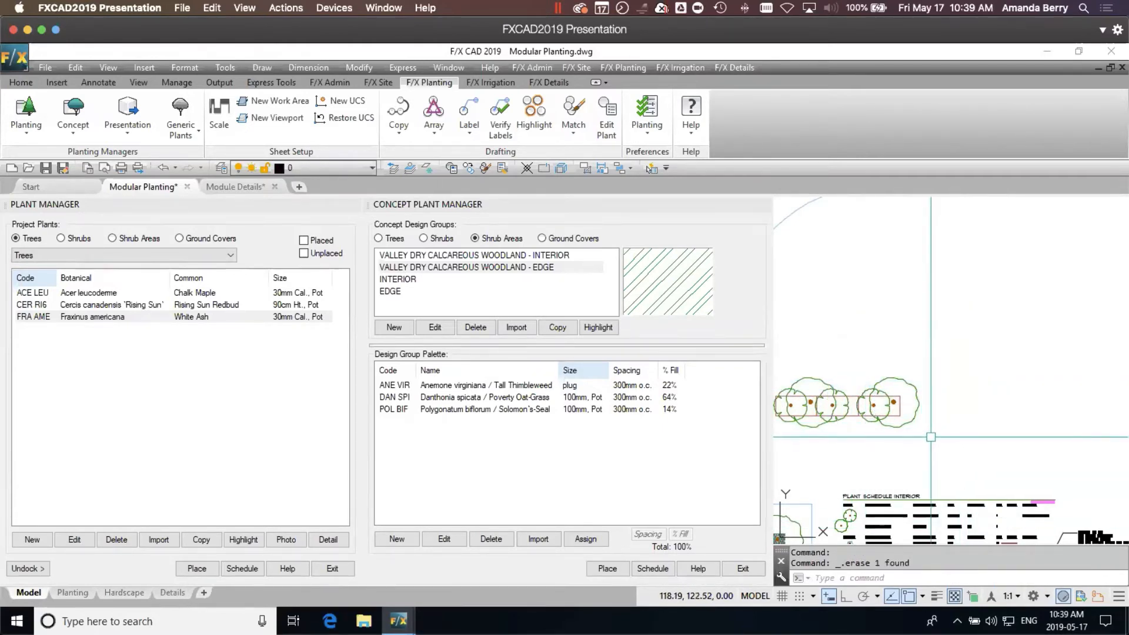
# - Use XCOPY from the three-module row's lower-left corner to place a staggered copy above, snapped with Nearest to the row's top edge
pyautogui.moveTo(890, 450); pyautogui.dragTo(951, 442, button='middle')
pyautogui.click(1013, 430)
pyautogui.click(824, 359)
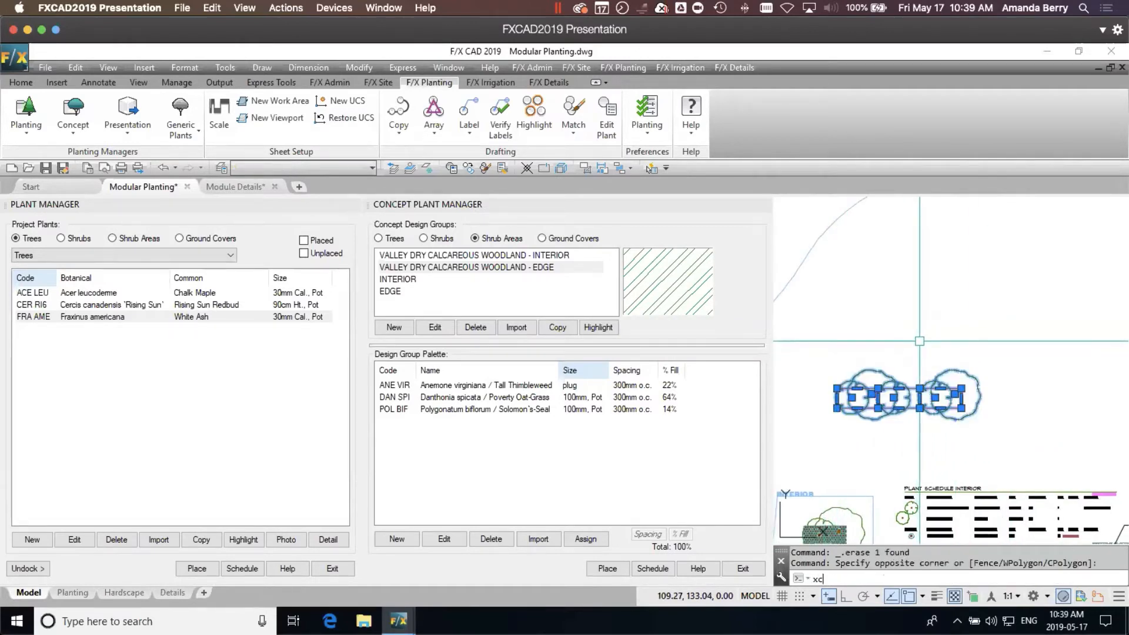
pyautogui.press('Return')
pyautogui.scroll(5, 818, 423)
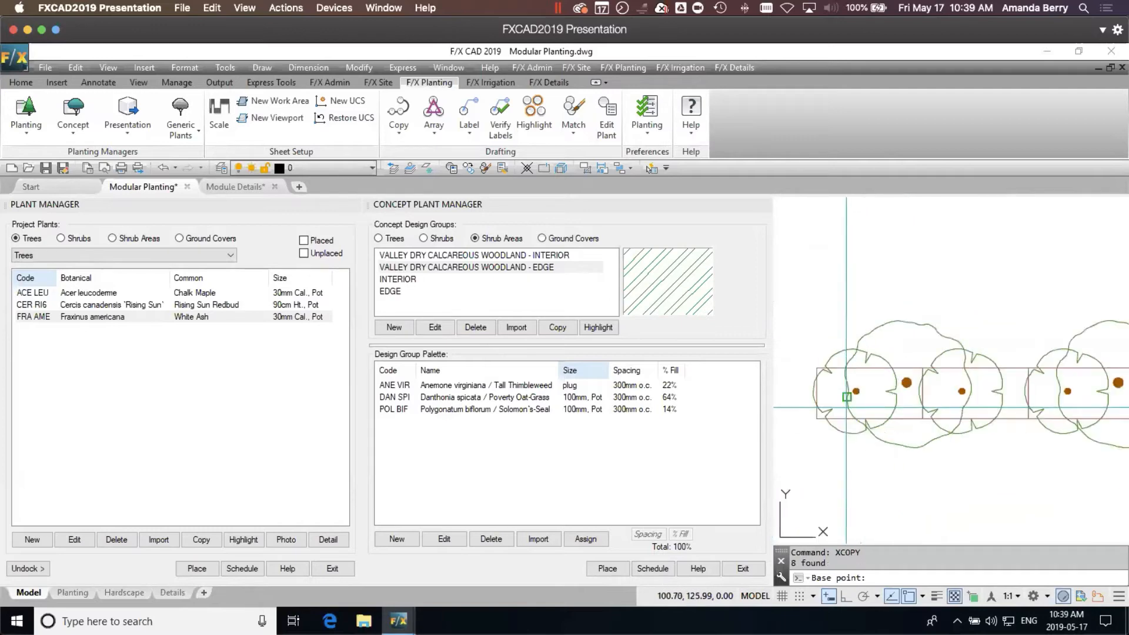
pyautogui.click(818, 423)
pyautogui.scroll(4, 890, 354)
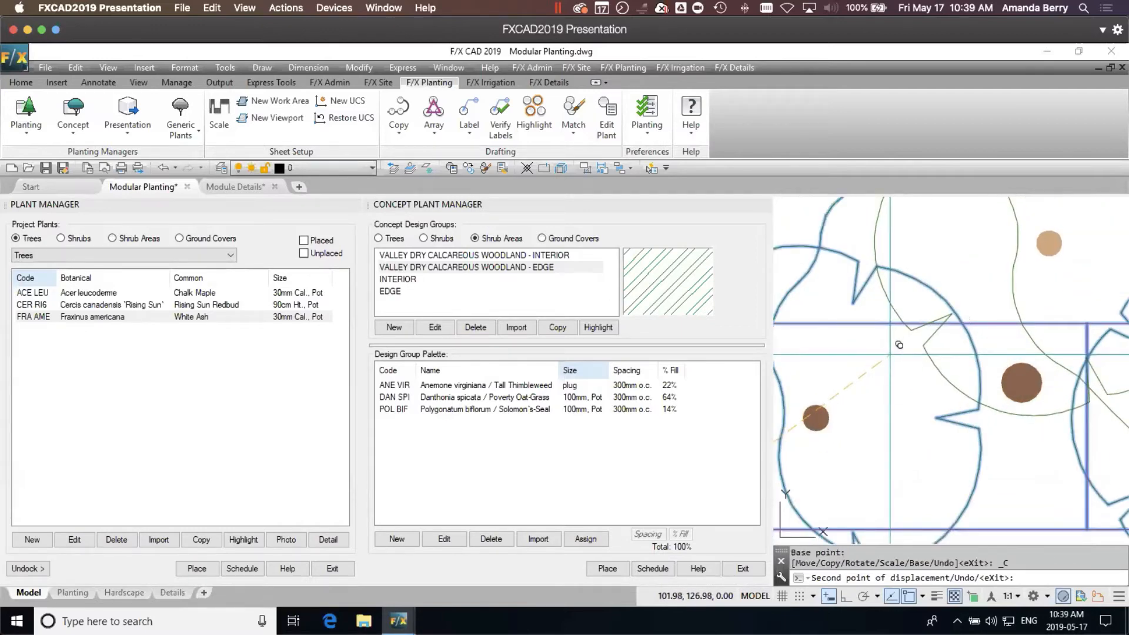
pyautogui.keyDown('shift'); pyautogui.rightClick(890, 357); pyautogui.keyUp('shift')
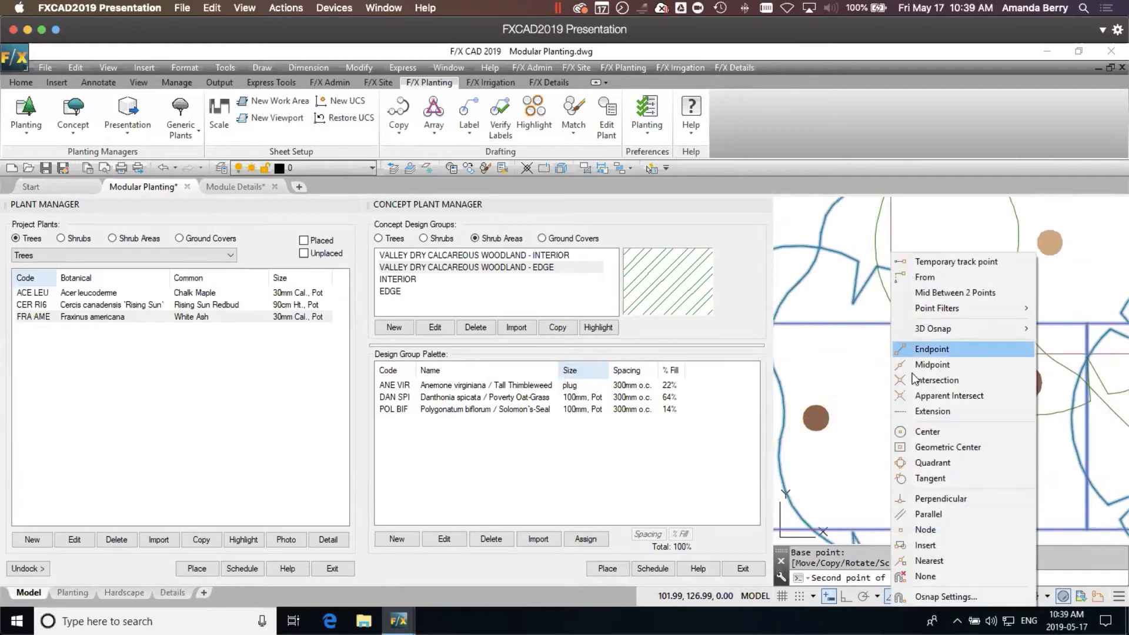
pyautogui.click(941, 558)
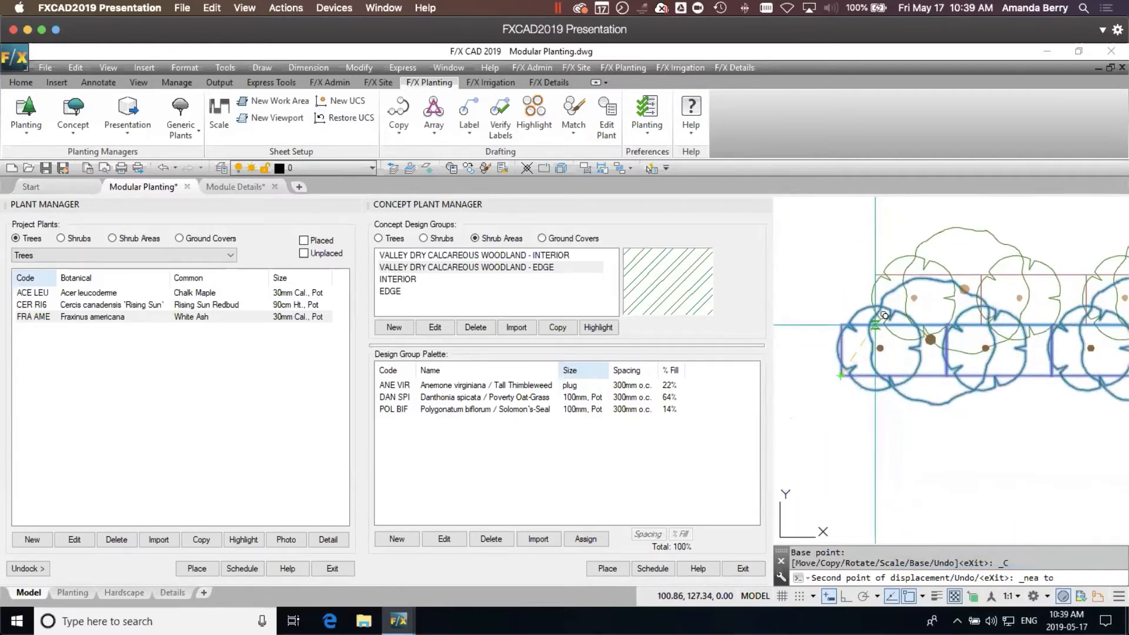
pyautogui.click(881, 325)
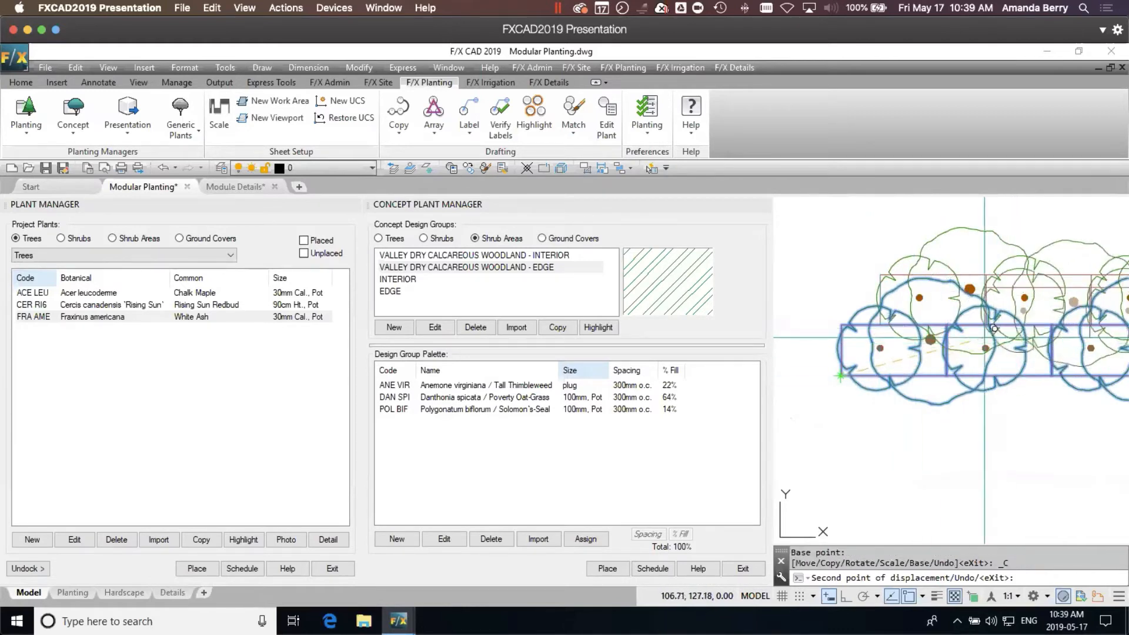
# - Add a second staggered copy of the row on top of the first copy and finish XCOPY
pyautogui.scroll(-2, 1051, 255)
pyautogui.moveTo(1052, 254)
pyautogui.mouseDown(button='middle')
pyautogui.moveTo(970, 294)
pyautogui.moveTo(874, 380)
pyautogui.mouseUp(button='middle')
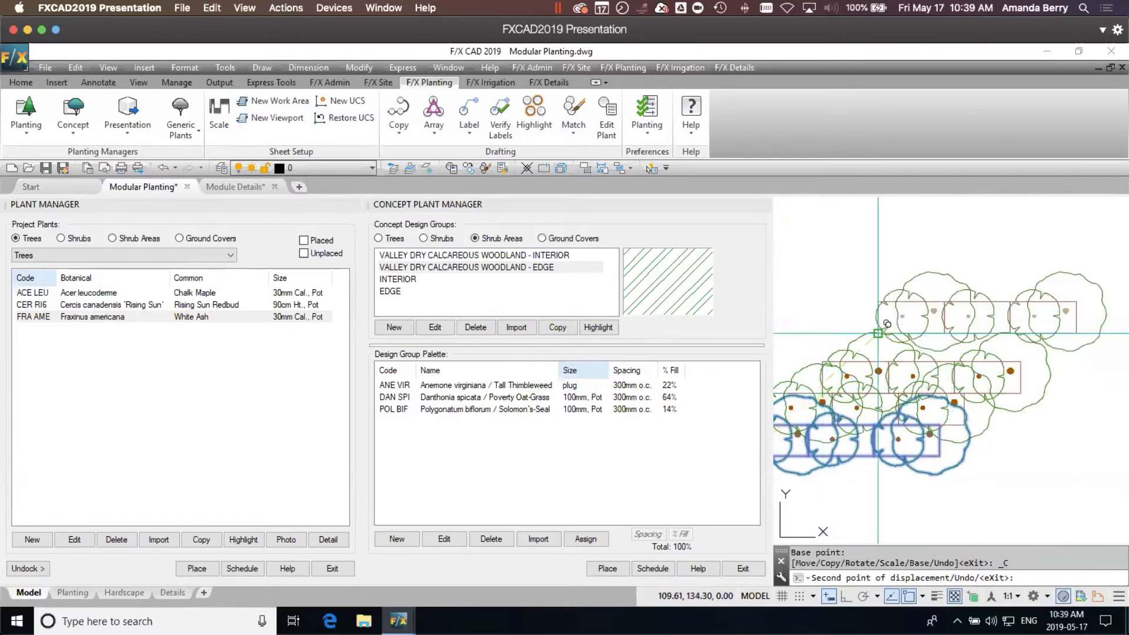
pyautogui.moveTo(860, 458); pyautogui.dragTo(1003, 356, button='middle')
pyautogui.press('Return')
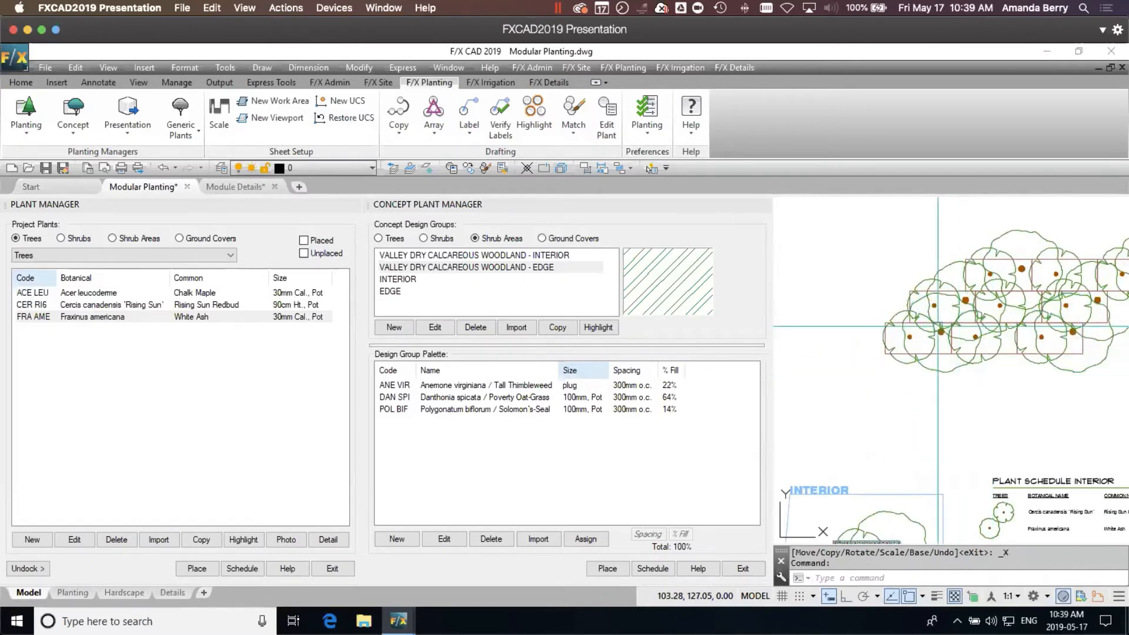
# - Delete the stray object just northwest of the completed grid of module trees above the hatched bed
pyautogui.scroll(-3, 998, 365)
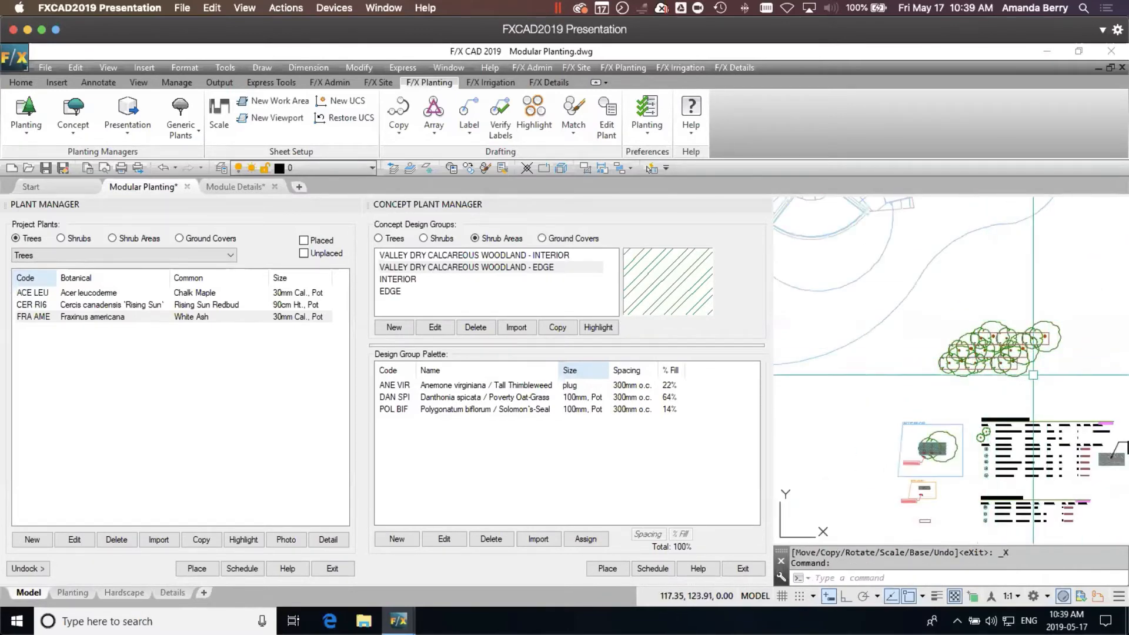
pyautogui.scroll(-3, 981, 325)
pyautogui.moveTo(1105, 302); pyautogui.dragTo(843, 327, button='middle')
pyautogui.click(924, 269)
pyautogui.press('Delete')
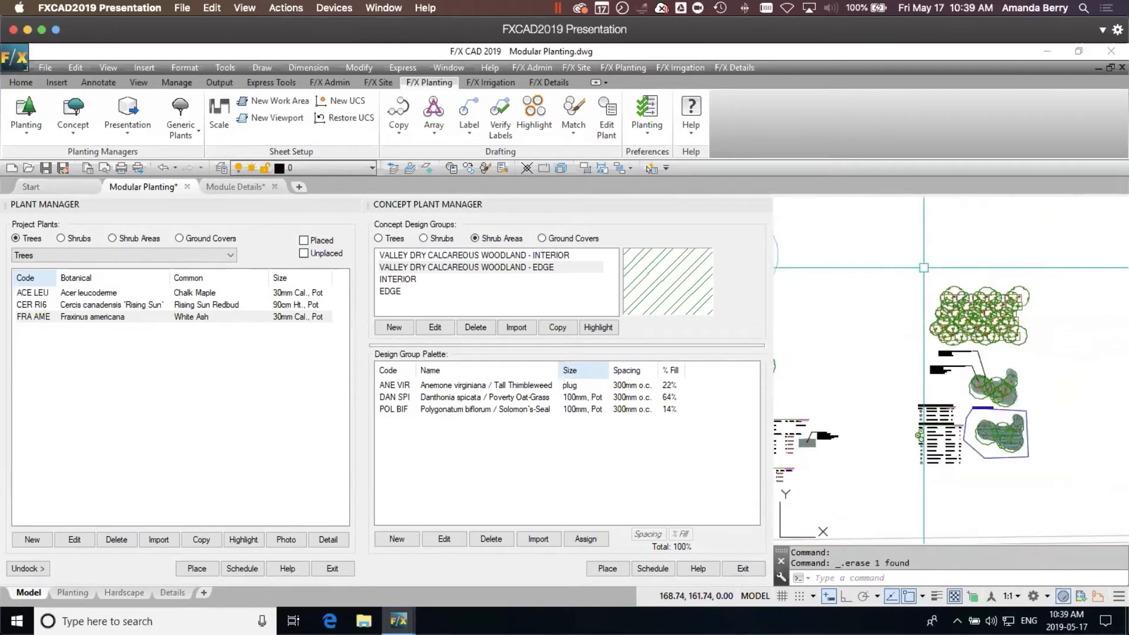
pyautogui.scroll(4, 993, 320)
pyautogui.moveTo(1010, 298); pyautogui.dragTo(1020, 353, button='middle')
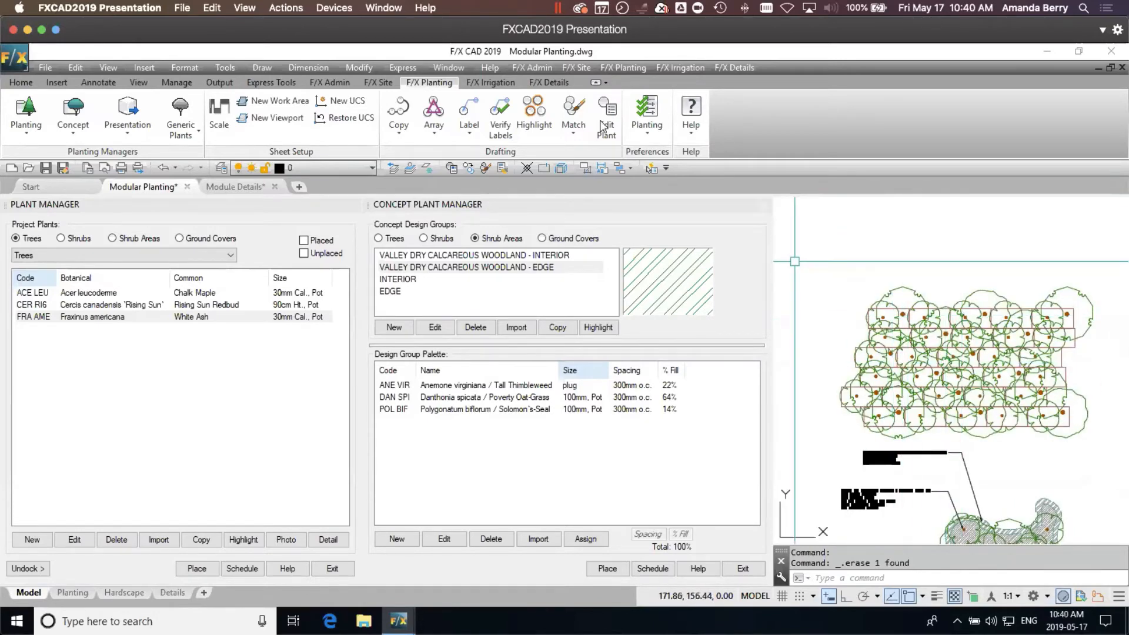
pyautogui.click(574, 136)
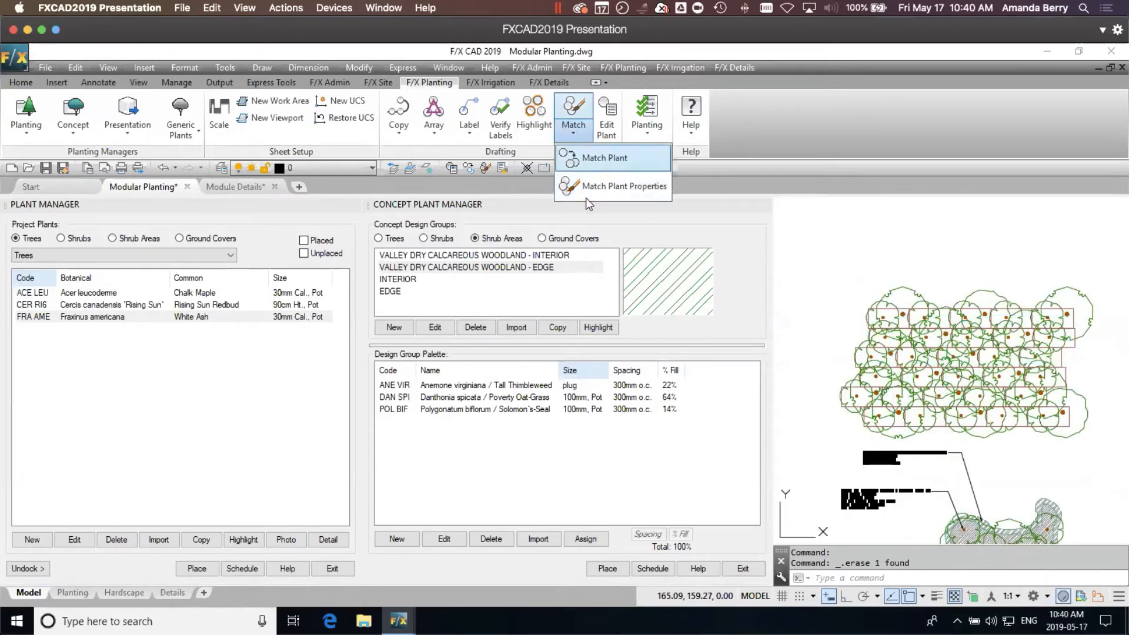
pyautogui.click(925, 118)
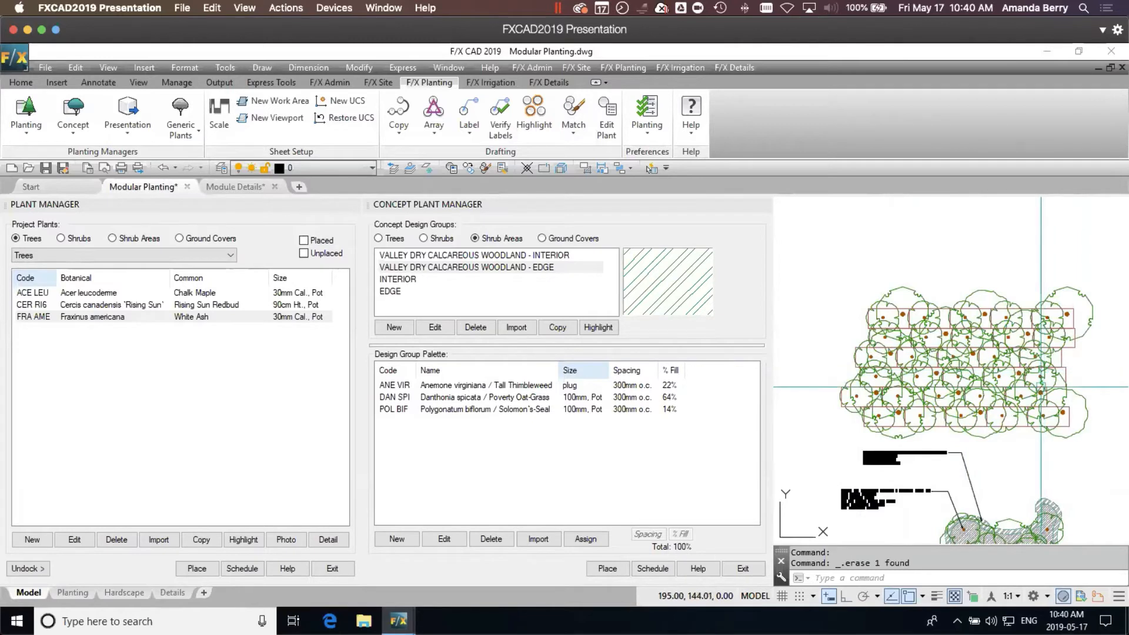
# - Examine the trees placed in the hatched bed above the ALL_SYMBOLS area, picking the tree at its northeast end
pyautogui.scroll(-2, 1040, 386)
pyautogui.moveTo(1041, 386); pyautogui.dragTo(999, 319, button='middle')
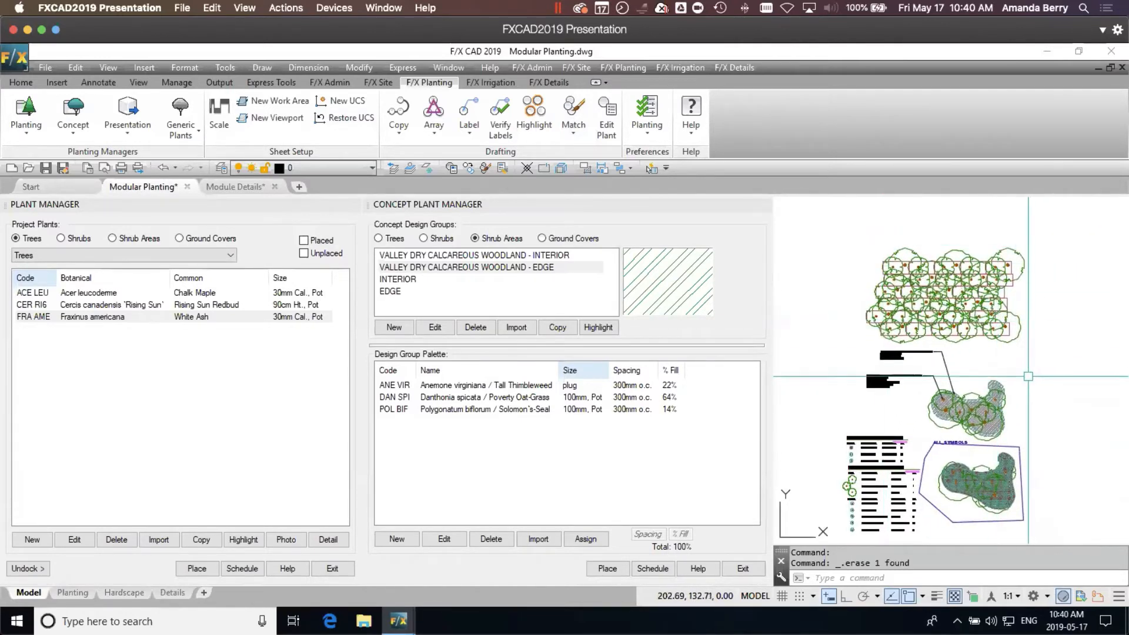
pyautogui.scroll(3, 982, 426)
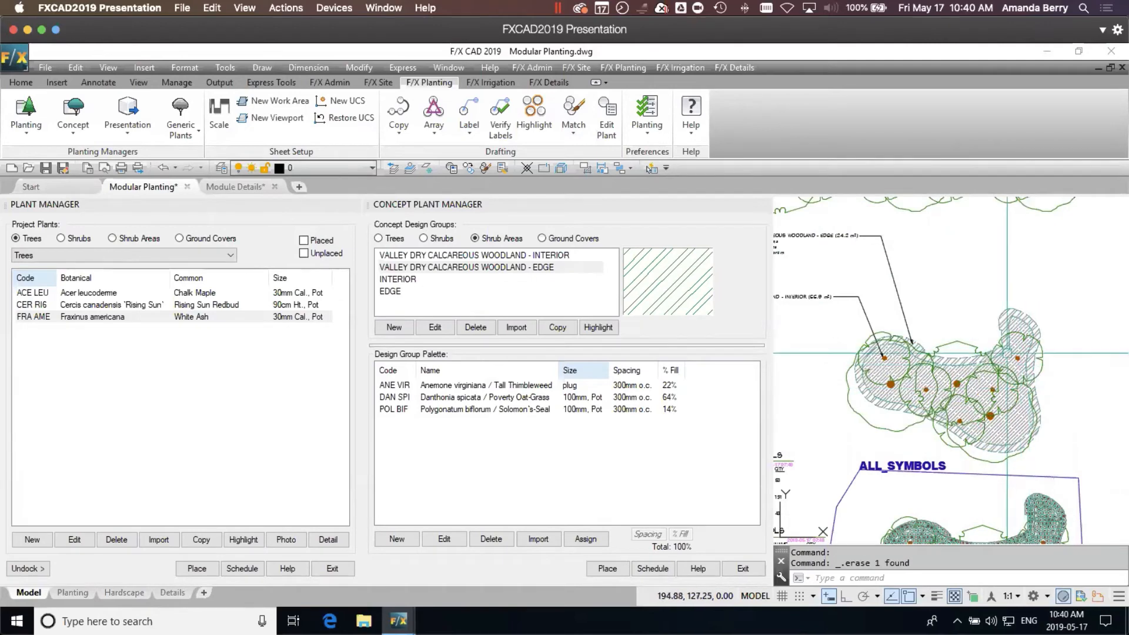
pyautogui.scroll(-2, 1012, 368)
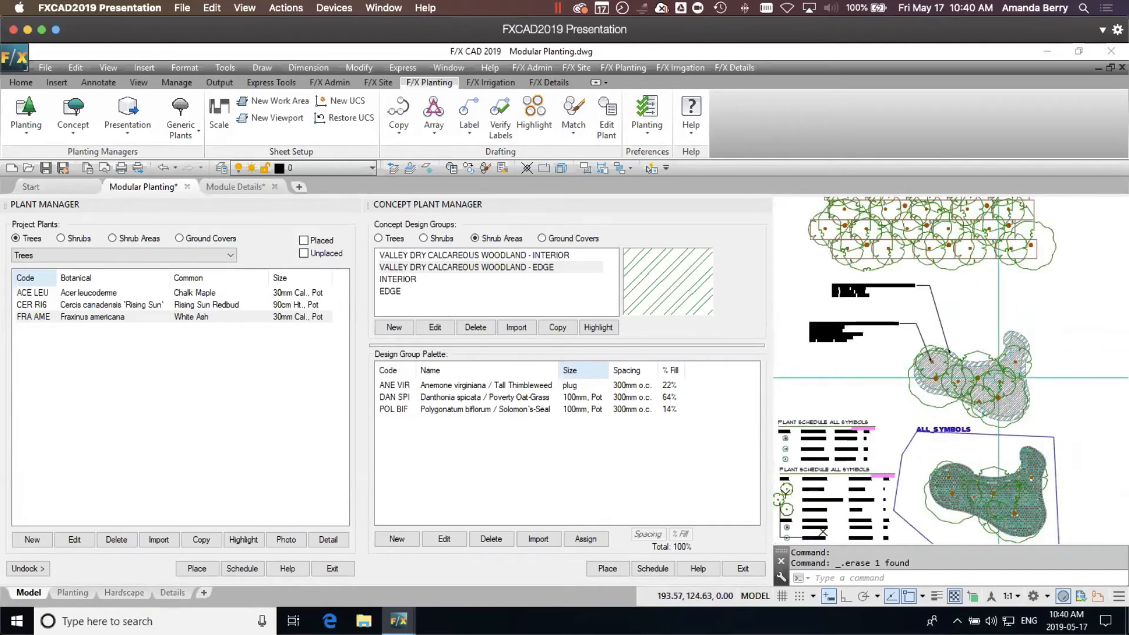
pyautogui.scroll(4, 983, 378)
pyautogui.click(1036, 343)
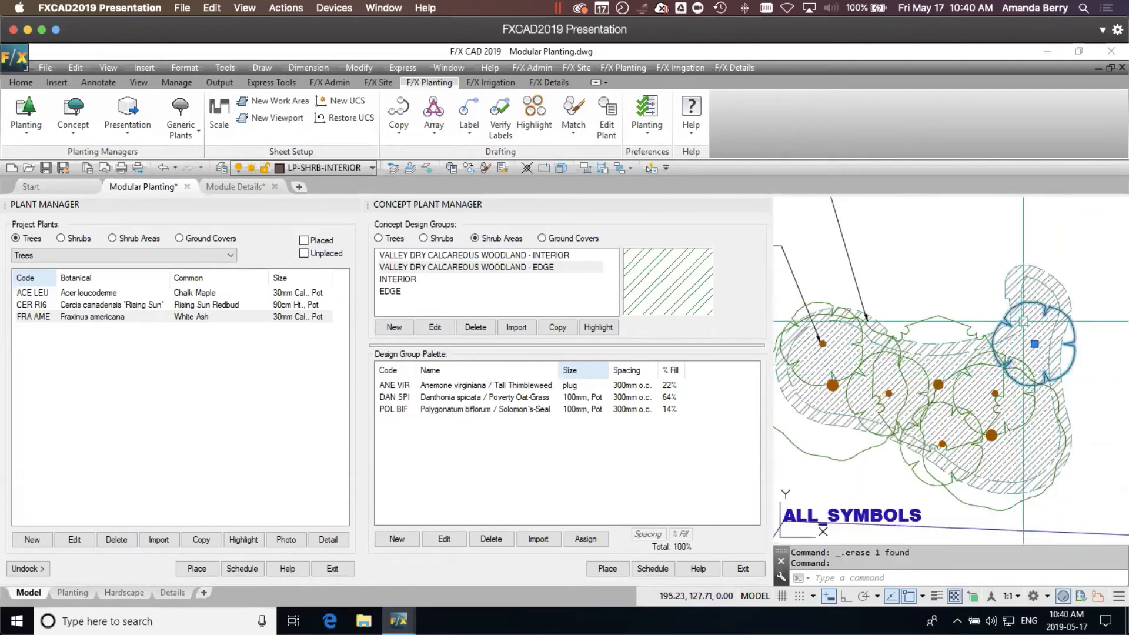
pyautogui.scroll(-3, 1046, 404)
pyautogui.scroll(-4, 1053, 396)
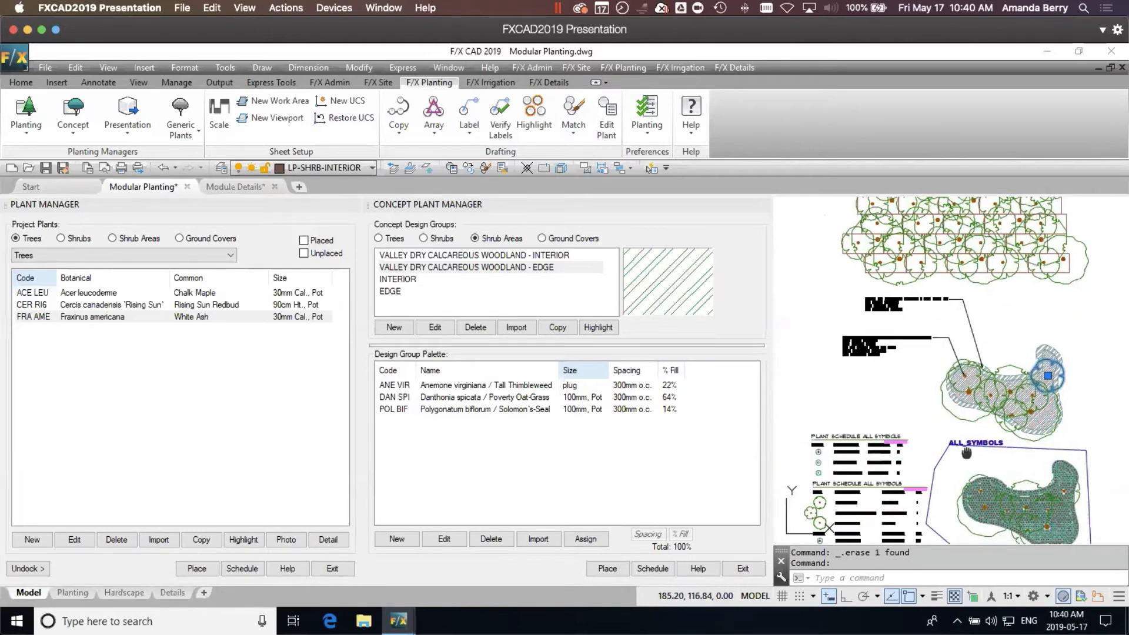
# - Compare the tree positions in the INTERIOR module block with those in the hatched bed, and clear the tree selection
pyautogui.scroll(2, 815, 457)
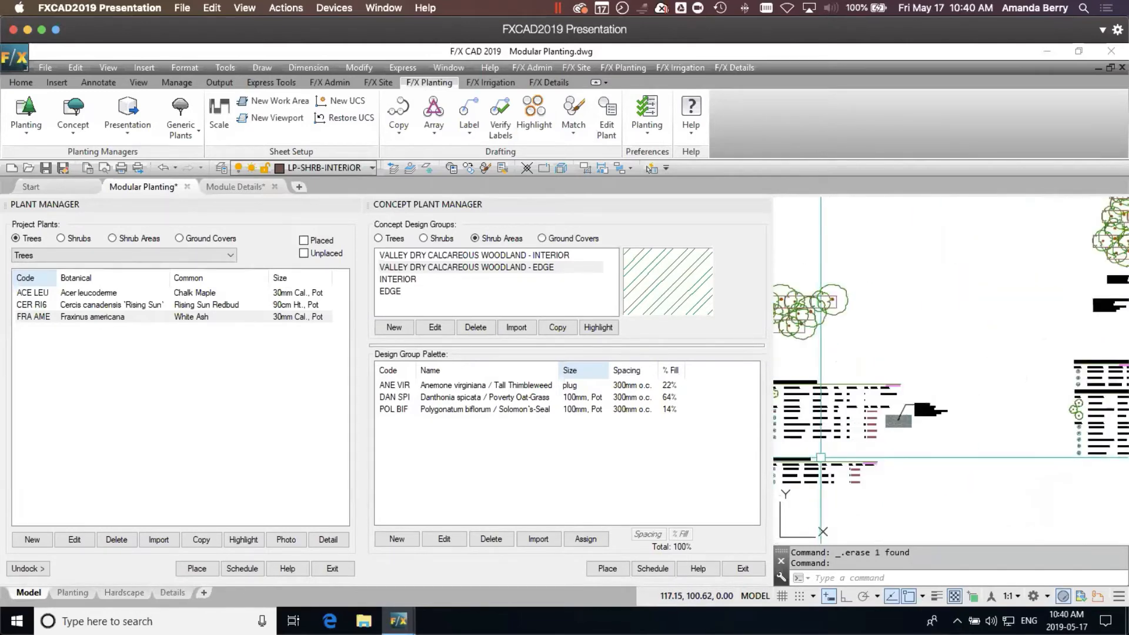
pyautogui.moveTo(827, 462); pyautogui.dragTo(952, 434, button='middle')
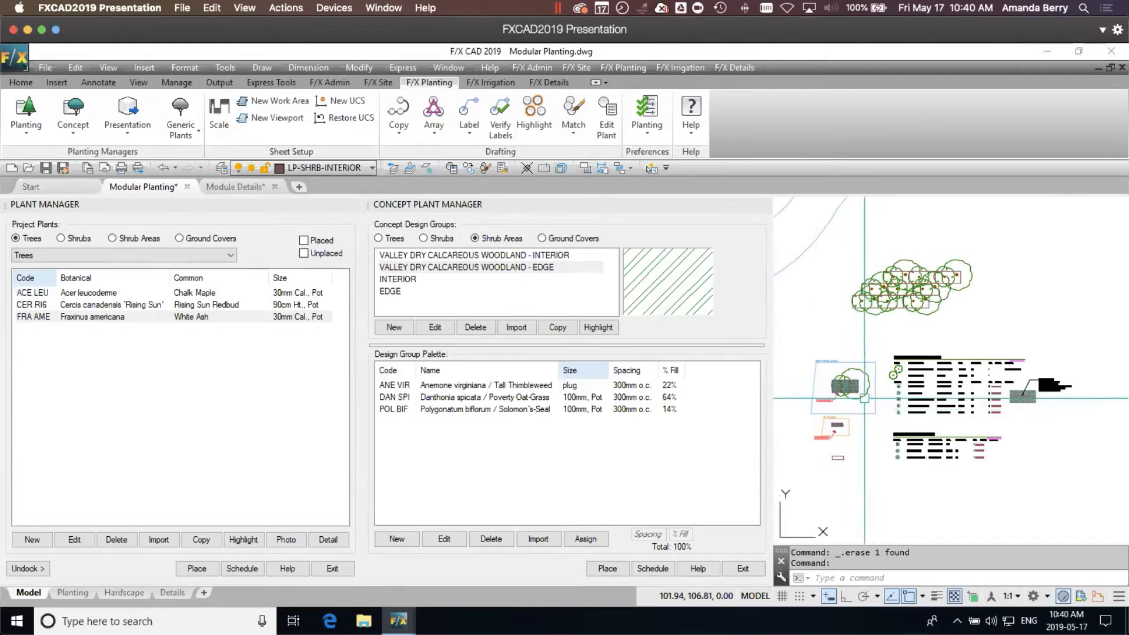
pyautogui.scroll(6, 864, 398)
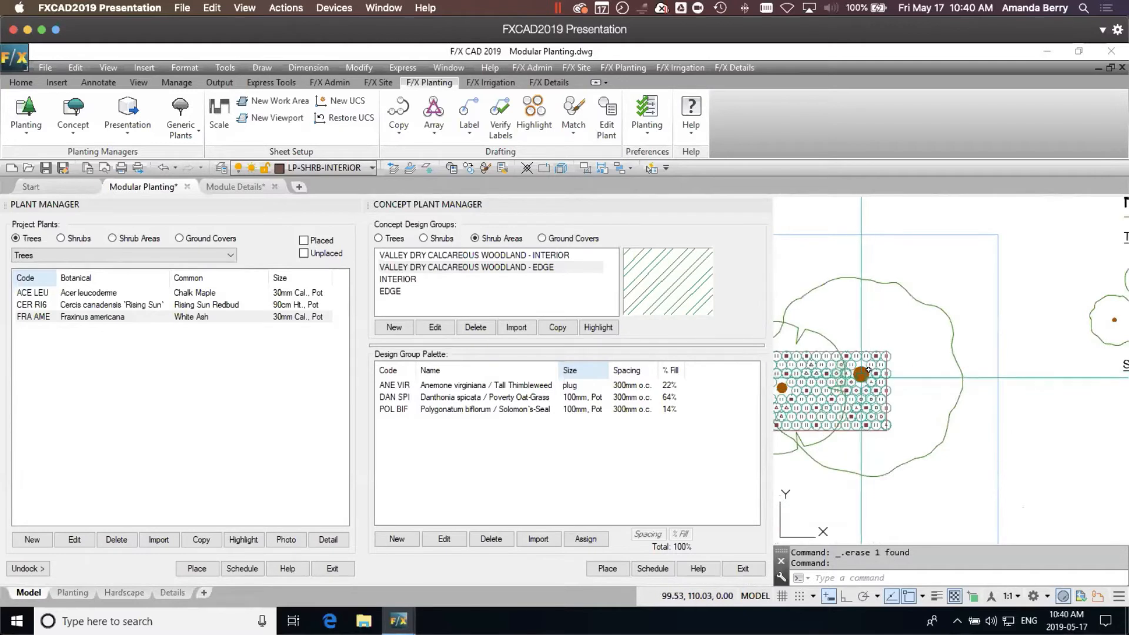
pyautogui.scroll(-2, 862, 377)
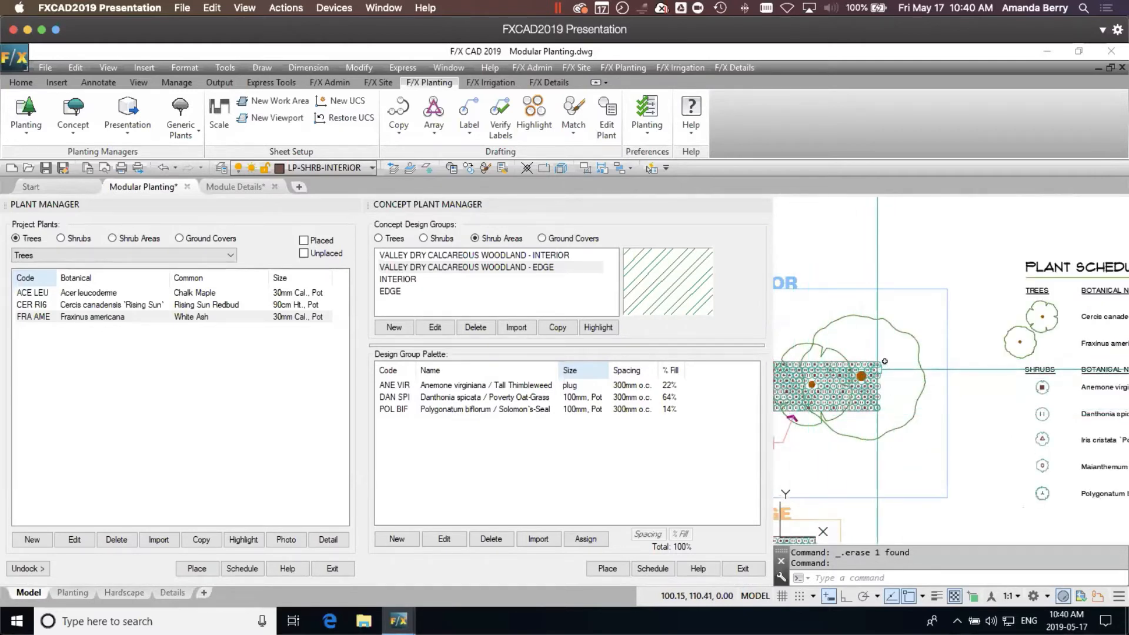
pyautogui.moveTo(844, 417); pyautogui.dragTo(879, 417, button='middle')
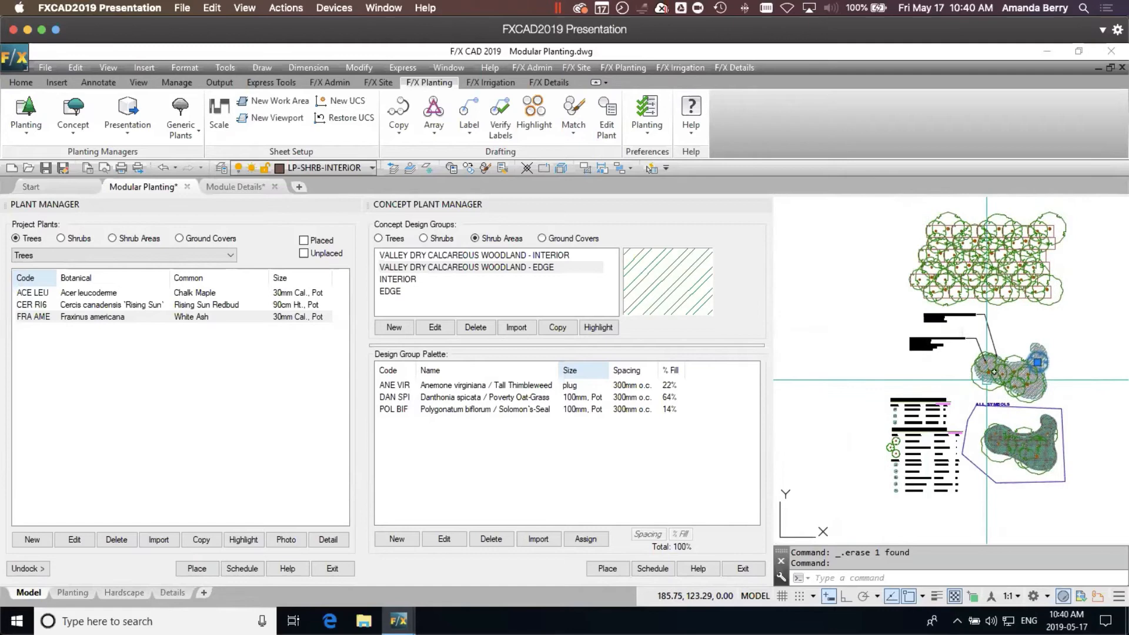
pyautogui.scroll(4, 994, 371)
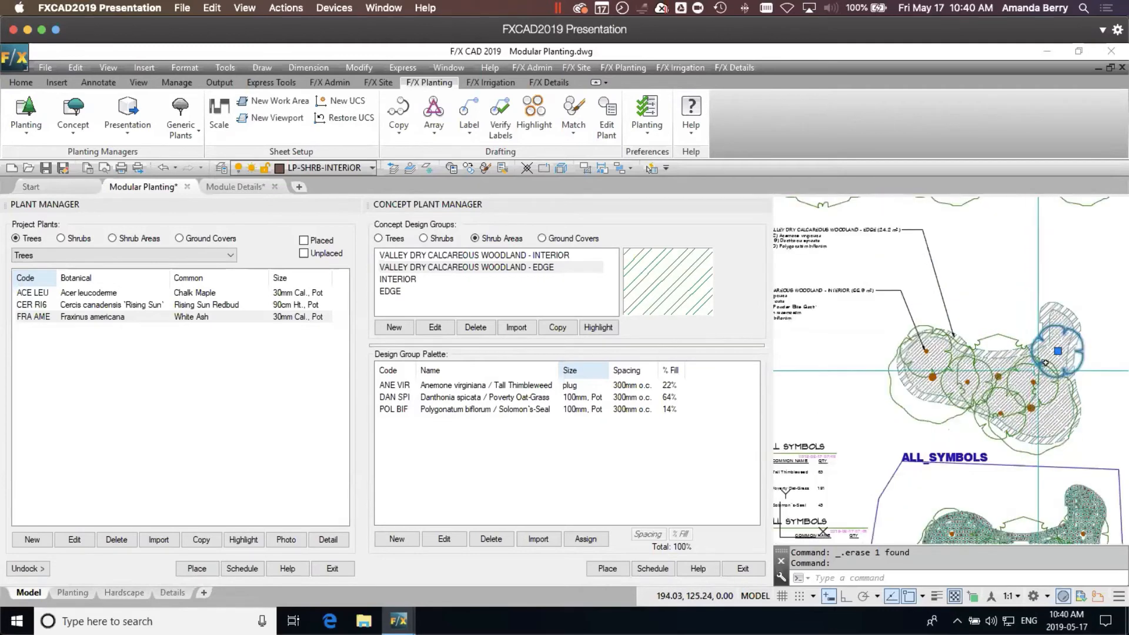
pyautogui.scroll(-2, 1083, 309)
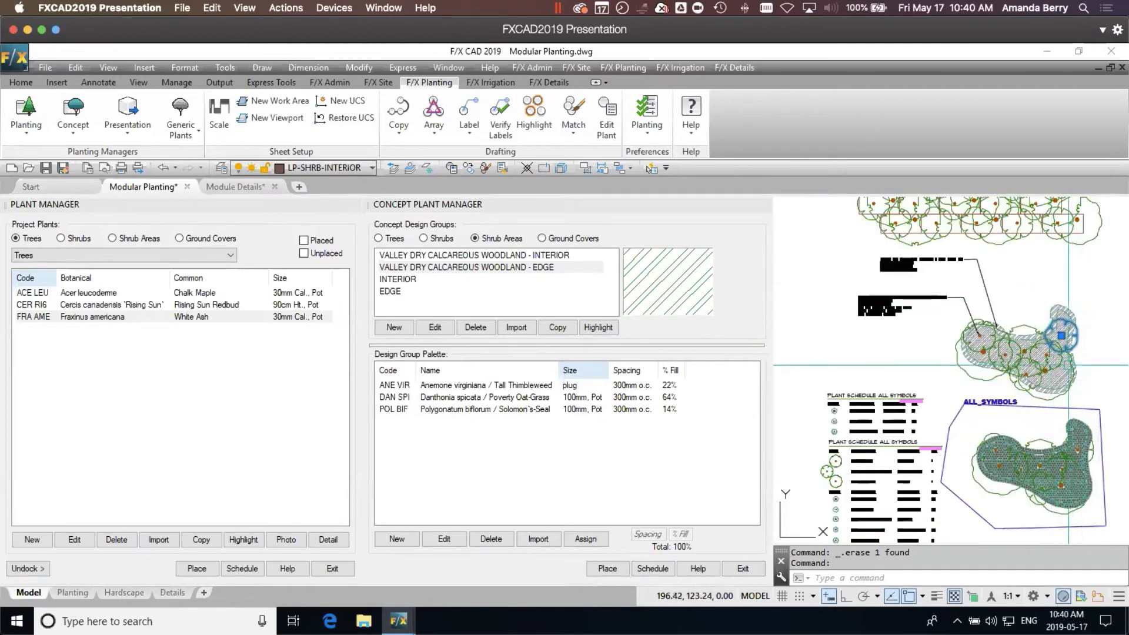
pyautogui.moveTo(1068, 365); pyautogui.dragTo(916, 356, button='middle')
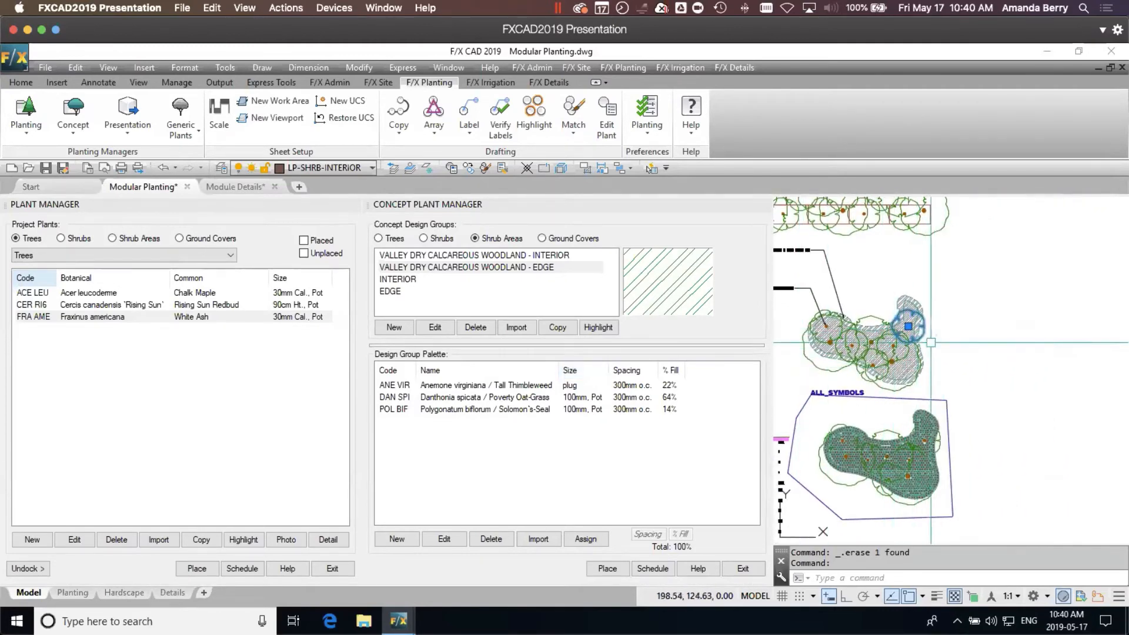
pyautogui.scroll(3, 857, 330)
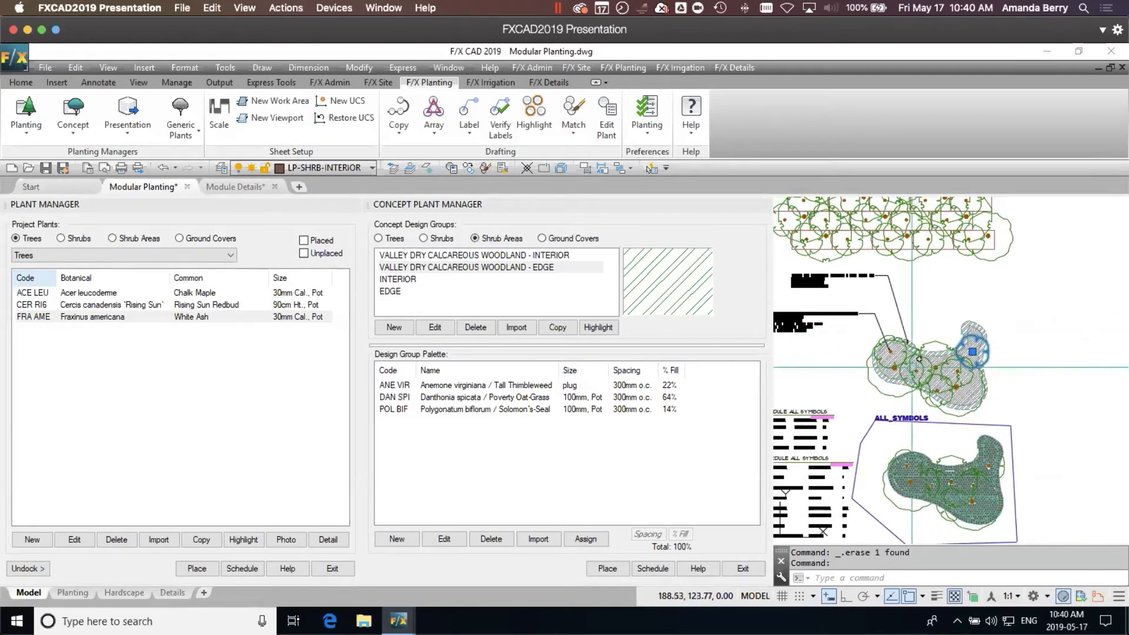
pyautogui.scroll(-2, 857, 329)
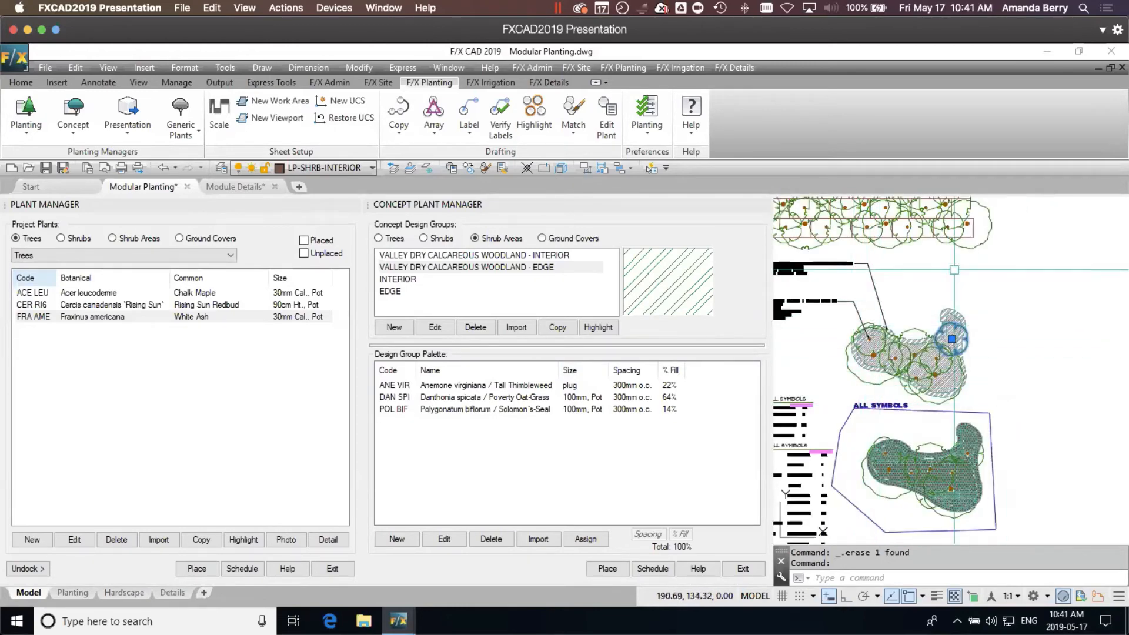
pyautogui.press('Escape')
# - Close the Concept Plant Manager and Plant Manager and review the woodland bed labels, the ALL_SYMBOLS area and its plant schedules
pyautogui.scroll(2, 850, 344)
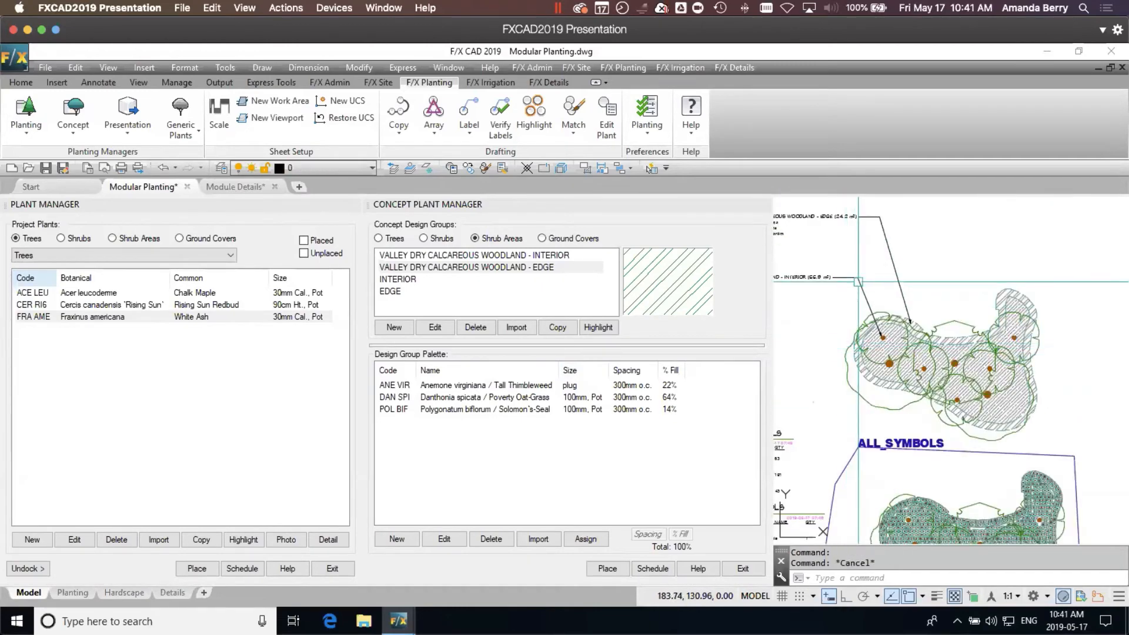
pyautogui.moveTo(928, 284); pyautogui.dragTo(1003, 310, button='middle')
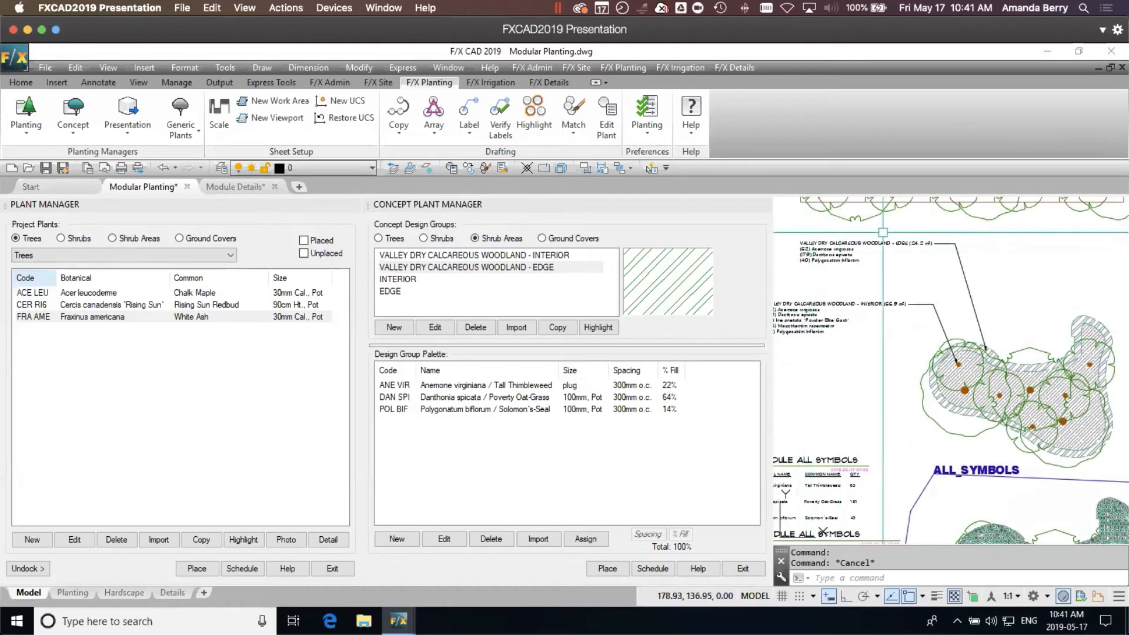
pyautogui.moveTo(882, 362); pyautogui.dragTo(919, 357, button='middle')
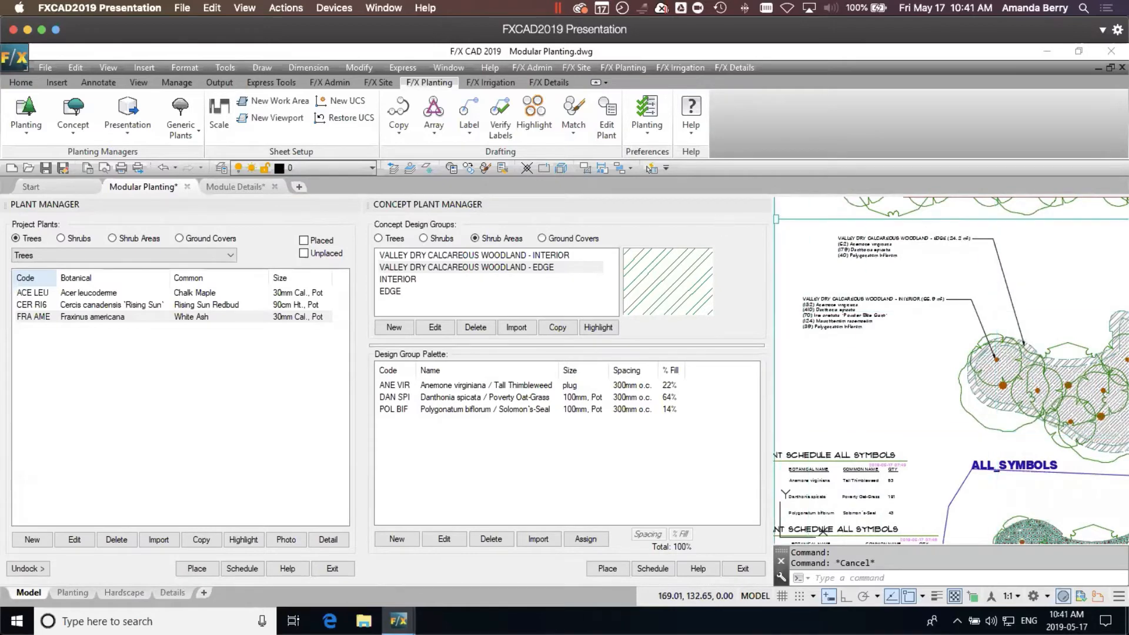
pyautogui.click(763, 205)
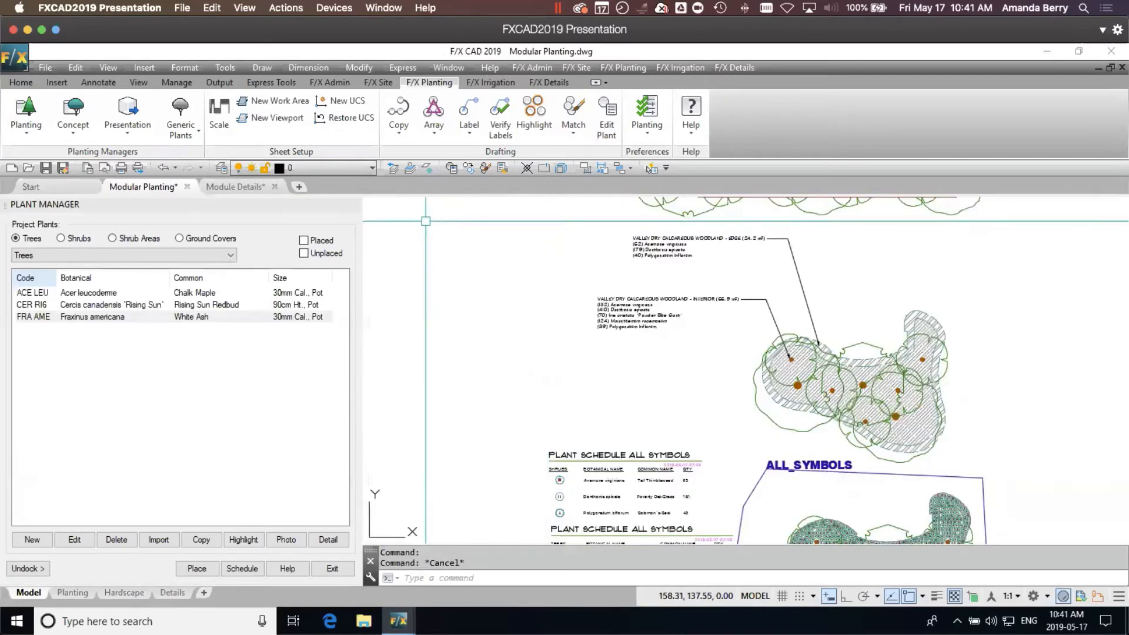
pyautogui.click(353, 205)
pyautogui.scroll(2, 669, 401)
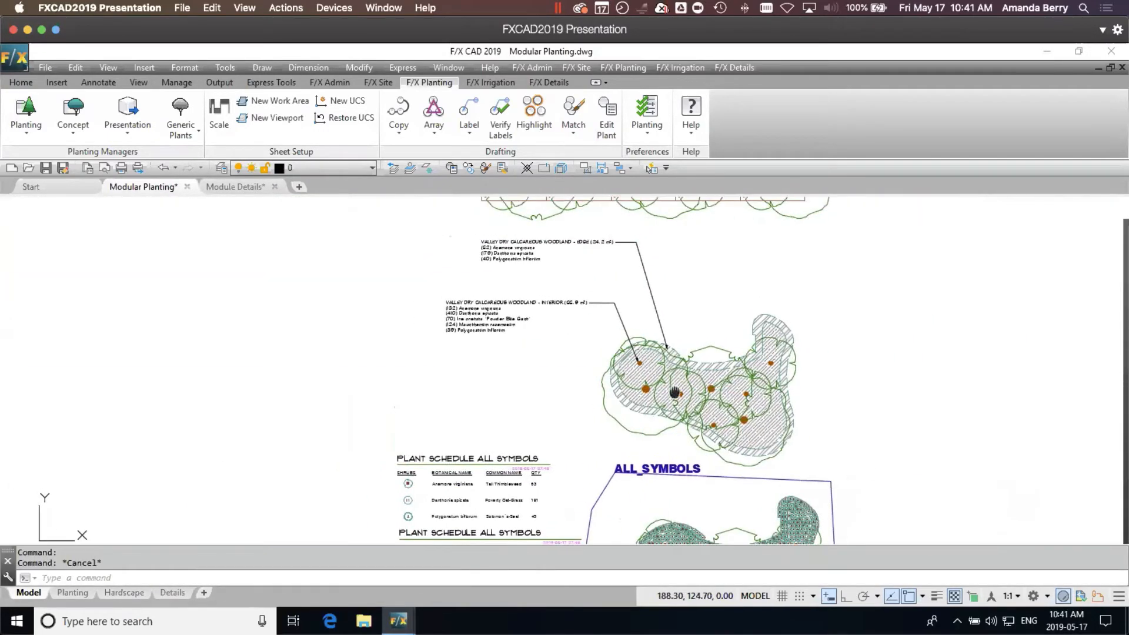
pyautogui.scroll(-2, 669, 400)
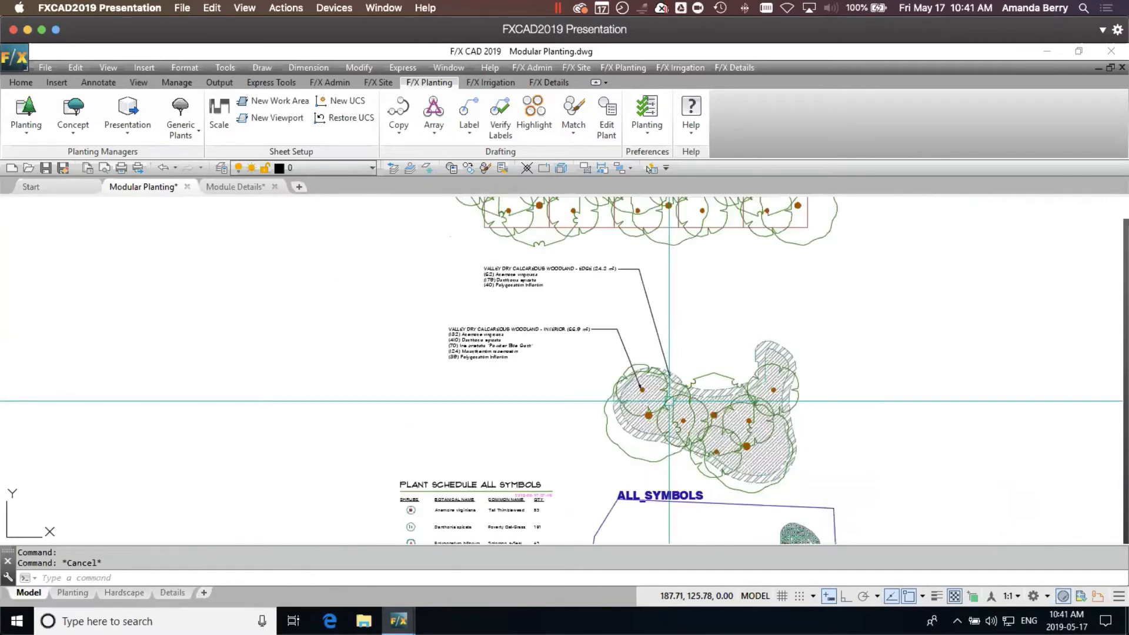
pyautogui.moveTo(669, 401); pyautogui.dragTo(702, 252, button='middle')
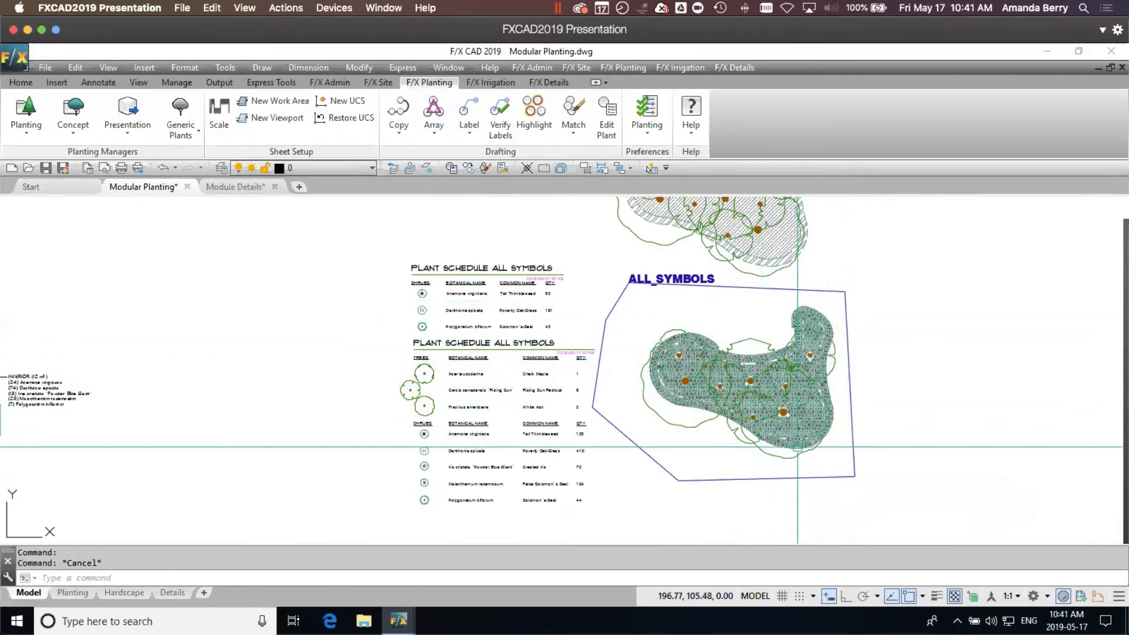
# - Examine the individual plant symbols in the ALL_SYMBOLS bed against the tree and shrub rows of its plant schedule
pyautogui.scroll(2, 706, 388)
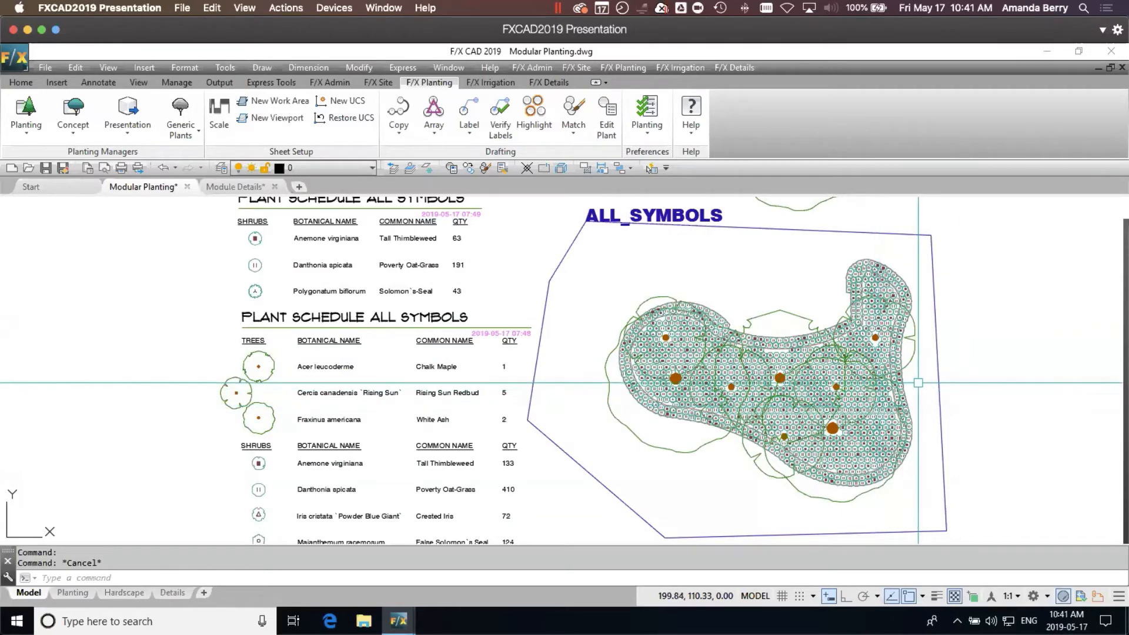
pyautogui.scroll(-3, 835, 394)
pyautogui.moveTo(787, 406); pyautogui.dragTo(796, 412, button='middle')
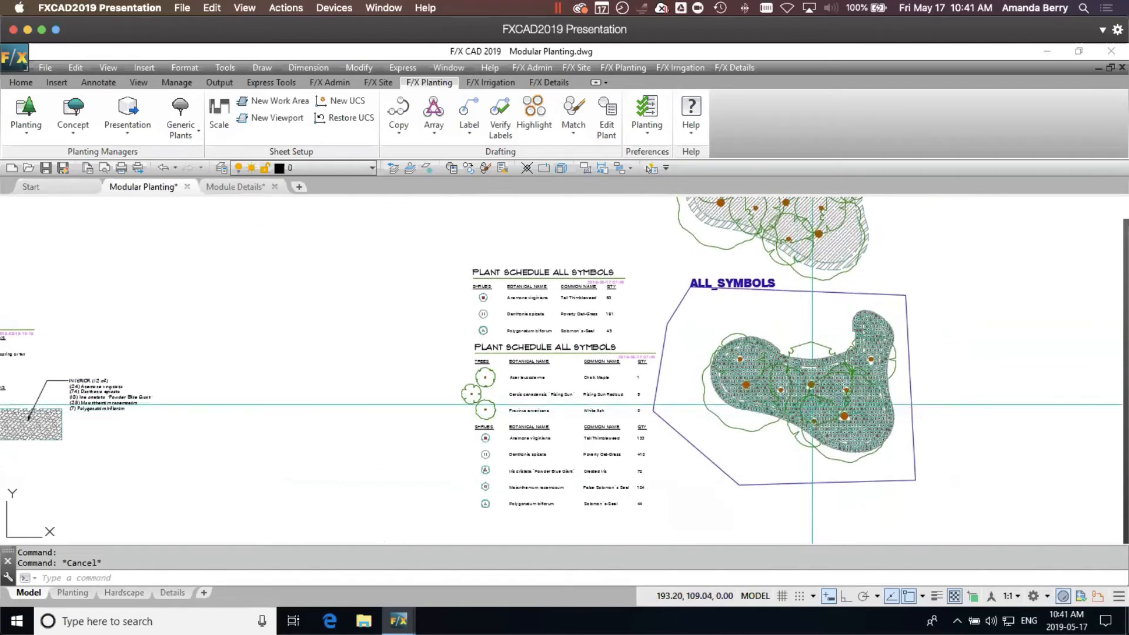
pyautogui.scroll(-3, 639, 388)
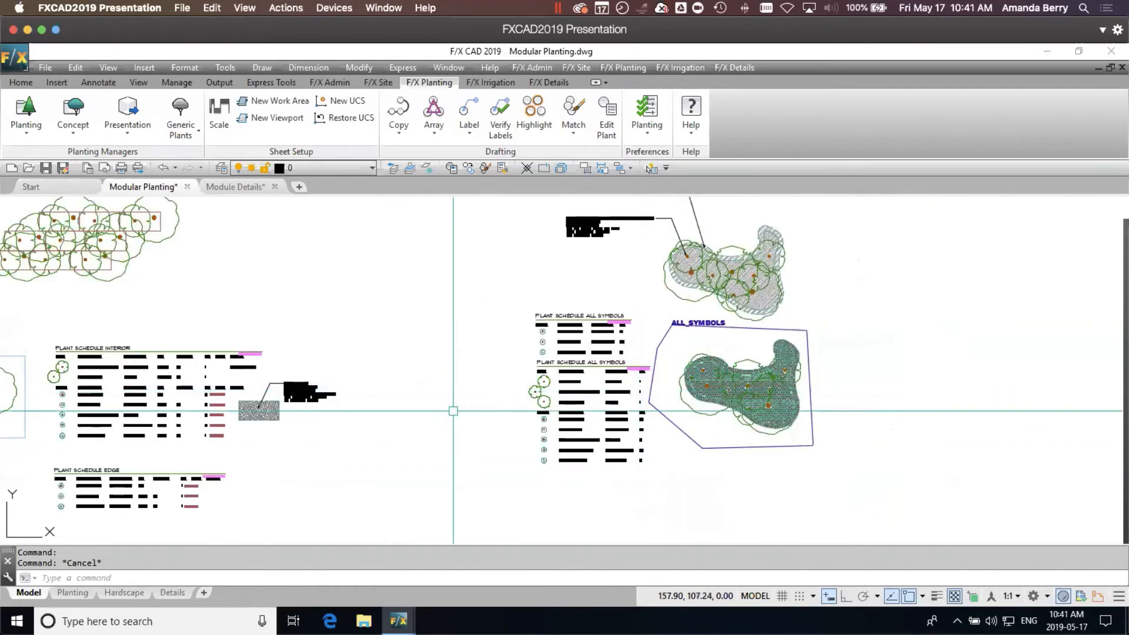
pyautogui.scroll(4, 830, 397)
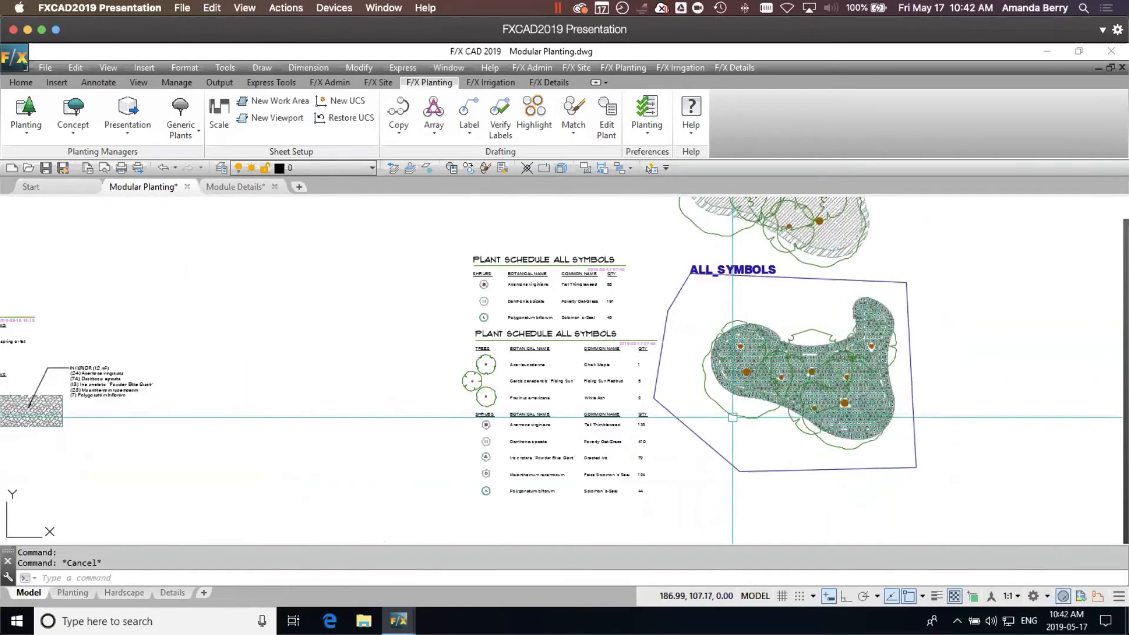
pyautogui.moveTo(666, 331)
pyautogui.mouseDown(button='middle')
pyautogui.moveTo(676, 318)
pyautogui.moveTo(679, 385)
pyautogui.moveTo(669, 259)
pyautogui.mouseUp(button='middle')
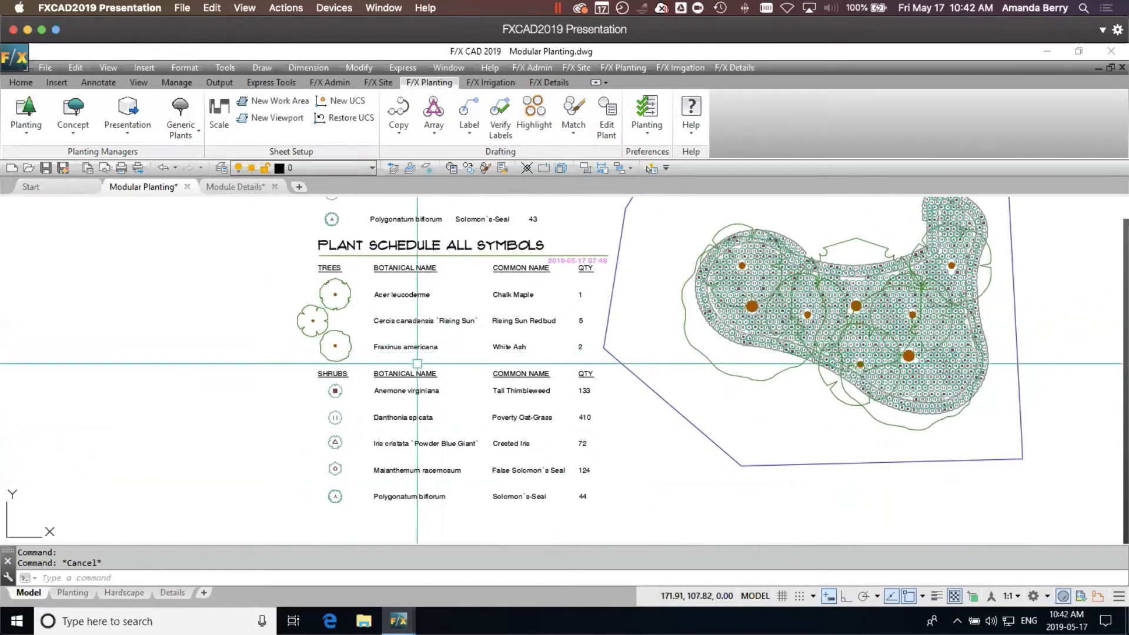
pyautogui.moveTo(853, 298)
pyautogui.mouseDown(button='middle')
pyautogui.moveTo(840, 325)
pyautogui.moveTo(781, 291)
pyautogui.moveTo(780, 315)
pyautogui.mouseUp(button='middle')
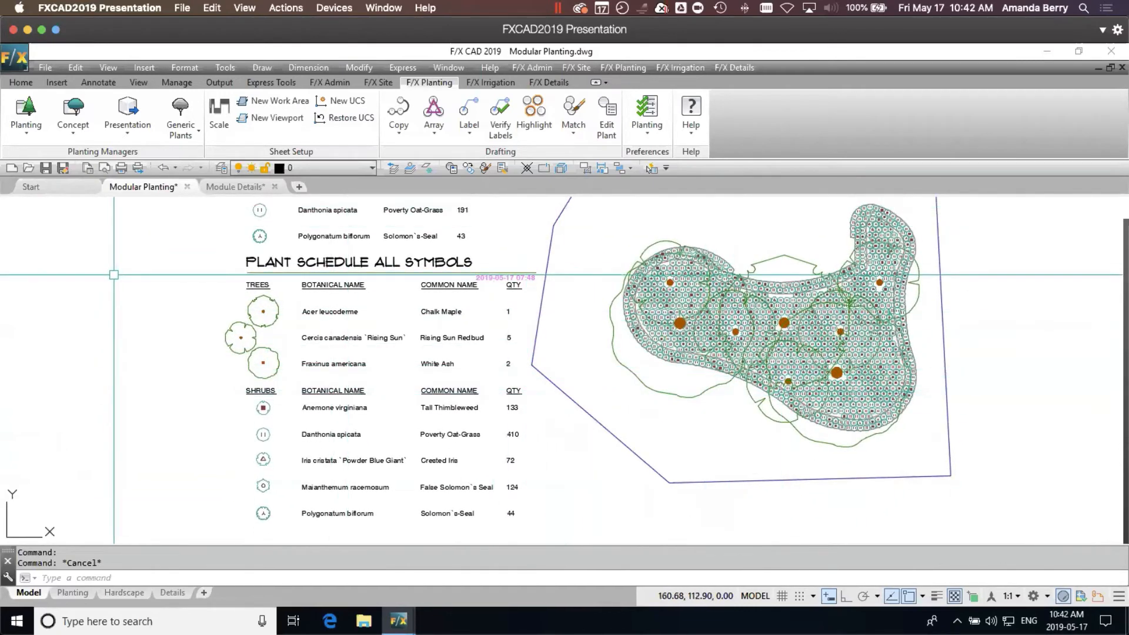
# - Open the Layer Properties Manager and bring the LK tree and shrub layers into view
pyautogui.write('a')
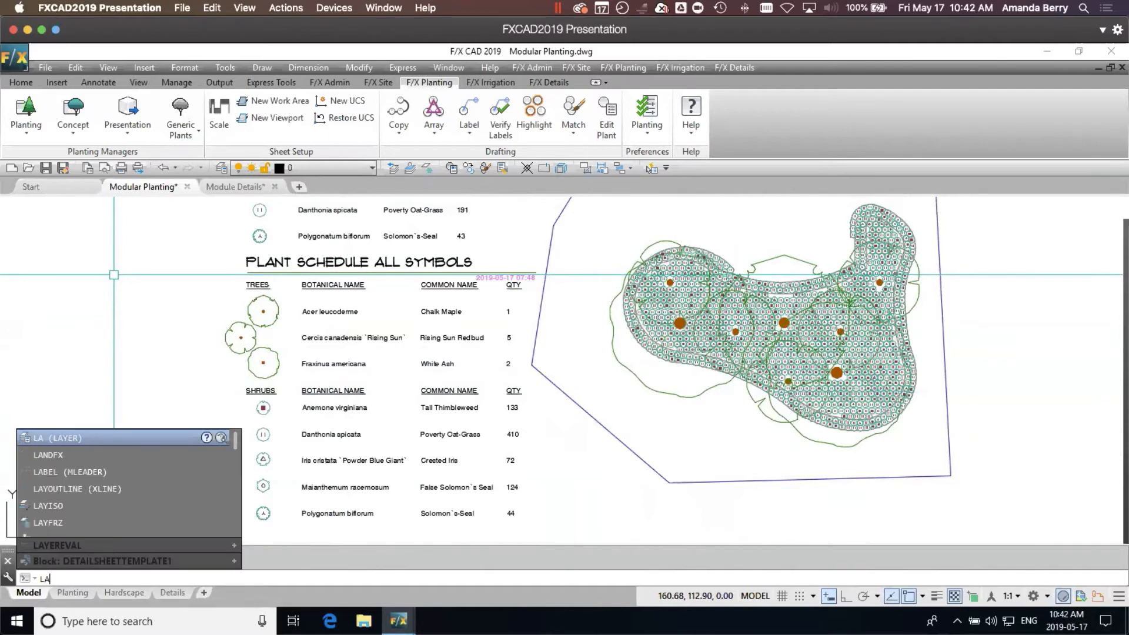
pyautogui.press('Return')
pyautogui.scroll(-15, 297, 362)
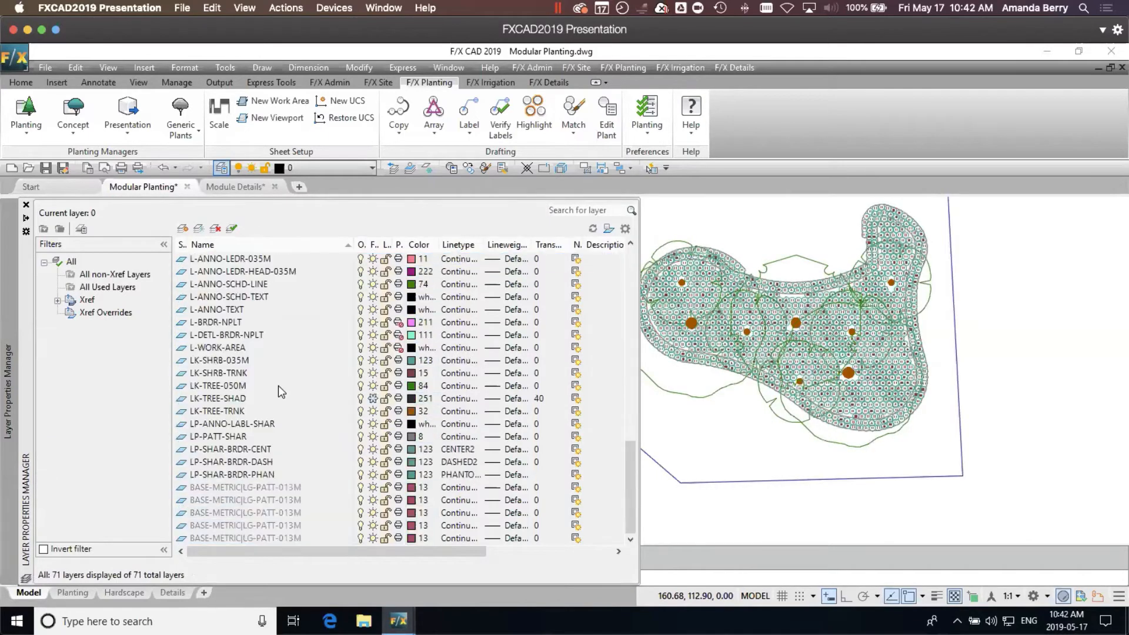
# - Freeze the LP-SHRB-EDGE layer in the modular planting drawing
pyautogui.click(371, 500)
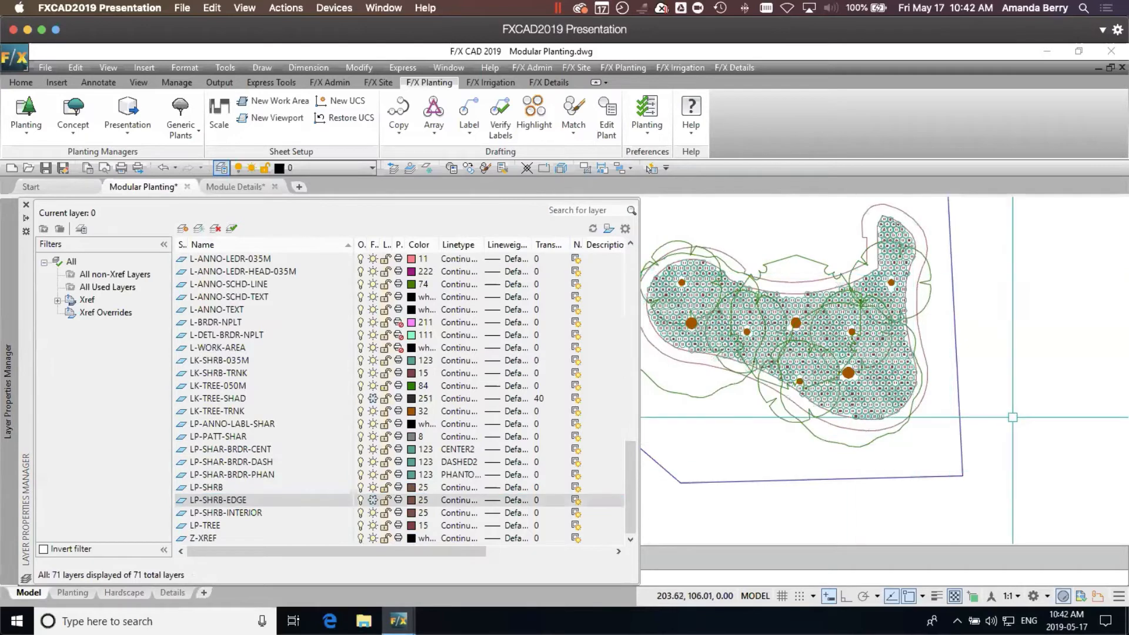
pyautogui.scroll(-4, 1013, 405)
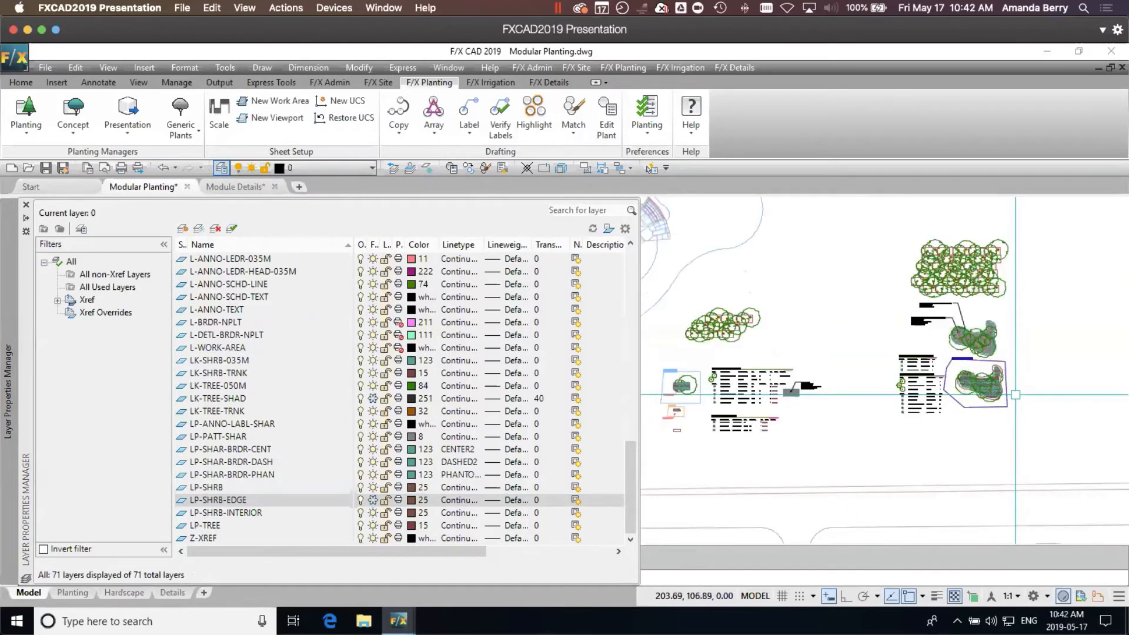
pyautogui.click(1015, 395)
pyautogui.scroll(10, 1015, 394)
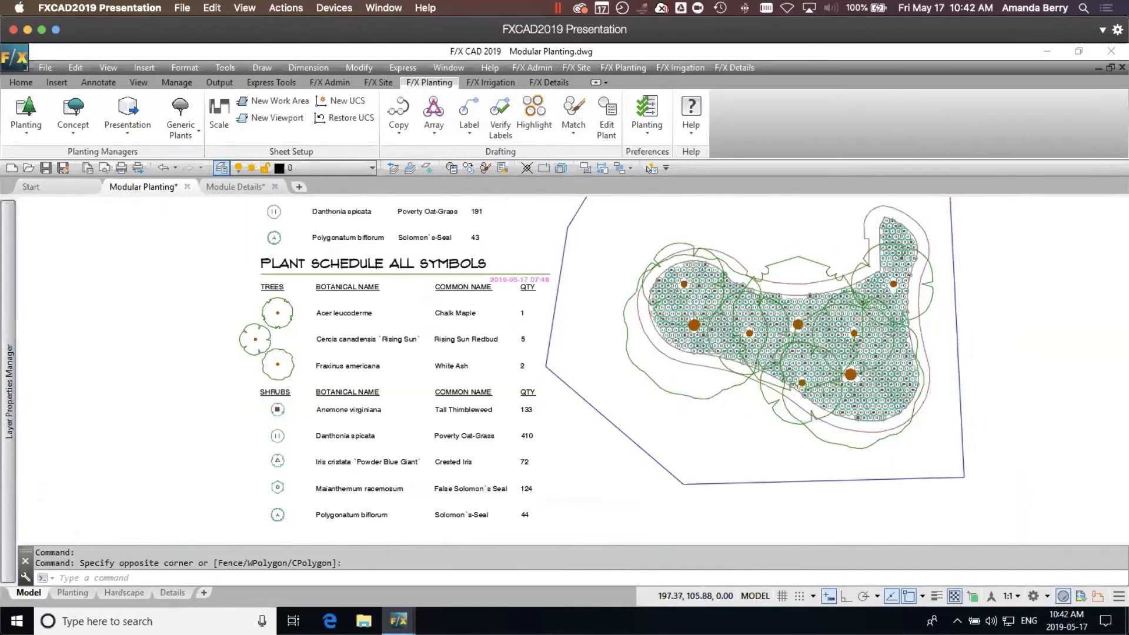
pyautogui.scroll(-6, 775, 414)
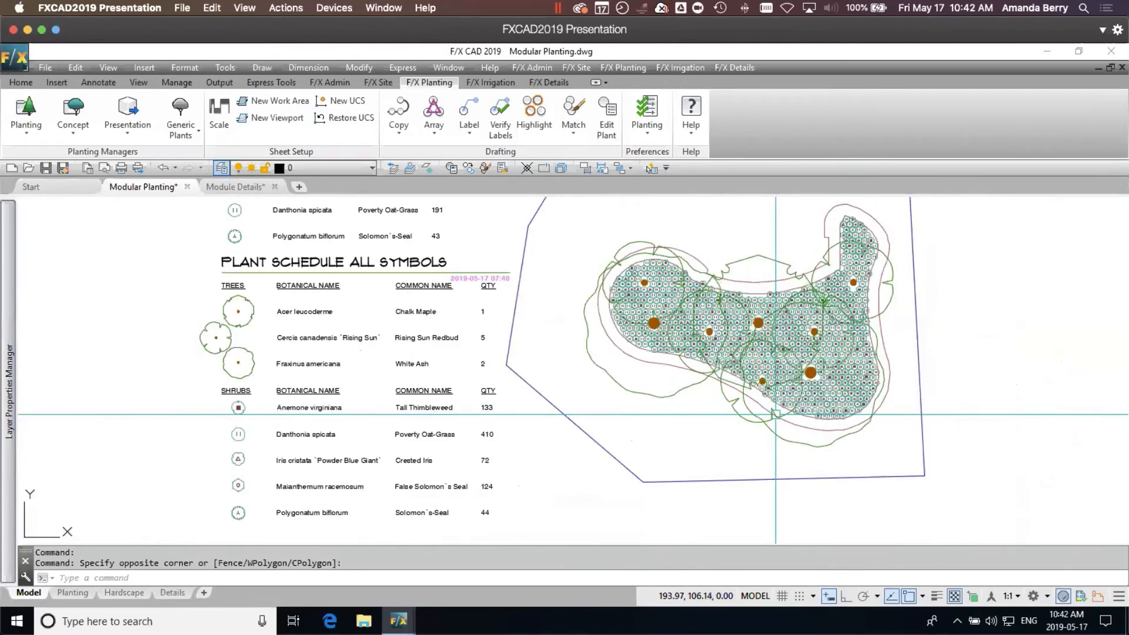
# - Regenerate the existing All Symbols plant schedule that lists both trees and shrubs
pyautogui.click(26, 121)
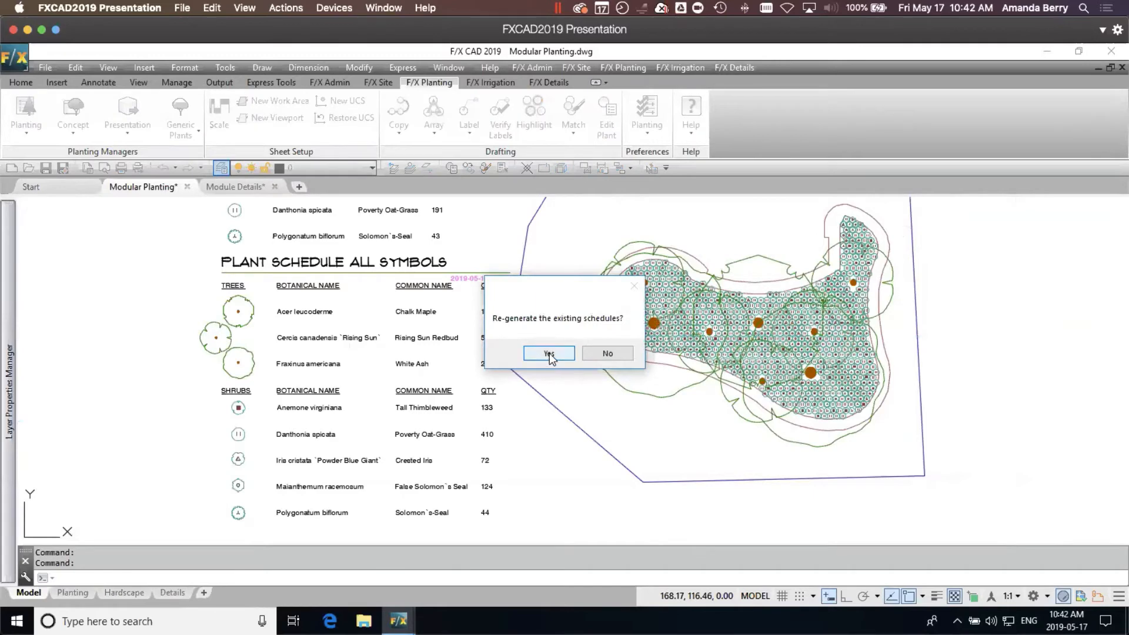
pyautogui.click(549, 353)
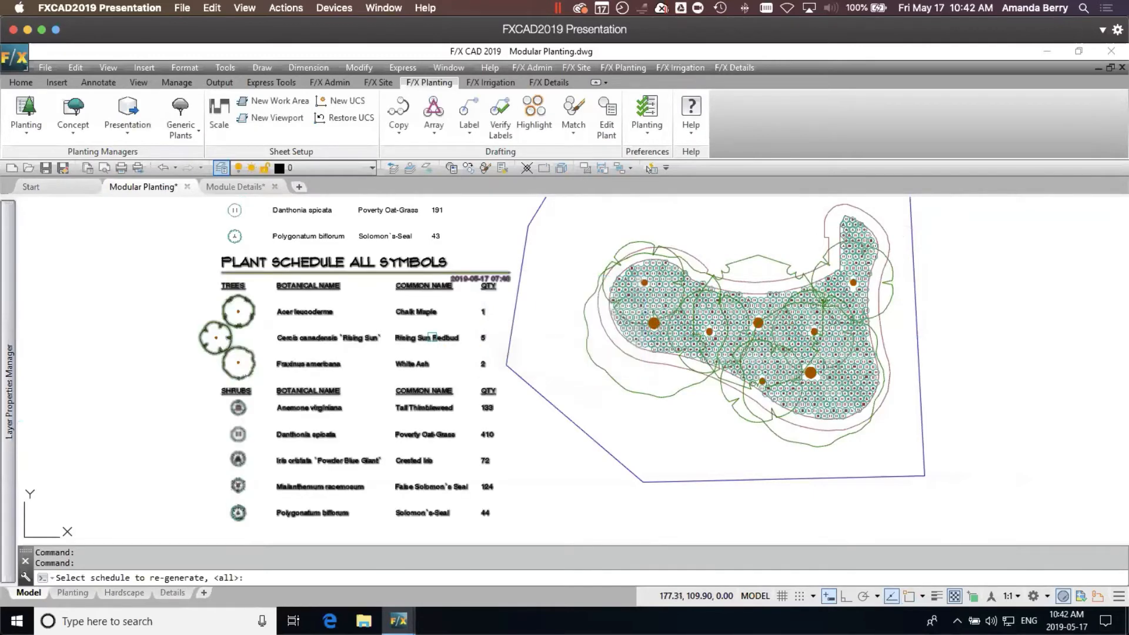
pyautogui.click(429, 339)
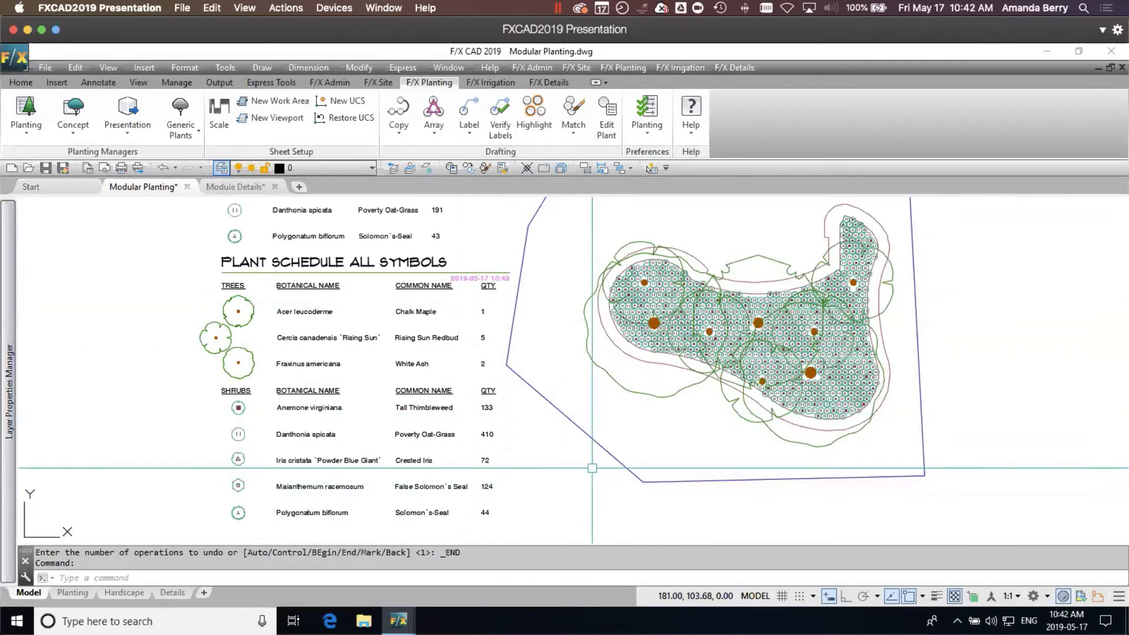
# - Thaw the LP-SHRB-EDGE layer to bring the edge shrubs back into the planting bed
pyautogui.moveTo(8, 393)
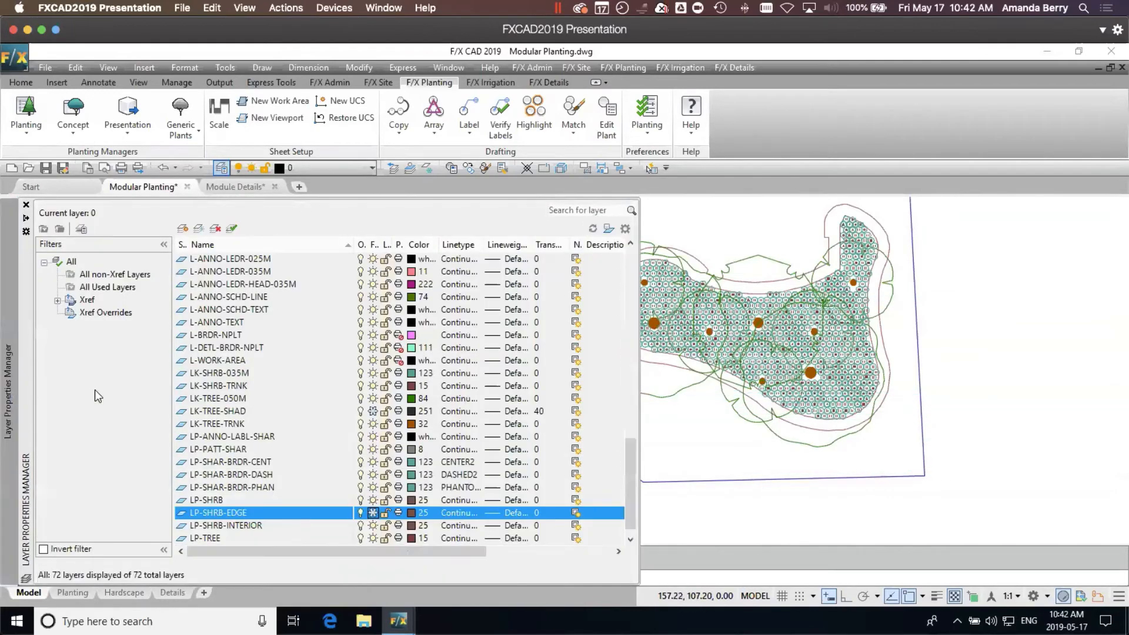
pyautogui.click(371, 513)
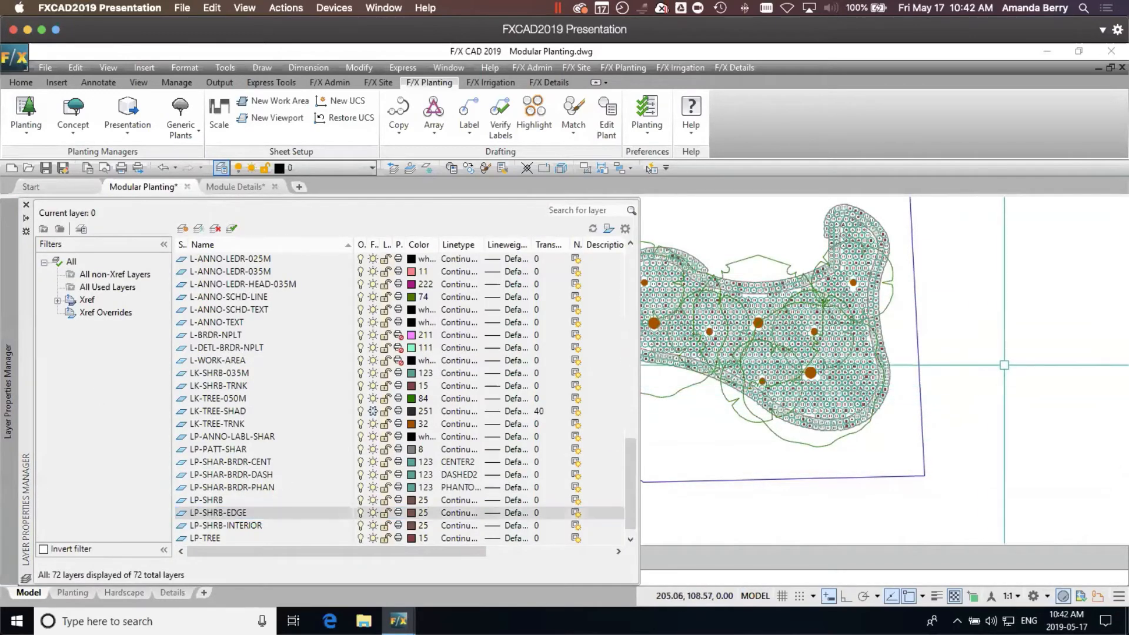
pyautogui.scroll(-2, 980, 342)
pyautogui.scroll(2, 980, 342)
pyautogui.scroll(8, 613, 280)
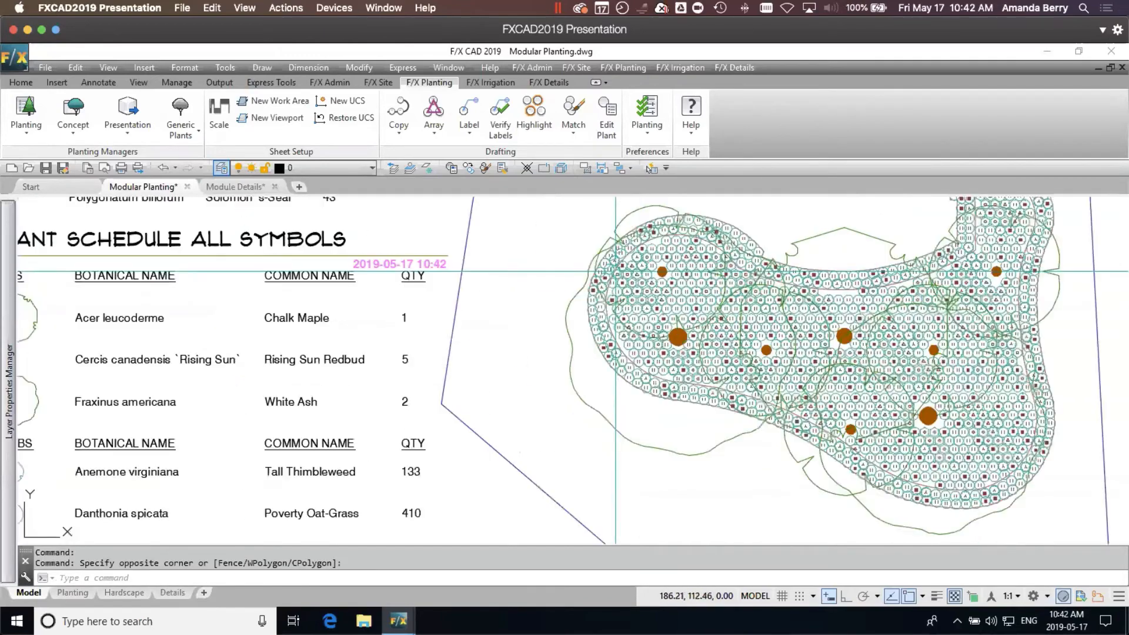
pyautogui.scroll(-6, 612, 278)
pyautogui.scroll(-4, 613, 277)
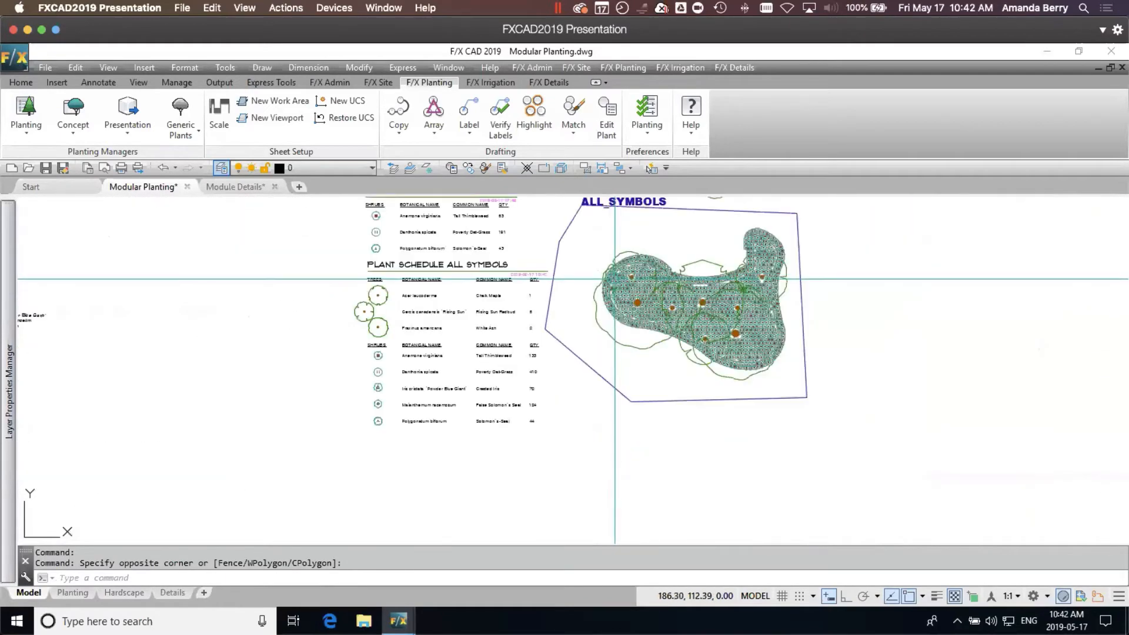
# - Move the regenerated All Symbols plant schedule beside the Valley Dry Calcareous Woodland edge and interior callouts, and clear the selection
pyautogui.click(388, 276)
pyautogui.click(368, 276)
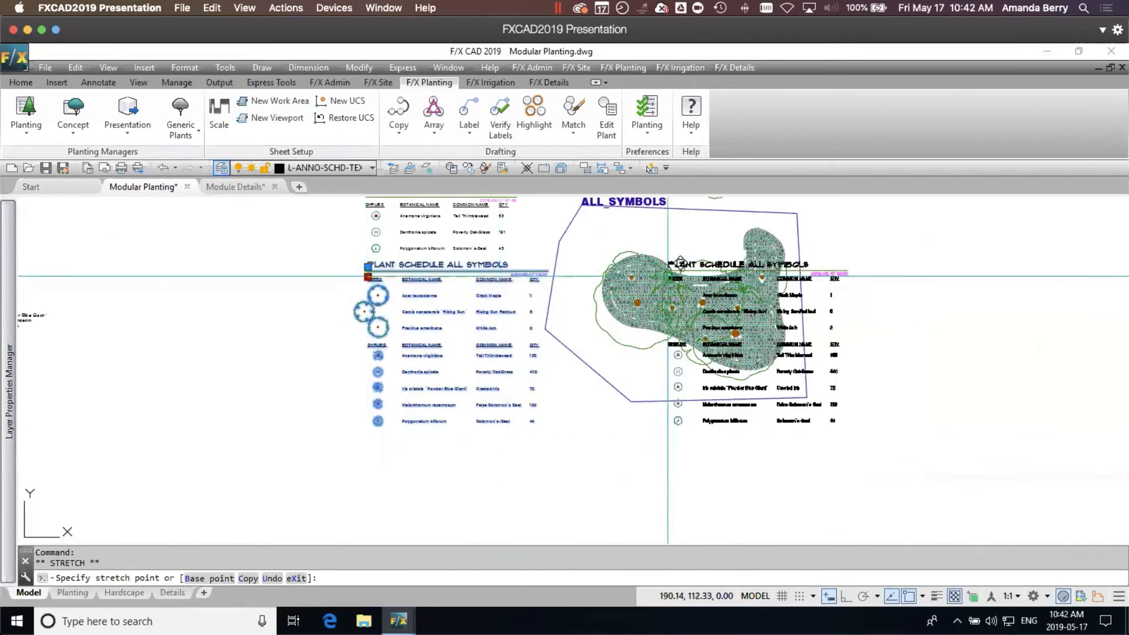
pyautogui.moveTo(667, 280)
pyautogui.mouseDown(button='middle')
pyautogui.moveTo(637, 446)
pyautogui.moveTo(645, 485)
pyautogui.mouseUp(button='middle')
pyautogui.moveTo(627, 311); pyautogui.dragTo(676, 410, button='middle')
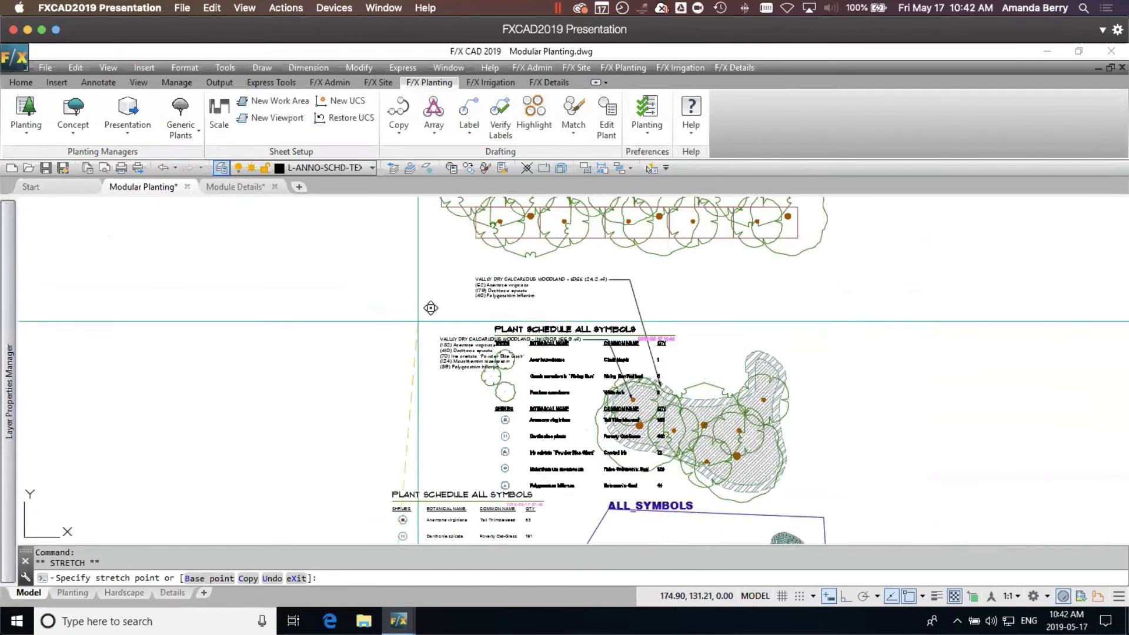
pyautogui.click(418, 321)
pyautogui.scroll(8, 334, 292)
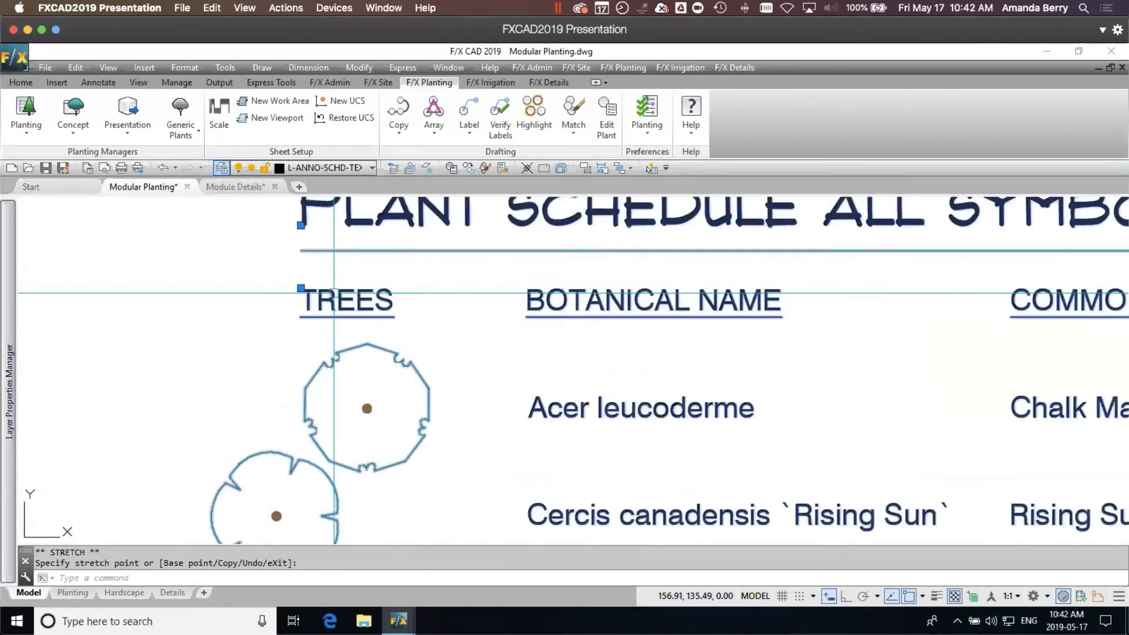
pyautogui.scroll(-10, 334, 292)
pyautogui.moveTo(691, 448); pyautogui.dragTo(600, 376, button='middle')
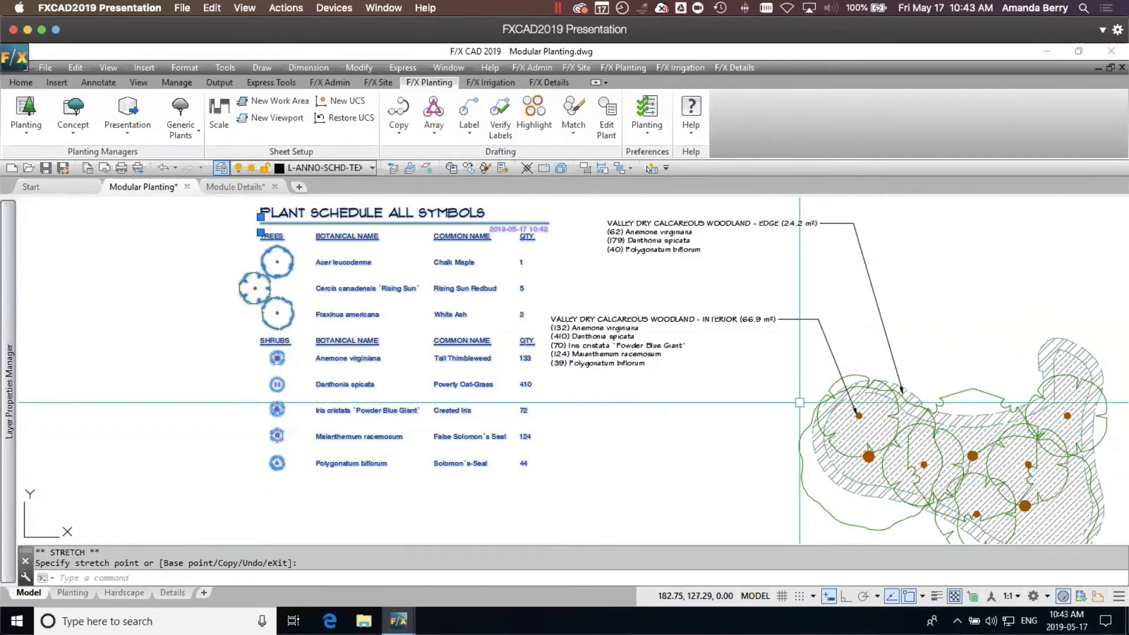
pyautogui.scroll(-2, 792, 402)
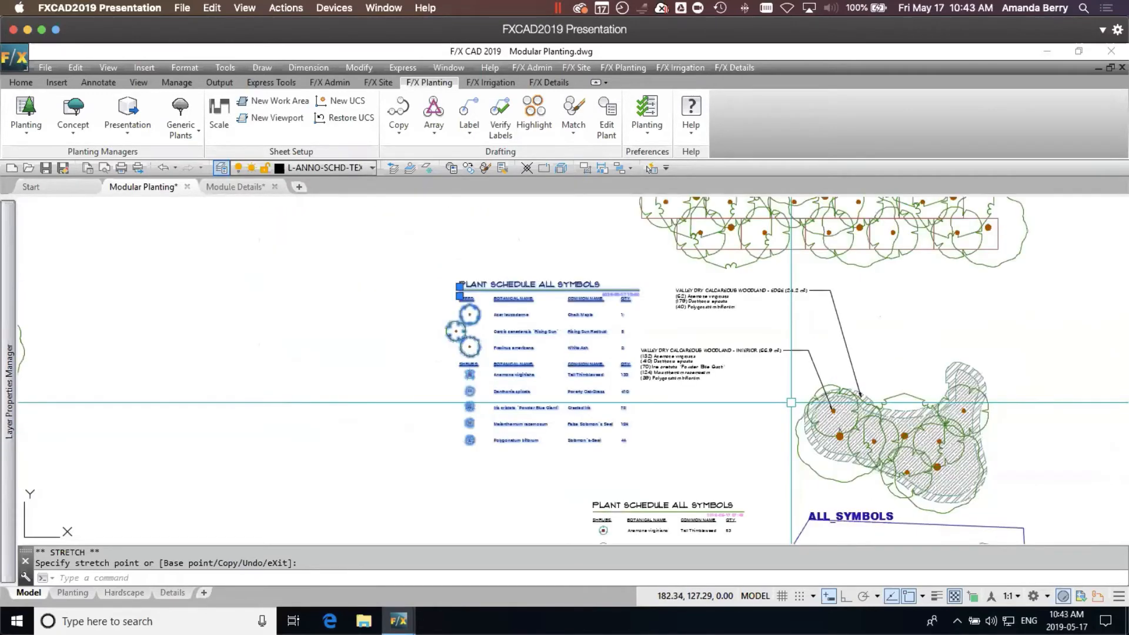
pyautogui.moveTo(790, 403); pyautogui.dragTo(730, 385, button='middle')
pyautogui.press('Escape')
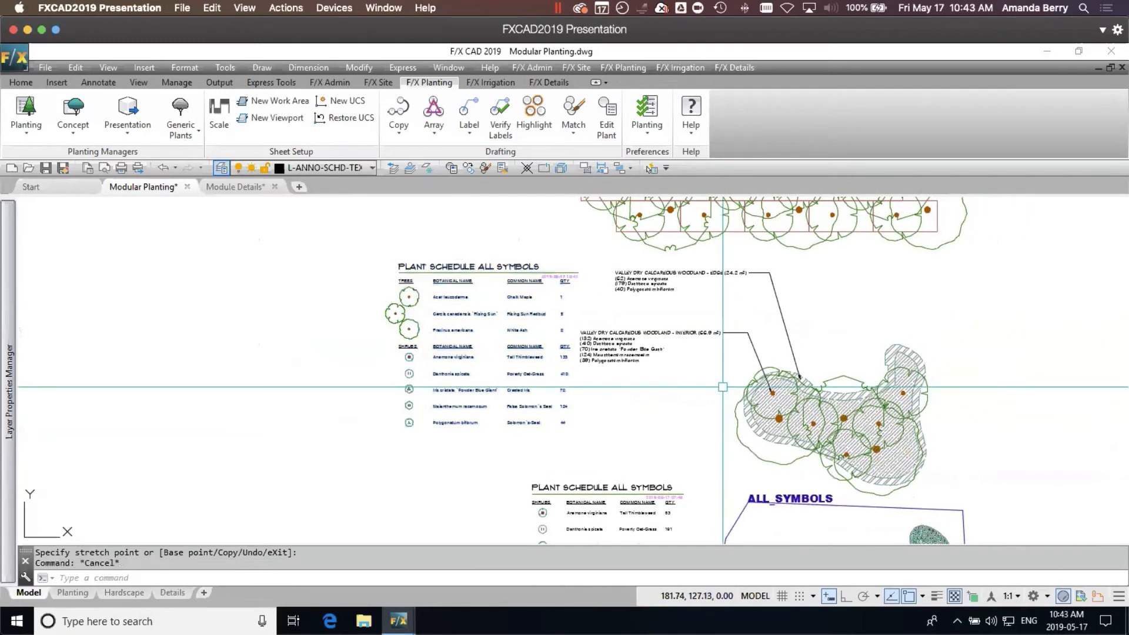
# - Examine the planting modules and their schedules alongside the hatched planting beds in the courtyard work area of the site plan
pyautogui.moveTo(779, 412); pyautogui.dragTo(715, 333, button='middle')
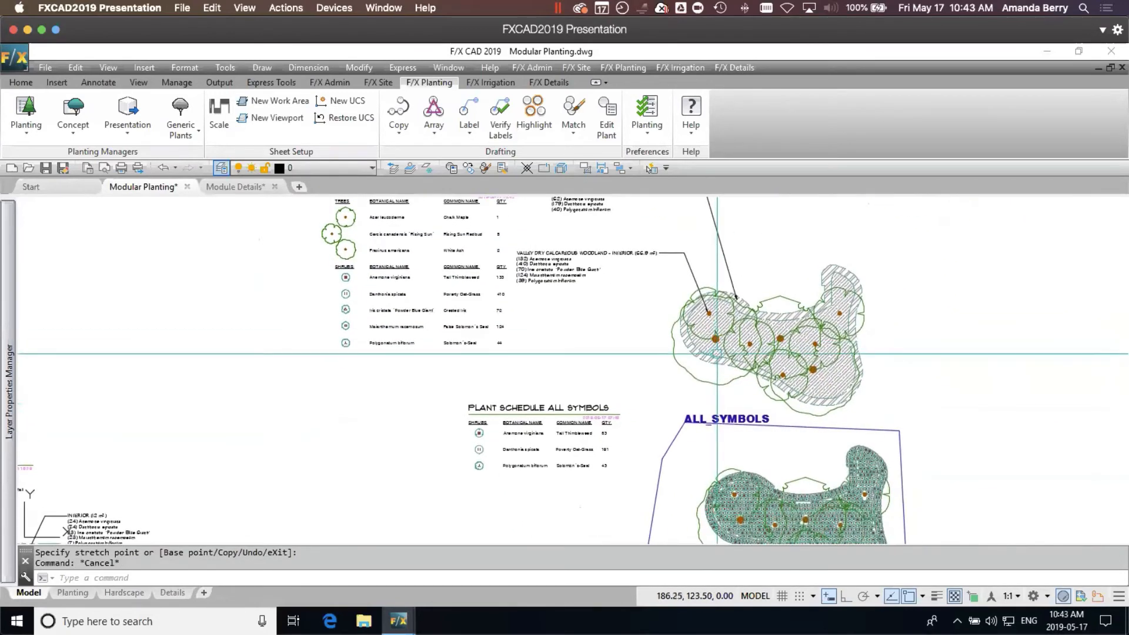
pyautogui.scroll(-2, 724, 365)
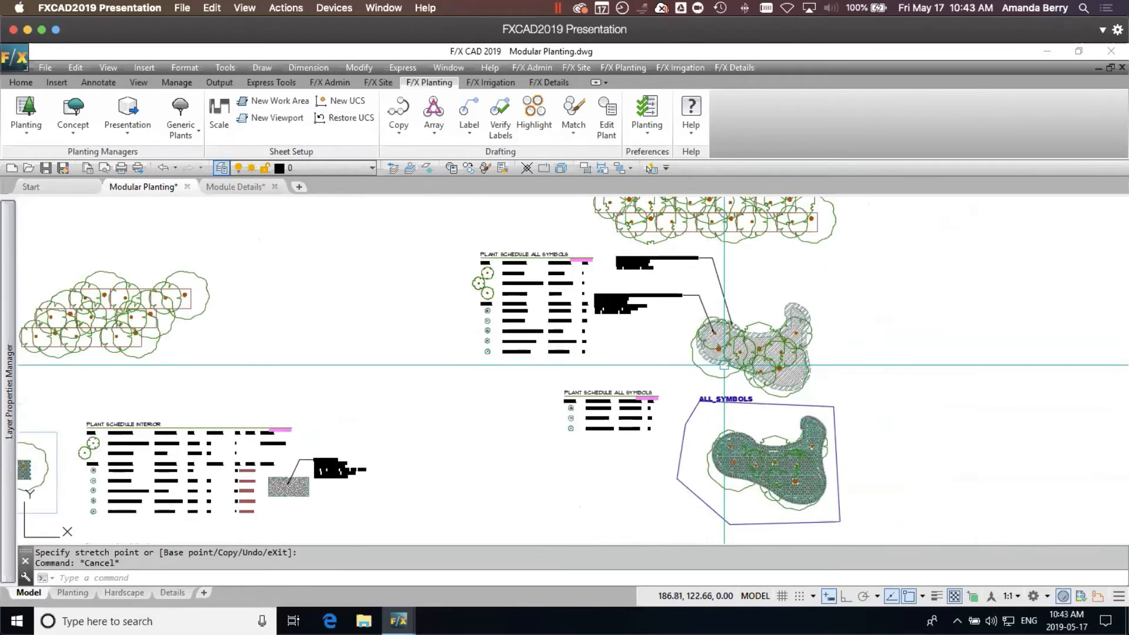
pyautogui.moveTo(655, 521)
pyautogui.mouseDown(button='middle')
pyautogui.moveTo(674, 383)
pyautogui.moveTo(852, 396)
pyautogui.moveTo(811, 408)
pyautogui.moveTo(835, 226)
pyautogui.mouseUp(button='middle')
pyautogui.scroll(-3, 812, 409)
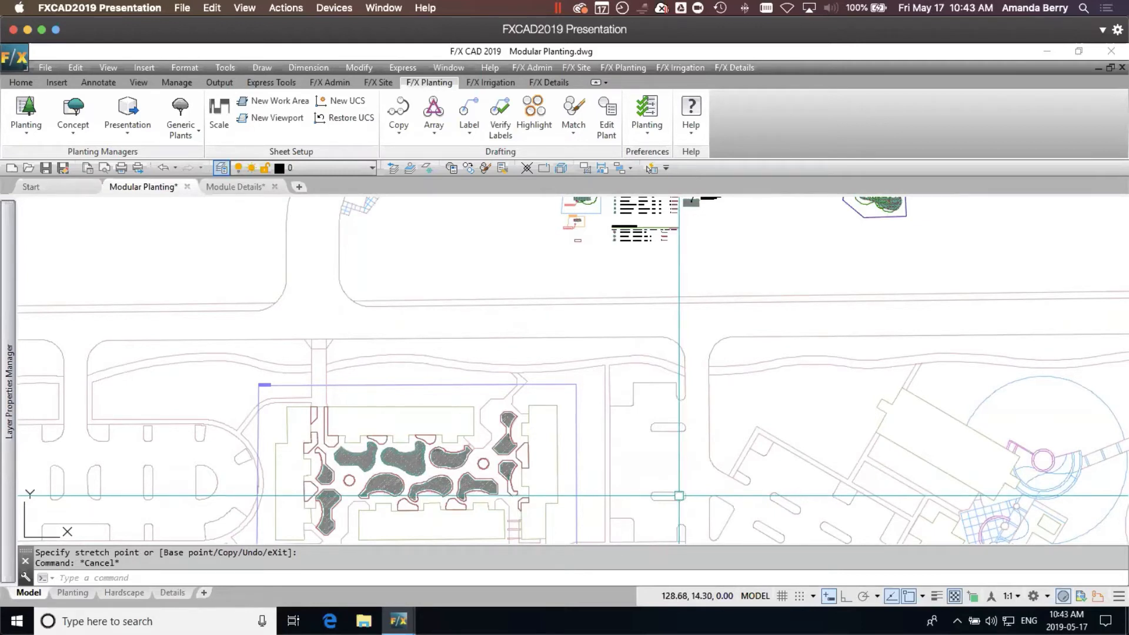
pyautogui.moveTo(529, 483); pyautogui.dragTo(628, 333, button='middle')
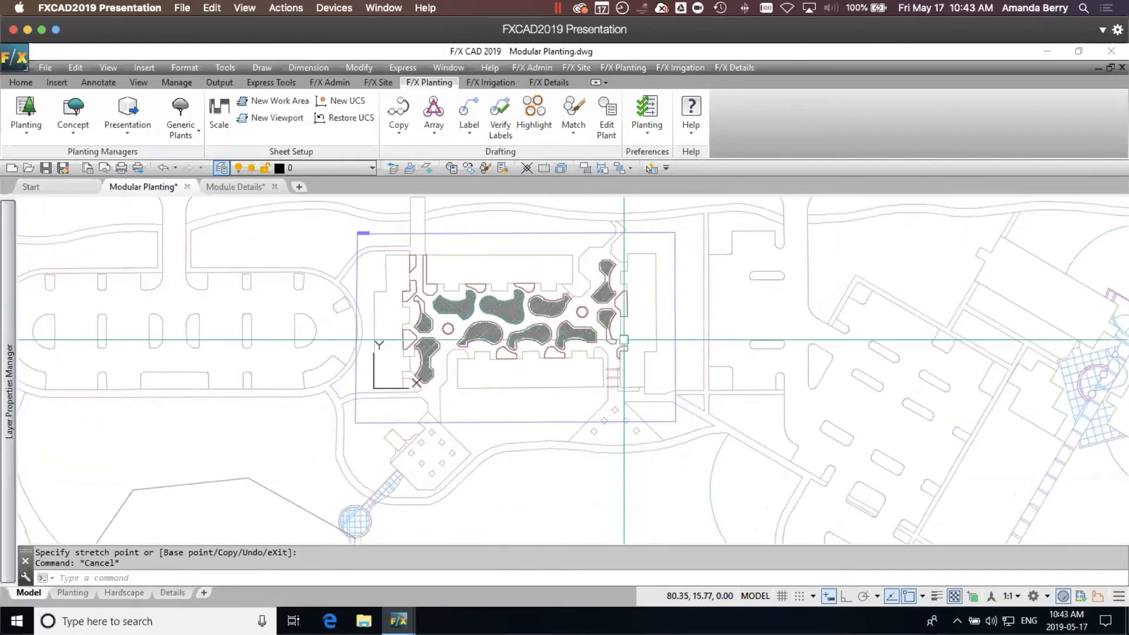
pyautogui.scroll(3, 475, 326)
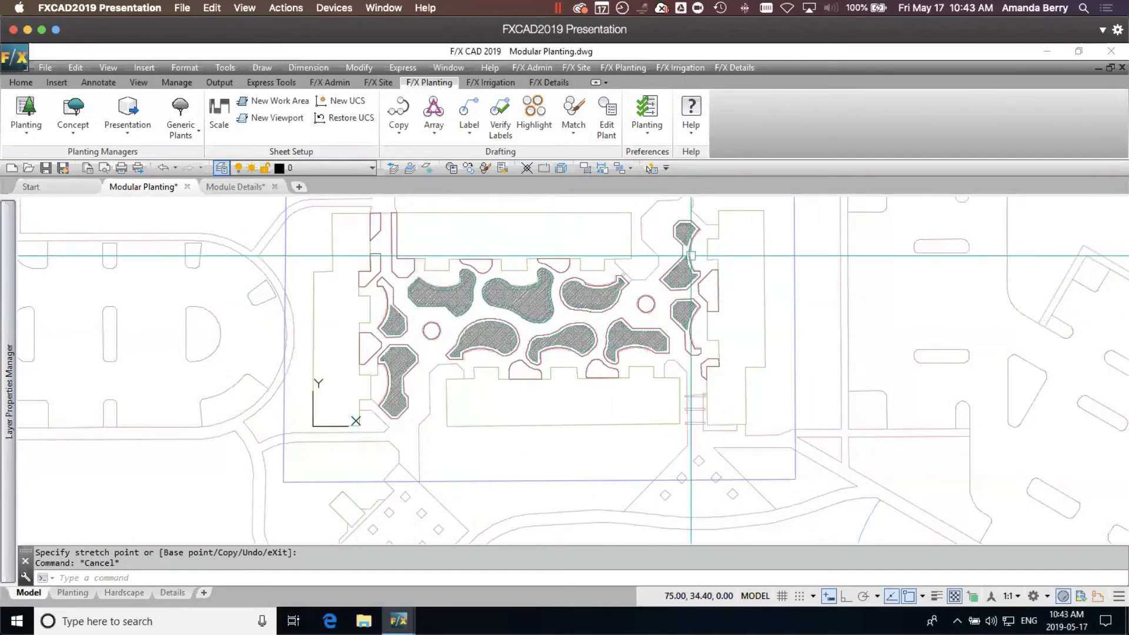
pyautogui.scroll(-2, 703, 313)
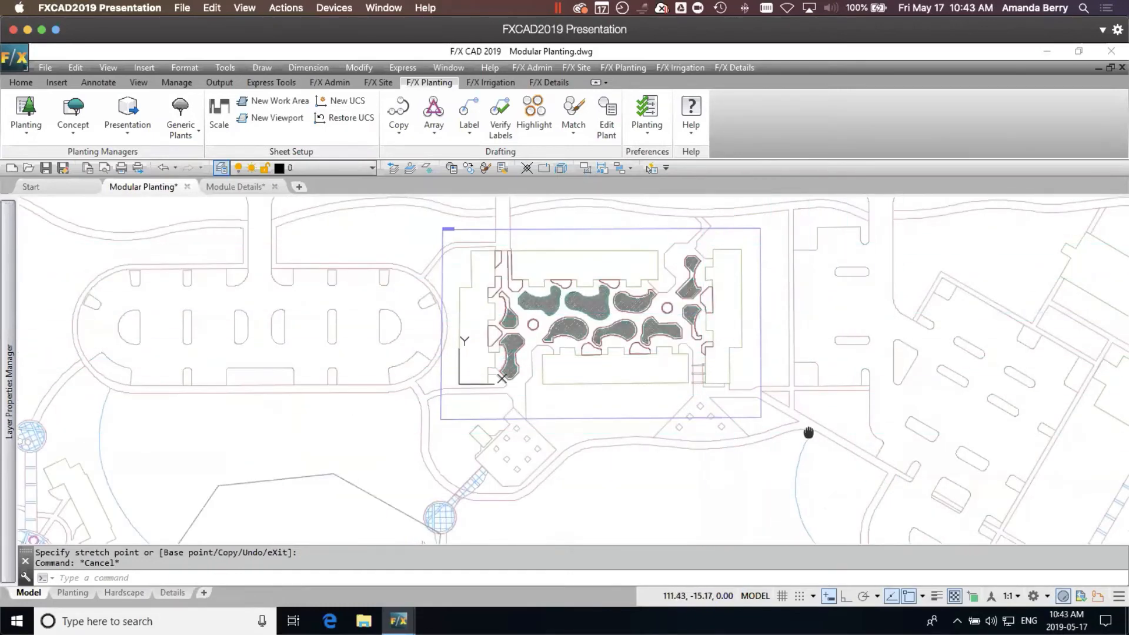
pyautogui.moveTo(808, 433)
pyautogui.mouseDown(button='middle')
pyautogui.moveTo(820, 469)
pyautogui.moveTo(722, 551)
pyautogui.mouseUp(button='middle')
pyautogui.moveTo(924, 272); pyautogui.dragTo(861, 448, button='middle')
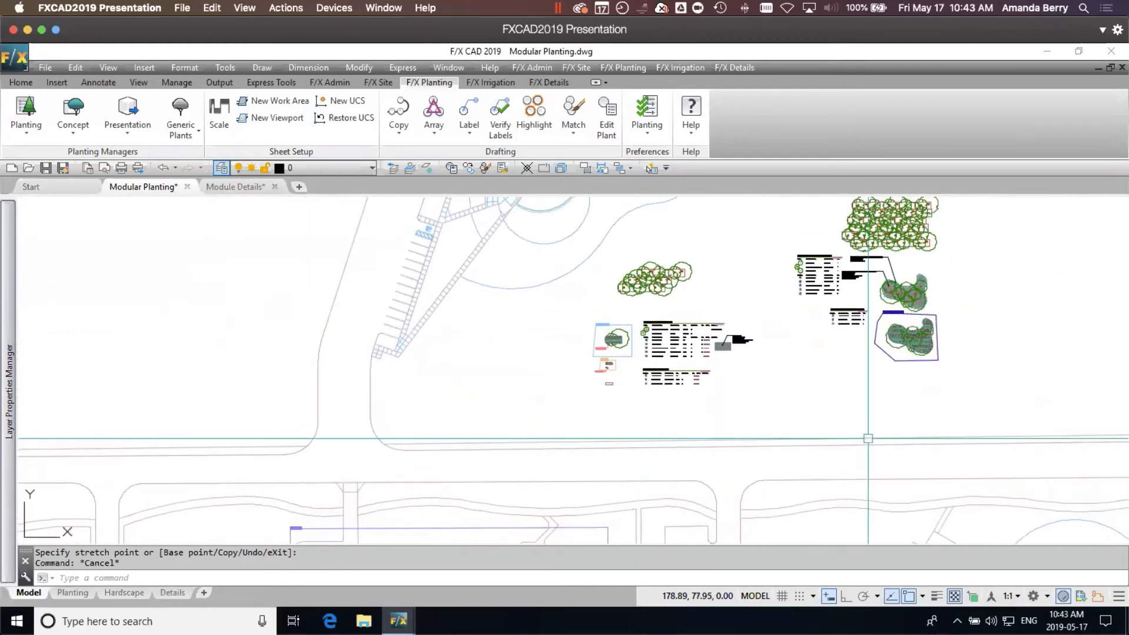
pyautogui.moveTo(729, 467); pyautogui.dragTo(864, 252, button='middle')
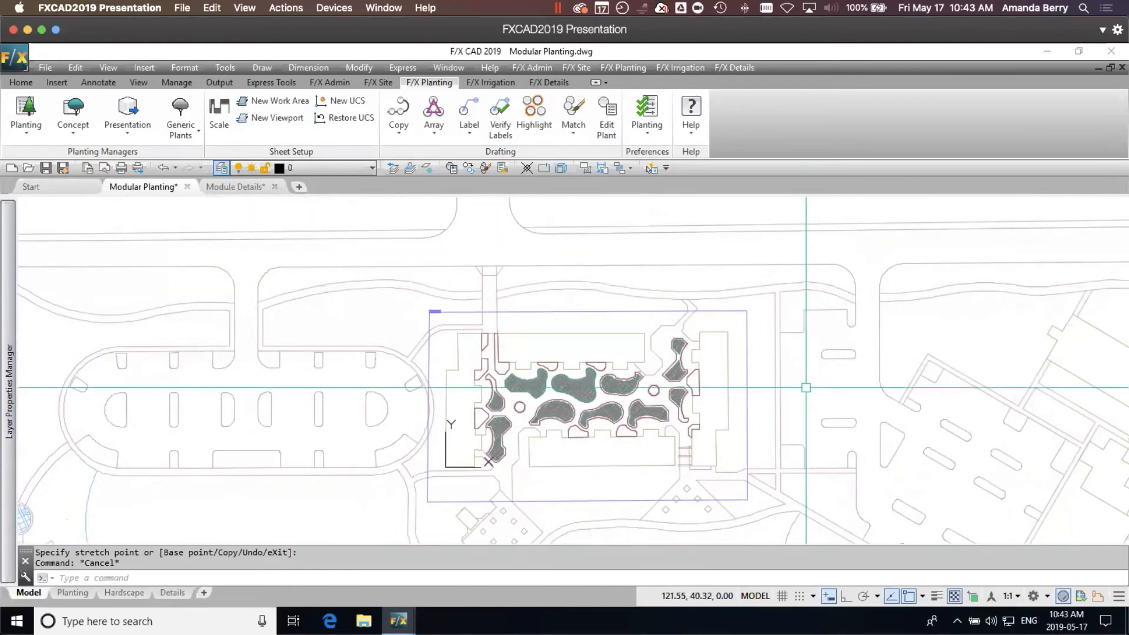
pyautogui.moveTo(806, 387)
pyautogui.mouseDown(button='middle')
pyautogui.moveTo(839, 365)
pyautogui.moveTo(829, 307)
pyautogui.moveTo(794, 306)
pyautogui.mouseUp(button='middle')
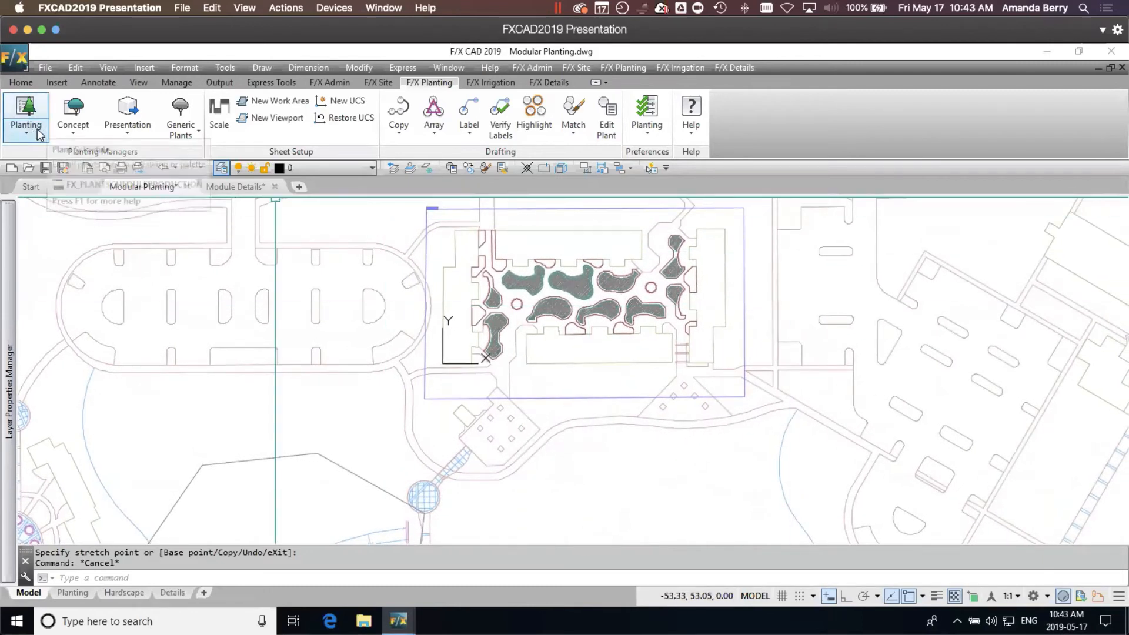
# - Try to generate a new plant schedule in the drawing for the courtyard work area, using the current schedule options
pyautogui.click(70, 127)
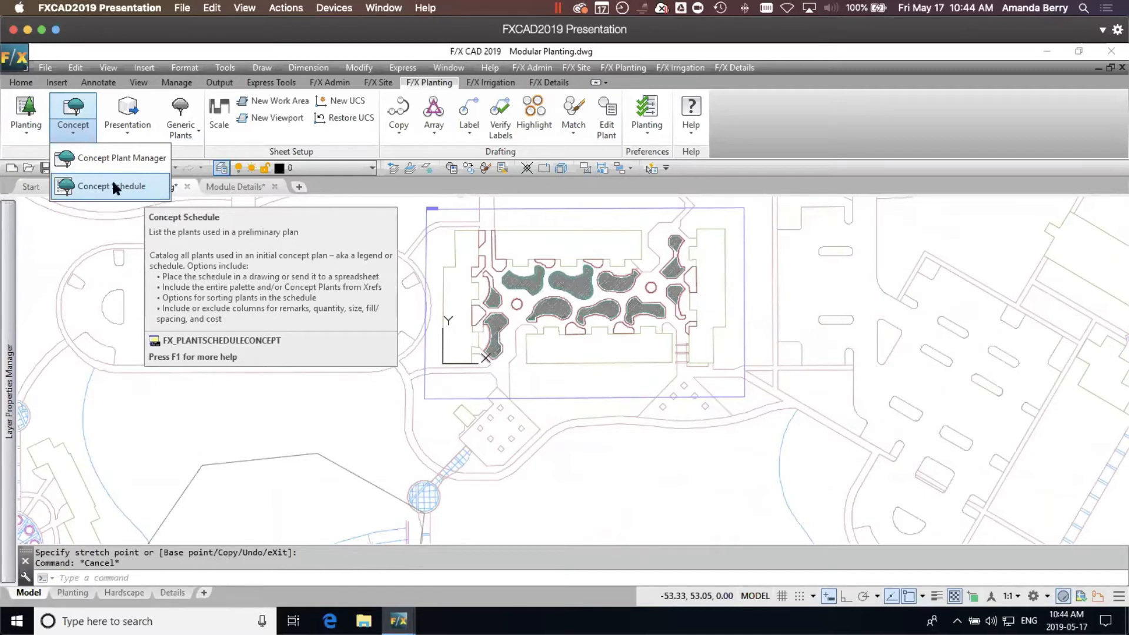
pyautogui.click(34, 130)
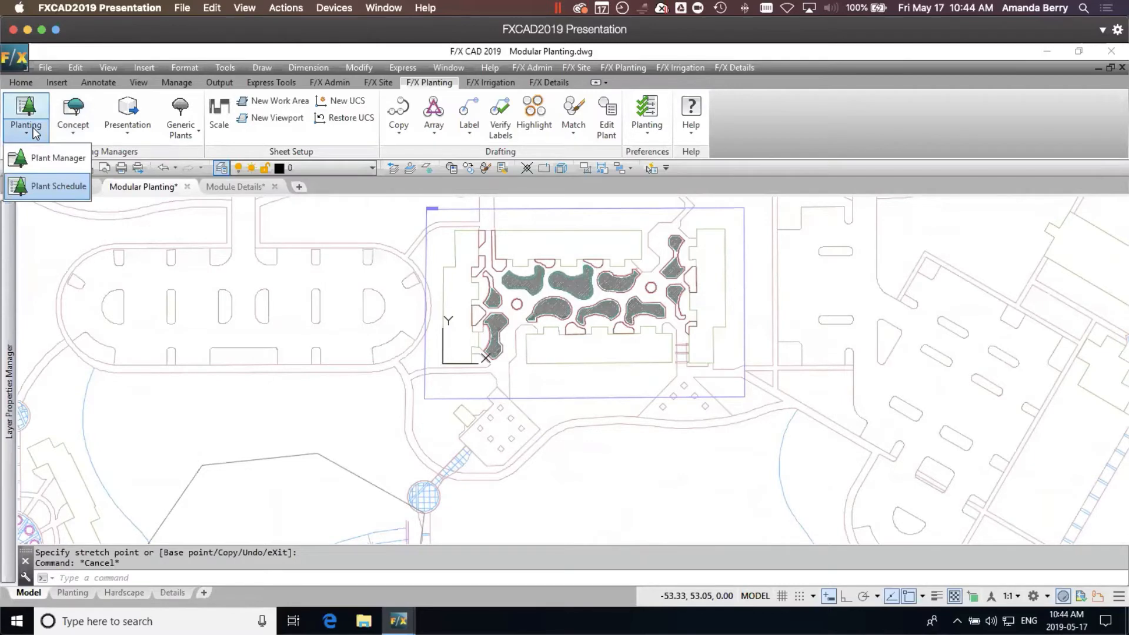
pyautogui.click(49, 188)
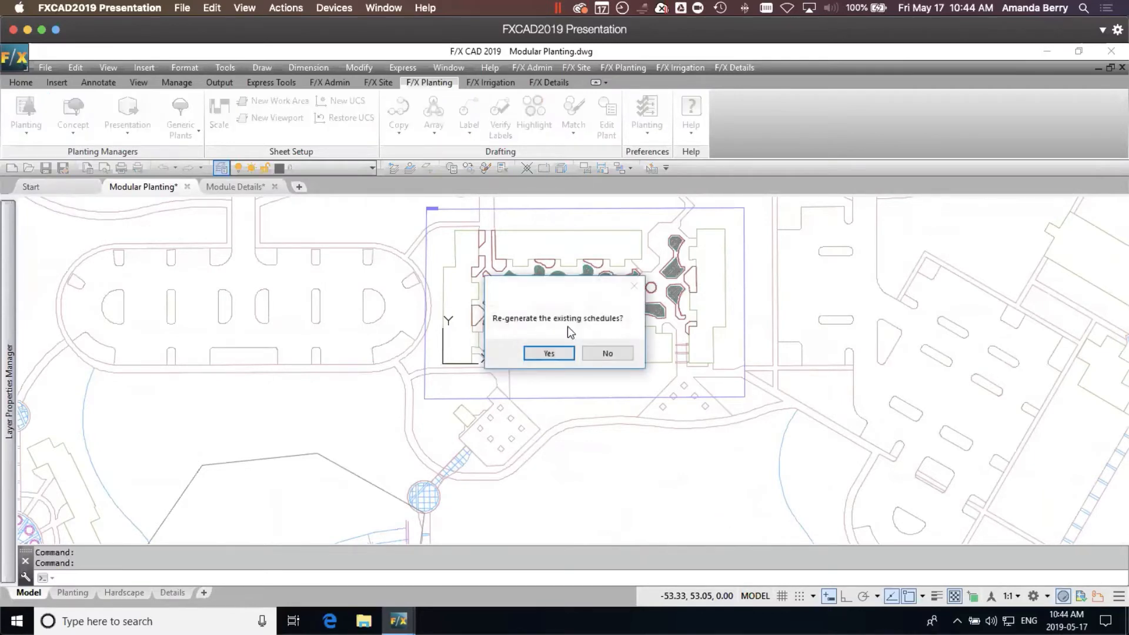
pyautogui.click(606, 354)
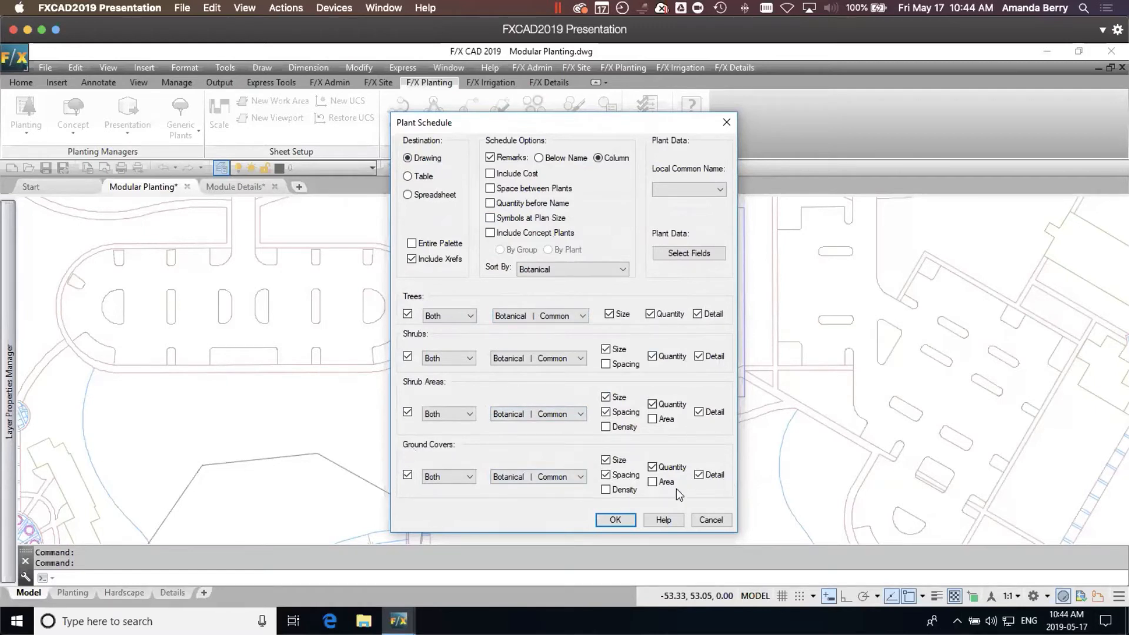
pyautogui.click(624, 520)
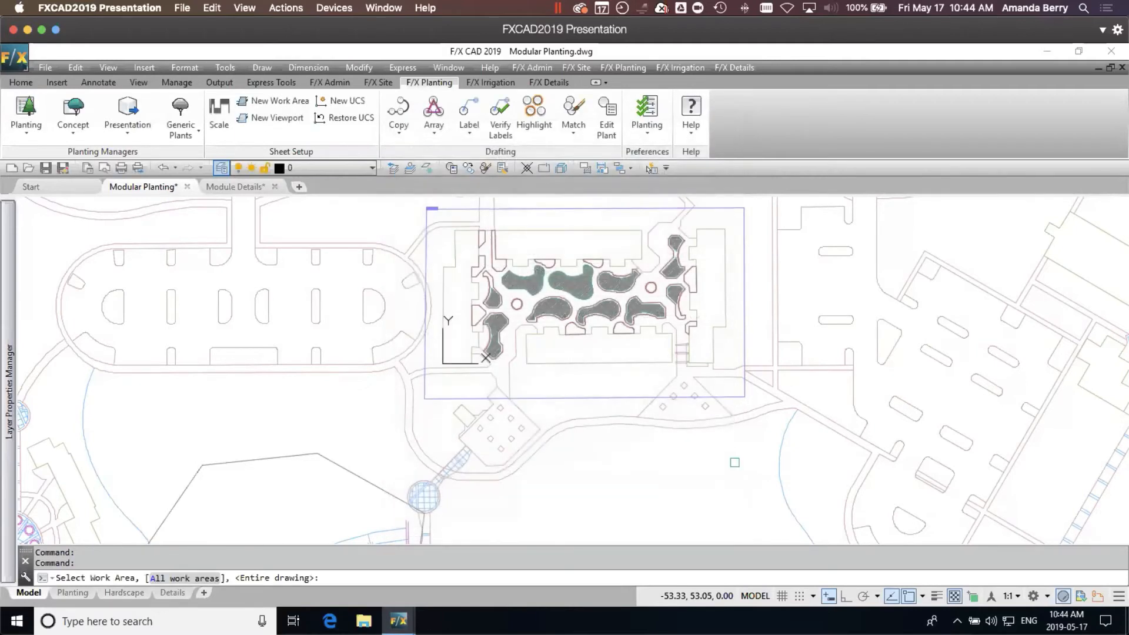
pyautogui.click(617, 398)
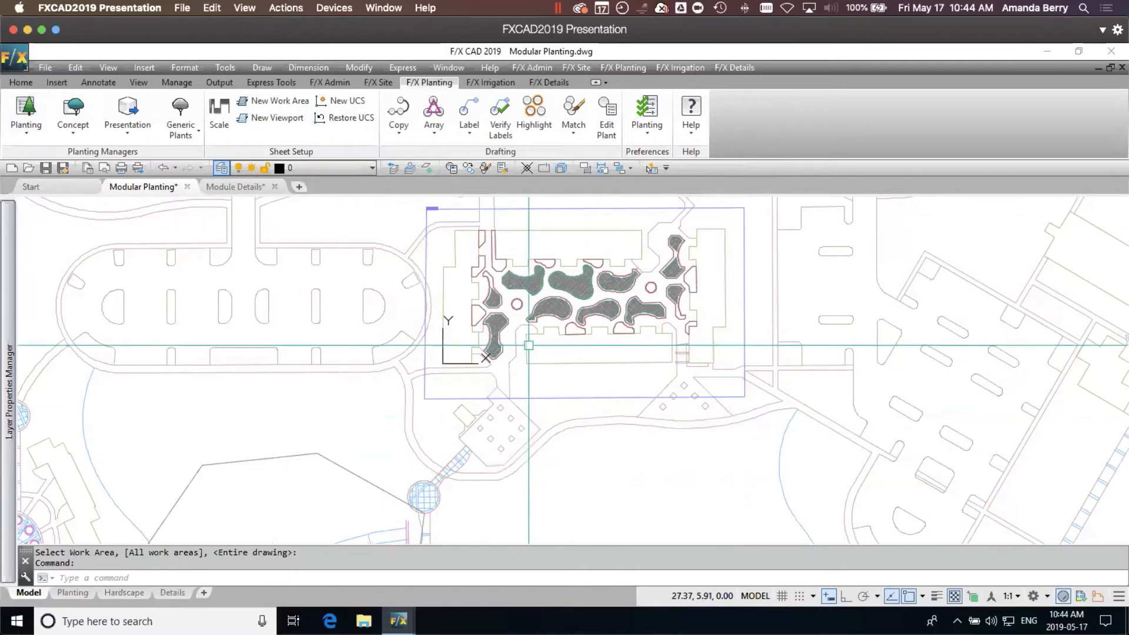
# - Generate a plant schedule in the drawing for the courtyard work area, with concept plants included by group and remarks in a column
pyautogui.click(31, 106)
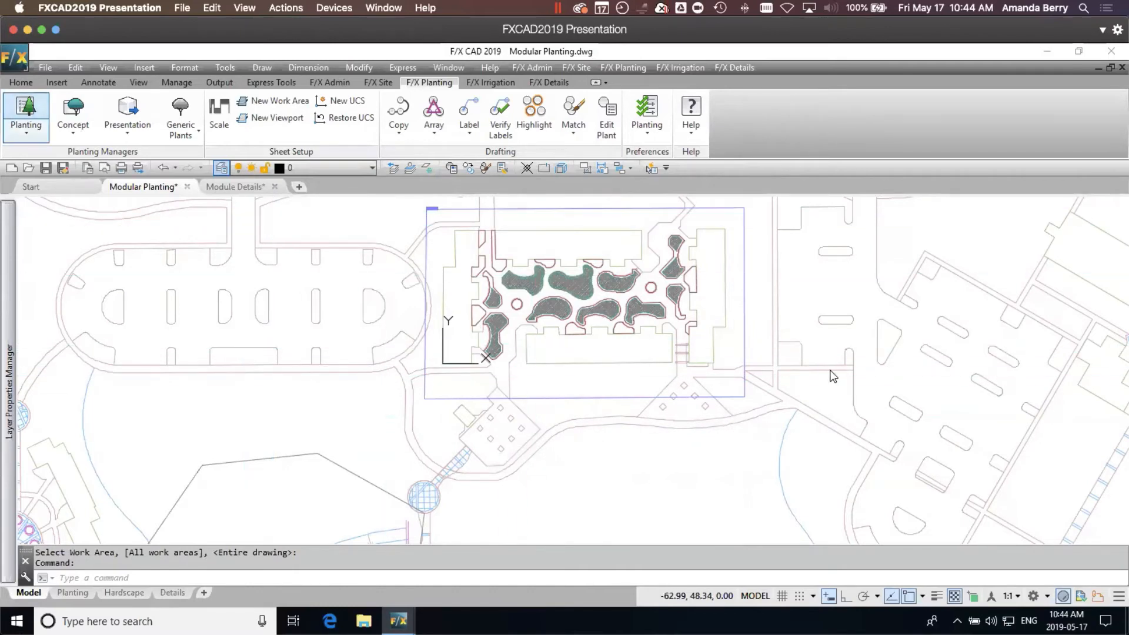
pyautogui.click(615, 352)
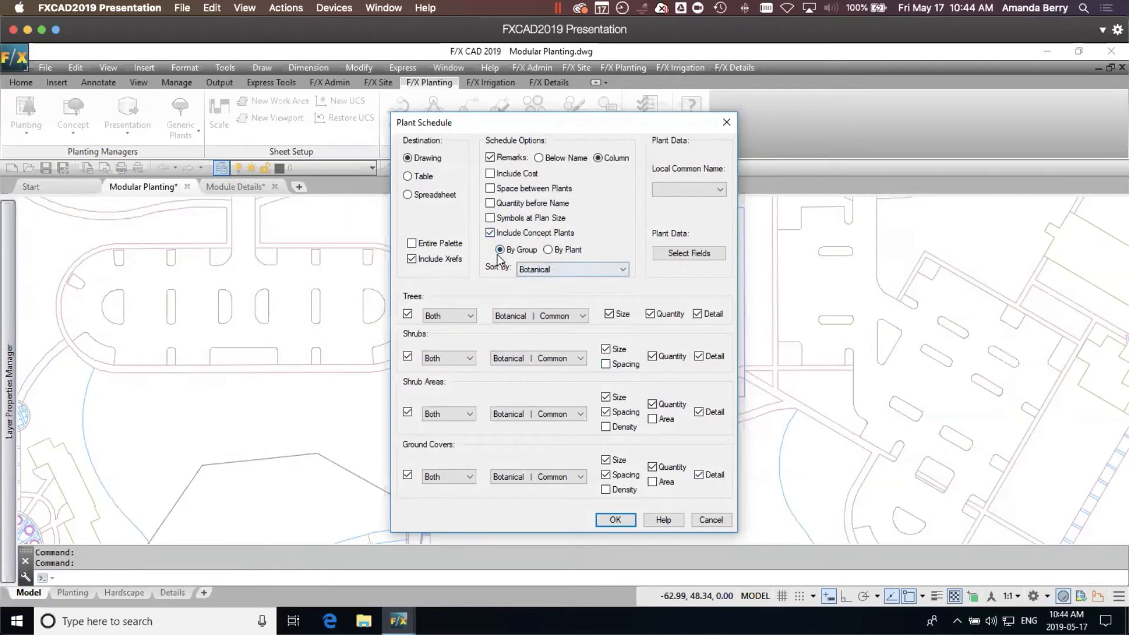
pyautogui.click(615, 520)
pyautogui.click(575, 400)
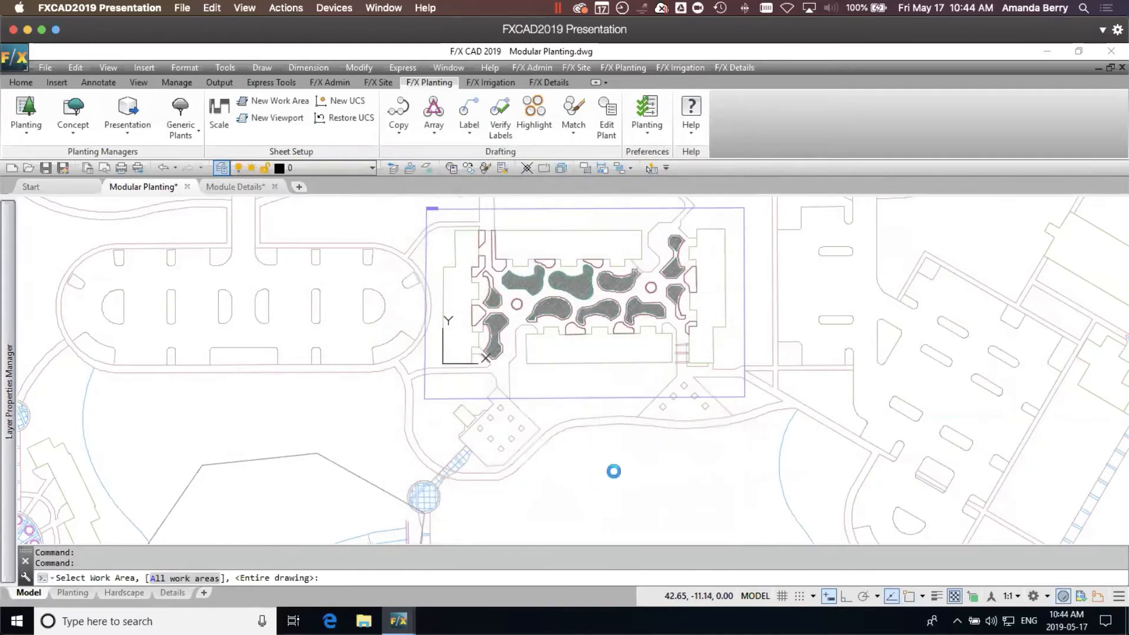
pyautogui.moveTo(614, 481); pyautogui.dragTo(610, 462, button='middle')
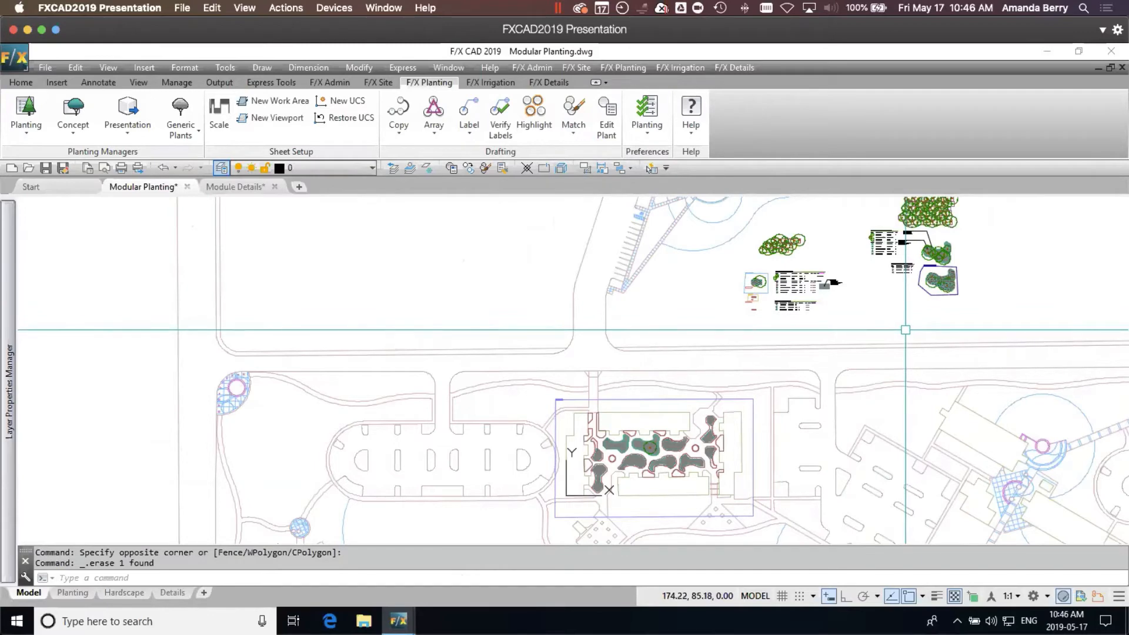
# - Examine the All Symbols plant schedules and planting beds alongside the Interior and Edge module schedules
pyautogui.scroll(3, 903, 320)
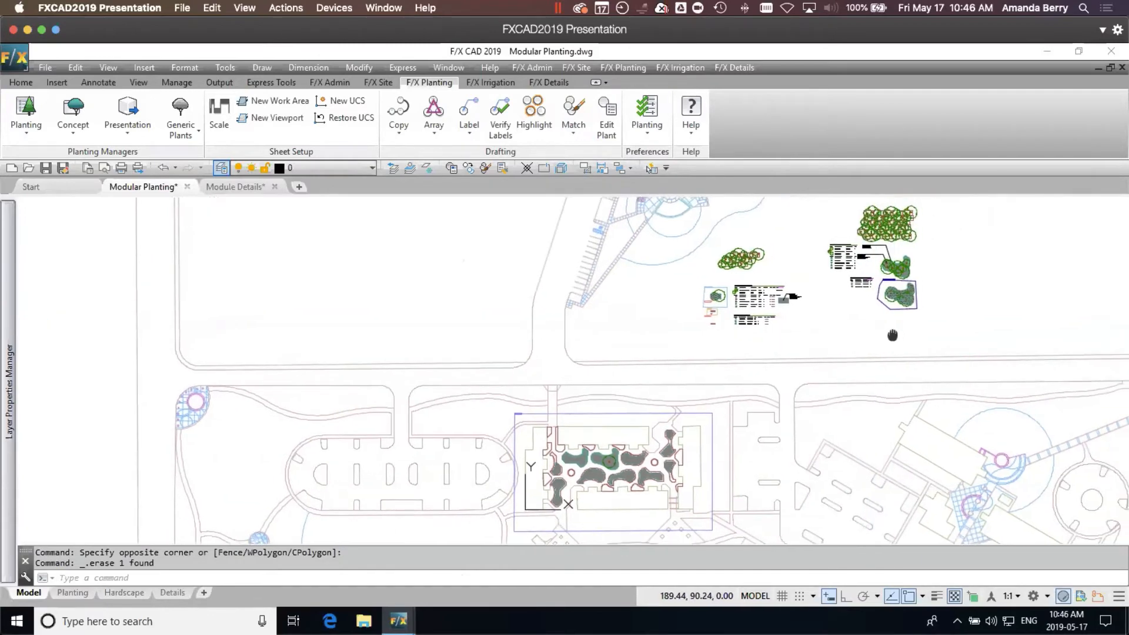
pyautogui.scroll(3, 898, 282)
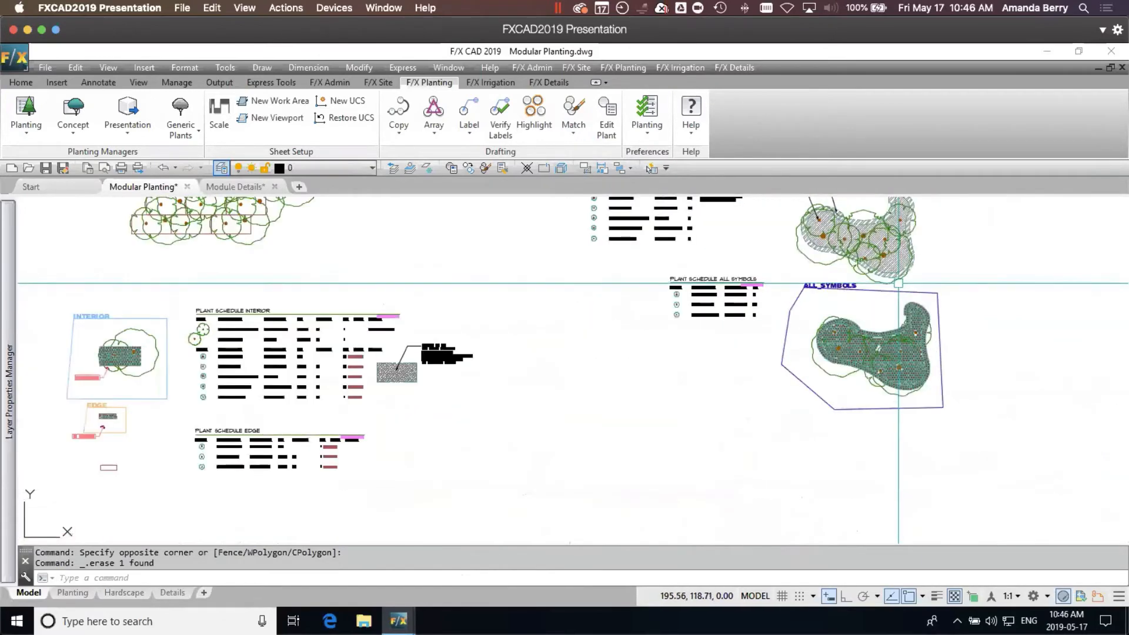
pyautogui.moveTo(925, 254)
pyautogui.mouseDown(button='middle')
pyautogui.moveTo(803, 351)
pyautogui.moveTo(802, 333)
pyautogui.moveTo(779, 331)
pyautogui.mouseUp(button='middle')
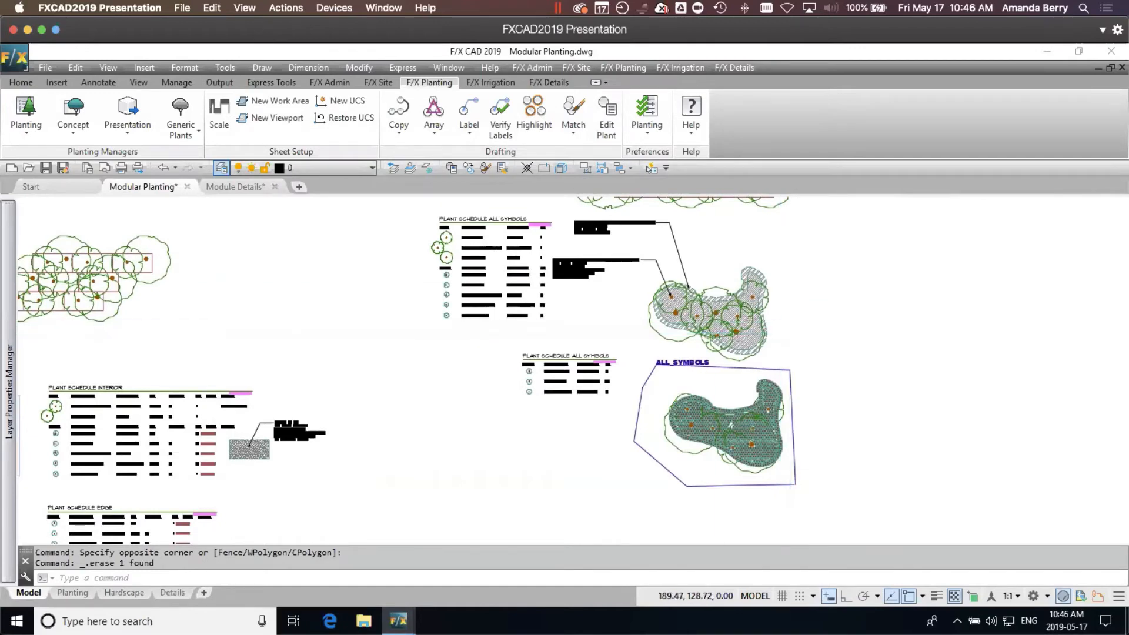
pyautogui.scroll(1, 694, 274)
pyautogui.scroll(-1, 715, 347)
pyautogui.scroll(3, 529, 377)
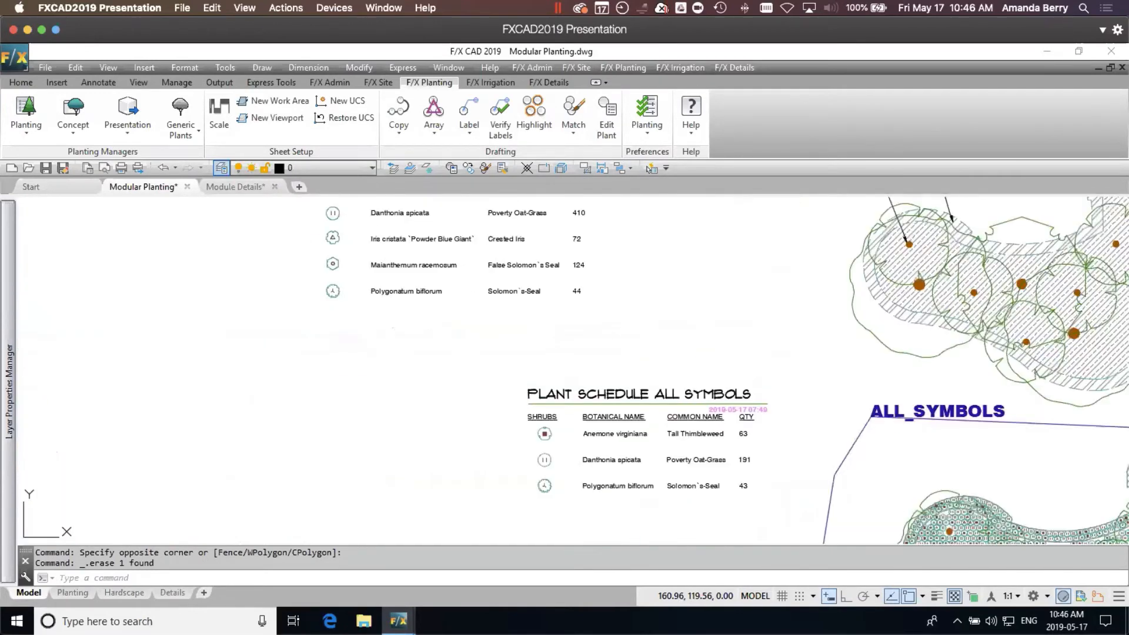
pyautogui.moveTo(429, 382); pyautogui.dragTo(667, 323, button='middle')
pyautogui.scroll(-6, 732, 301)
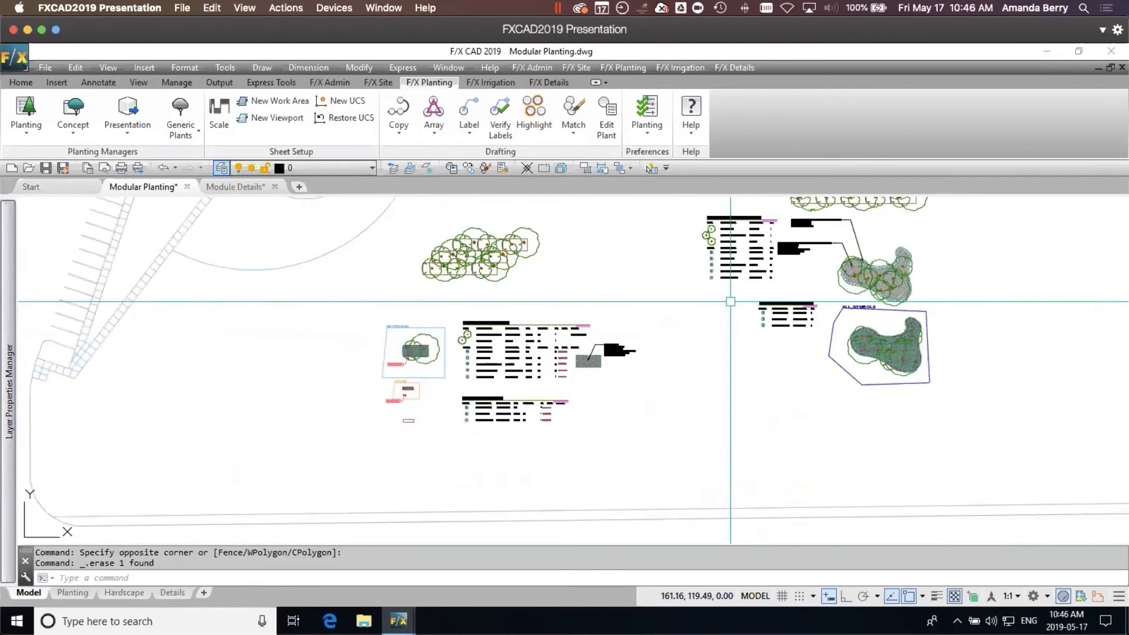
pyautogui.scroll(6, 476, 349)
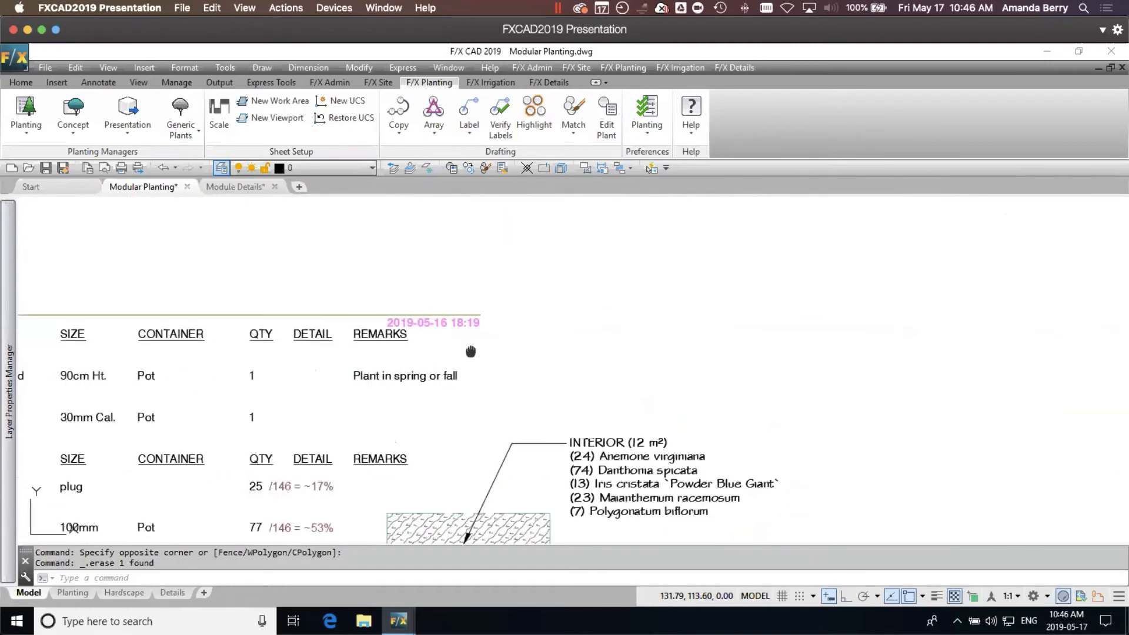
# - Copy the Interior module's trees and herbaceous plants to the clipboard with a base point just beyond the module's lower-right corner
pyautogui.moveTo(205, 366)
pyautogui.mouseDown(button='middle')
pyautogui.moveTo(680, 329)
pyautogui.moveTo(680, 348)
pyautogui.mouseUp(button='middle')
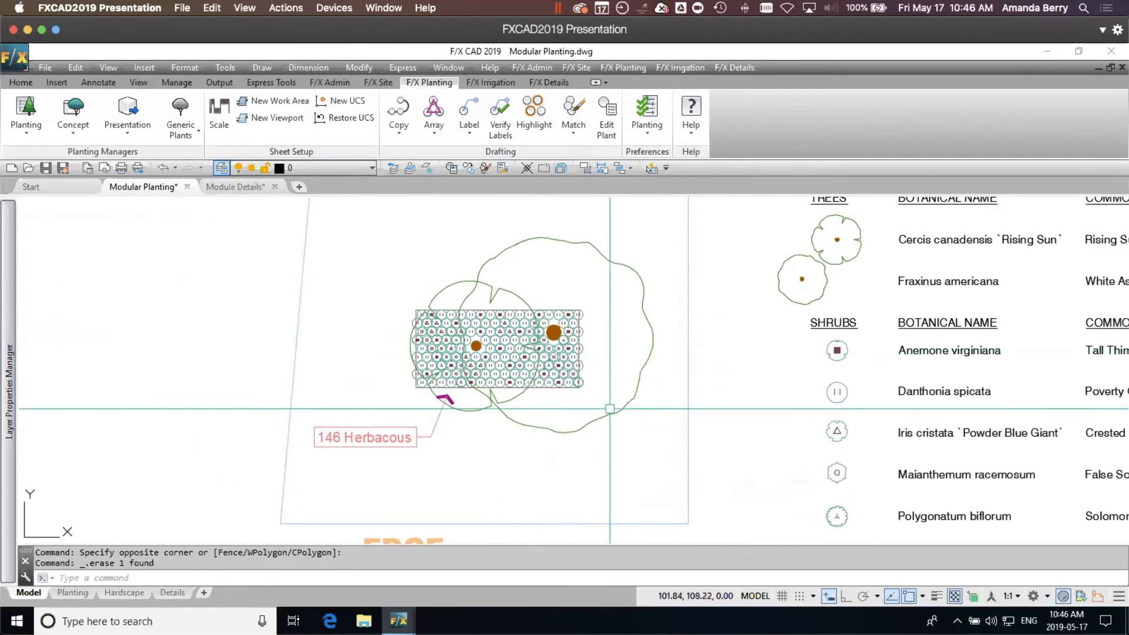
pyautogui.click(651, 431)
pyautogui.click(400, 237)
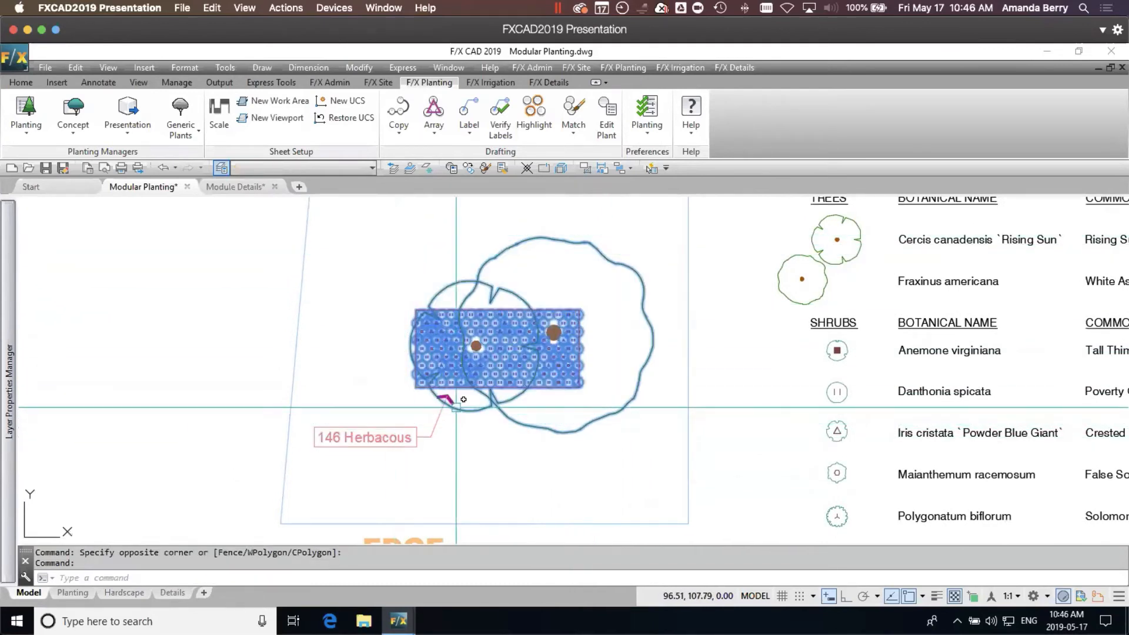
pyautogui.click(30, 82)
pyautogui.click(1051, 136)
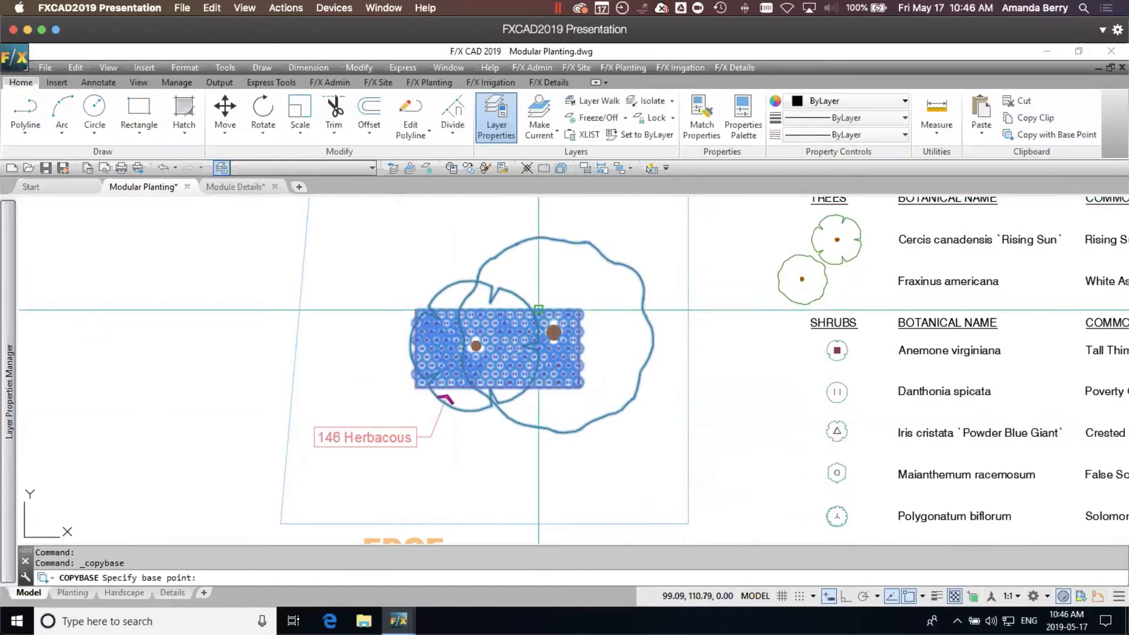
pyautogui.click(594, 405)
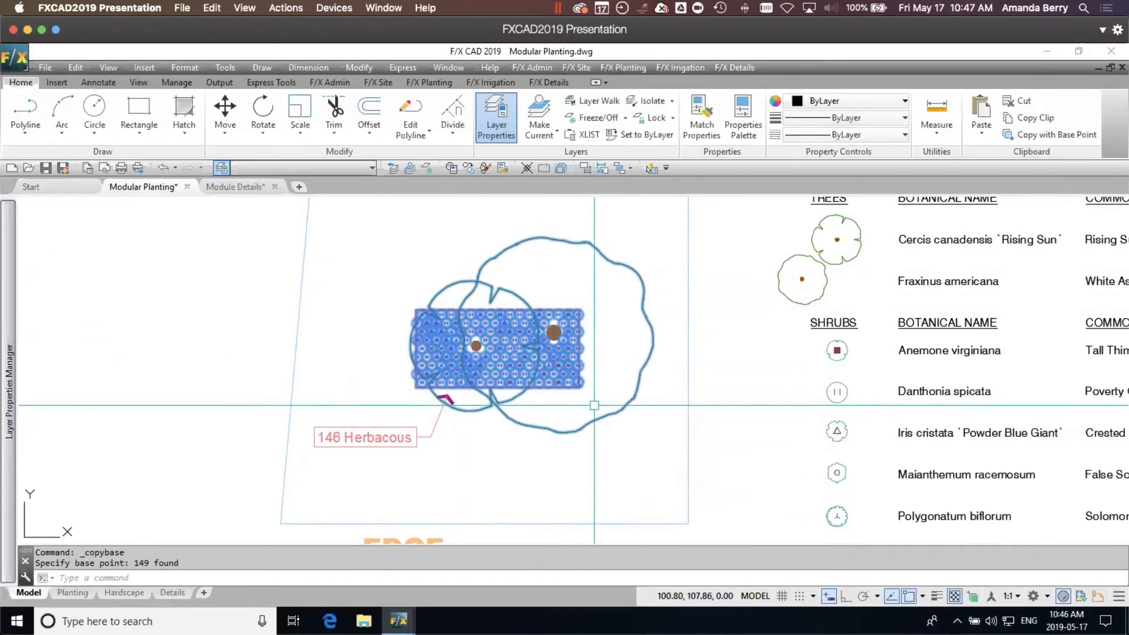
pyautogui.scroll(-2, 594, 405)
pyautogui.press('Escape')
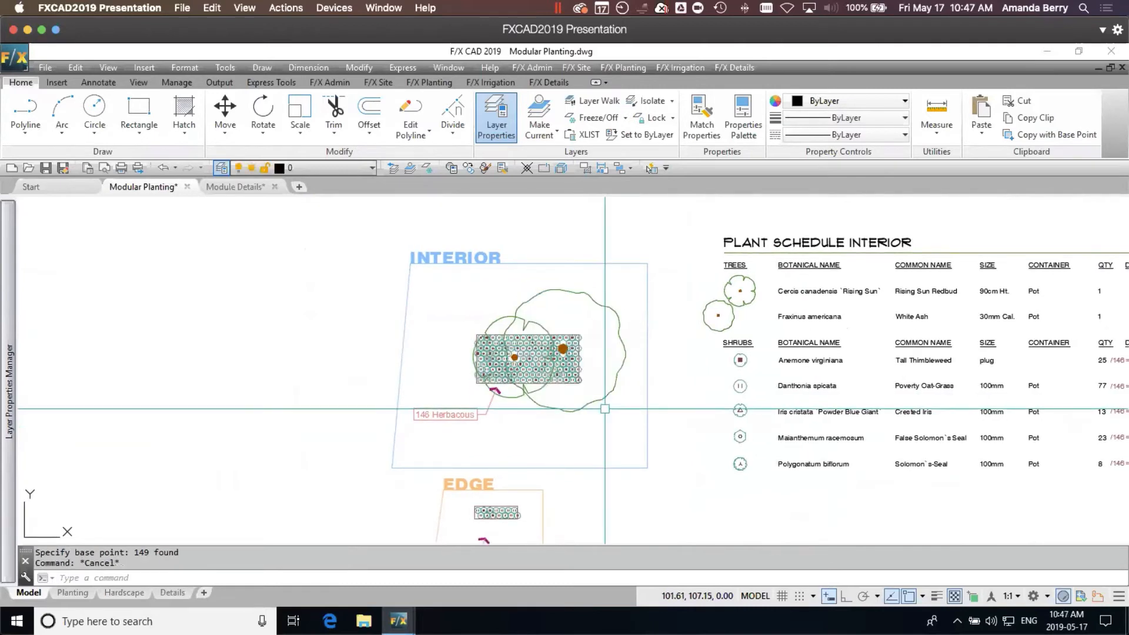
# - Paste the copied Interior module into the Module Details drawing, below the Valley Dry Calcareous Woodland - Interior detail
pyautogui.click(250, 189)
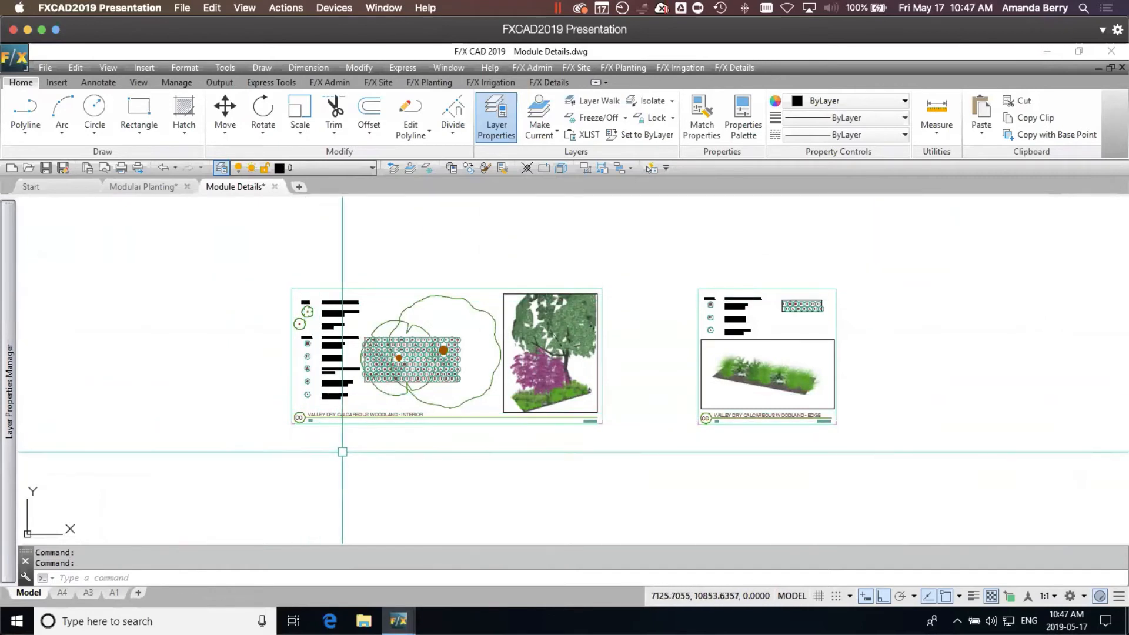
pyautogui.hotkey('ctrl', 'v')
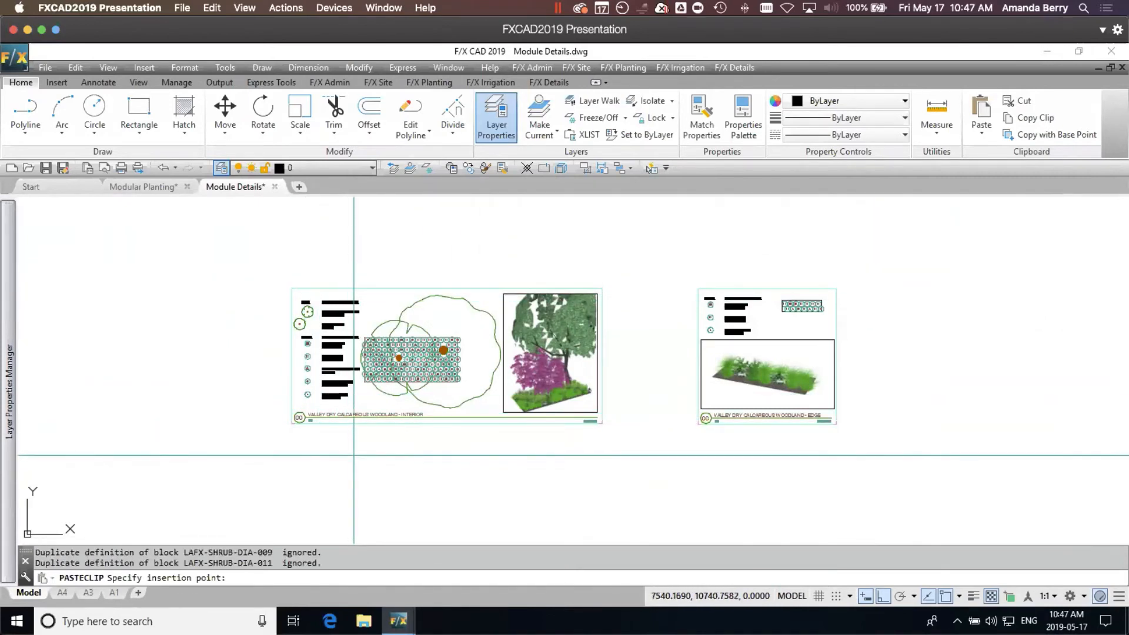
pyautogui.click(394, 486)
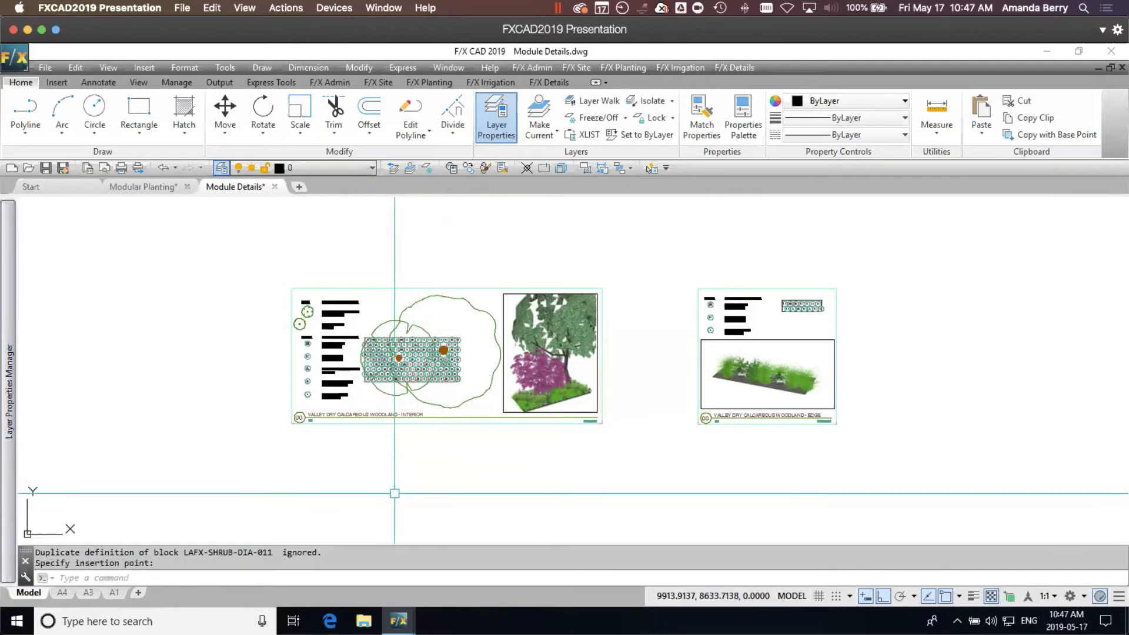
# - Scale the pasted Interior module by a factor of 1000 from a point near its upper-left corner
pyautogui.scroll(2, 395, 493)
pyautogui.click(403, 492)
pyautogui.click(378, 473)
pyautogui.moveTo(431, 504); pyautogui.dragTo(429, 436, button='middle')
pyautogui.scroll(5, 392, 413)
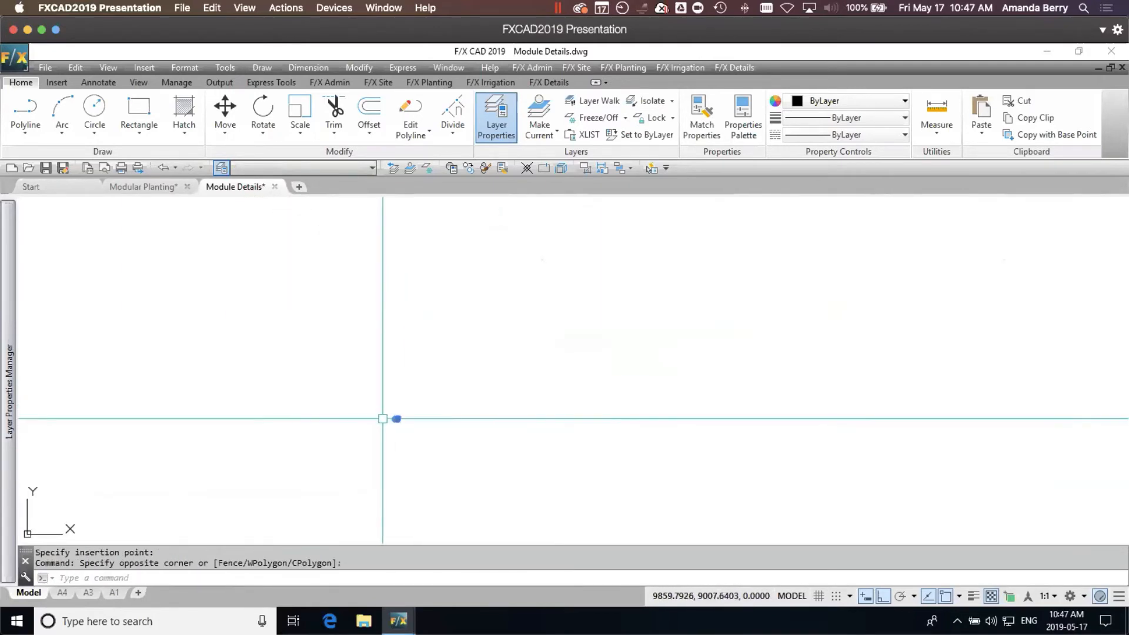
pyautogui.scroll(5, 385, 418)
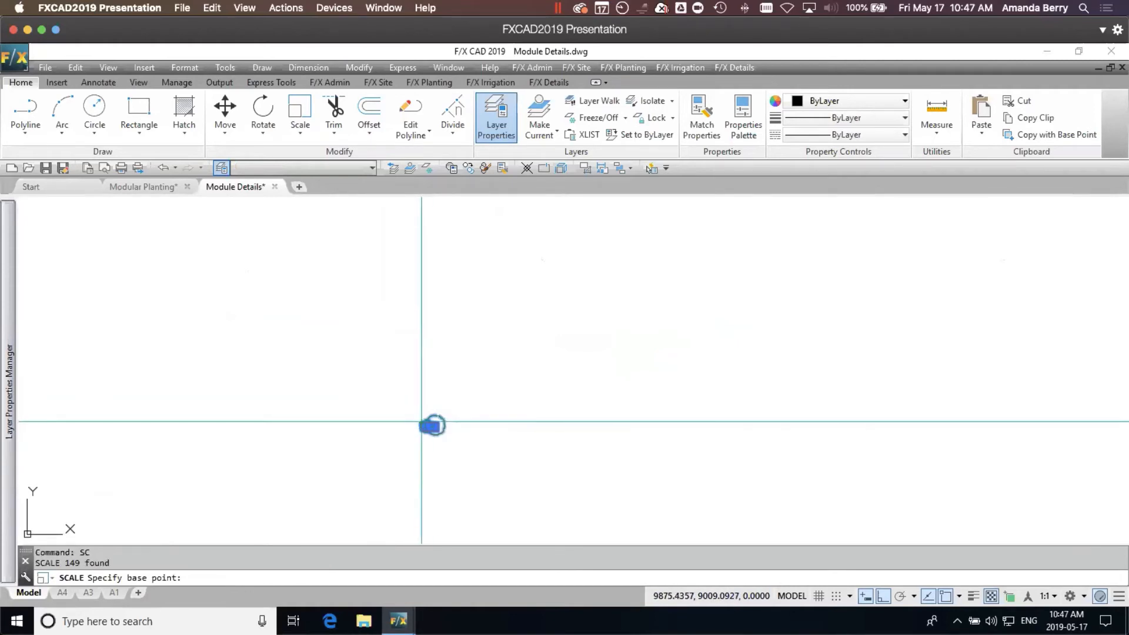
pyautogui.click(429, 422)
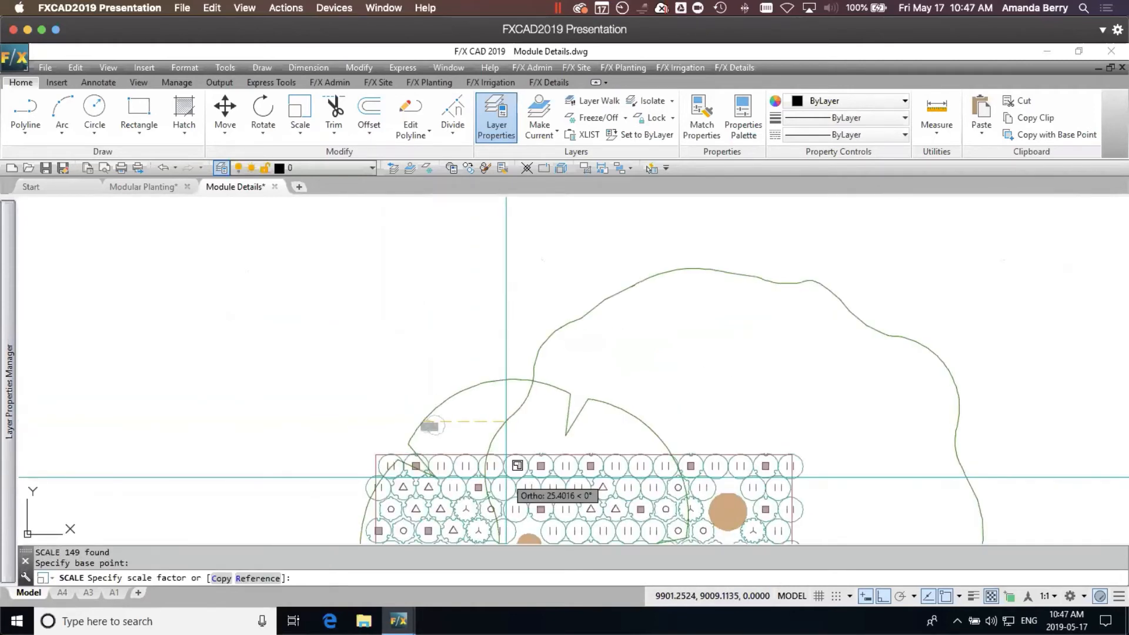
pyautogui.write('1000')
pyautogui.press('Return')
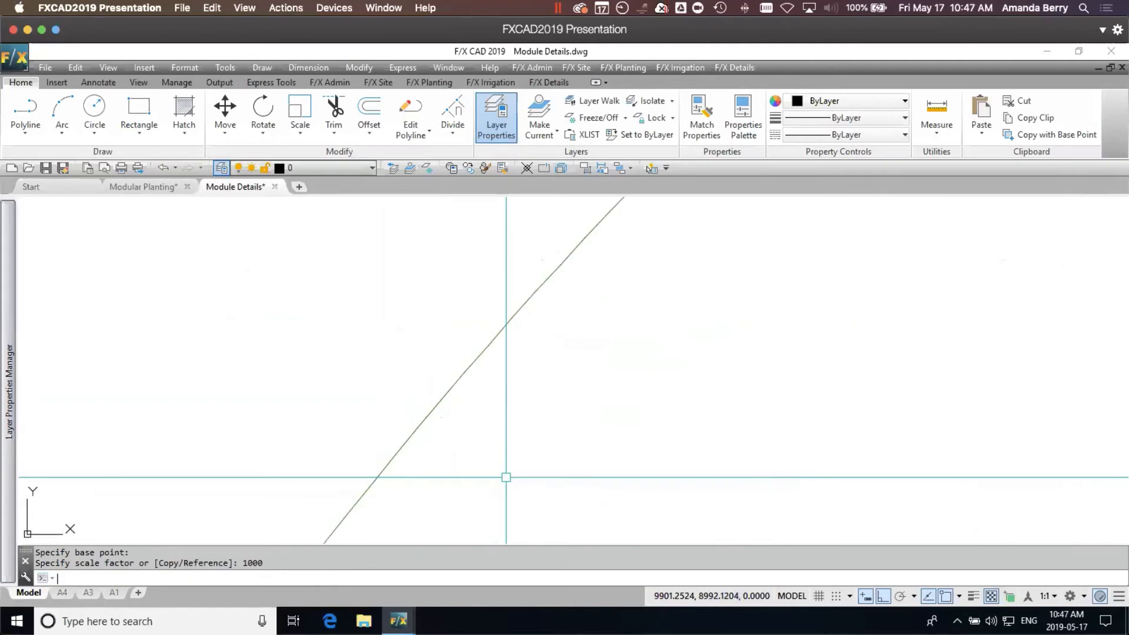
pyautogui.scroll(-15, 576, 459)
pyautogui.scroll(-5, 582, 458)
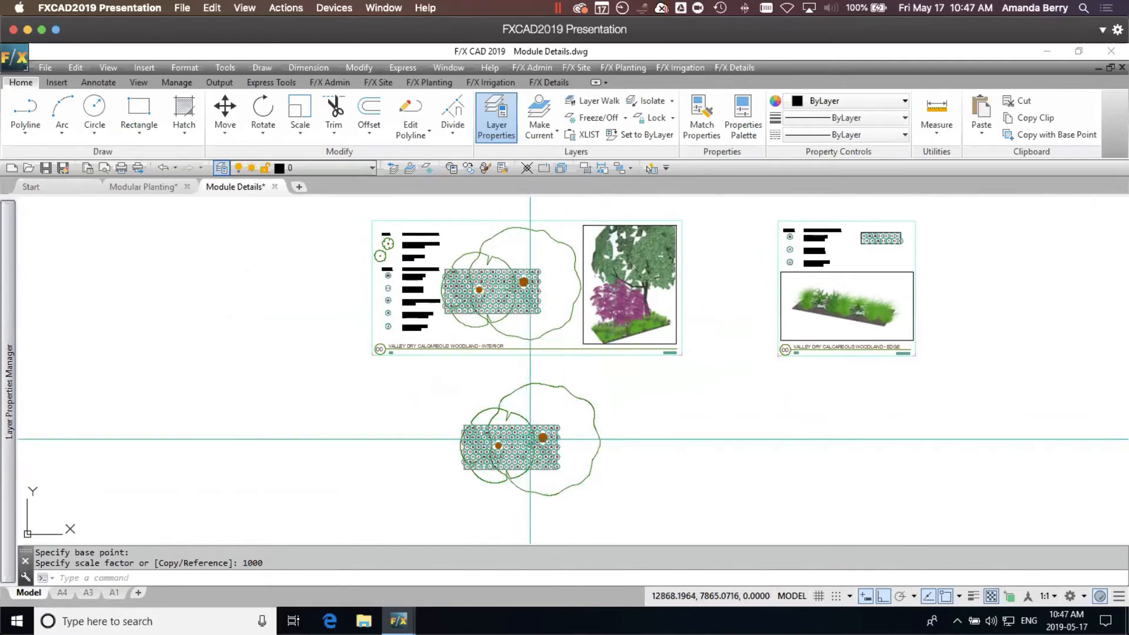
# - Generate a plant schedule showing symbols with botanical over common names, without sizes or quantities, and place it beside the scaled module
pyautogui.moveTo(531, 441); pyautogui.dragTo(553, 461, button='middle')
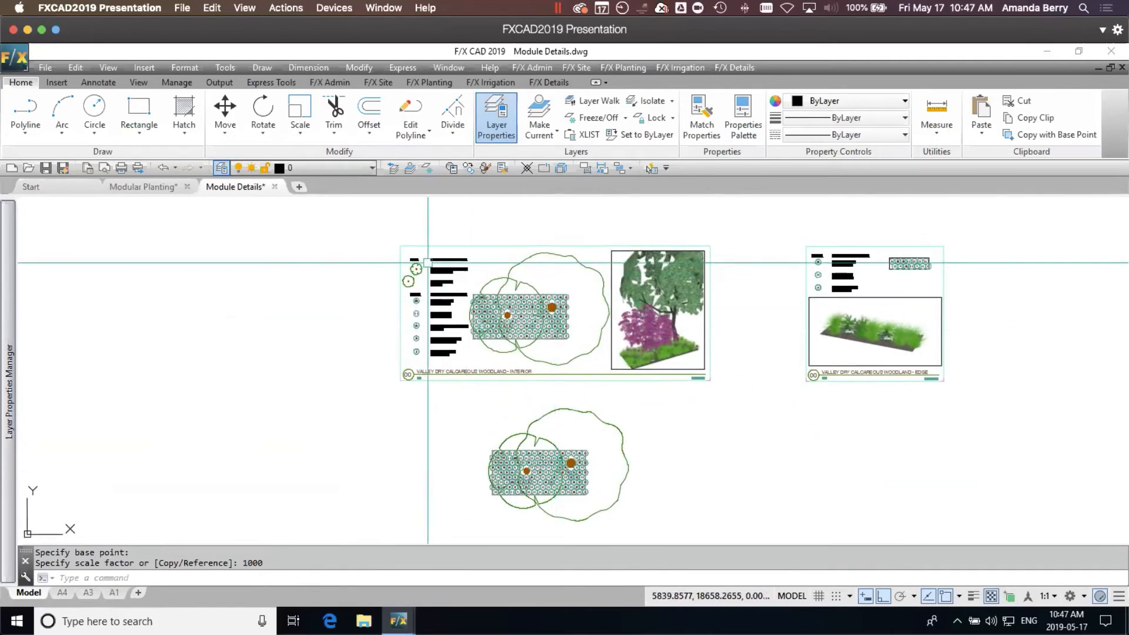
pyautogui.scroll(2, 415, 259)
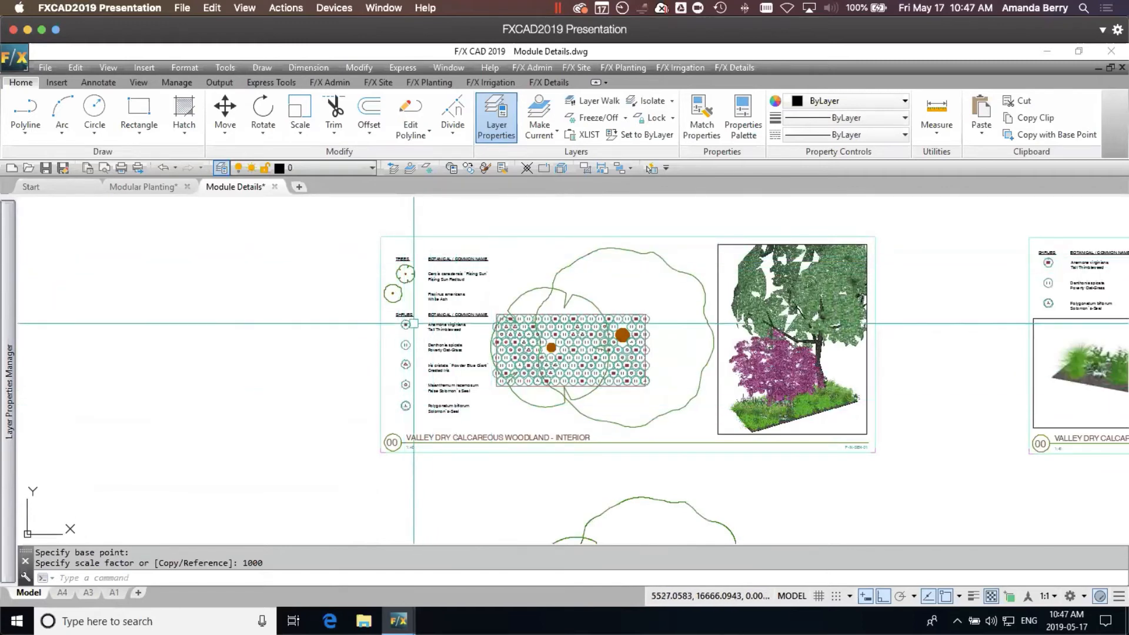
pyautogui.moveTo(563, 485); pyautogui.dragTo(511, 290, button='middle')
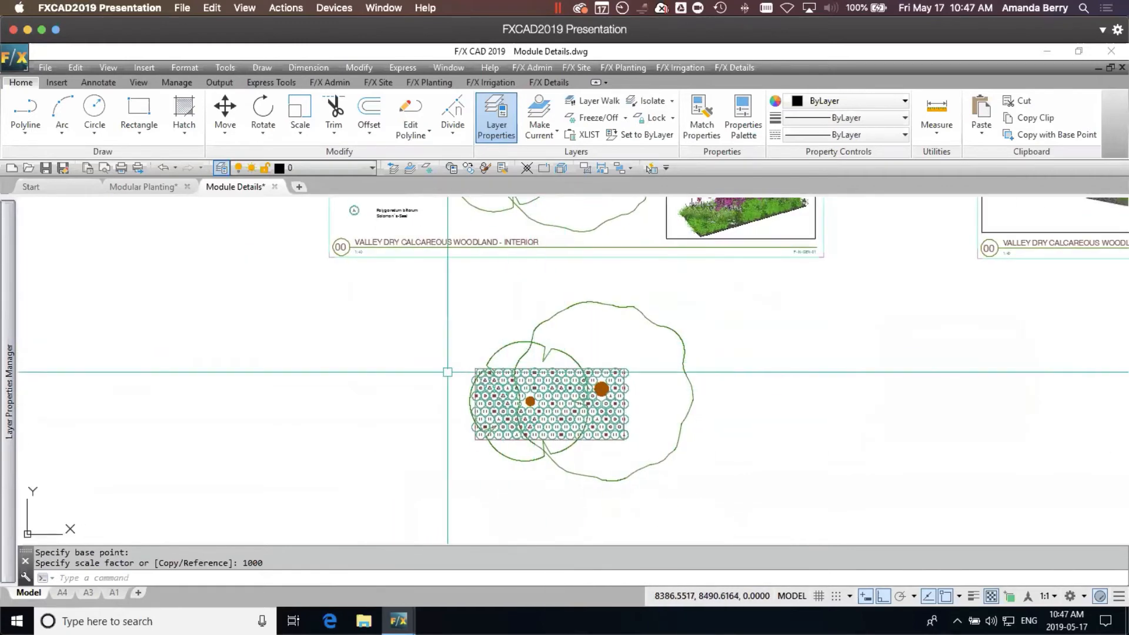
pyautogui.click(411, 84)
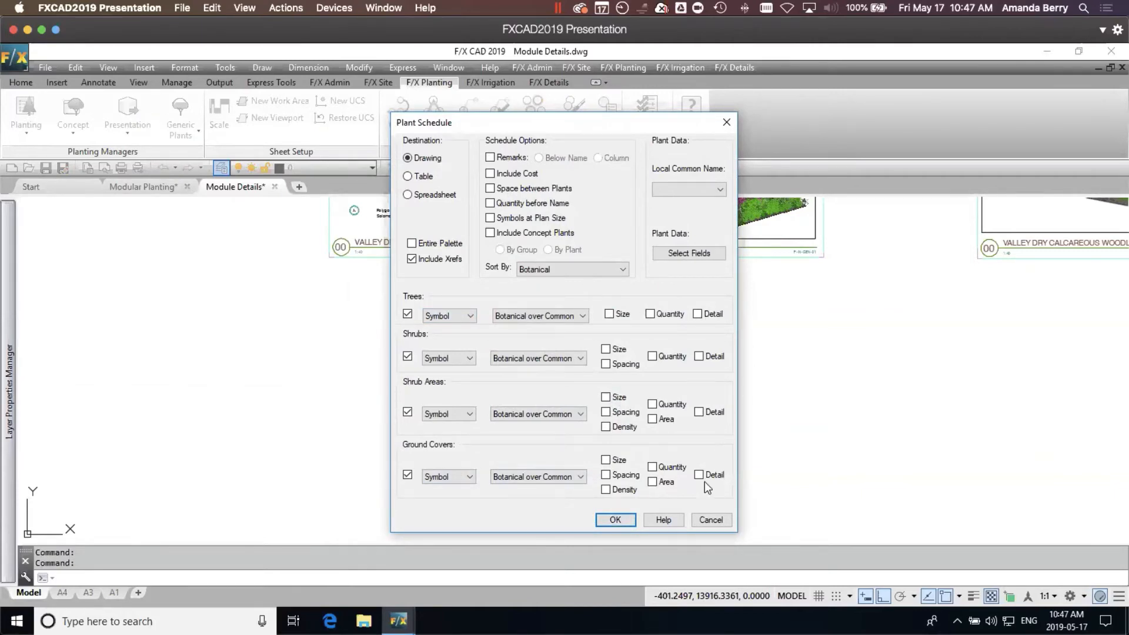
pyautogui.click(615, 520)
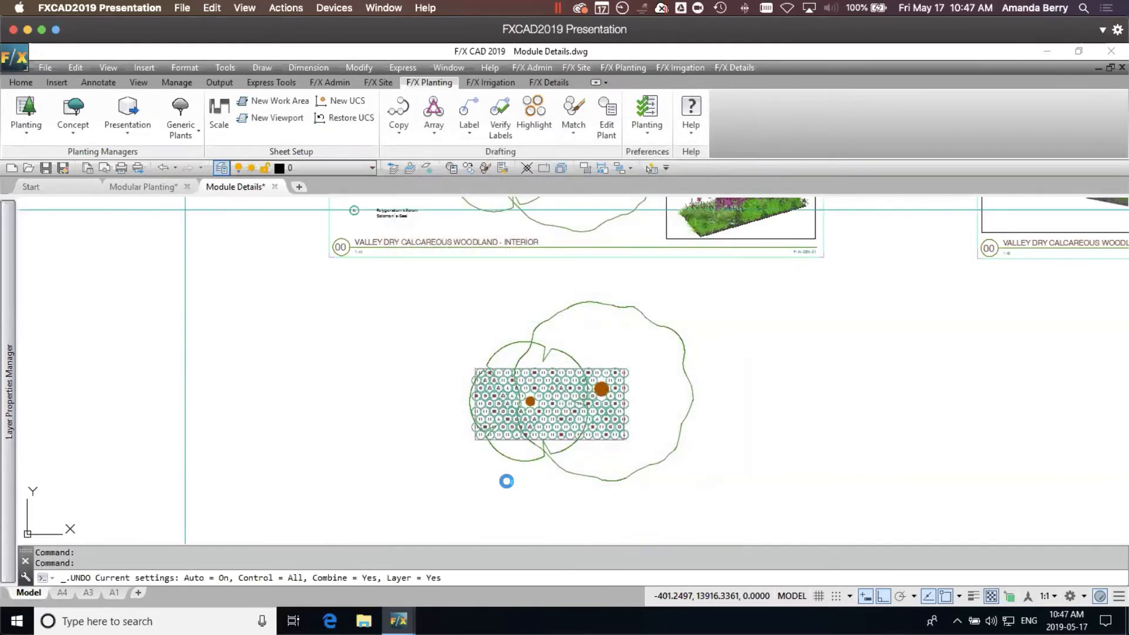
pyautogui.click(353, 335)
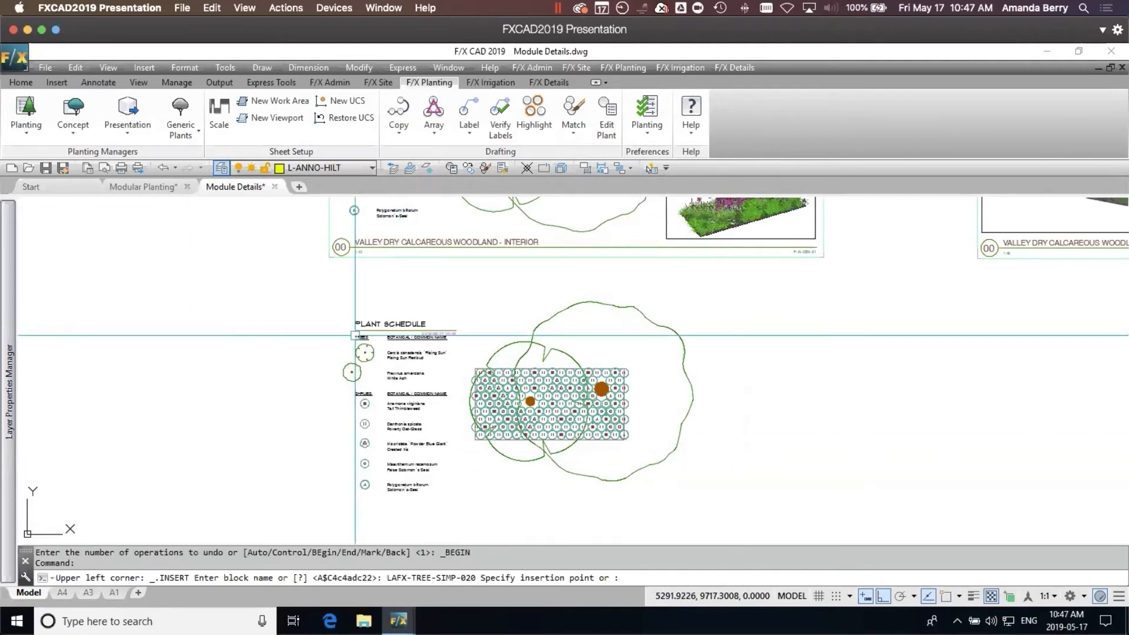
# - Check the new plant schedule block's properties and explode the block
pyautogui.click(408, 338)
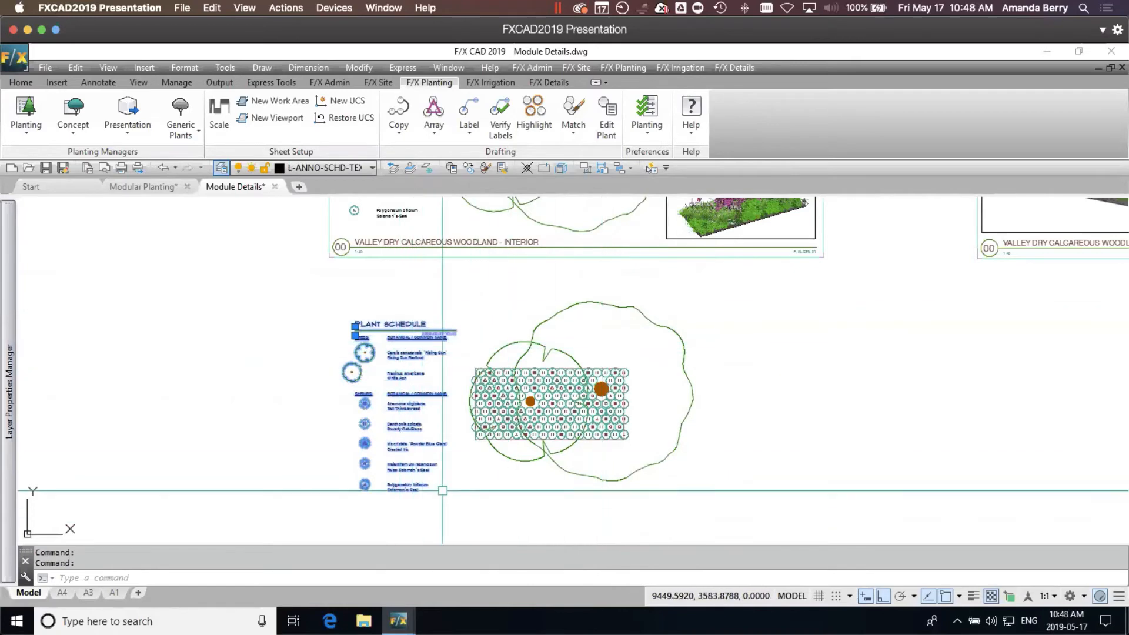
pyautogui.rightClick(407, 329)
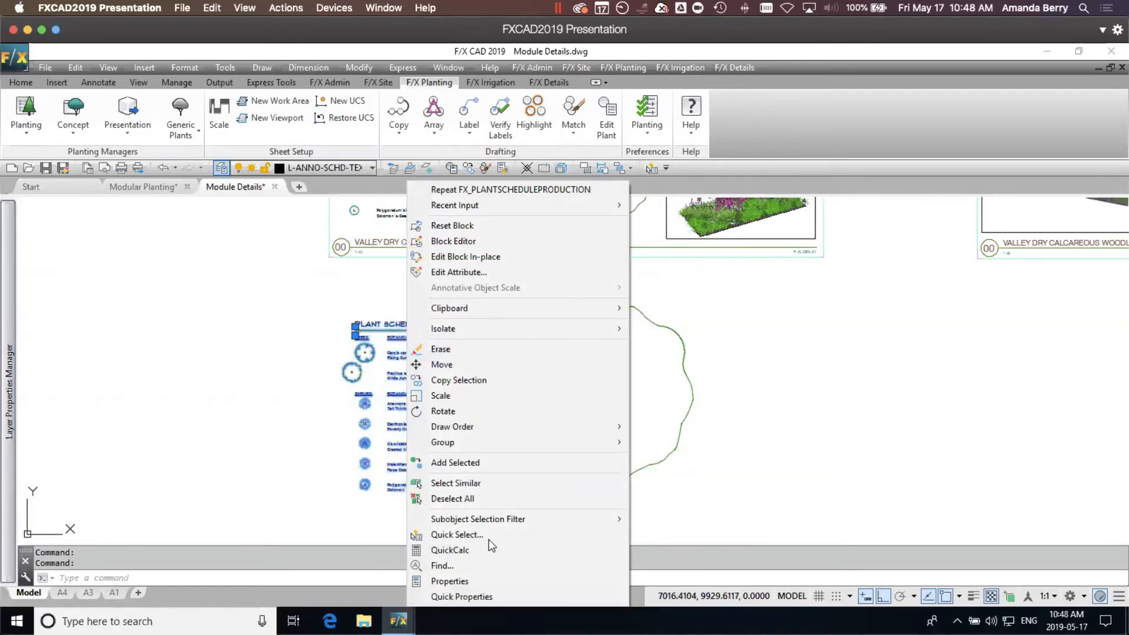
pyautogui.click(486, 579)
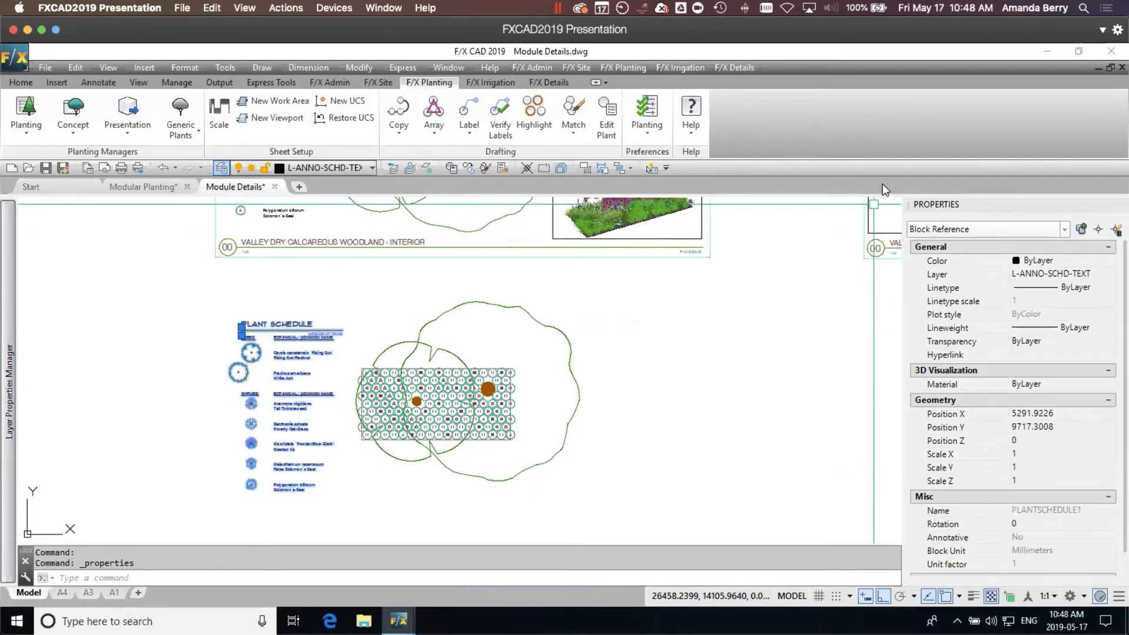
pyautogui.click(1120, 204)
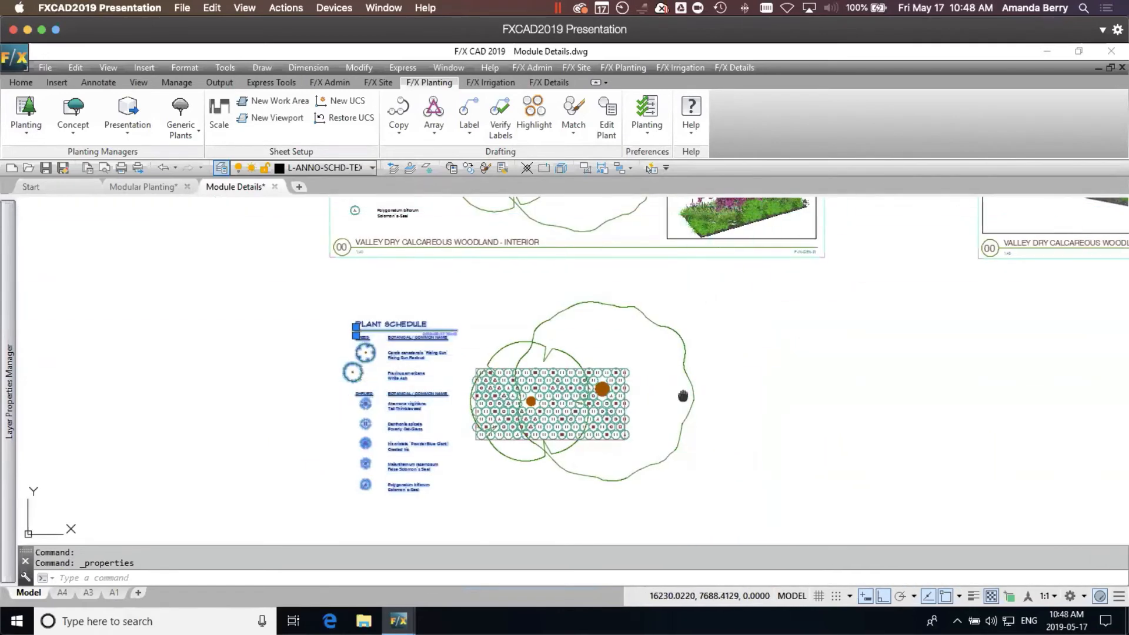
pyautogui.press('Return')
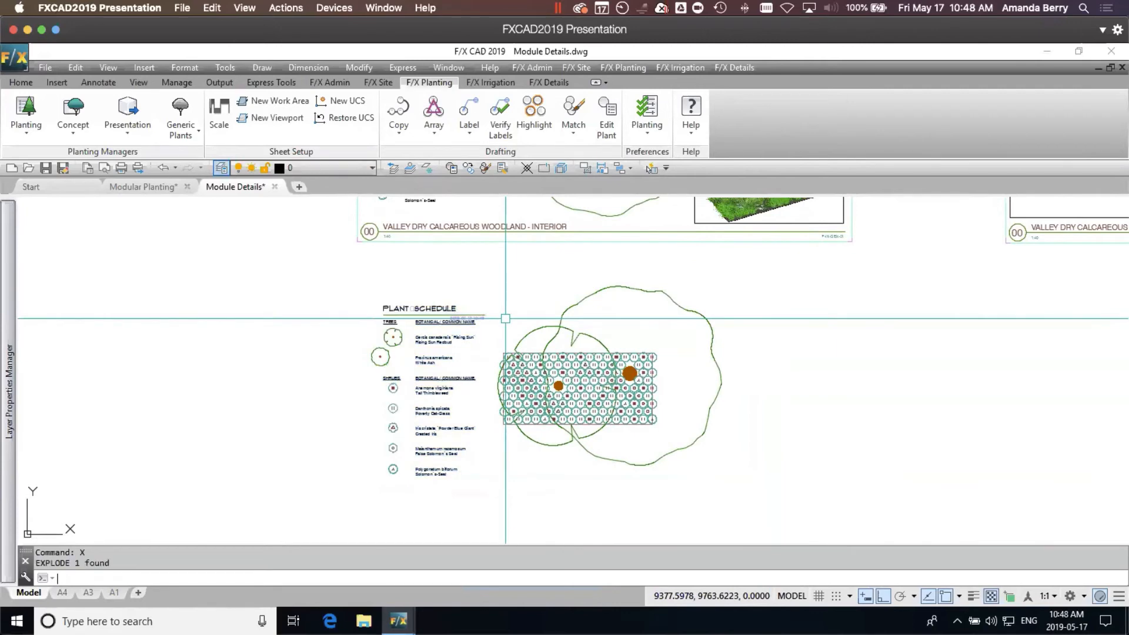
# - Delete the title, its underline and the date stamp from the exploded plant schedule
pyautogui.scroll(4, 456, 308)
pyautogui.click(545, 329)
pyautogui.click(243, 289)
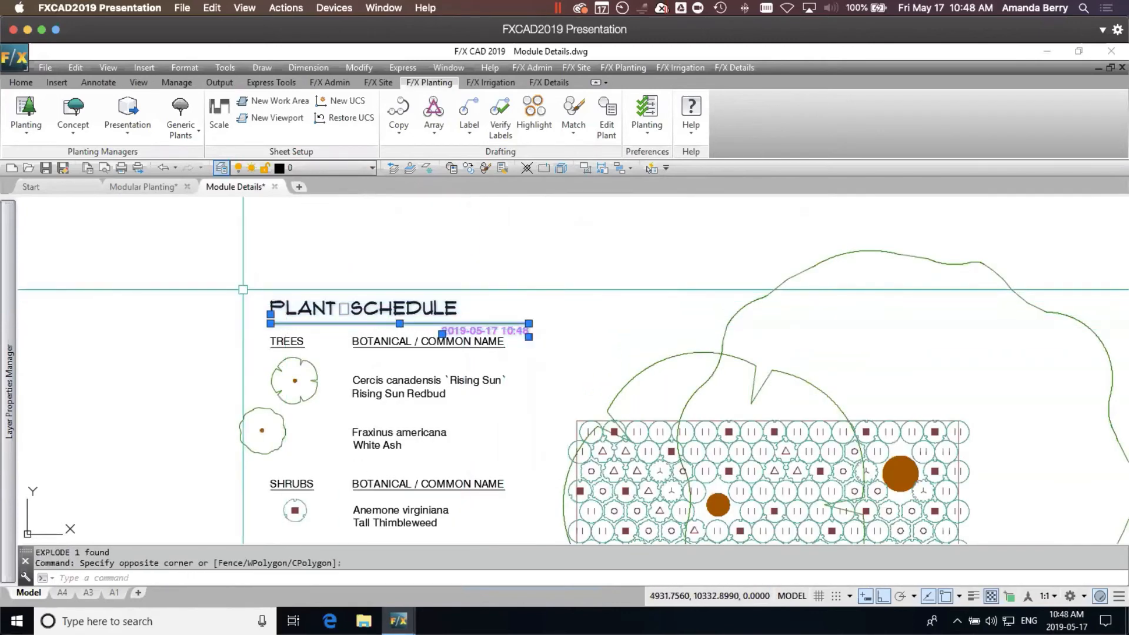
pyautogui.press('Delete')
pyautogui.scroll(-6, 352, 274)
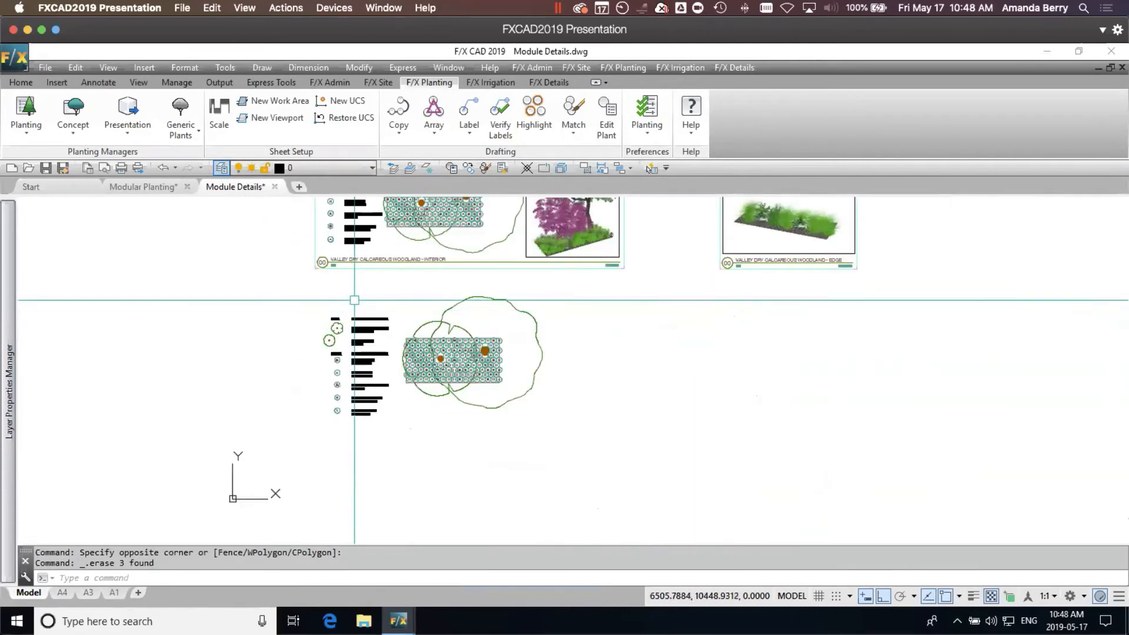
pyautogui.moveTo(497, 327)
pyautogui.mouseDown(button='middle')
pyautogui.moveTo(469, 358)
pyautogui.moveTo(467, 402)
pyautogui.mouseUp(button='middle')
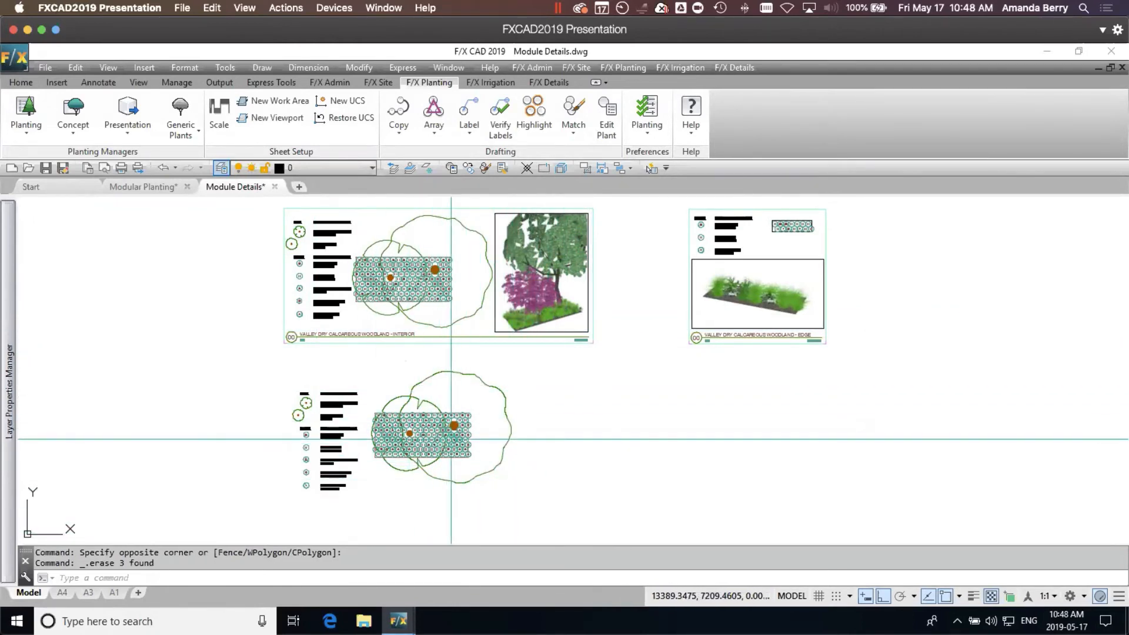
# - Review the 3D Connection export options for trees and shrubs, and close them without exporting
pyautogui.click(129, 131)
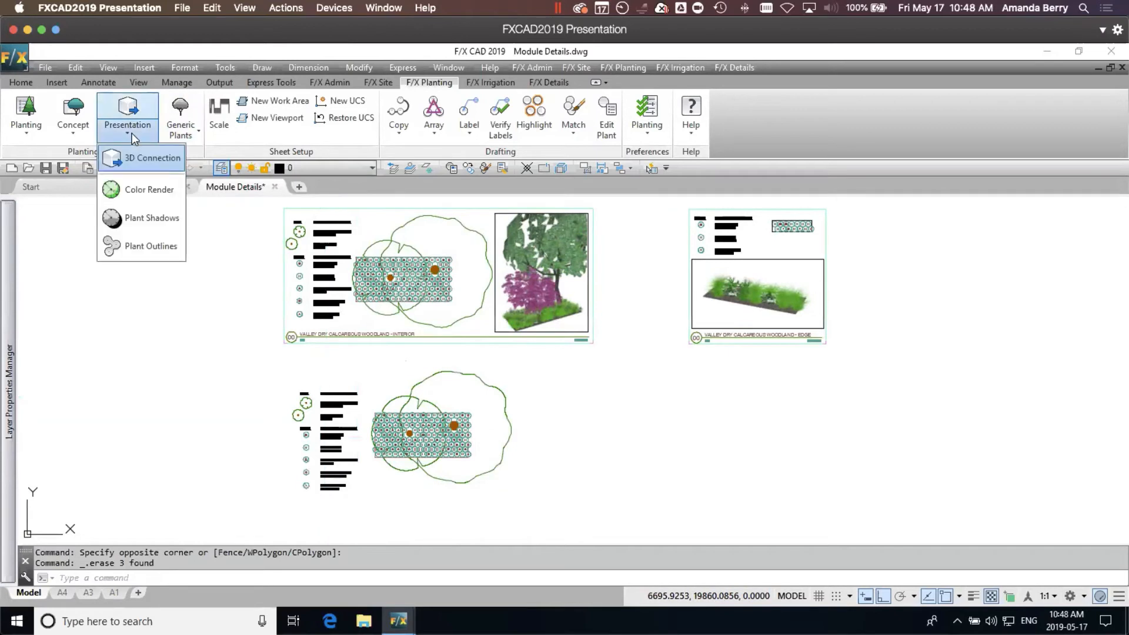
pyautogui.click(151, 165)
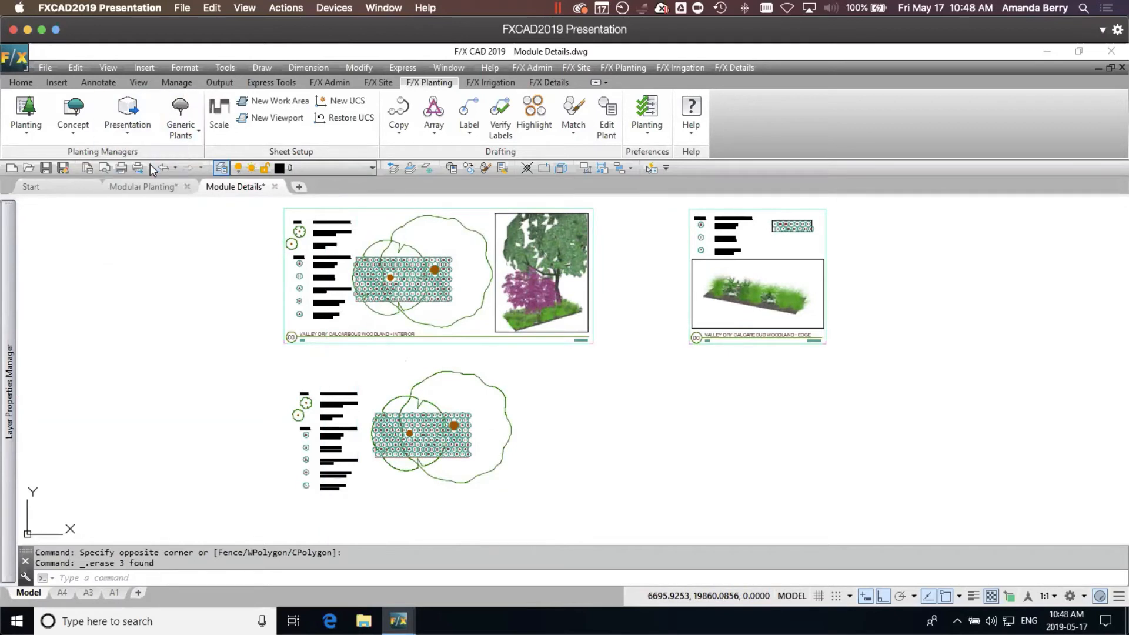
pyautogui.moveTo(833, 409); pyautogui.dragTo(882, 249)
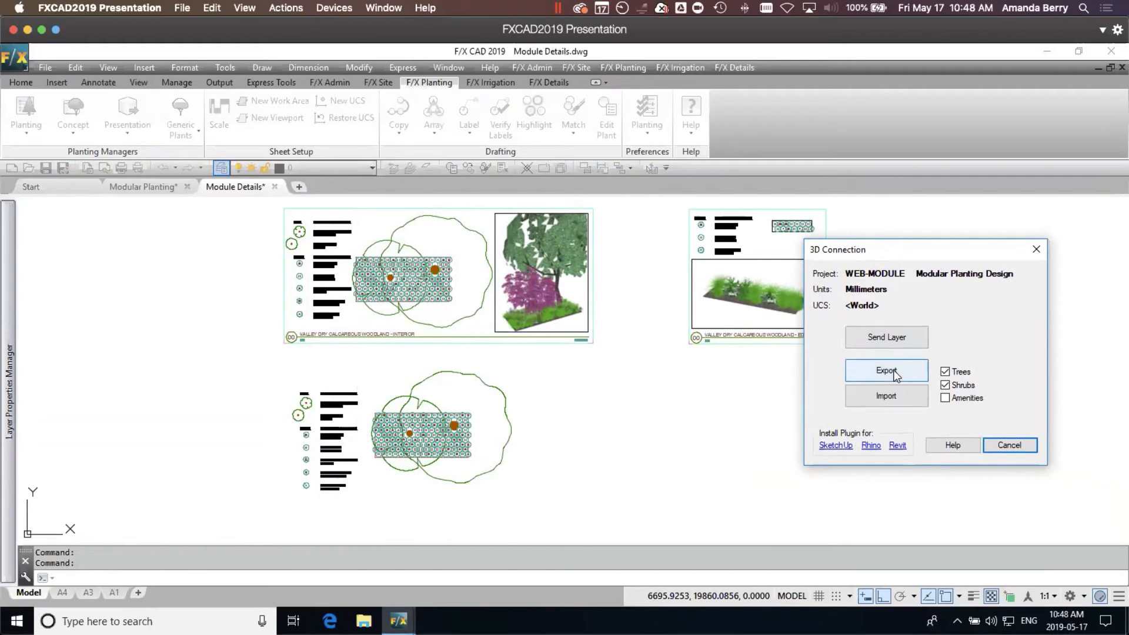
pyautogui.click(1033, 250)
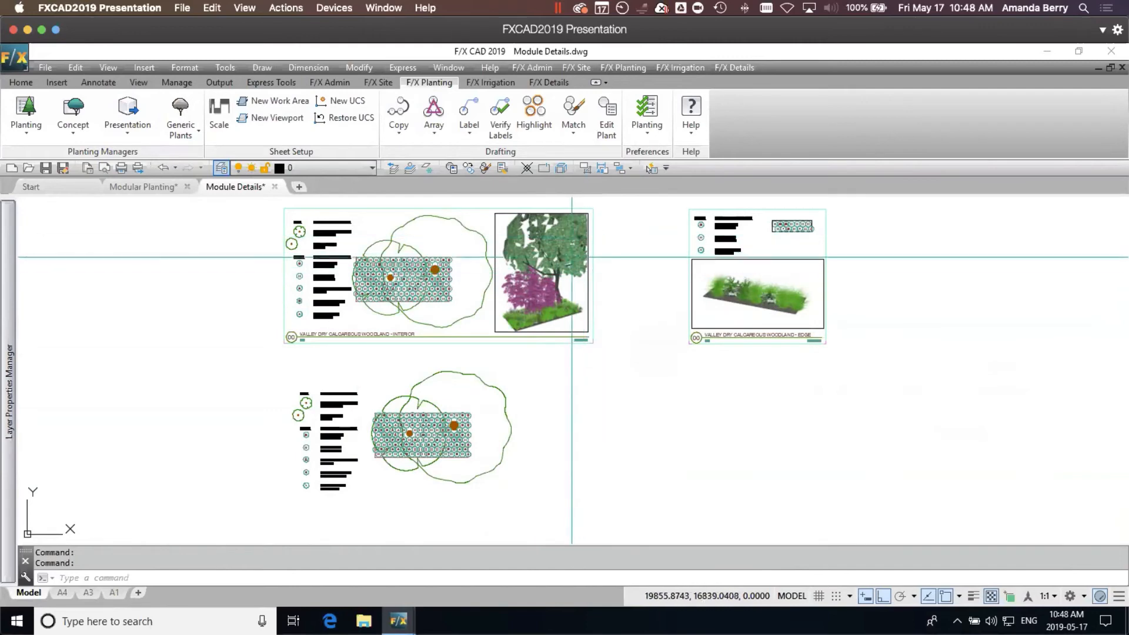
# - Examine the 3D planting image in the Valley Dry Calcareous Woodland - Interior detail up close
pyautogui.scroll(2, 530, 317)
pyautogui.scroll(4, 530, 317)
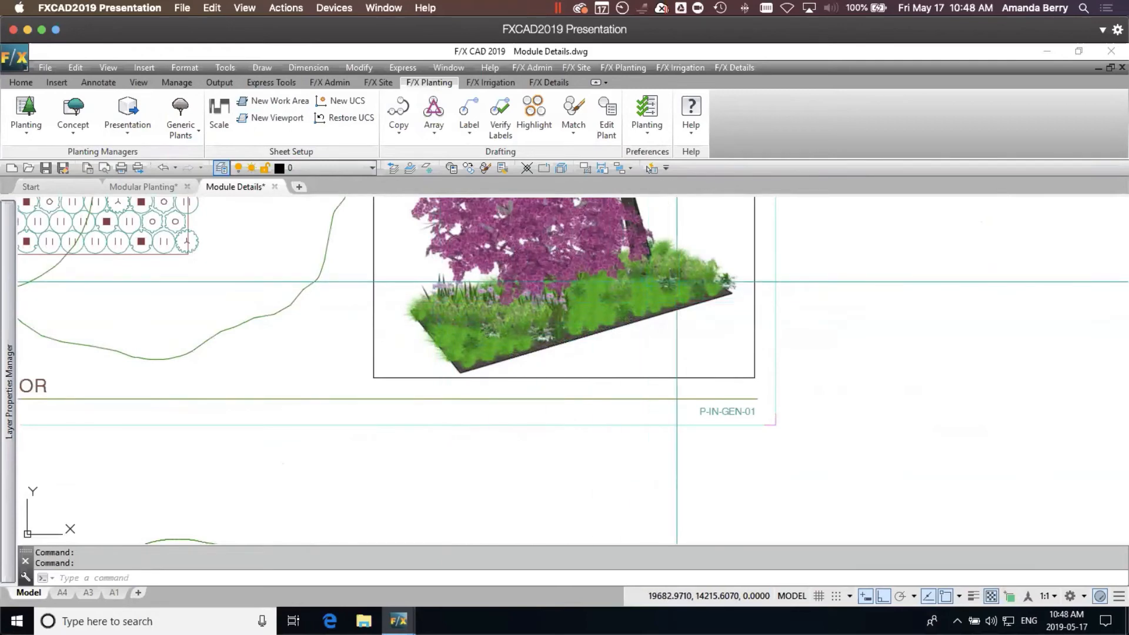
pyautogui.scroll(-2, 593, 353)
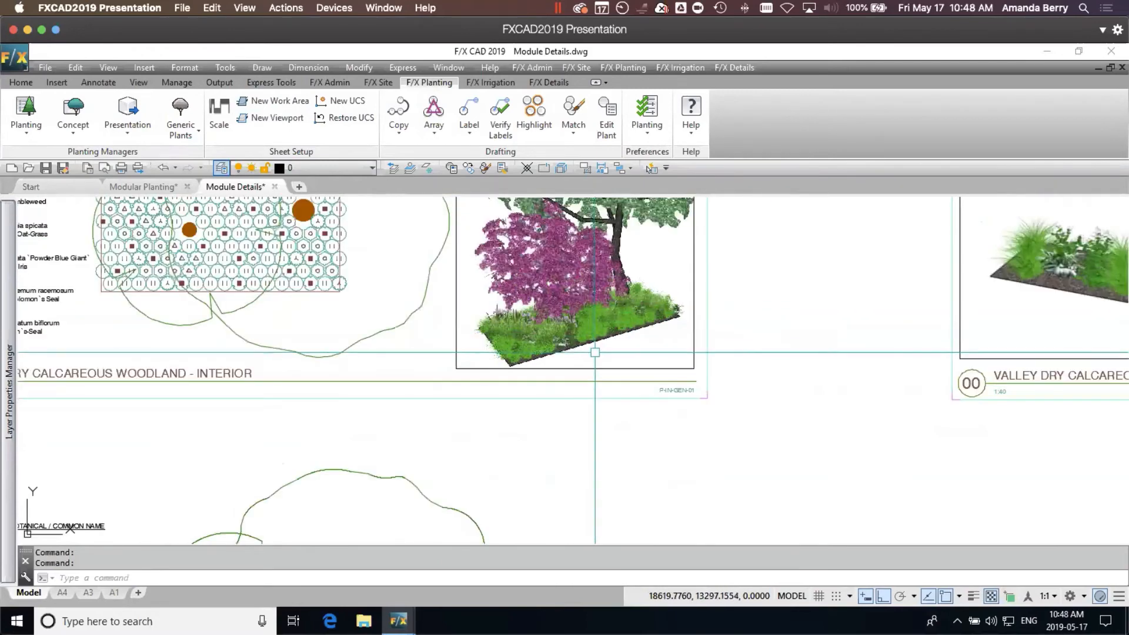
pyautogui.scroll(4, 585, 325)
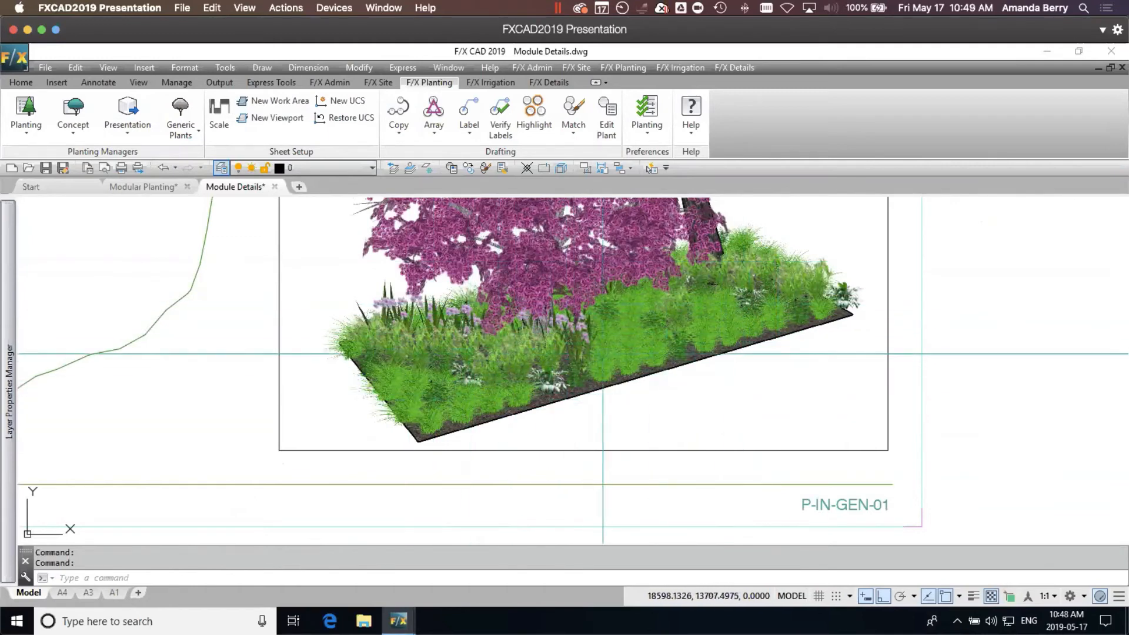
pyautogui.scroll(-4, 599, 391)
pyautogui.moveTo(599, 391)
pyautogui.mouseDown(button='middle')
pyautogui.moveTo(660, 353)
pyautogui.moveTo(301, 352)
pyautogui.moveTo(641, 444)
pyautogui.mouseUp(button='middle')
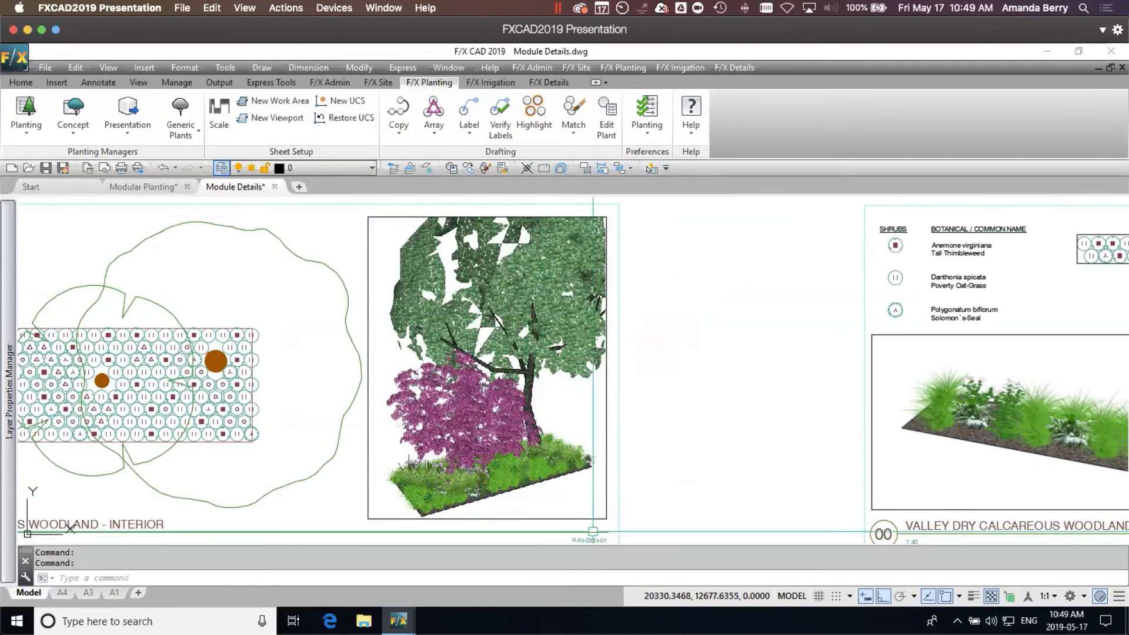
pyautogui.moveTo(460, 513); pyautogui.dragTo(633, 451, button='middle')
pyautogui.scroll(-2, 634, 452)
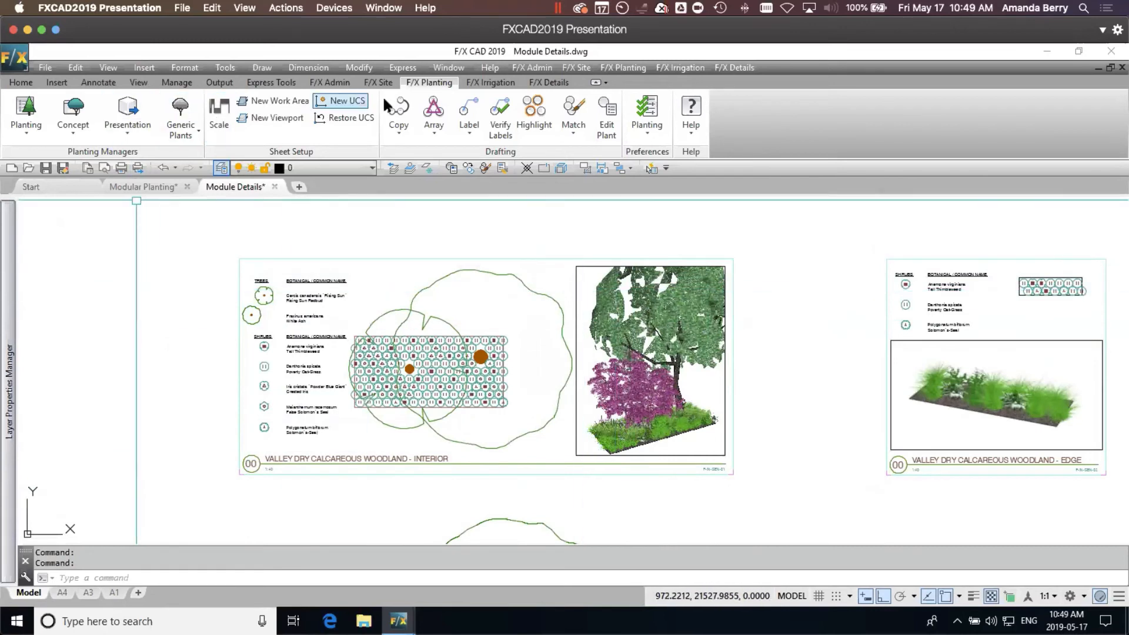
# - Review the save settings for overwriting the existing Valley Dry Calcareous Woodland - Interior detail, and leave without saving
pyautogui.click(533, 83)
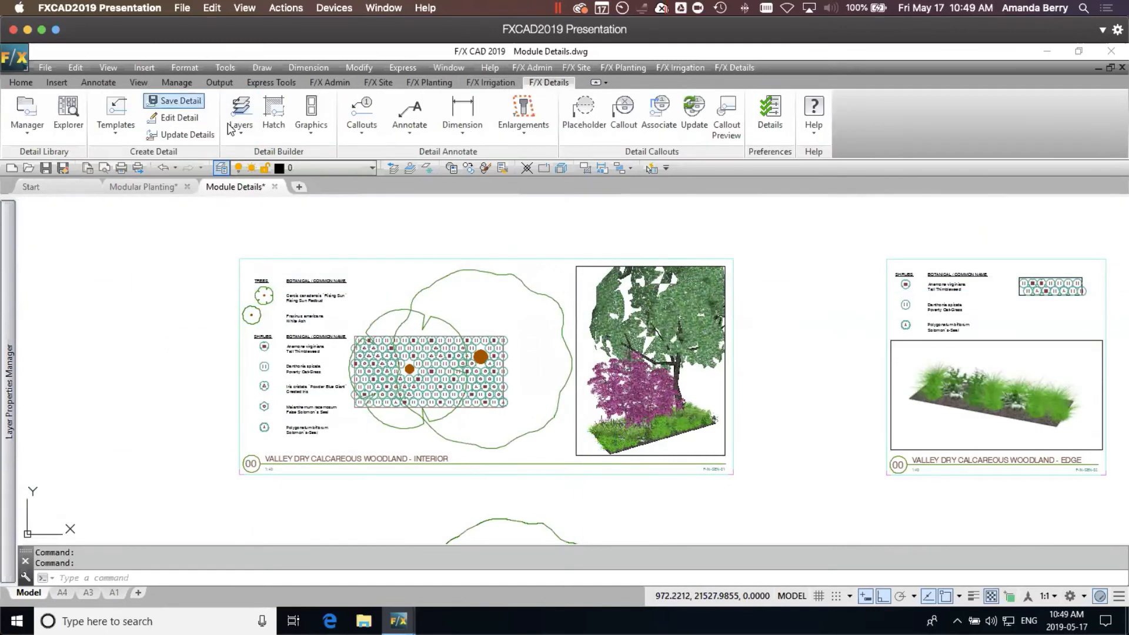
pyautogui.click(461, 257)
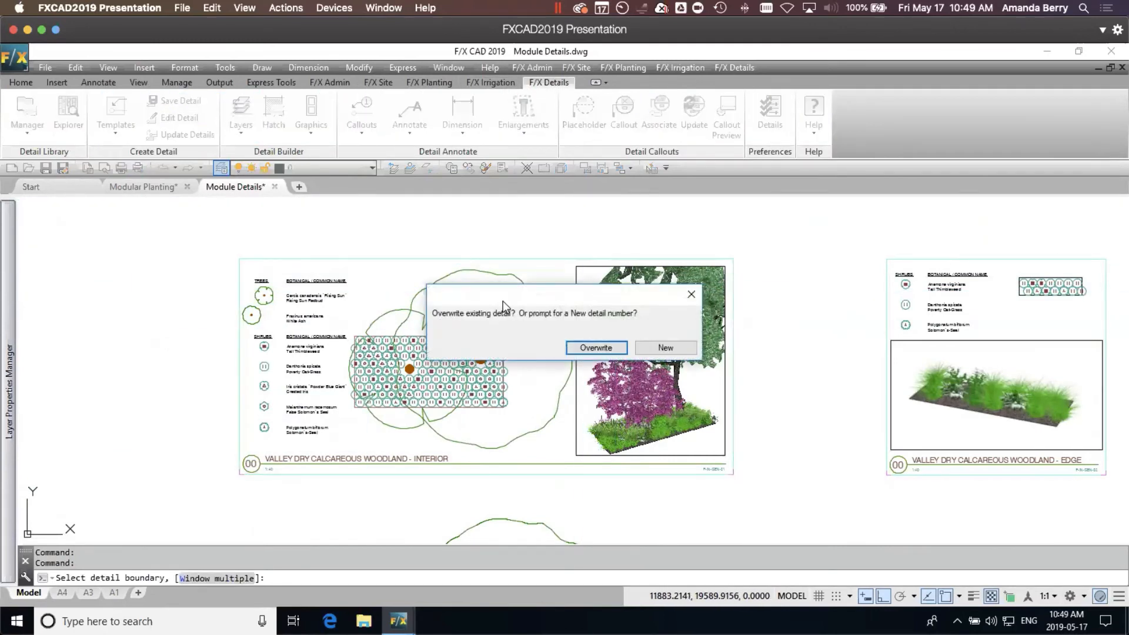
pyautogui.click(610, 349)
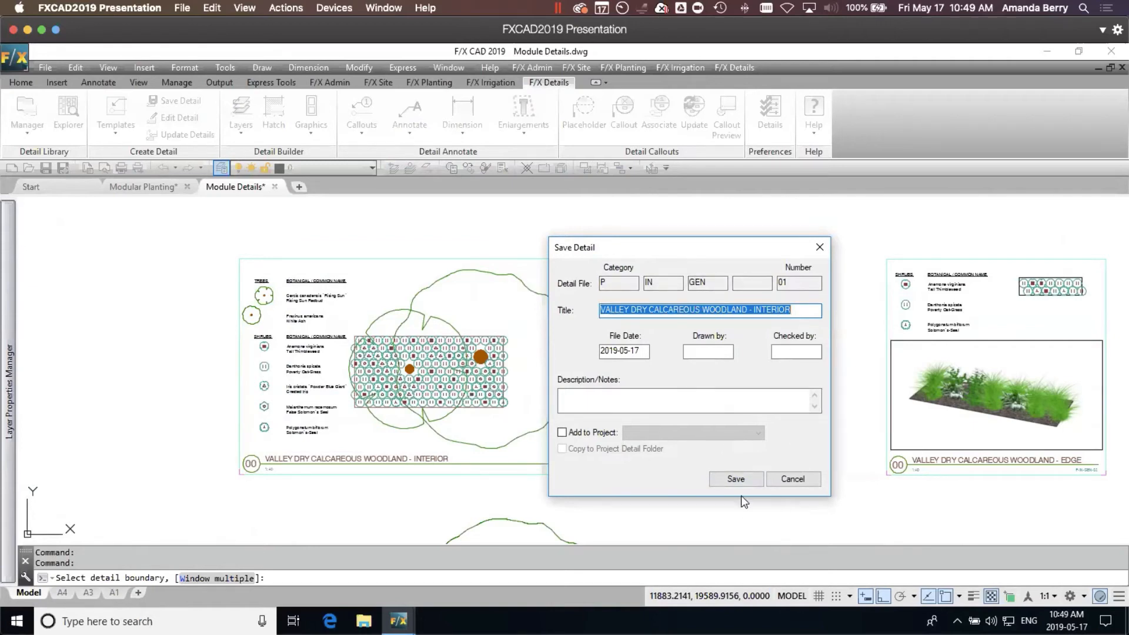
pyautogui.click(793, 479)
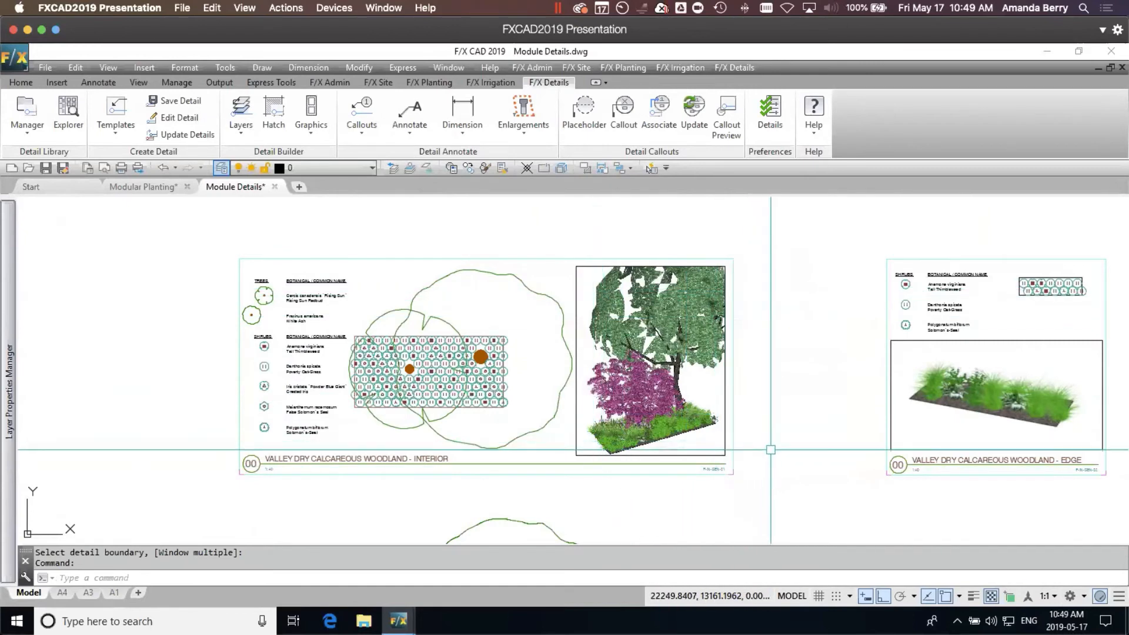
pyautogui.moveTo(741, 445); pyautogui.dragTo(734, 437, button='middle')
pyautogui.click(722, 406)
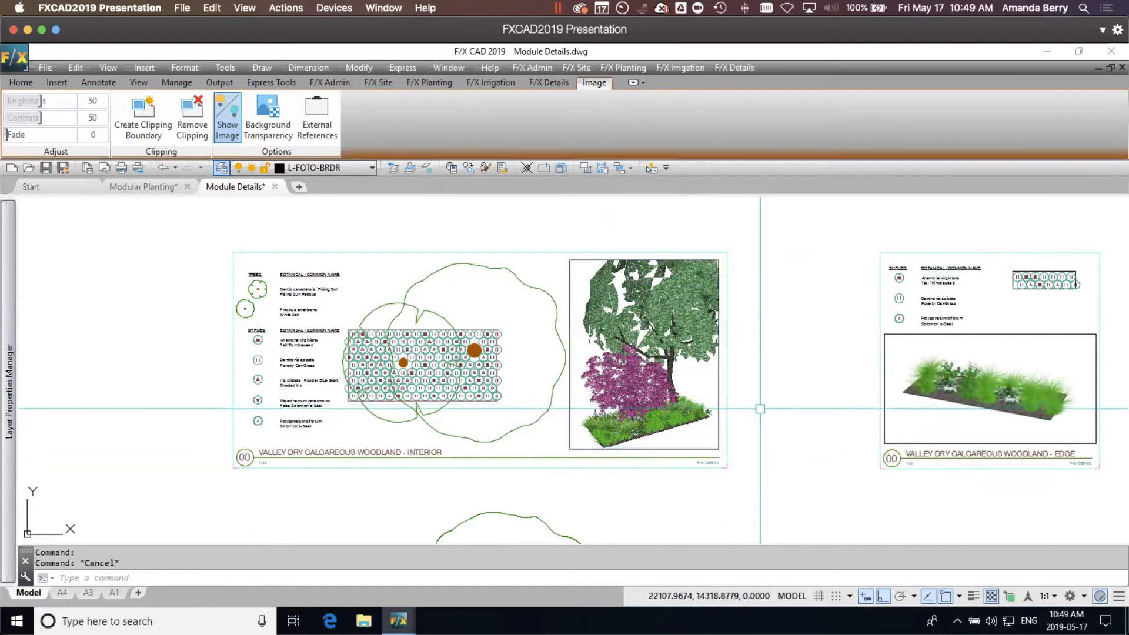
pyautogui.press('Escape')
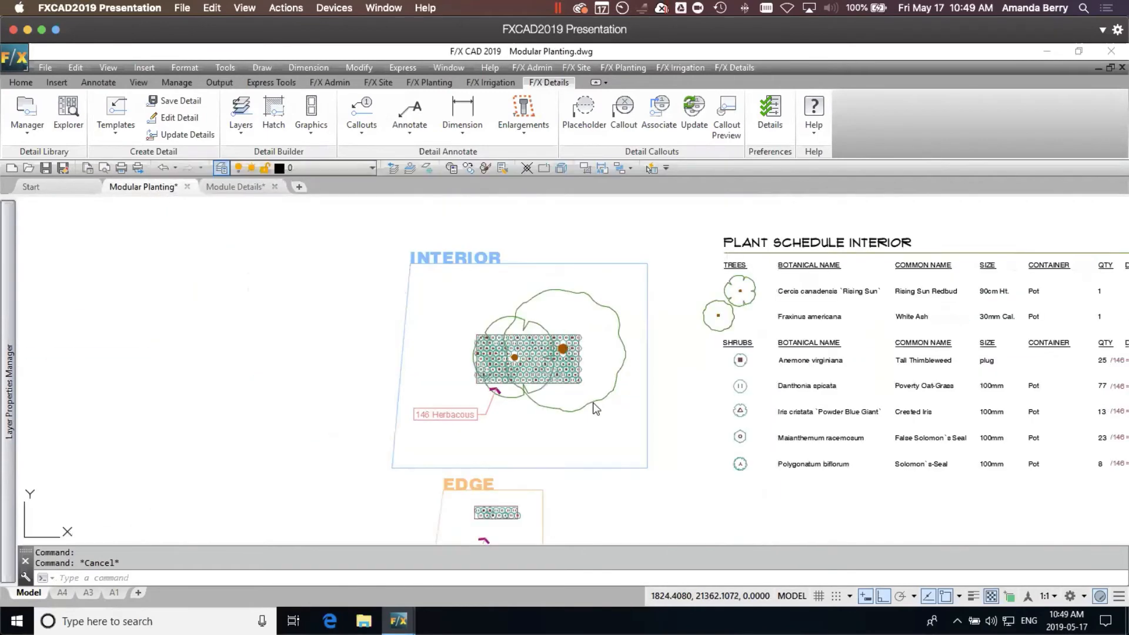
# - Go to the Modular Planting drawing's Details layout, open the Detail Manager and check which Generic Georgia Campus details can be added
pyautogui.scroll(-5, 593, 402)
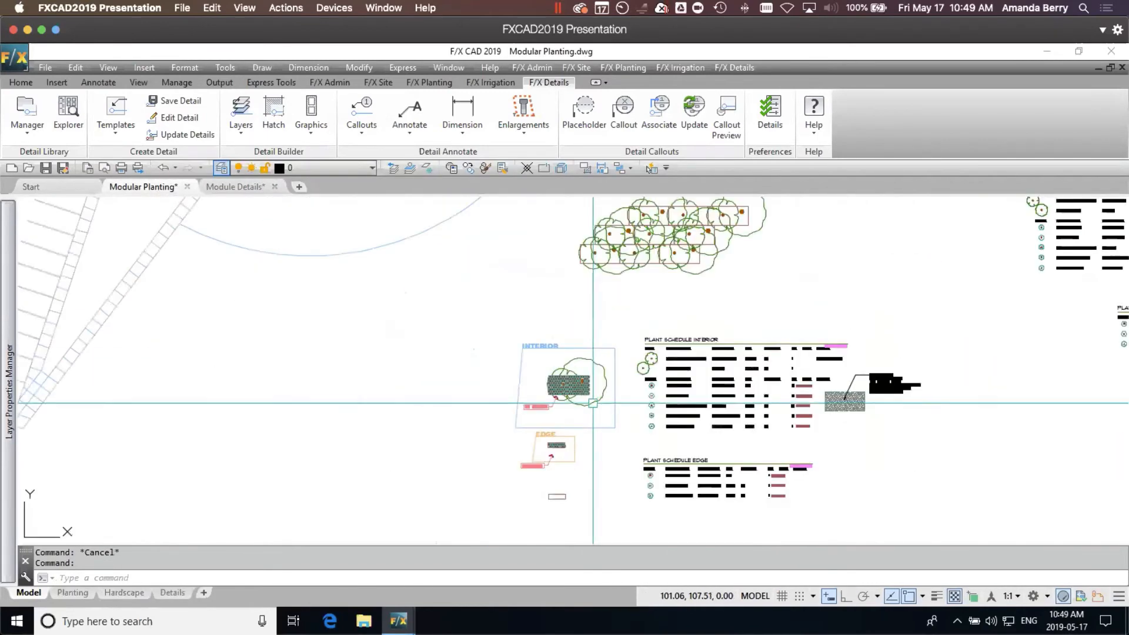
pyautogui.click(172, 592)
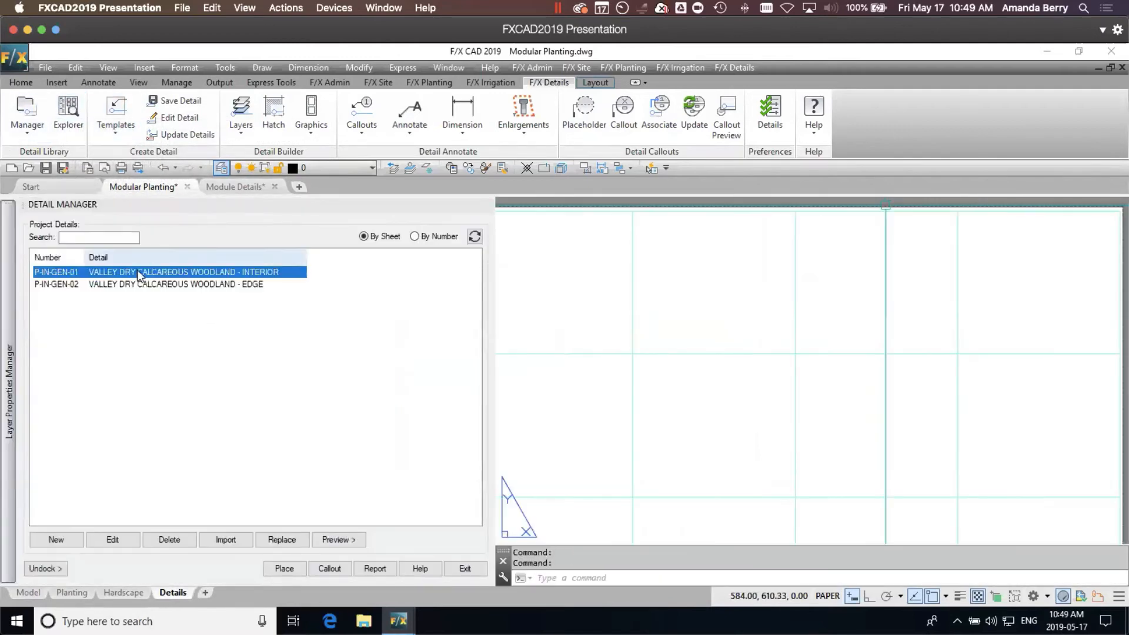
pyautogui.click(77, 540)
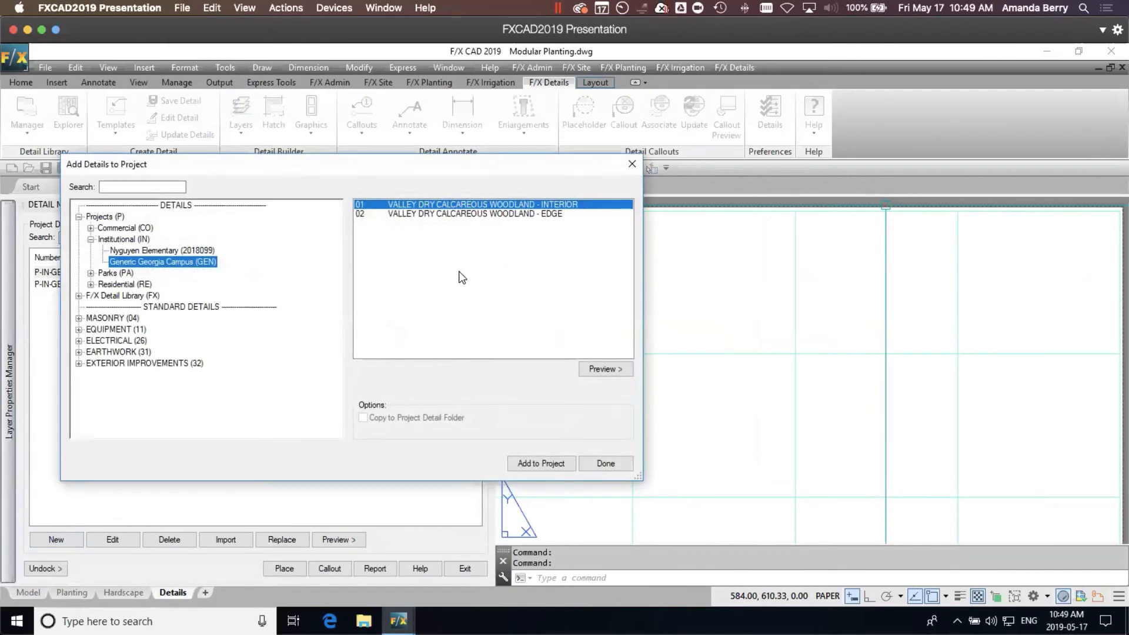
pyautogui.click(632, 166)
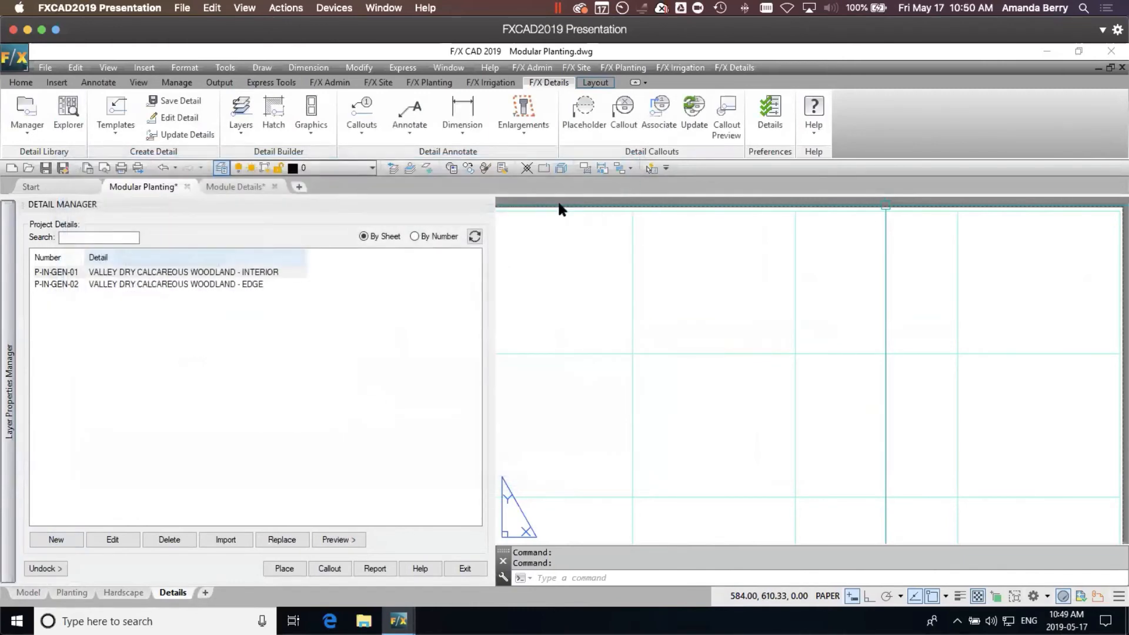
# - Place the Valley Dry Calcareous Woodland - Interior detail as number 1 in the upper-left corner of the sheet grid
pyautogui.moveTo(240, 269); pyautogui.dragTo(651, 365)
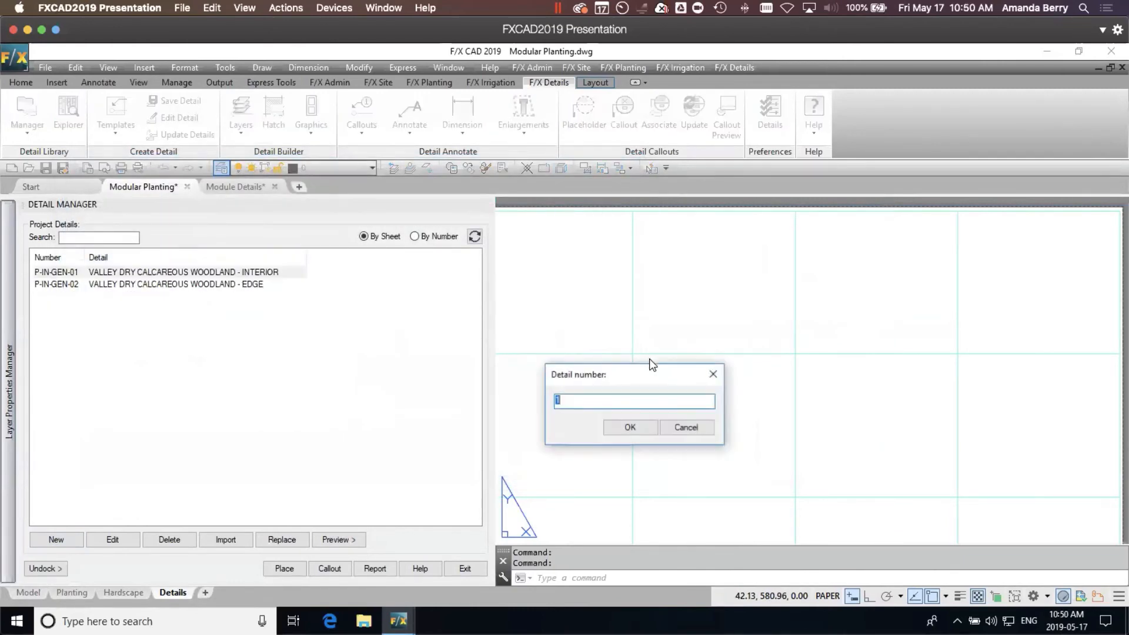
pyautogui.click(630, 427)
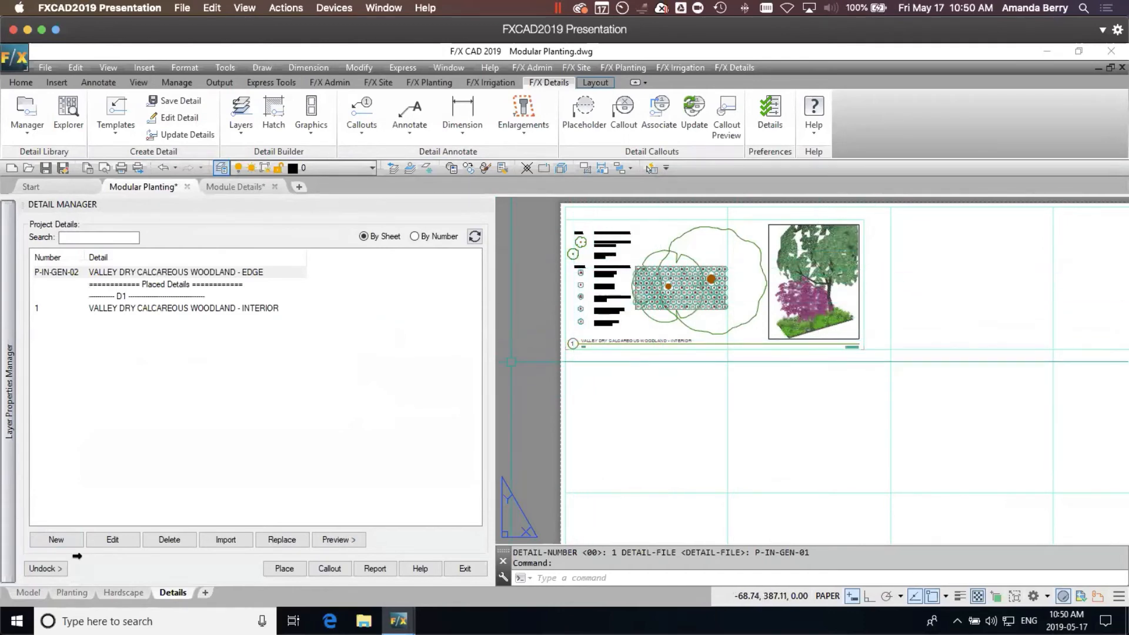
pyautogui.click(840, 404)
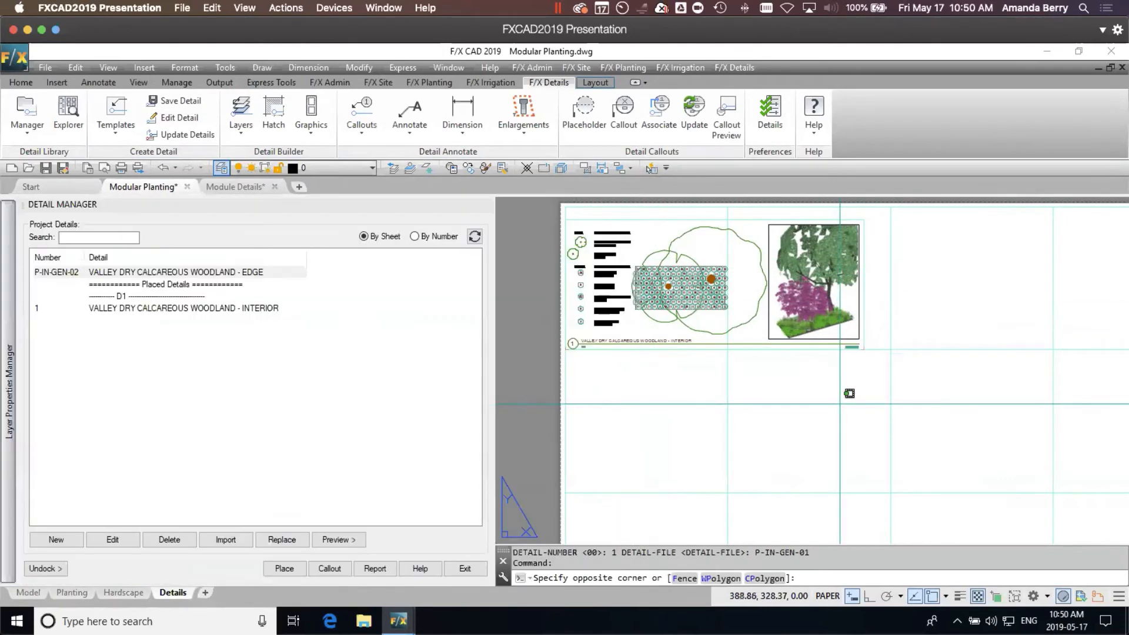
pyautogui.click(840, 404)
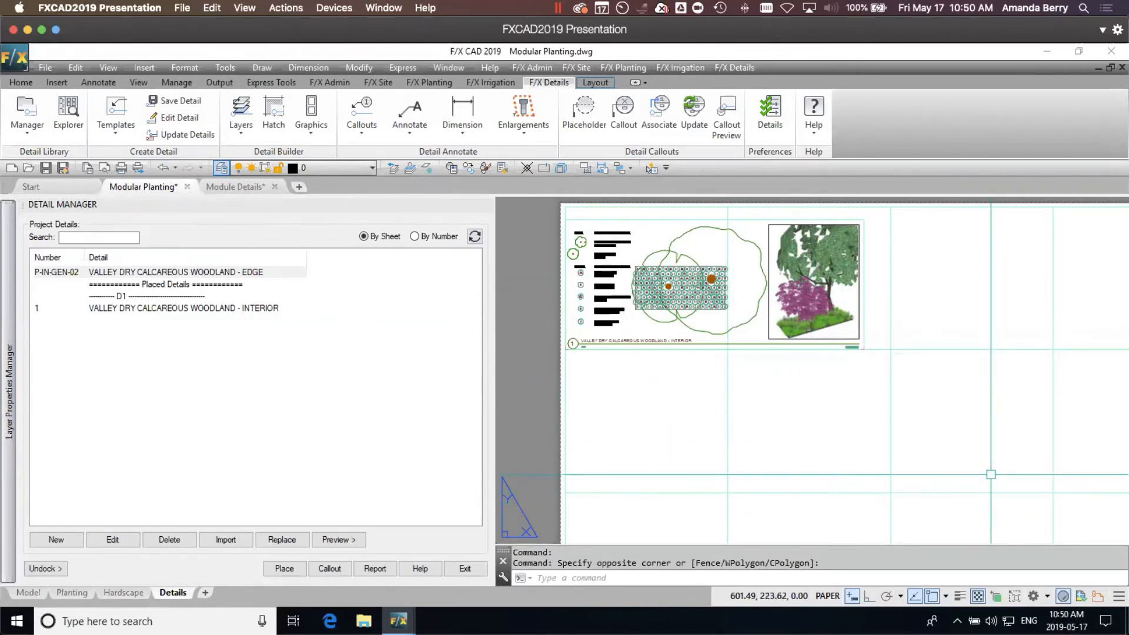
# - Try to place the Interior detail again from the list of placed details
pyautogui.click(174, 310)
pyautogui.doubleClick(174, 310)
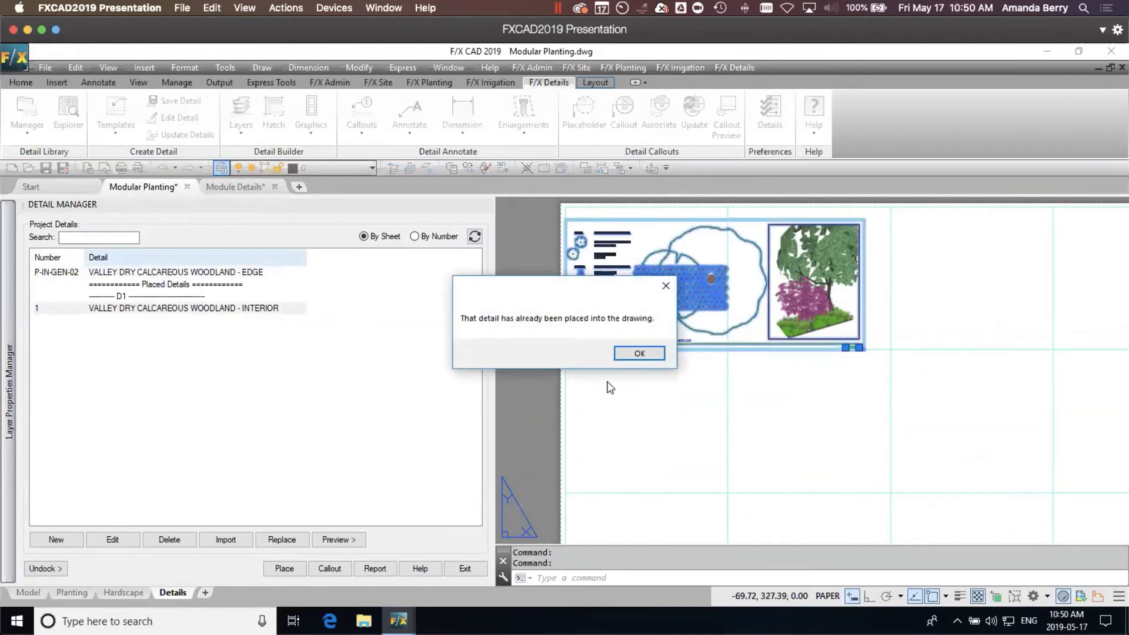
pyautogui.click(639, 354)
# - Place the Valley Dry Calcareous Woodland - Edge detail as number 2, directly beside the Interior detail on the sheet
pyautogui.doubleClick(120, 274)
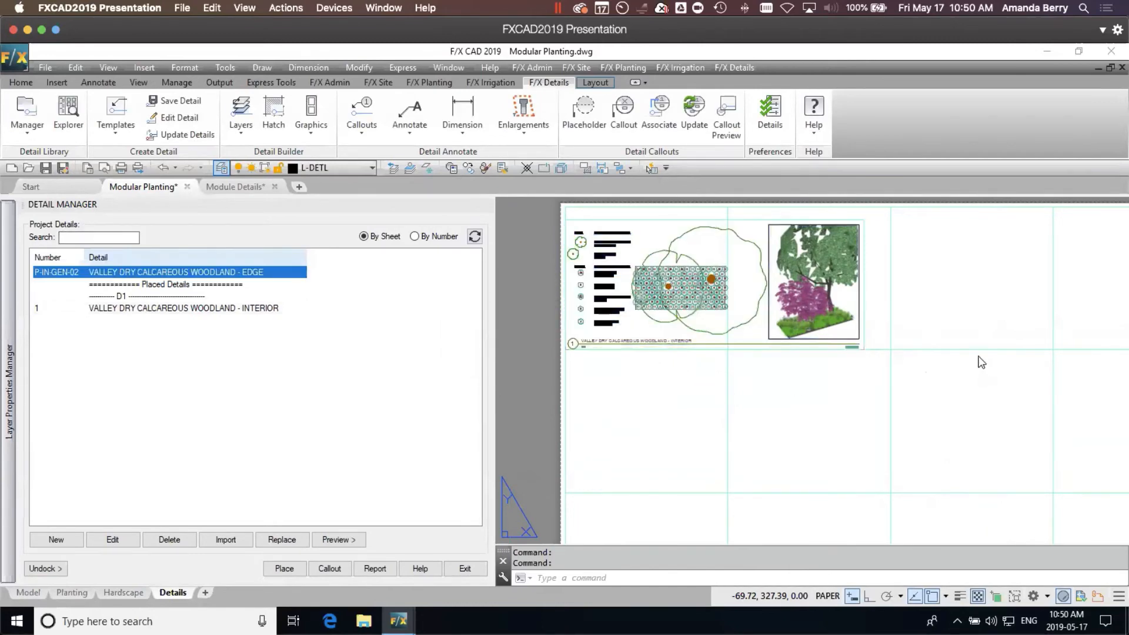
pyautogui.click(629, 427)
pyautogui.click(933, 329)
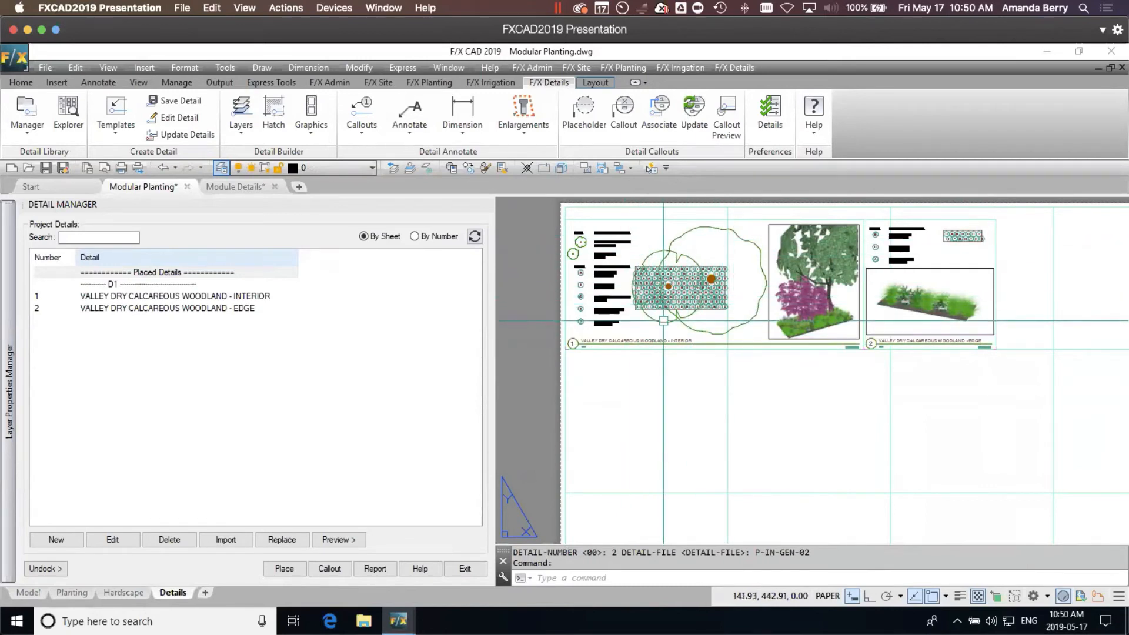
# - Return to model space and examine the Interior module, the plant schedules and the modular planting areas on the site plan
pyautogui.click(27, 593)
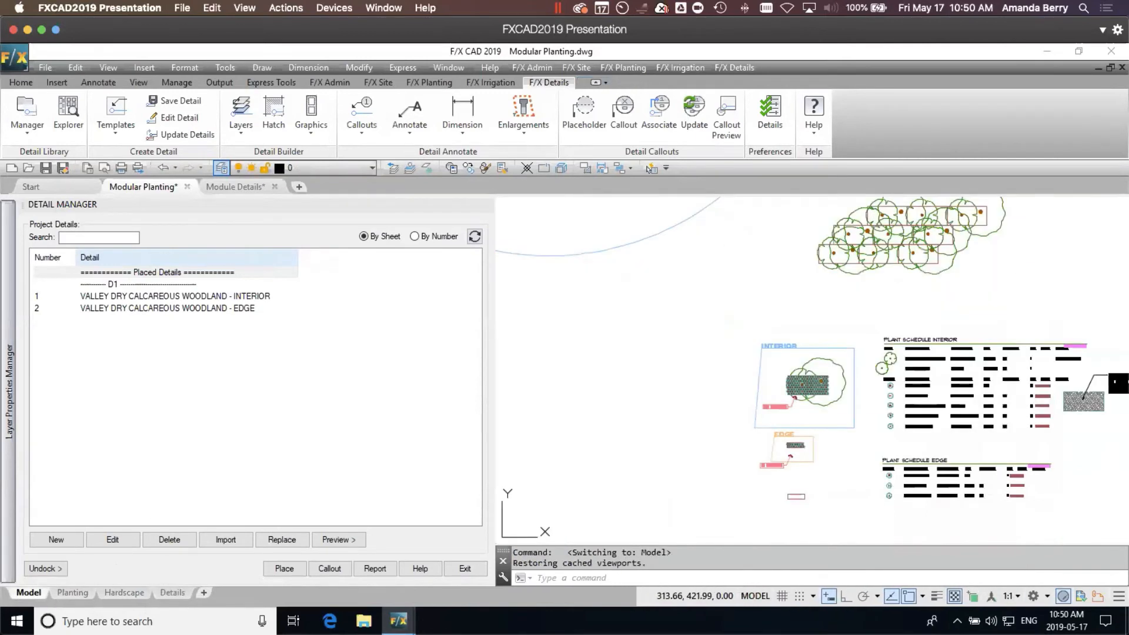
pyautogui.scroll(5, 745, 359)
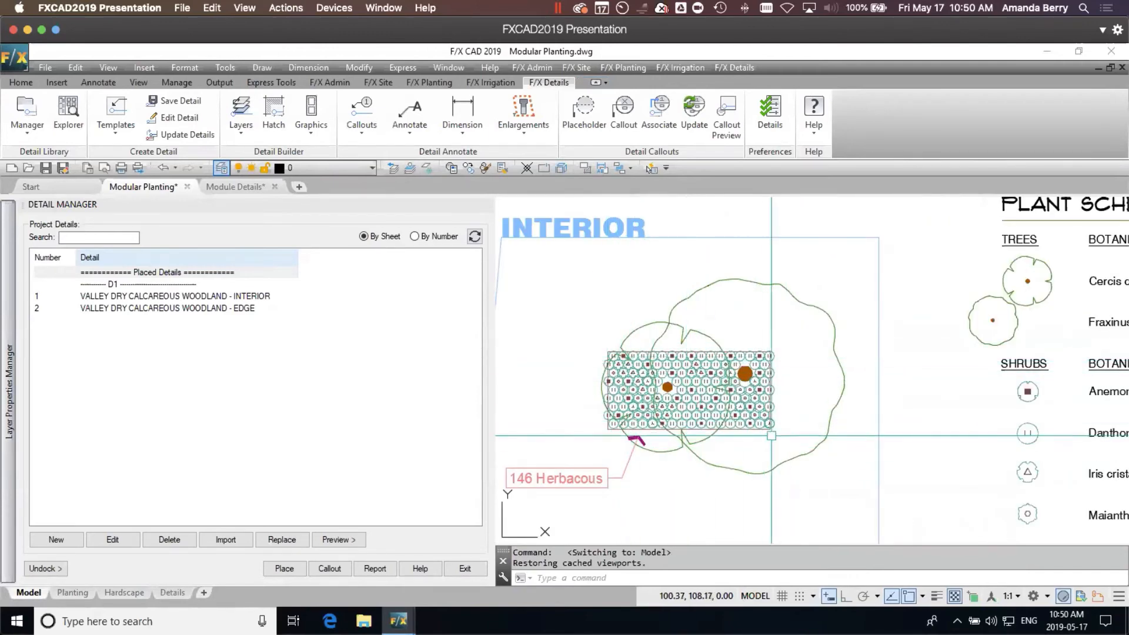
pyautogui.scroll(-7, 769, 351)
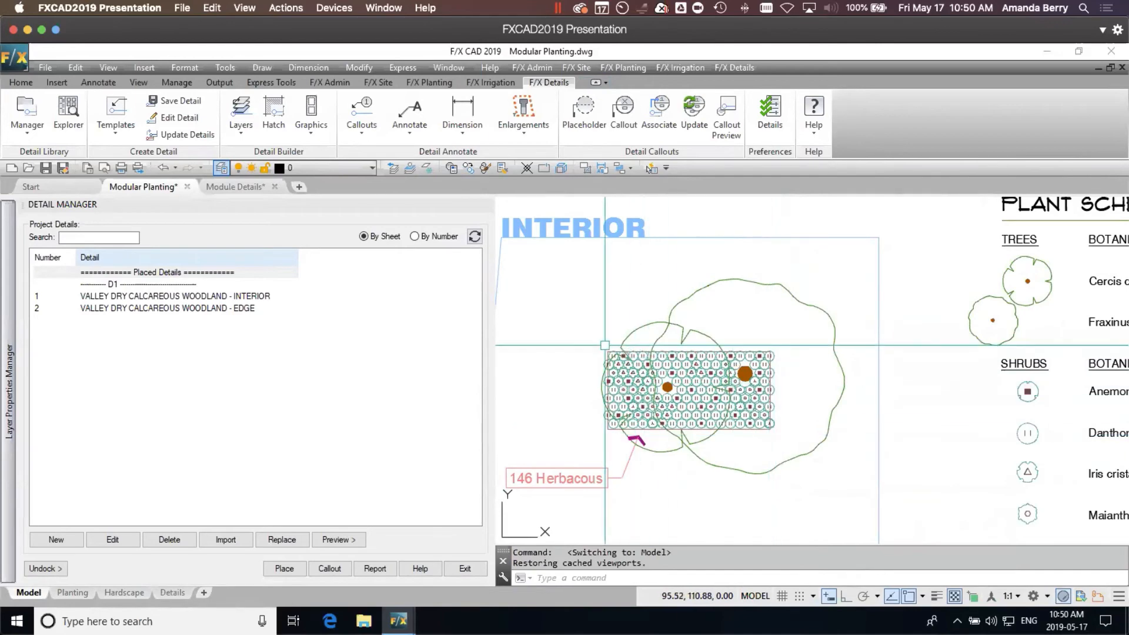
pyautogui.moveTo(894, 414)
pyautogui.mouseDown(button='middle')
pyautogui.moveTo(894, 387)
pyautogui.moveTo(721, 390)
pyautogui.mouseUp(button='middle')
pyautogui.moveTo(810, 489); pyautogui.dragTo(482, 434, button='middle')
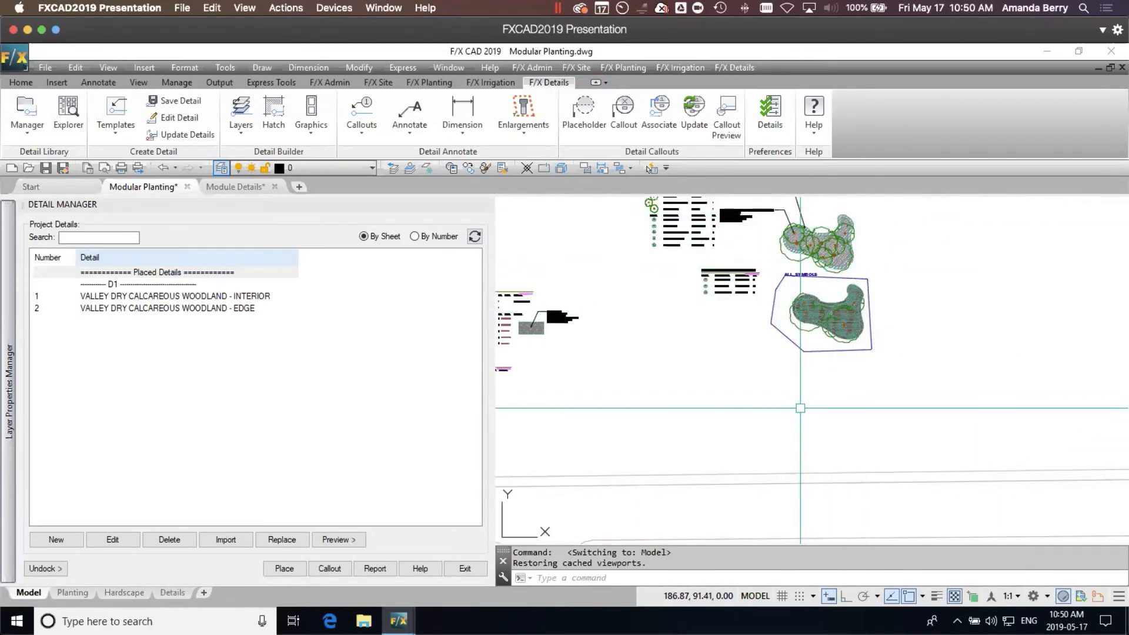
pyautogui.scroll(-6, 775, 415)
pyautogui.scroll(5, 770, 405)
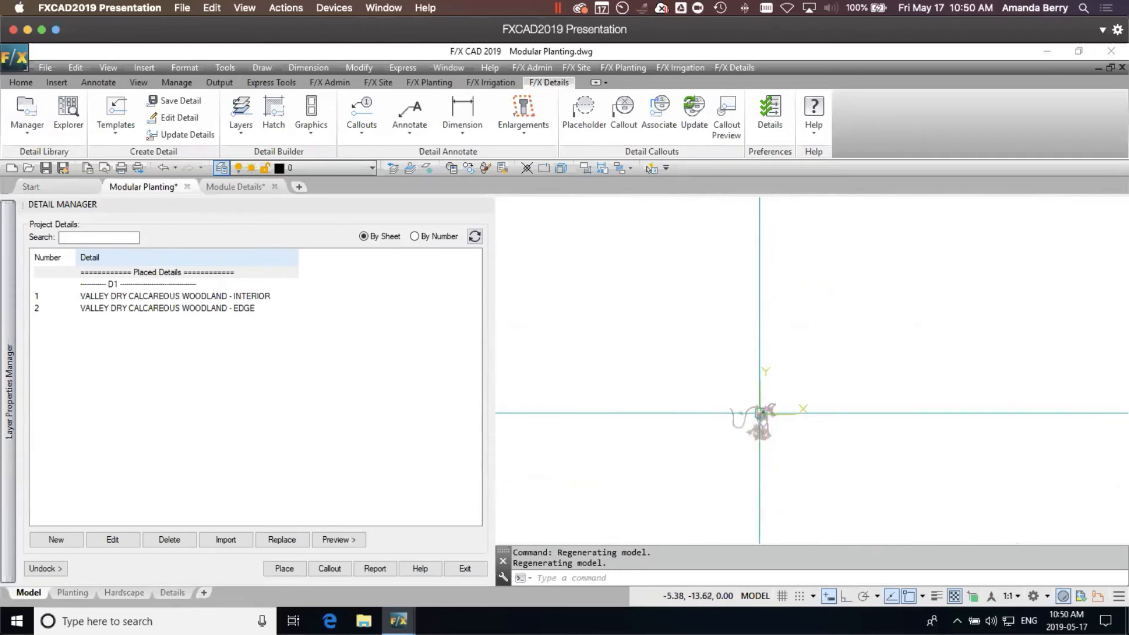
pyautogui.scroll(4, 768, 391)
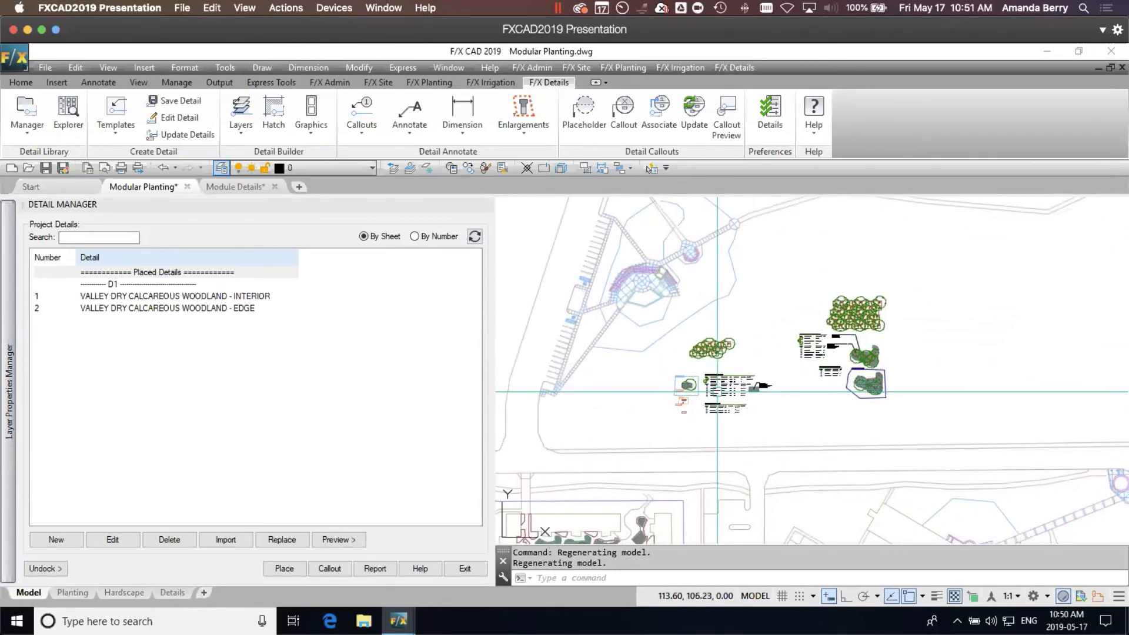
# - Close the Detail Manager, save the Modular Planting Design Webinar project as a template named Alkaline Mixes, and locate it in the projects list
pyautogui.scroll(4, 718, 393)
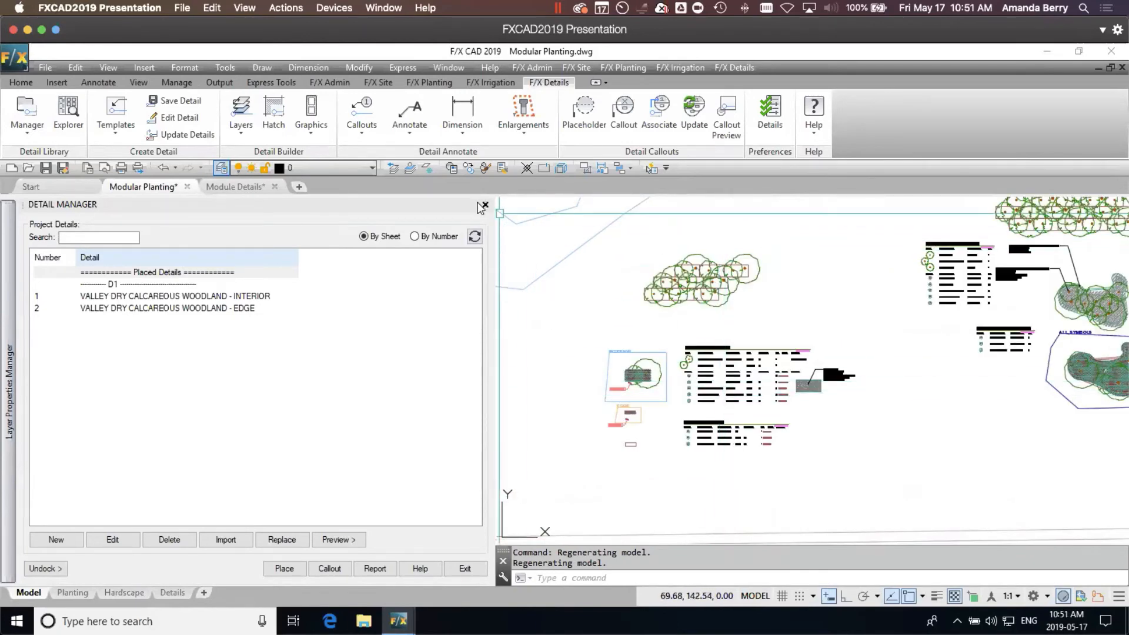
pyautogui.click(484, 205)
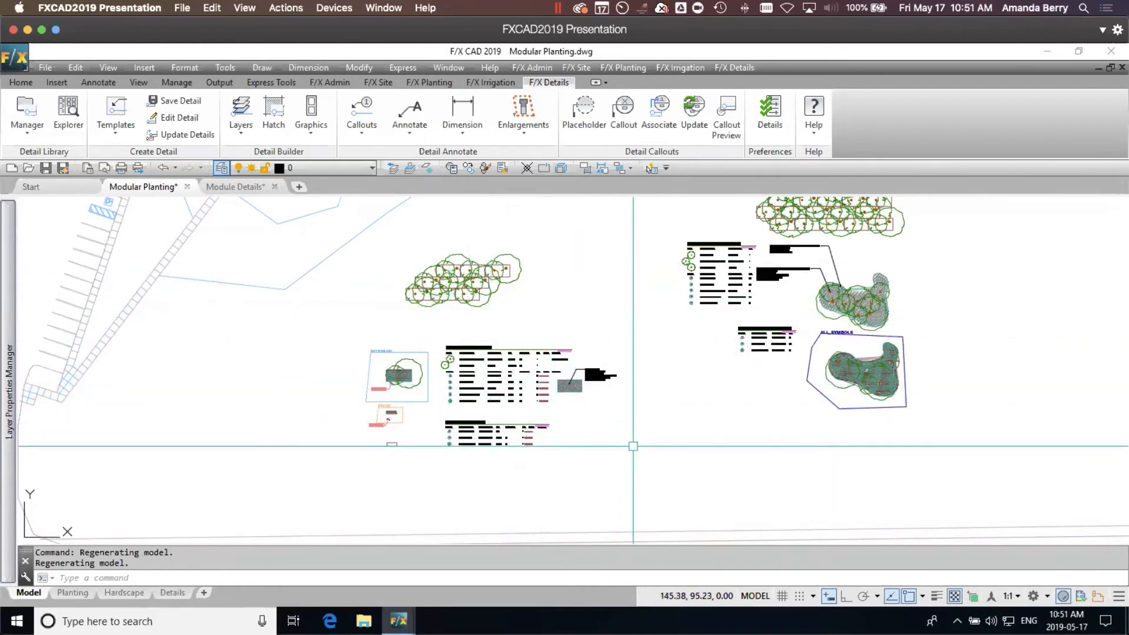
pyautogui.click(328, 83)
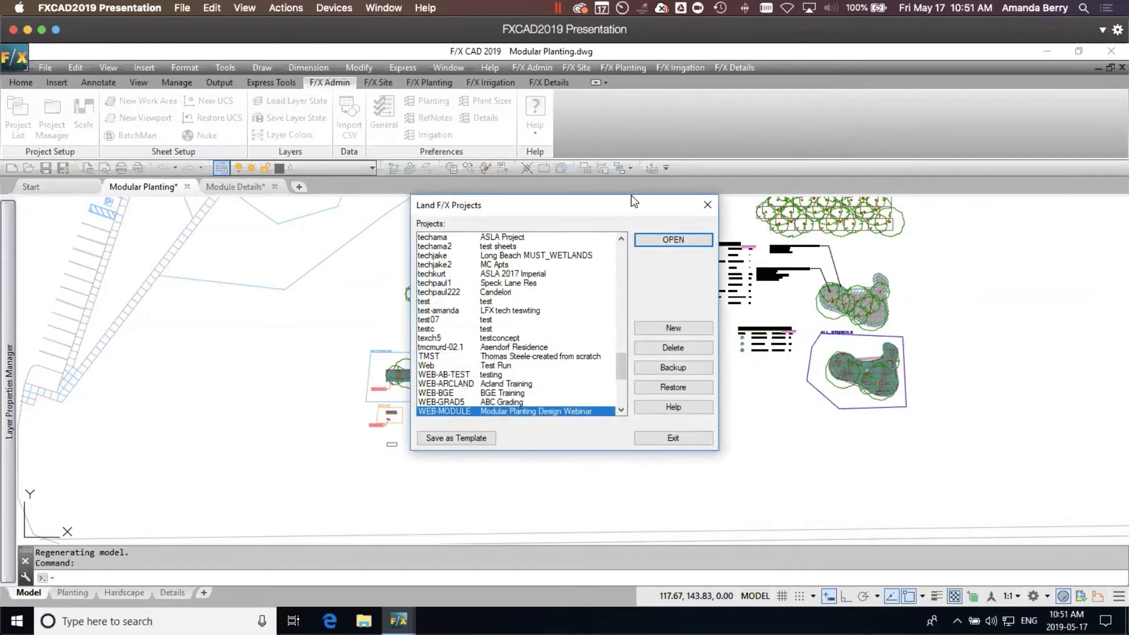
pyautogui.moveTo(630, 200); pyautogui.dragTo(364, 213)
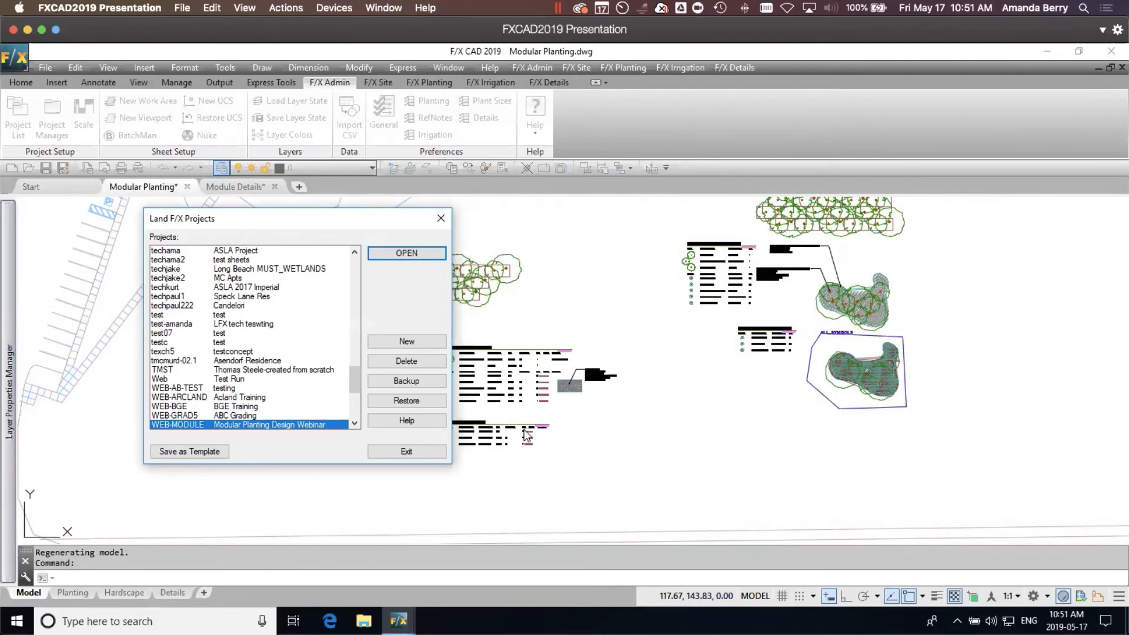
pyautogui.click(203, 450)
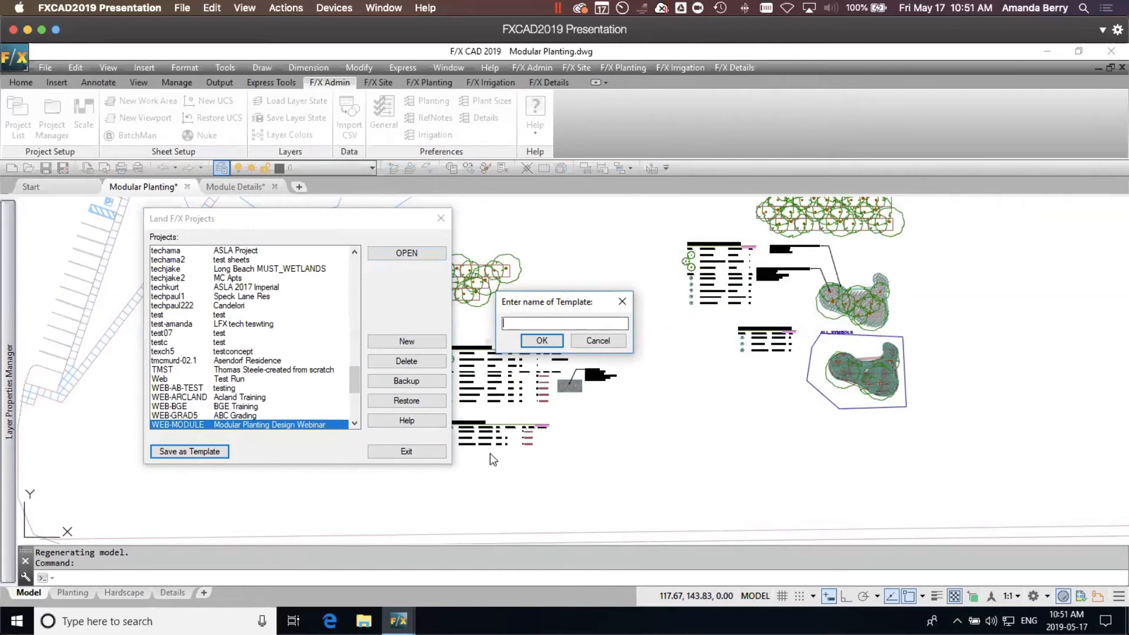
pyautogui.write('Alkaline Mixes')
pyautogui.click(553, 345)
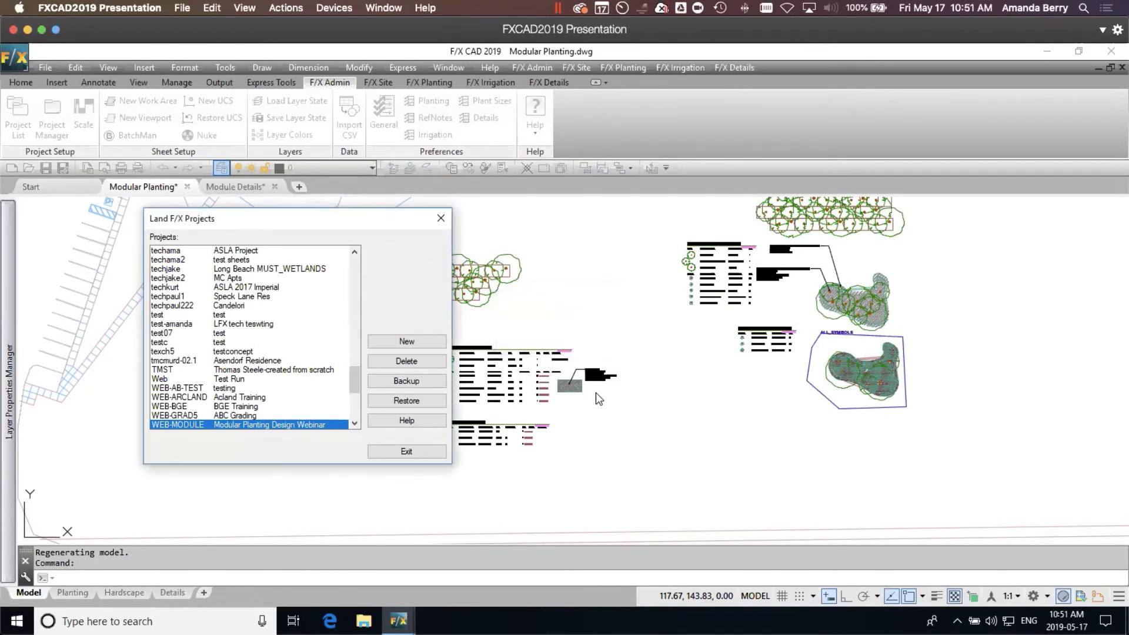
pyautogui.click(552, 355)
pyautogui.moveTo(355, 269); pyautogui.dragTo(361, 423)
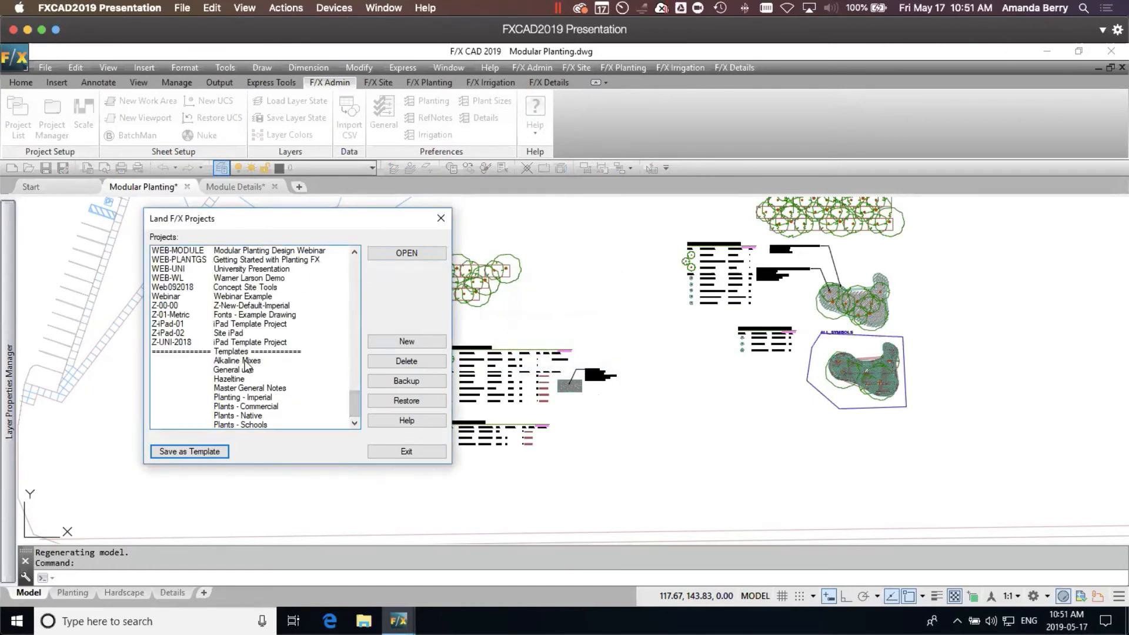
pyautogui.click(441, 219)
# - Look up the concept design groups that can be imported from the Alkaline Mixes template, and close the selection without importing any
pyautogui.click(429, 82)
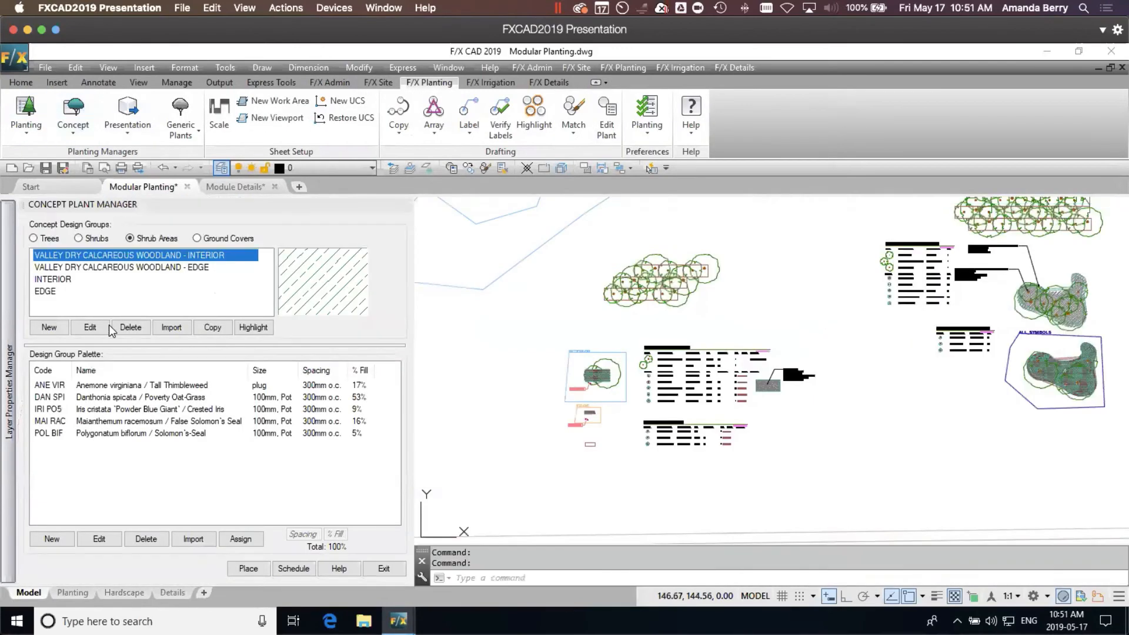
pyautogui.click(171, 327)
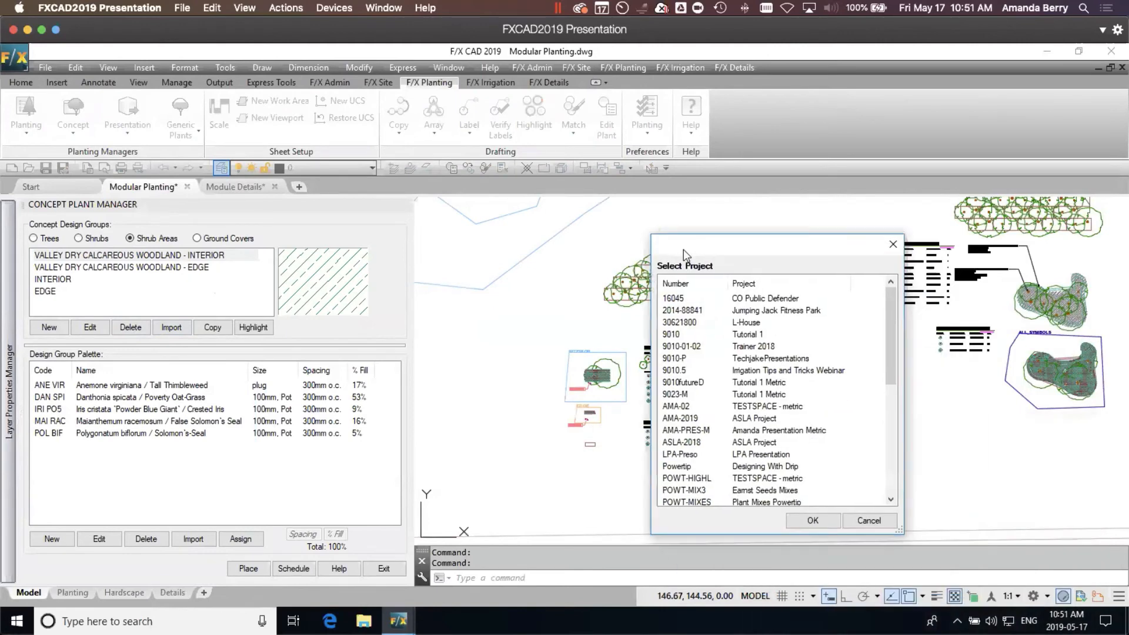
pyautogui.moveTo(814, 247); pyautogui.dragTo(817, 383)
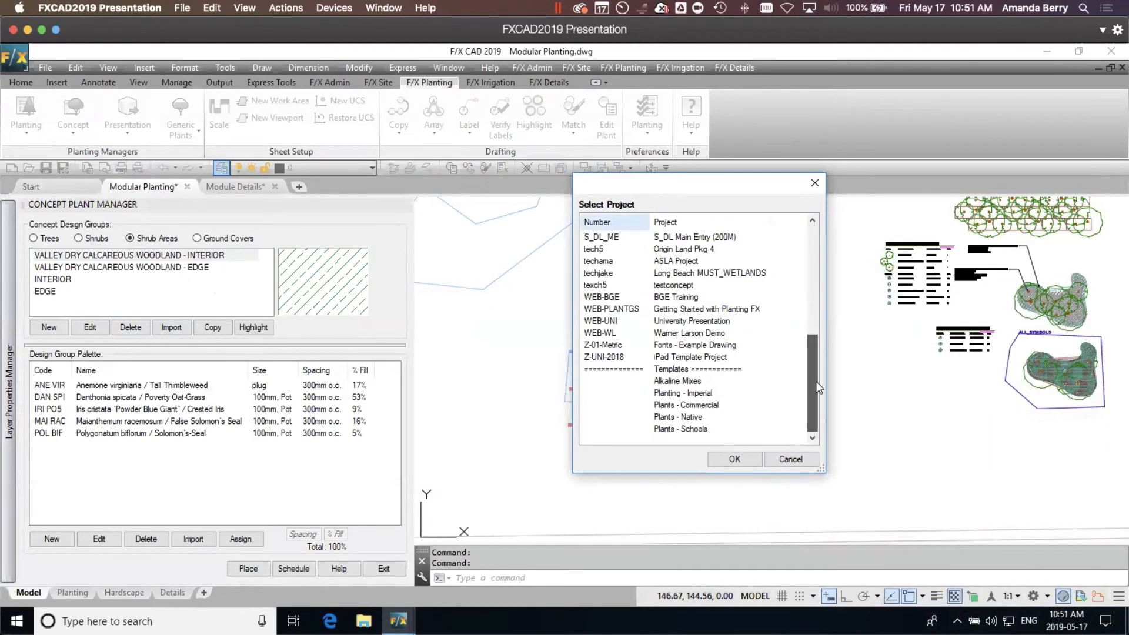
pyautogui.click(679, 382)
pyautogui.click(735, 459)
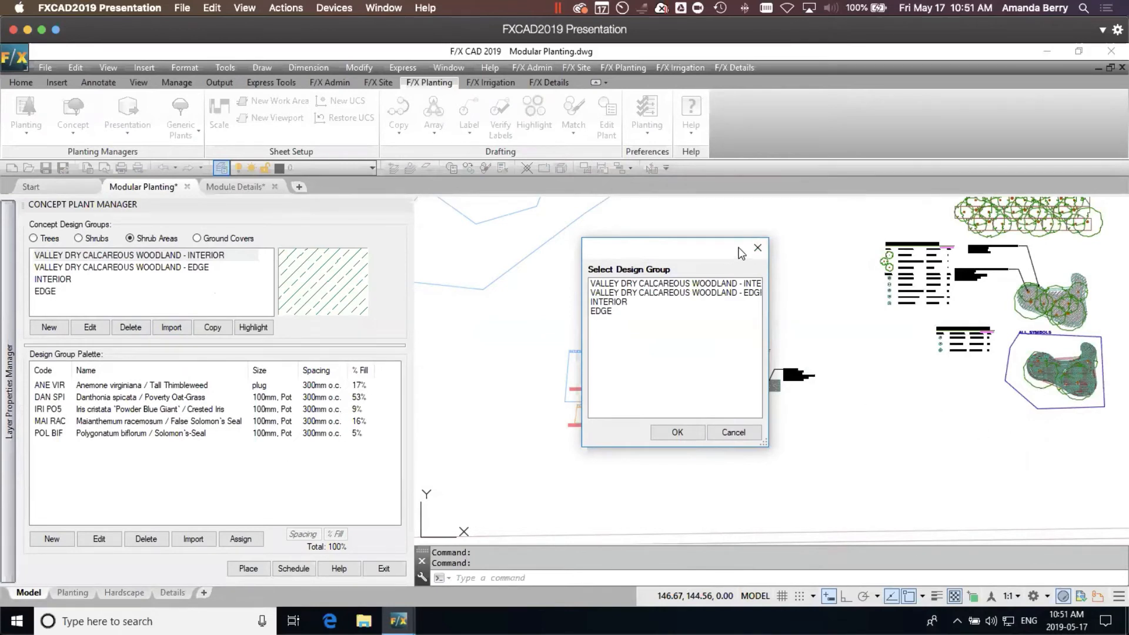
pyautogui.click(757, 247)
# - Add Acantholimon hohenackeri (Prickly Dianthus) to the project plants as a shrub area with the code ACA HOH
pyautogui.moveTo(901, 357)
pyautogui.mouseDown(button='middle')
pyautogui.moveTo(852, 350)
pyautogui.moveTo(823, 379)
pyautogui.mouseUp(button='middle')
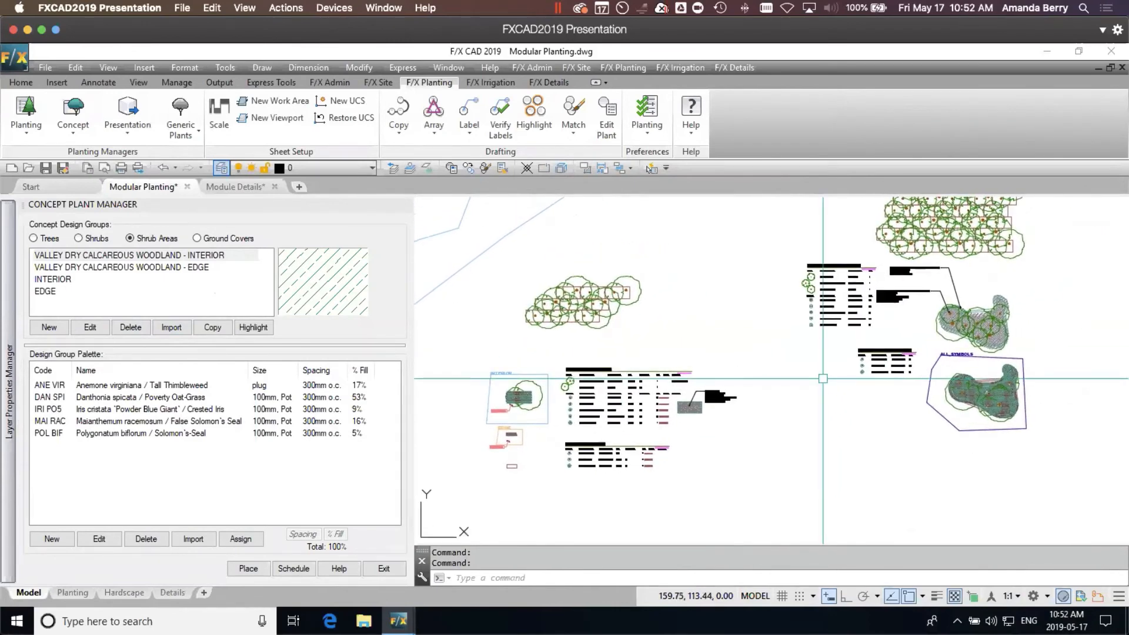
pyautogui.scroll(-4, 821, 379)
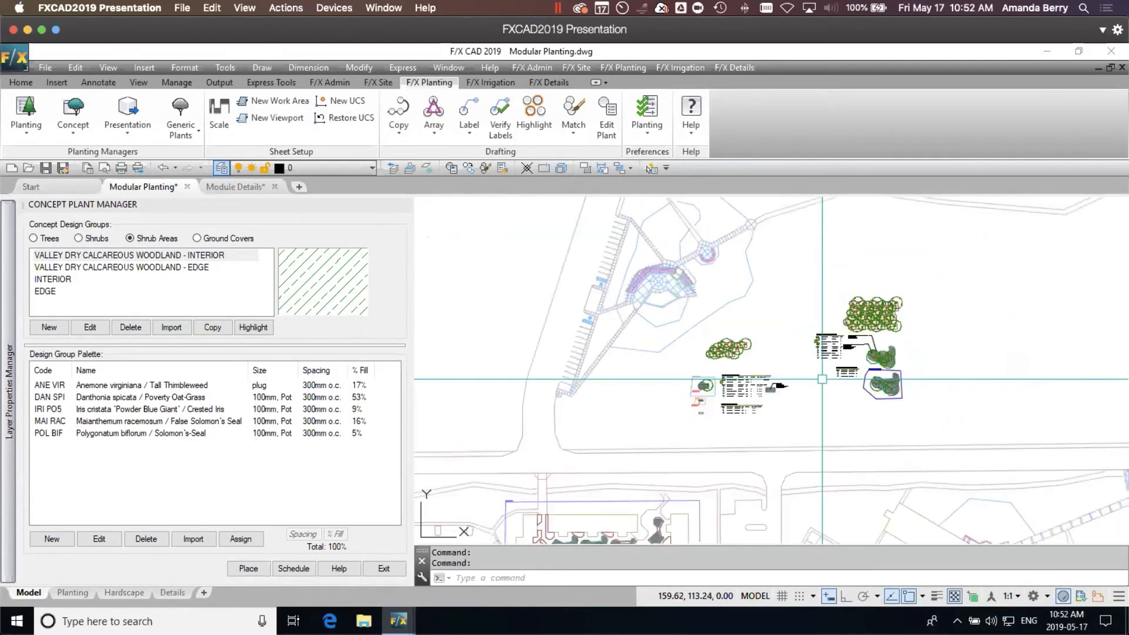
pyautogui.moveTo(789, 440)
pyautogui.mouseDown(button='middle')
pyautogui.moveTo(855, 278)
pyautogui.moveTo(853, 312)
pyautogui.mouseUp(button='middle')
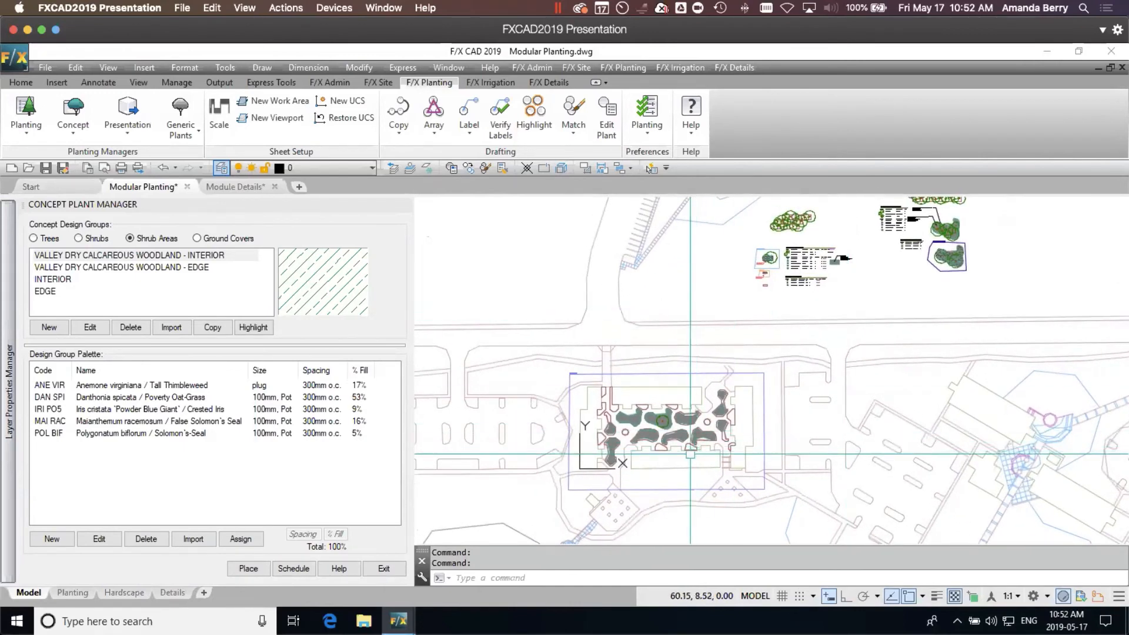
pyautogui.moveTo(676, 424); pyautogui.dragTo(698, 384, button='middle')
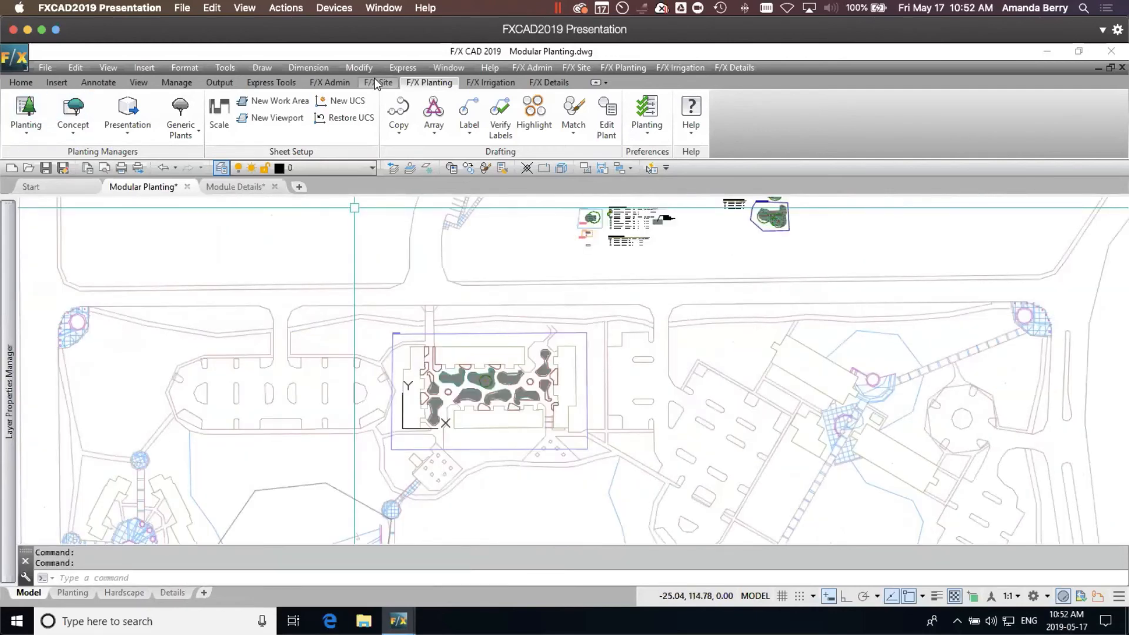
pyautogui.click(24, 127)
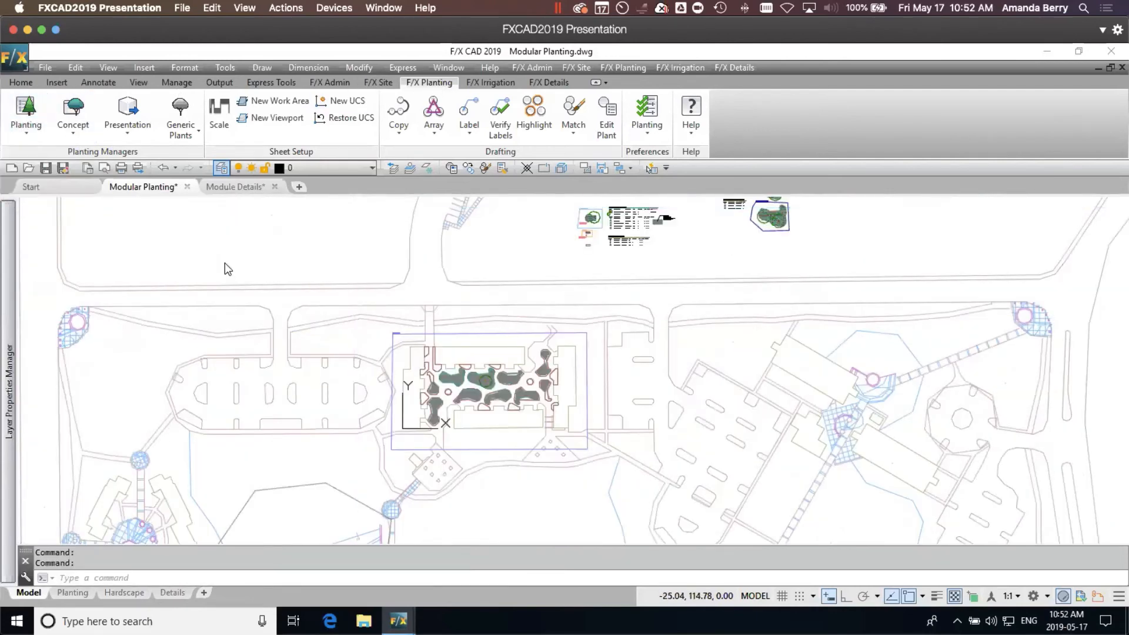
pyautogui.click(130, 238)
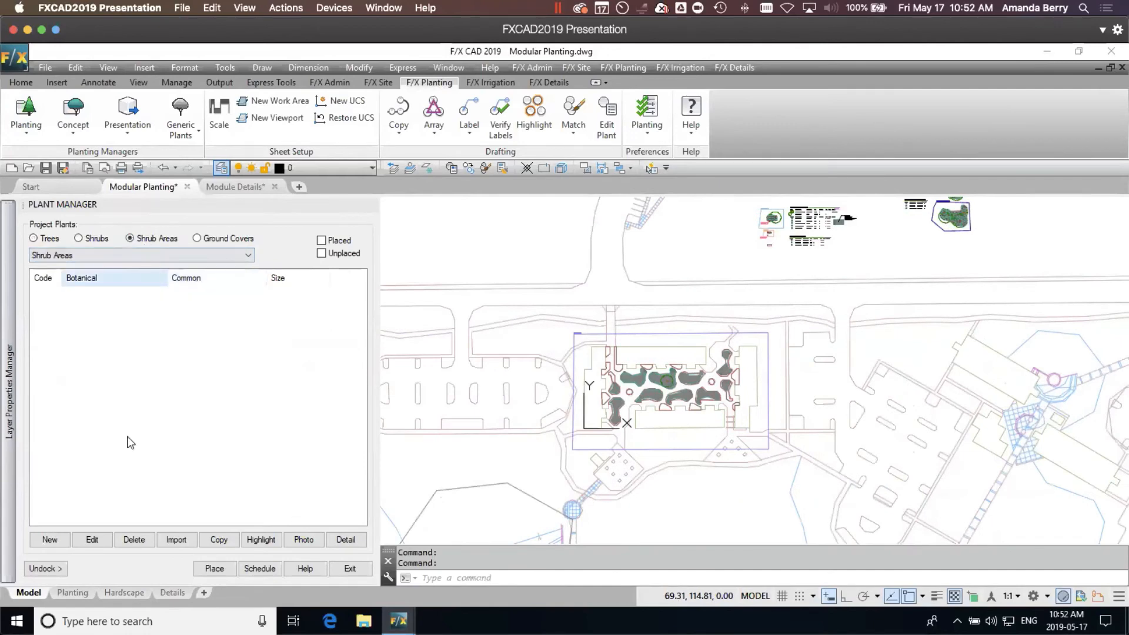
pyautogui.click(48, 540)
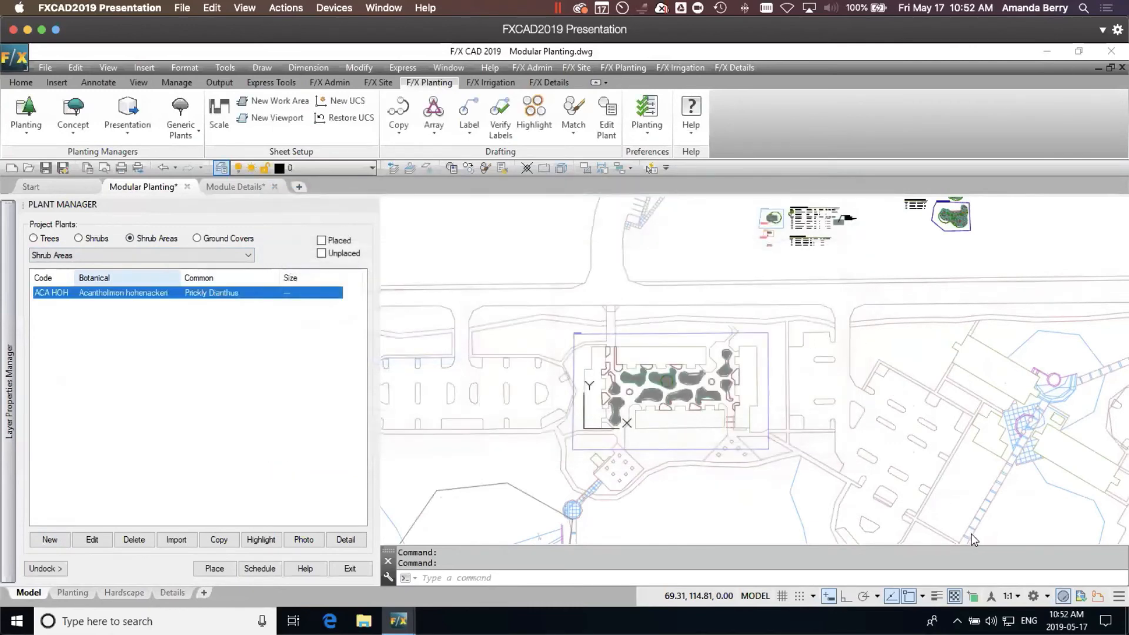
pyautogui.click(978, 533)
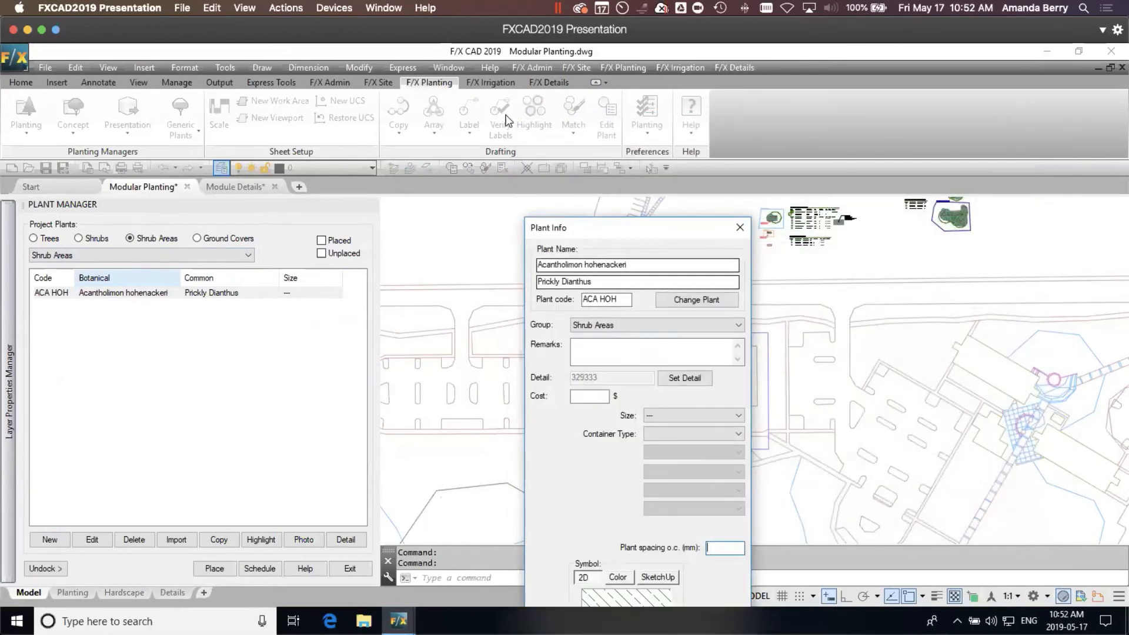
pyautogui.moveTo(643, 233); pyautogui.dragTo(351, 82)
pyautogui.click(377, 522)
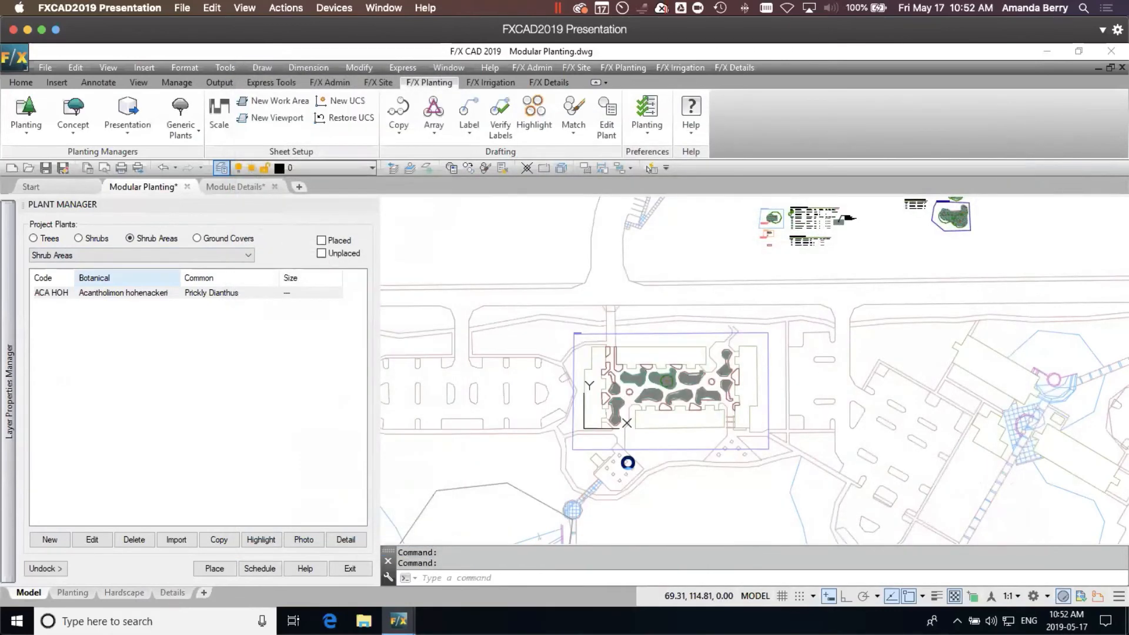
# - Draw a small four-sided Acantholimon hohenackeri shrub area below the lower building, inside the campus work area
pyautogui.scroll(4, 653, 442)
pyautogui.click(653, 434)
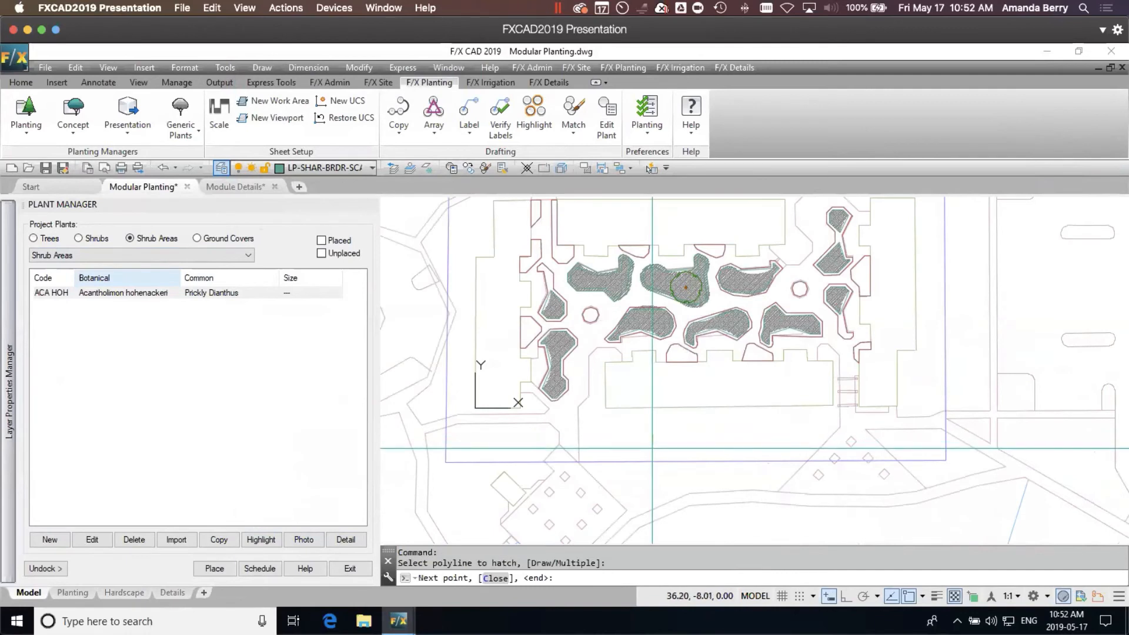
pyautogui.click(653, 448)
pyautogui.click(689, 448)
pyautogui.click(693, 424)
pyautogui.rightClick(666, 430)
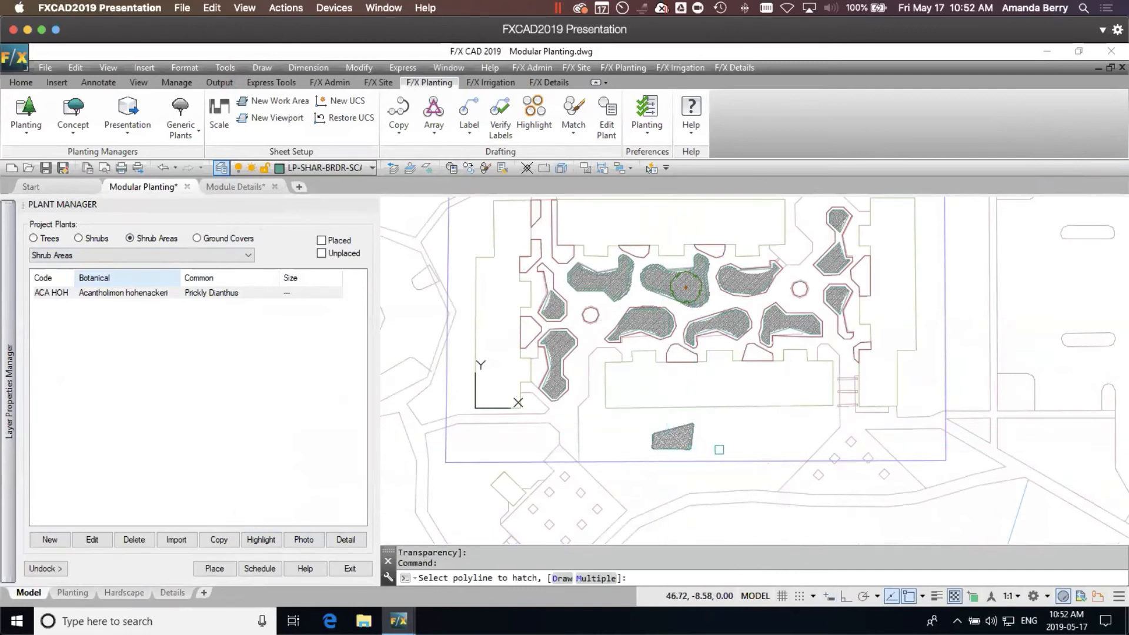
pyautogui.rightClick(719, 449)
# - Place a new plant schedule of the Campus work area below it, with concept plants included by group and remarks in a column
pyautogui.moveTo(809, 471); pyautogui.dragTo(745, 413, button='middle')
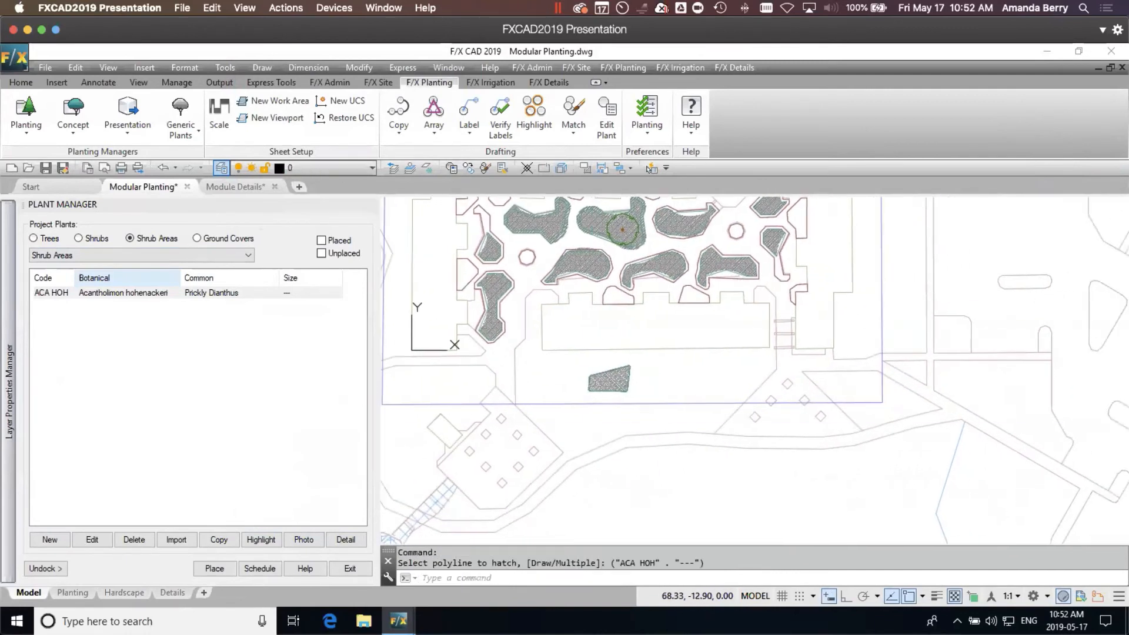
pyautogui.click(271, 570)
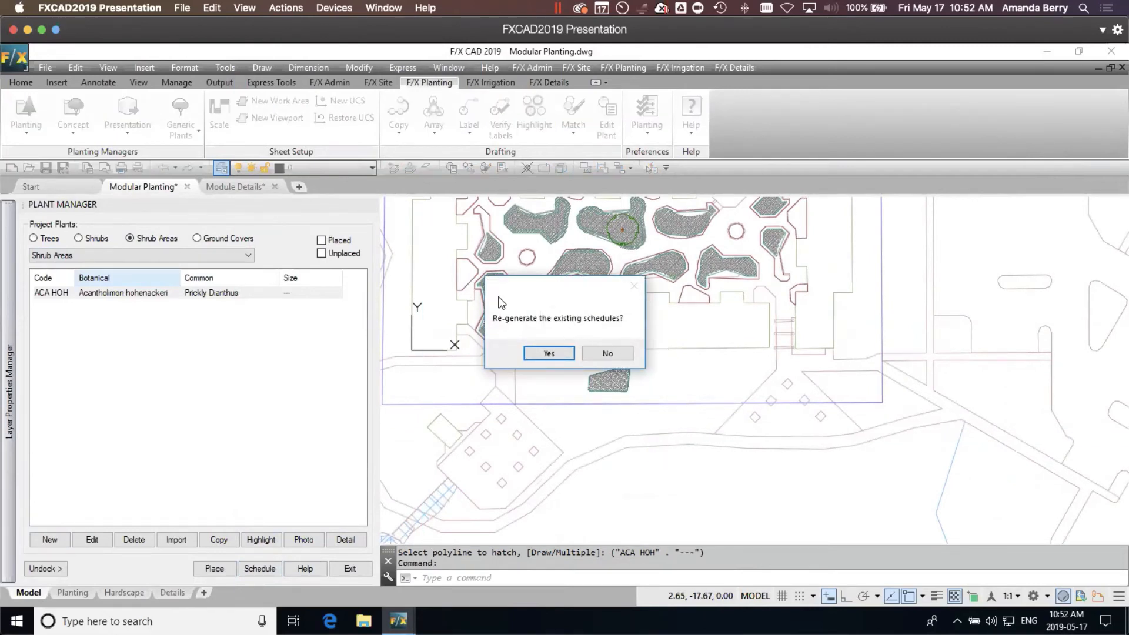
pyautogui.click(620, 354)
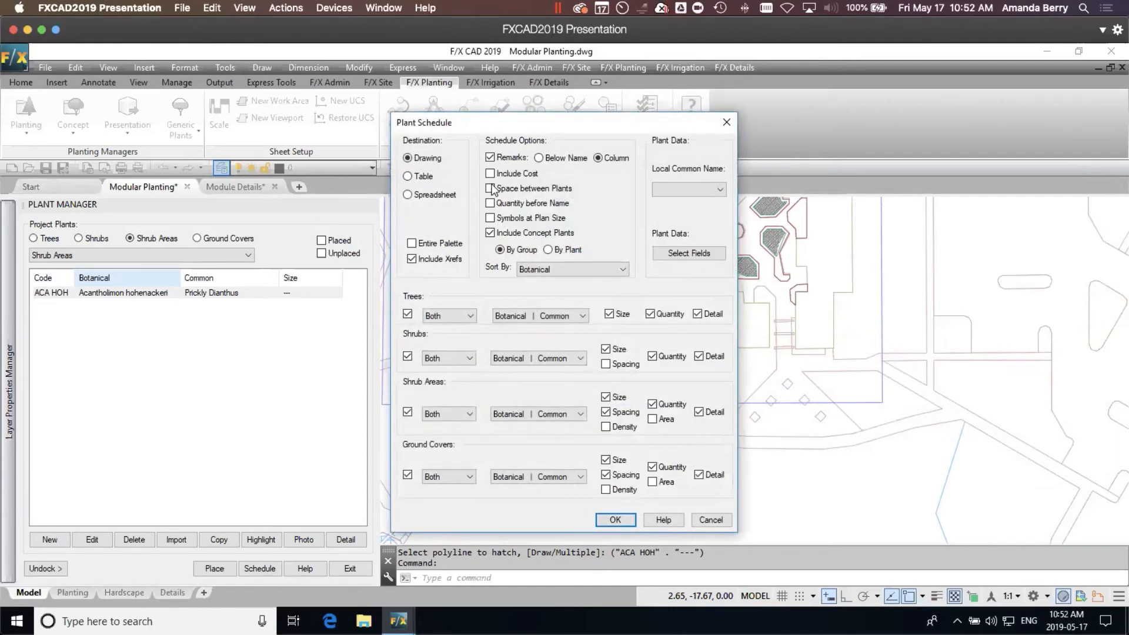
pyautogui.click(614, 519)
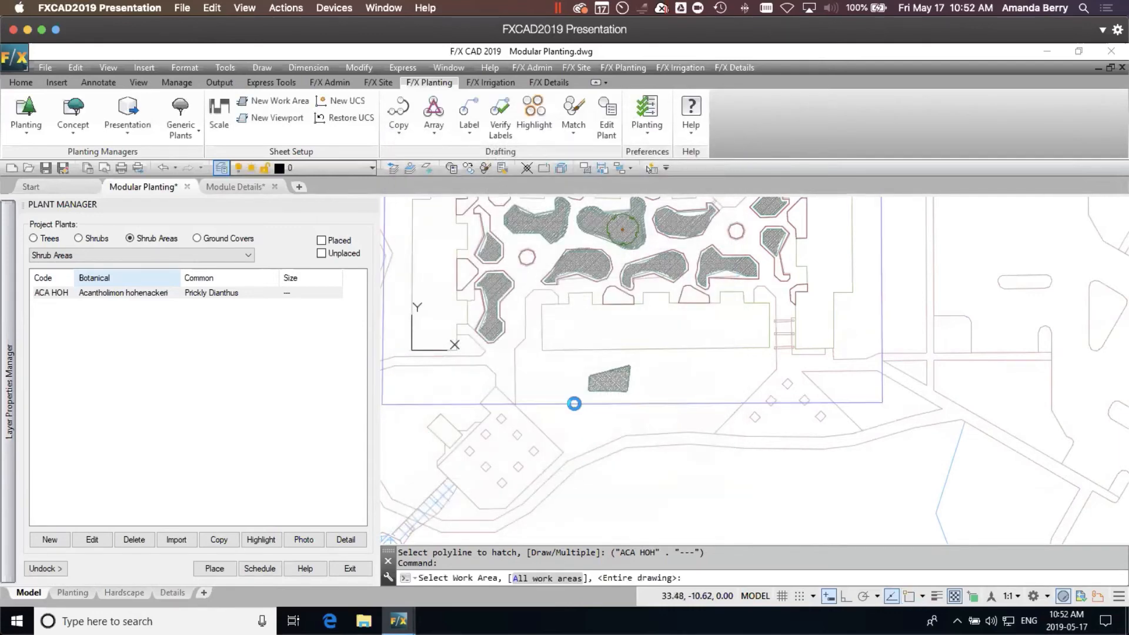
pyautogui.click(609, 474)
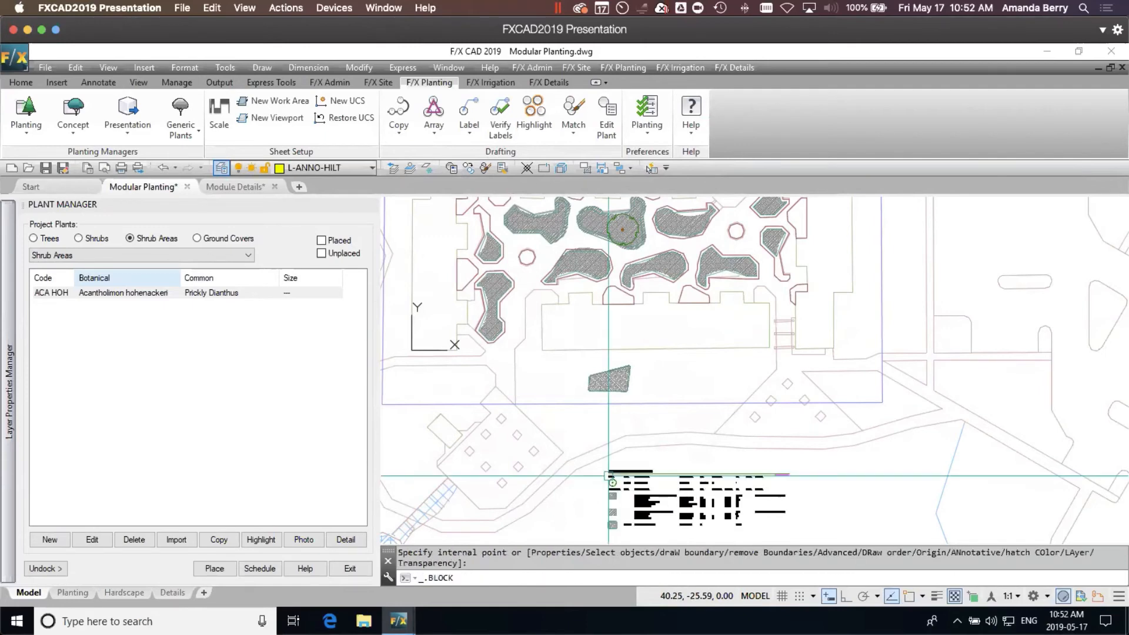
pyautogui.scroll(2, 641, 514)
pyautogui.scroll(4, 641, 513)
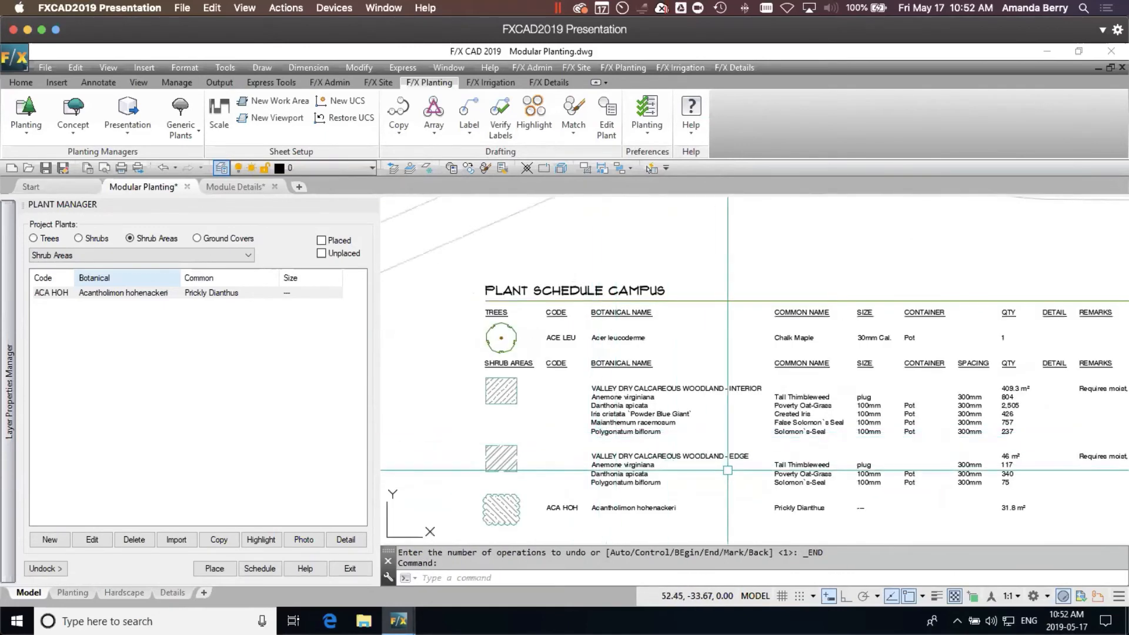
pyautogui.moveTo(704, 452); pyautogui.dragTo(635, 447, button='middle')
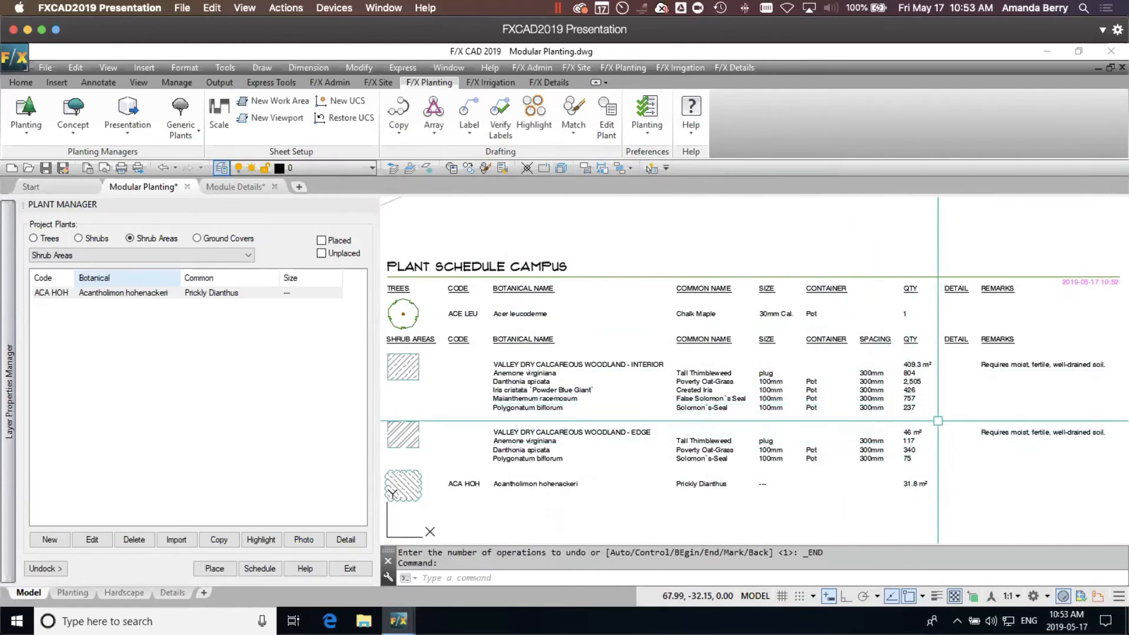
pyautogui.moveTo(943, 486); pyautogui.dragTo(906, 456, button='middle')
pyautogui.scroll(-4, 906, 456)
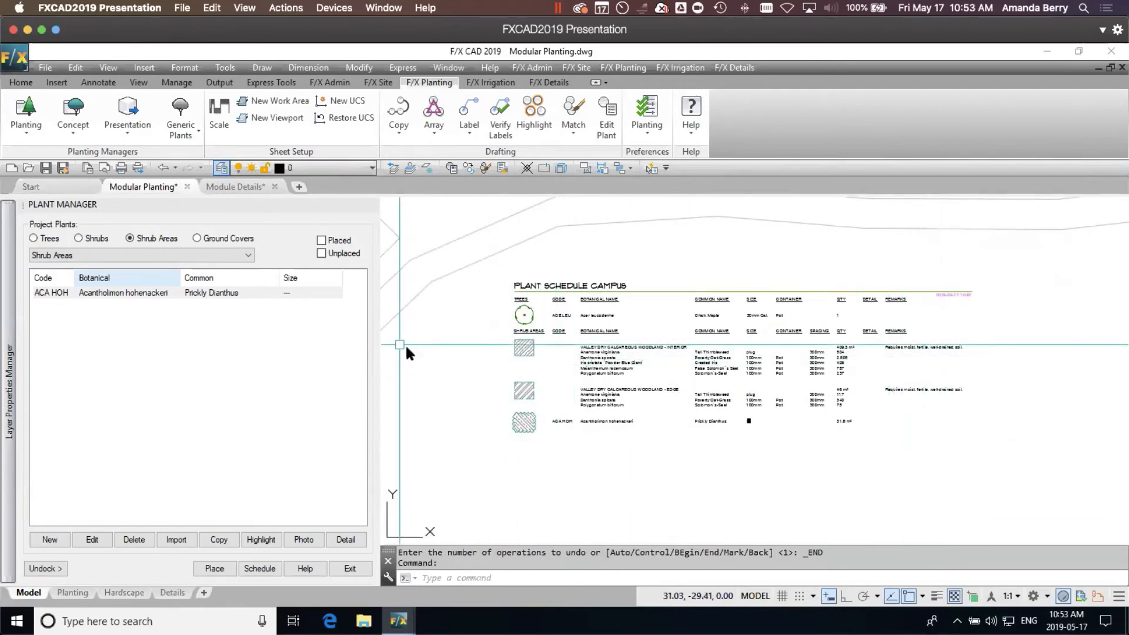
# - Place a second Campus plant schedule directly beside the first, with concept plants included by plant
pyautogui.click(260, 568)
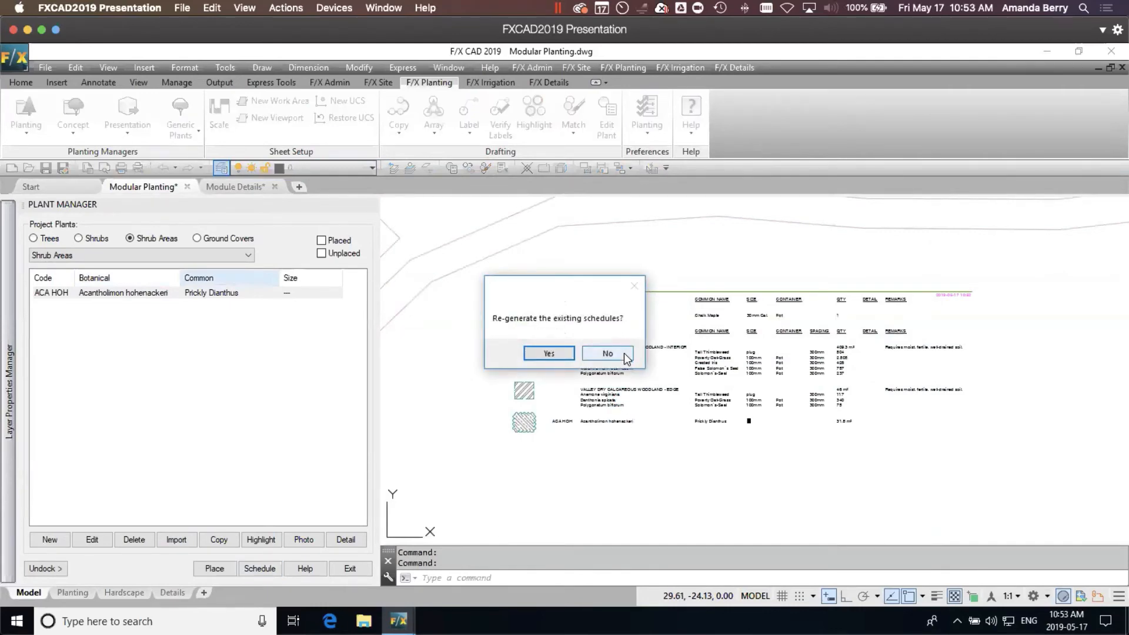
pyautogui.click(625, 354)
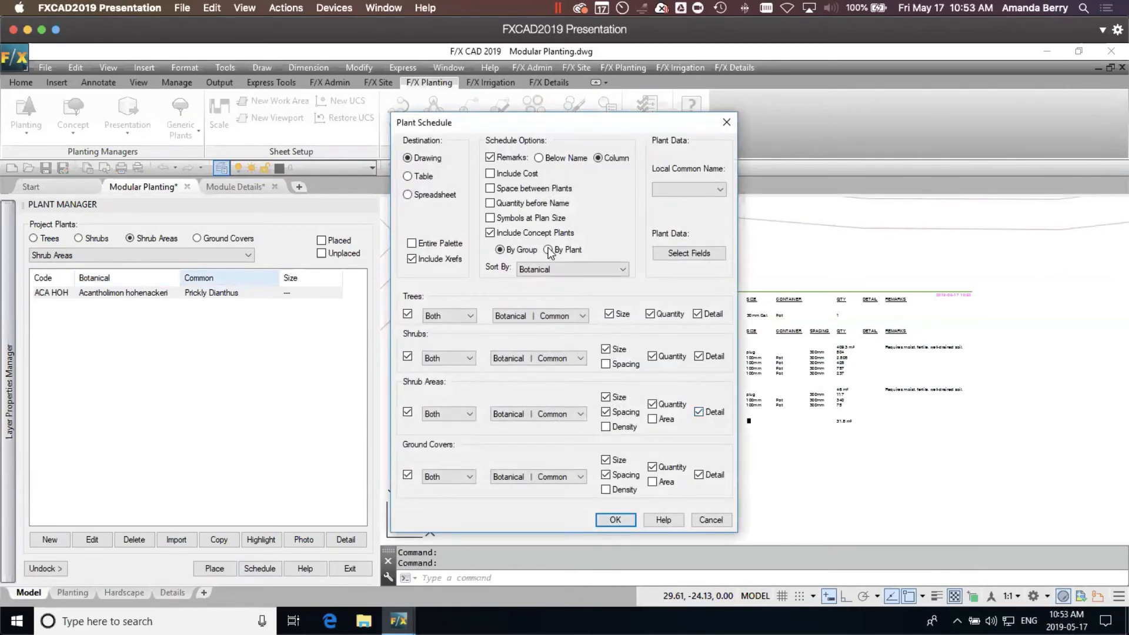
pyautogui.scroll(-2, 835, 408)
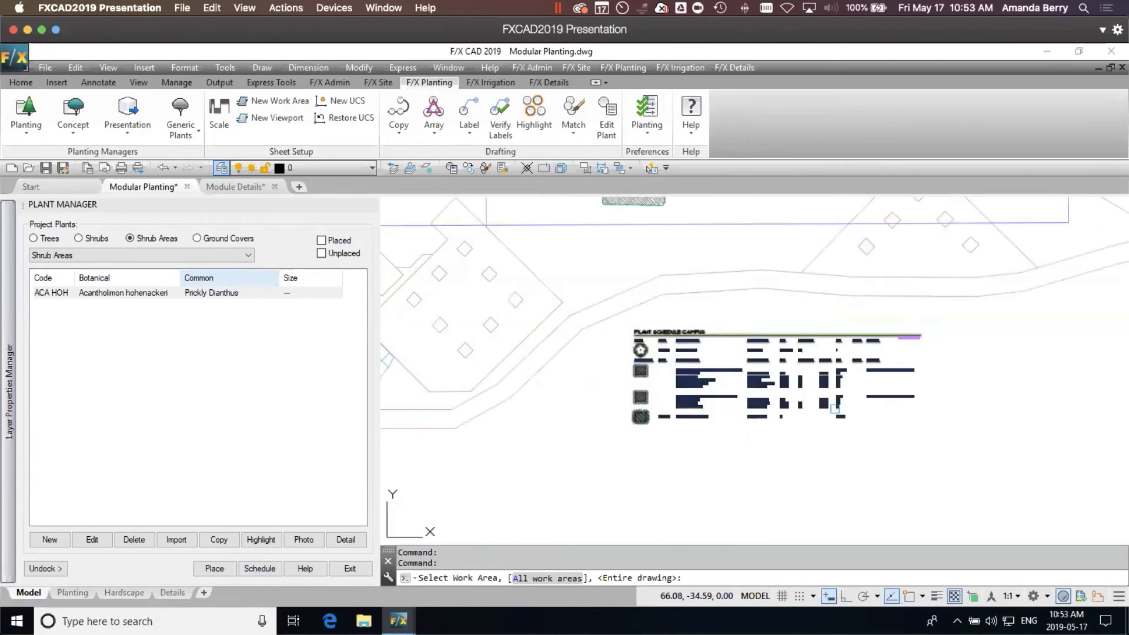
pyautogui.press('Return')
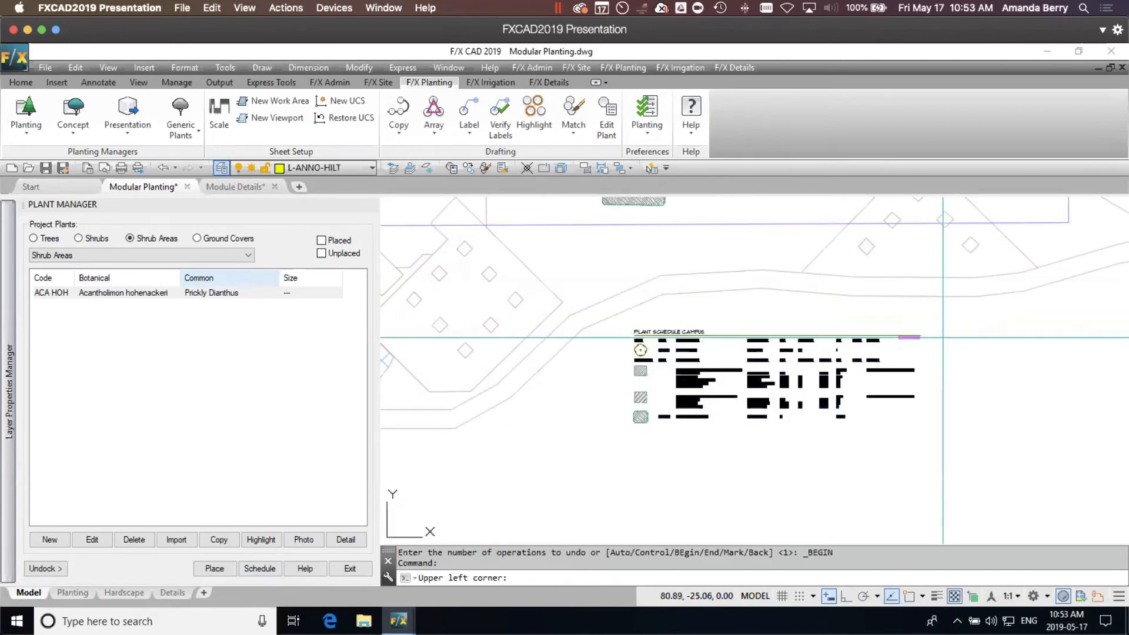
pyautogui.moveTo(1058, 400)
pyautogui.mouseDown(button='middle')
pyautogui.moveTo(788, 386)
pyautogui.moveTo(752, 405)
pyautogui.moveTo(742, 489)
pyautogui.mouseUp(button='middle')
pyautogui.scroll(4, 756, 381)
pyautogui.scroll(-4, 1032, 448)
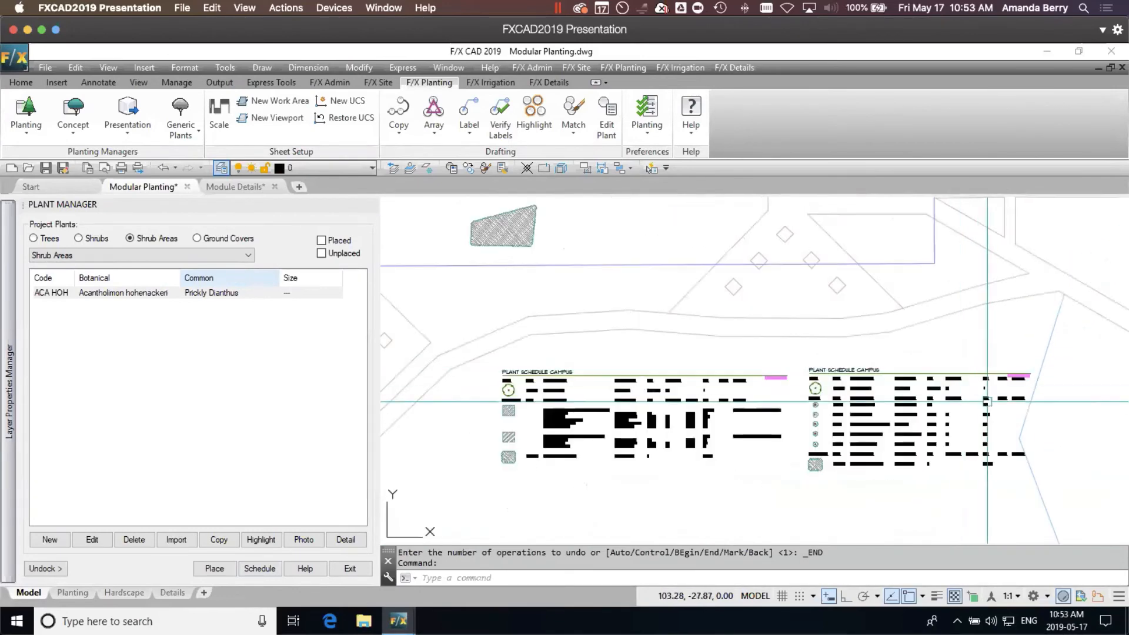
# - Examine the two Campus plant schedules, comparing how concept plants are listed by plant and by group
pyautogui.scroll(2, 979, 432)
pyautogui.scroll(2, 982, 424)
pyautogui.moveTo(977, 416)
pyautogui.mouseDown(button='middle')
pyautogui.moveTo(935, 421)
pyautogui.moveTo(946, 461)
pyautogui.mouseUp(button='middle')
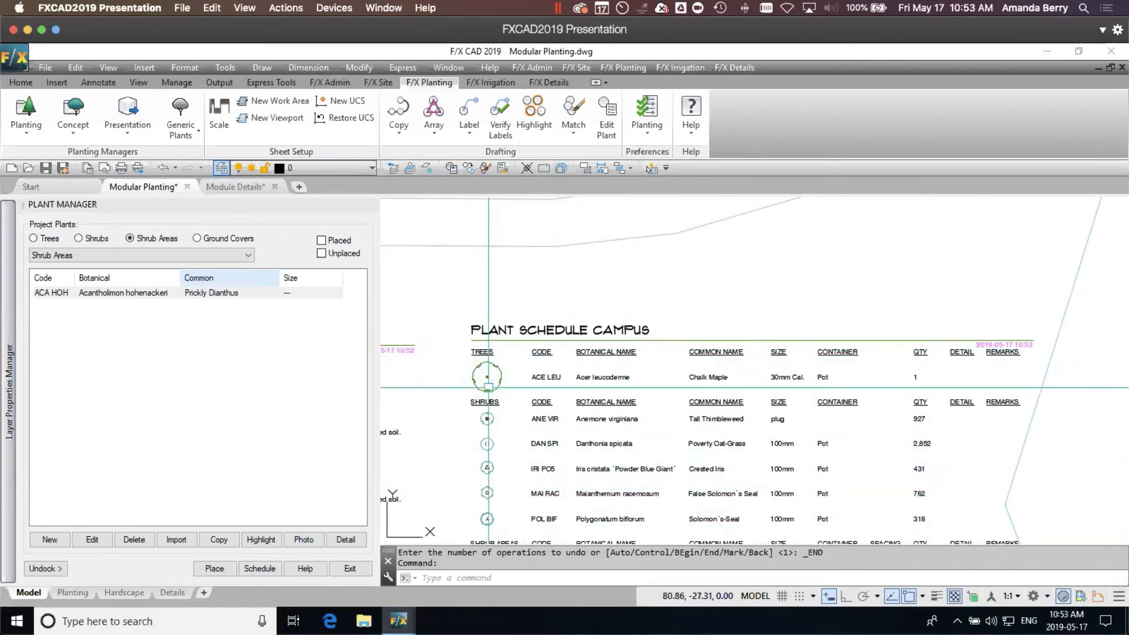
pyautogui.scroll(-5, 551, 397)
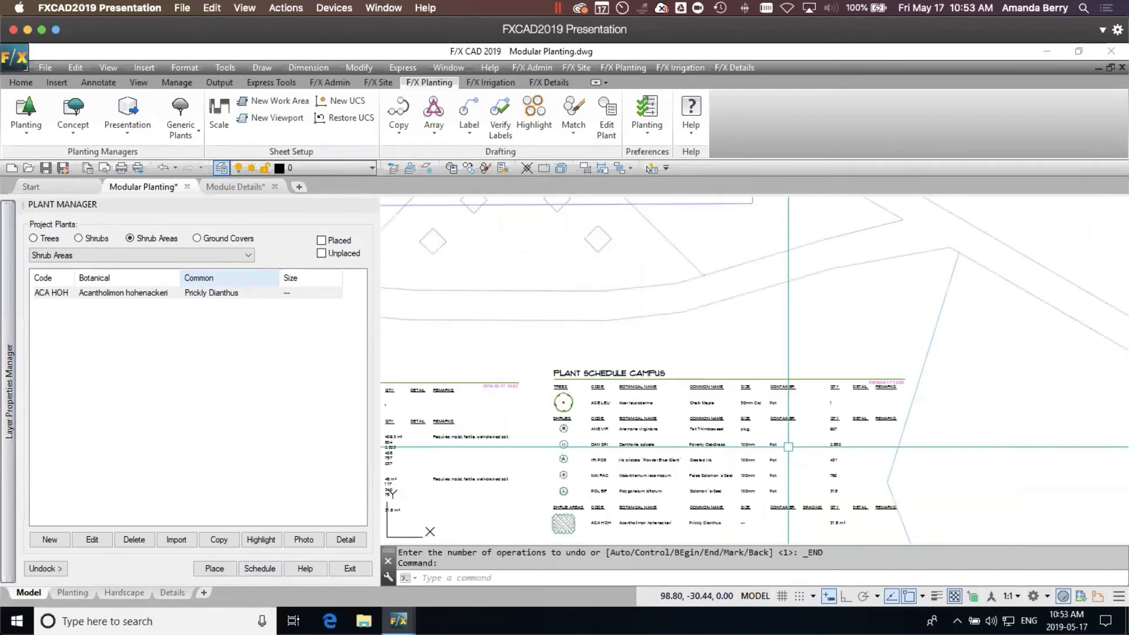
pyautogui.scroll(-2, 625, 453)
pyautogui.scroll(6, 626, 461)
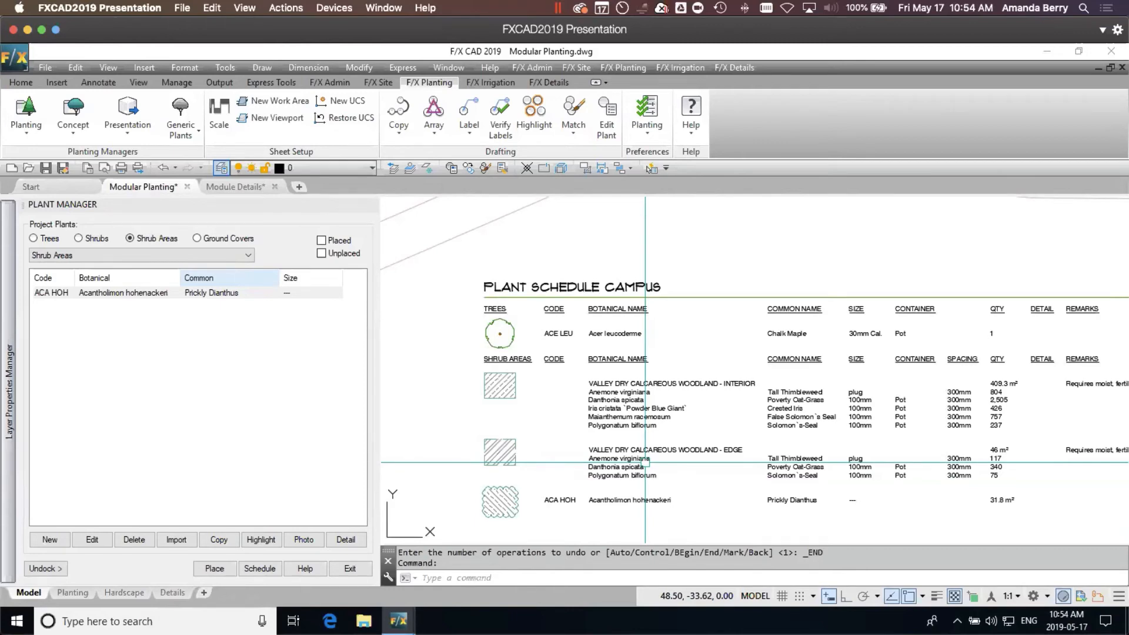
pyautogui.moveTo(733, 404)
pyautogui.mouseDown(button='middle')
pyautogui.moveTo(739, 436)
pyautogui.moveTo(760, 423)
pyautogui.moveTo(750, 439)
pyautogui.mouseUp(button='middle')
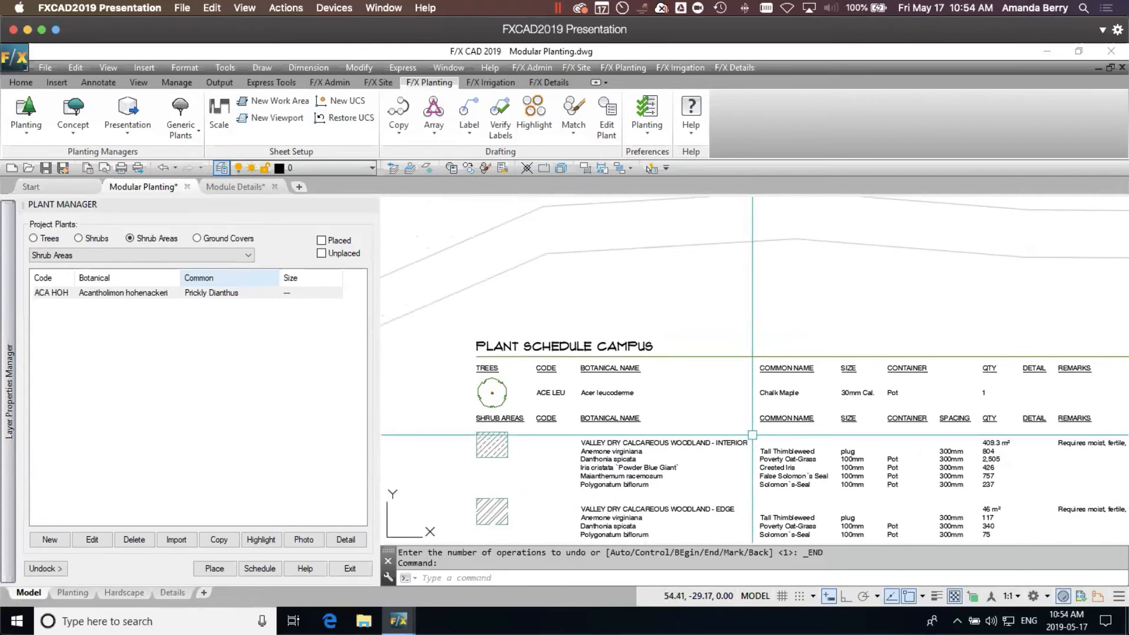
pyautogui.moveTo(796, 305); pyautogui.dragTo(714, 530, button='middle')
pyautogui.scroll(-4, 733, 364)
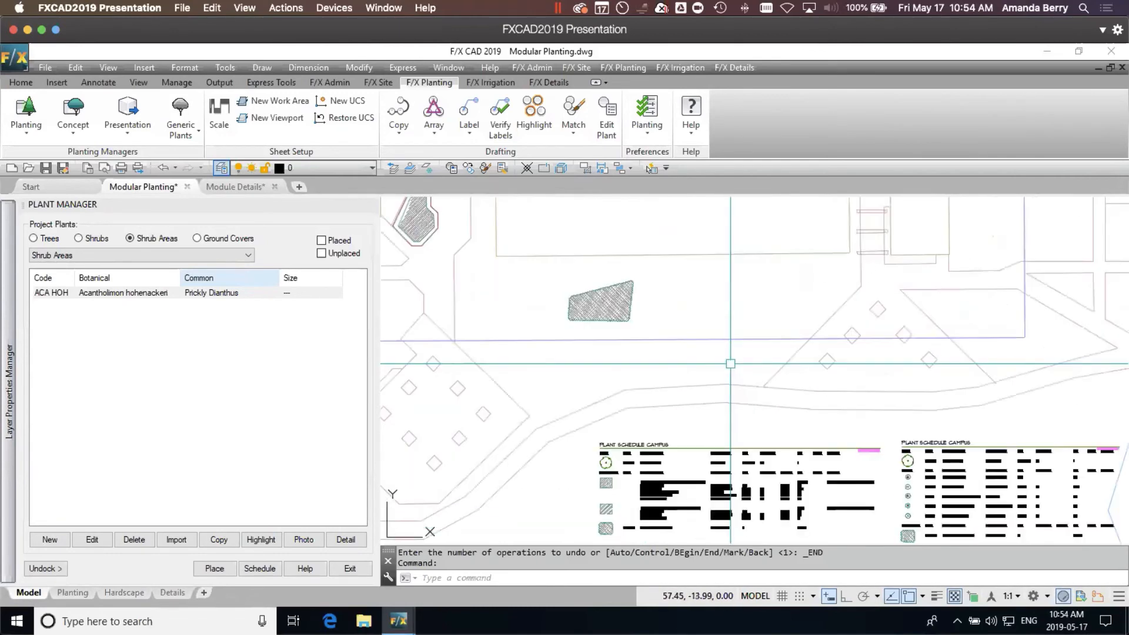
# - Regenerate the drawing and erase the single tree on the courtyard's upper middle planting bed
pyautogui.moveTo(734, 352)
pyautogui.mouseDown(button='middle')
pyautogui.moveTo(693, 482)
pyautogui.moveTo(760, 558)
pyautogui.mouseUp(button='middle')
pyautogui.moveTo(790, 395); pyautogui.dragTo(821, 450, button='middle')
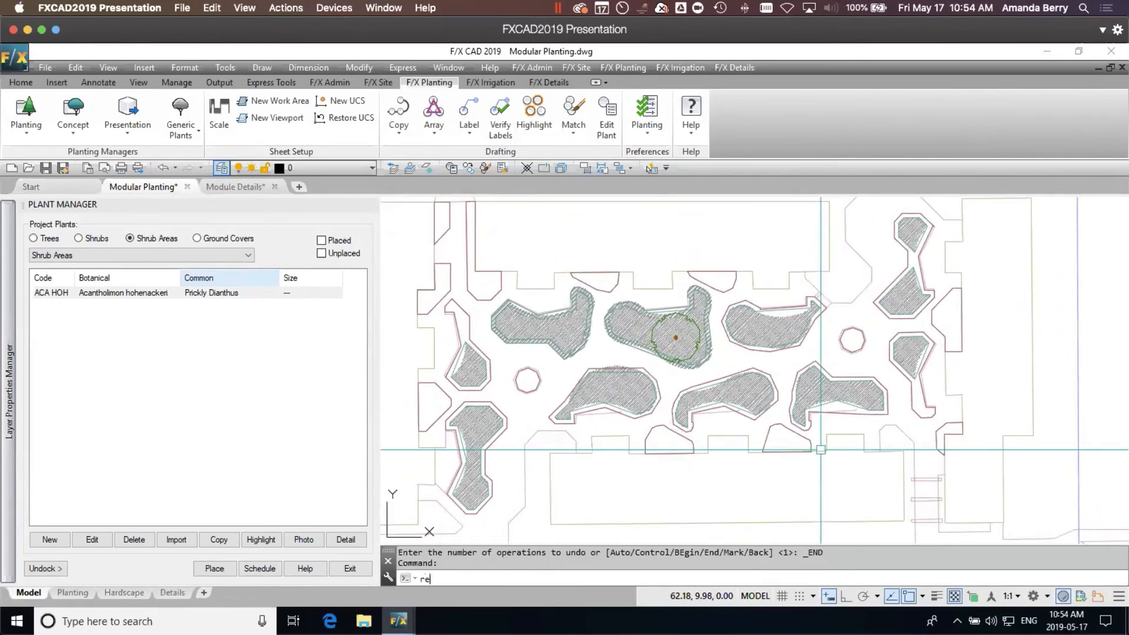
pyautogui.press('Return')
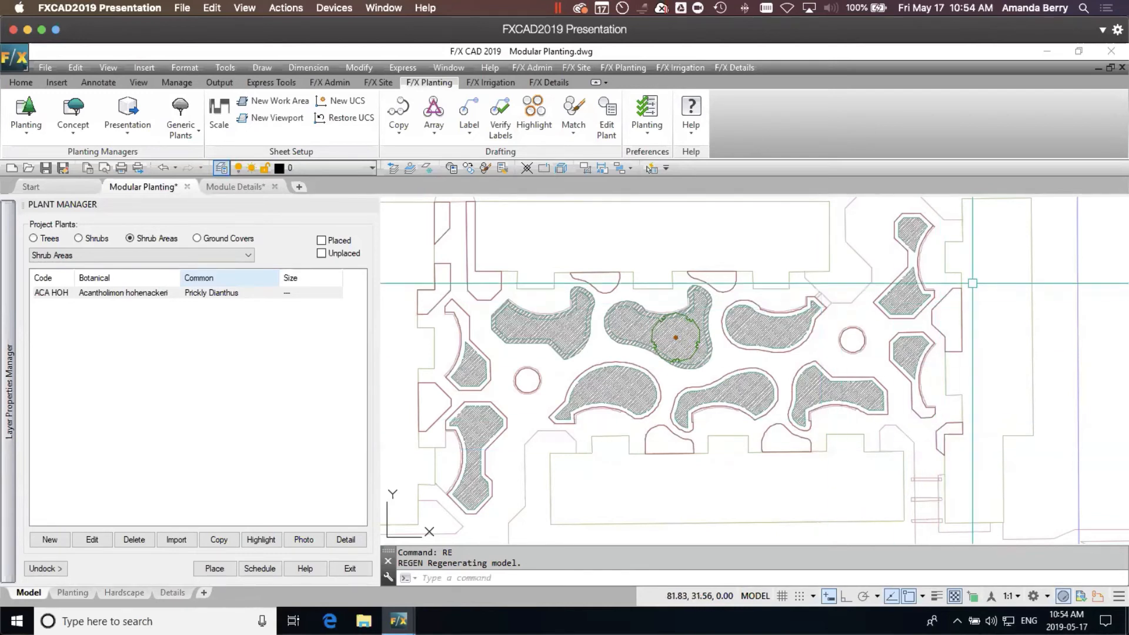
pyautogui.moveTo(1004, 256)
pyautogui.mouseDown(button='middle')
pyautogui.moveTo(983, 277)
pyautogui.moveTo(589, 476)
pyautogui.mouseUp(button='middle')
pyautogui.scroll(-5, 783, 393)
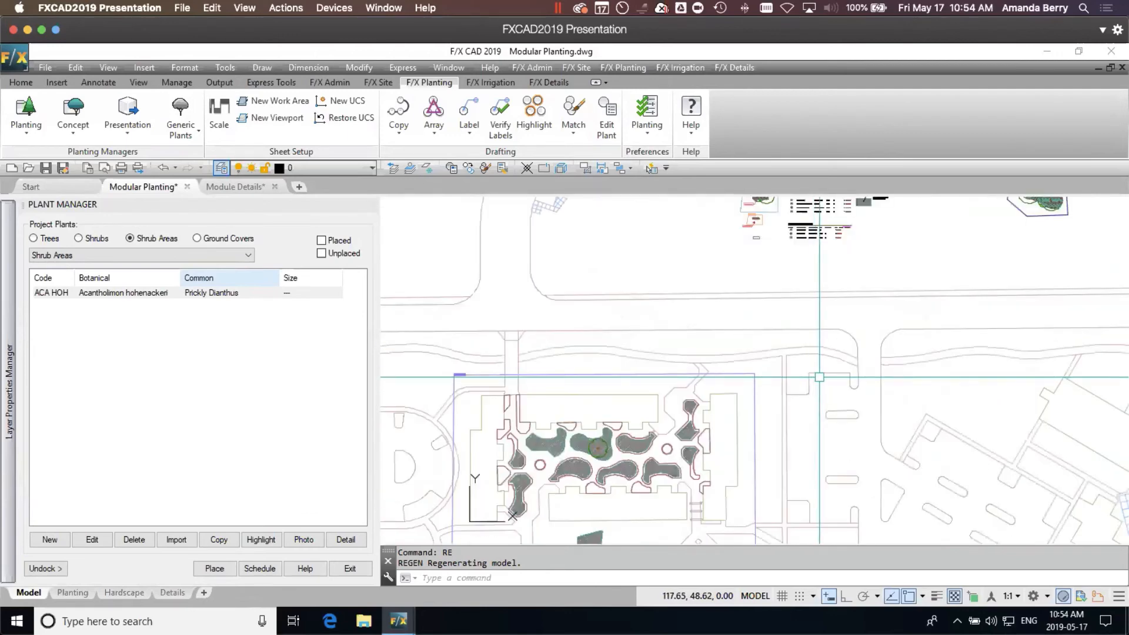
pyautogui.scroll(5, 607, 455)
pyautogui.scroll(3, 606, 461)
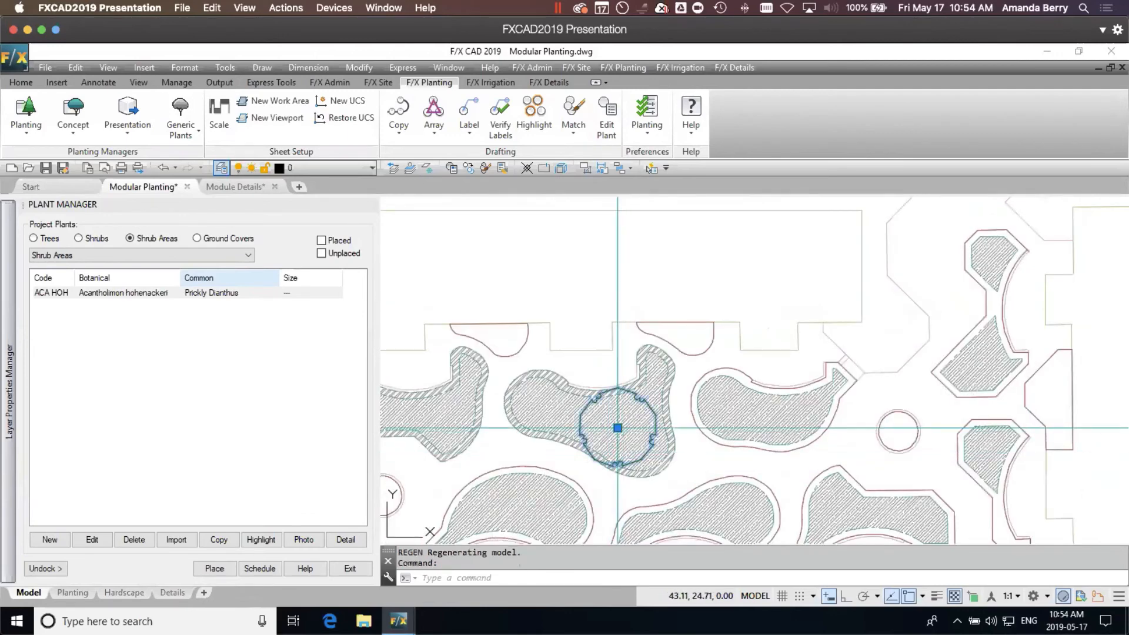
pyautogui.press('Delete')
# - Copy the grid of tree modules above the All Symbols schedule onto the courtyard's upper middle planting bed with XCOPY, object snap off
pyautogui.scroll(-2, 588, 411)
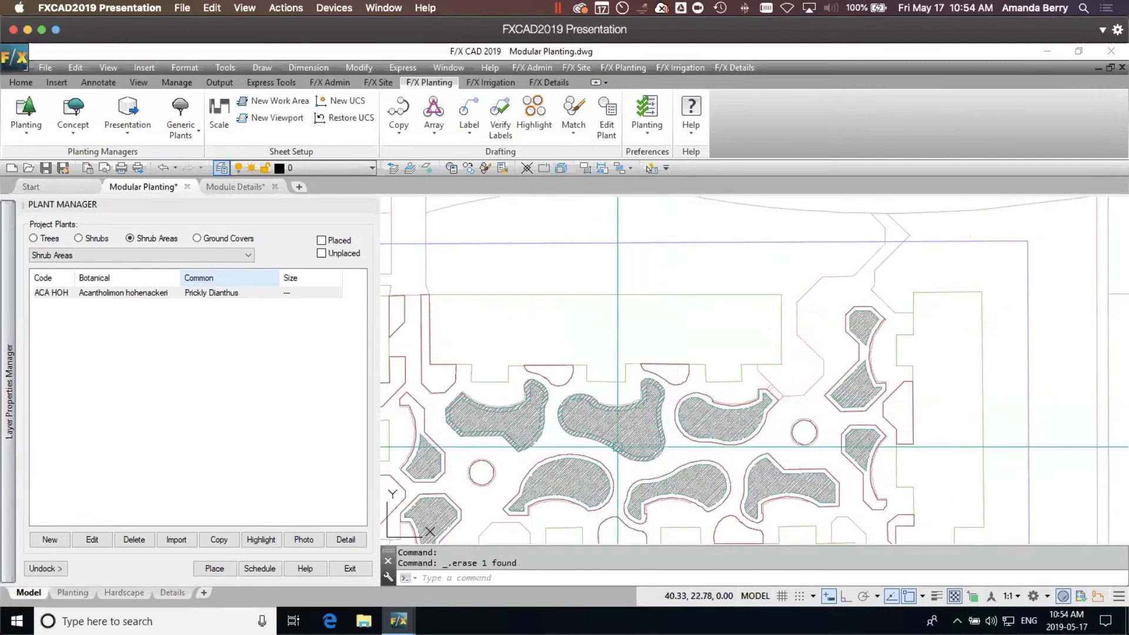
pyautogui.scroll(-3, 756, 347)
pyautogui.moveTo(918, 275); pyautogui.dragTo(607, 506, button='middle')
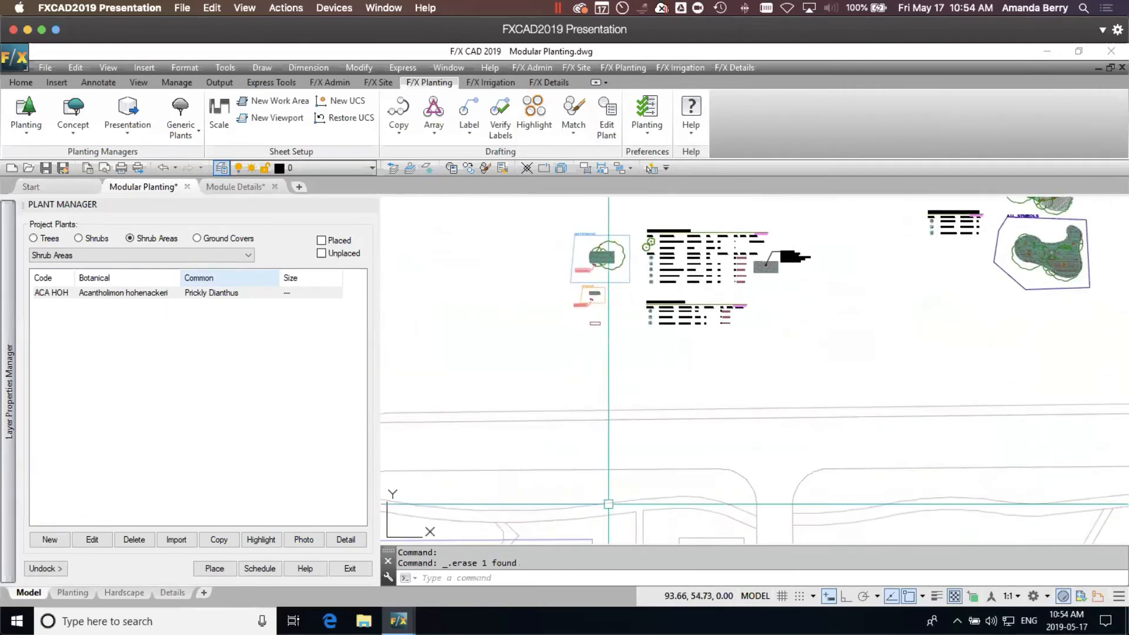
pyautogui.moveTo(1059, 313); pyautogui.dragTo(824, 453, button='middle')
pyautogui.scroll(2, 830, 389)
pyautogui.scroll(-2, 829, 391)
pyautogui.moveTo(867, 315); pyautogui.dragTo(856, 461, button='middle')
pyautogui.scroll(2, 815, 411)
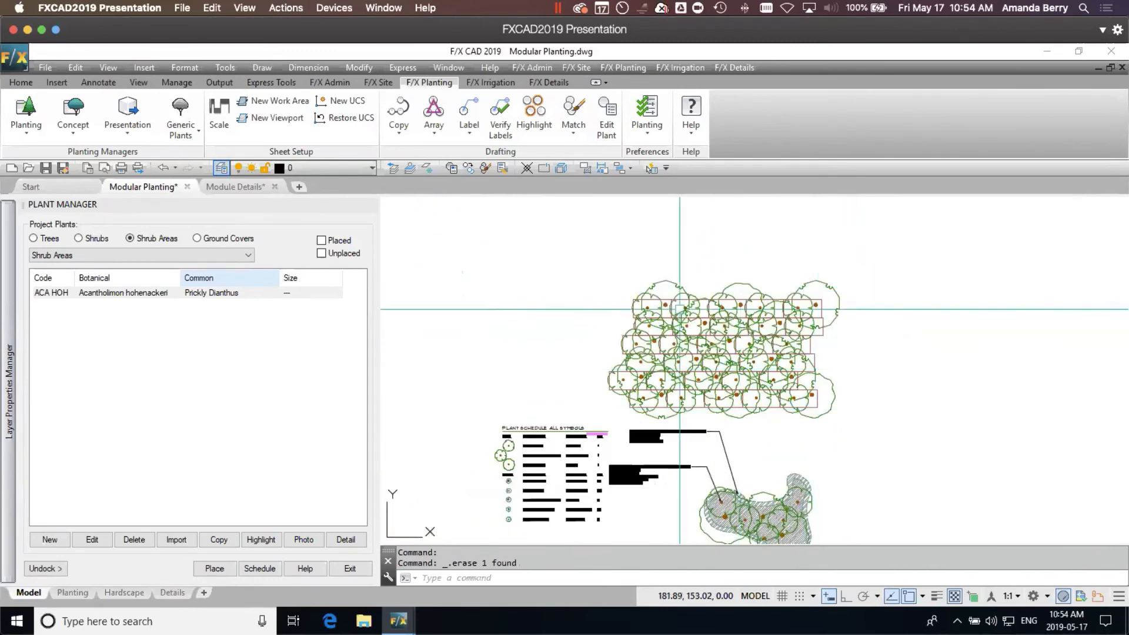
pyautogui.click(866, 404)
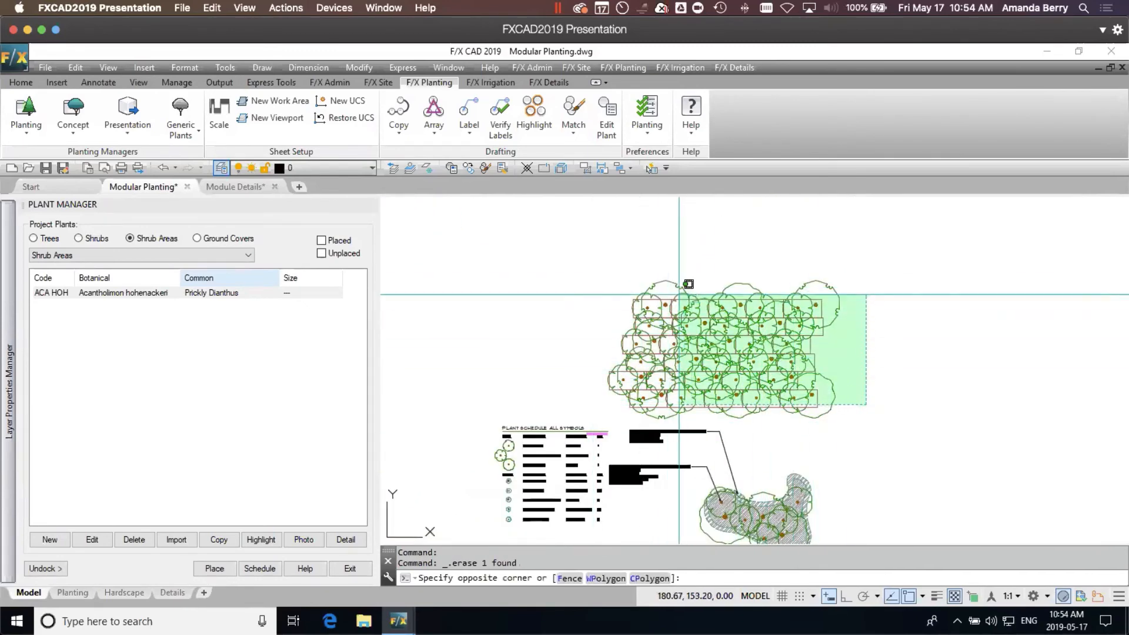
pyautogui.click(628, 270)
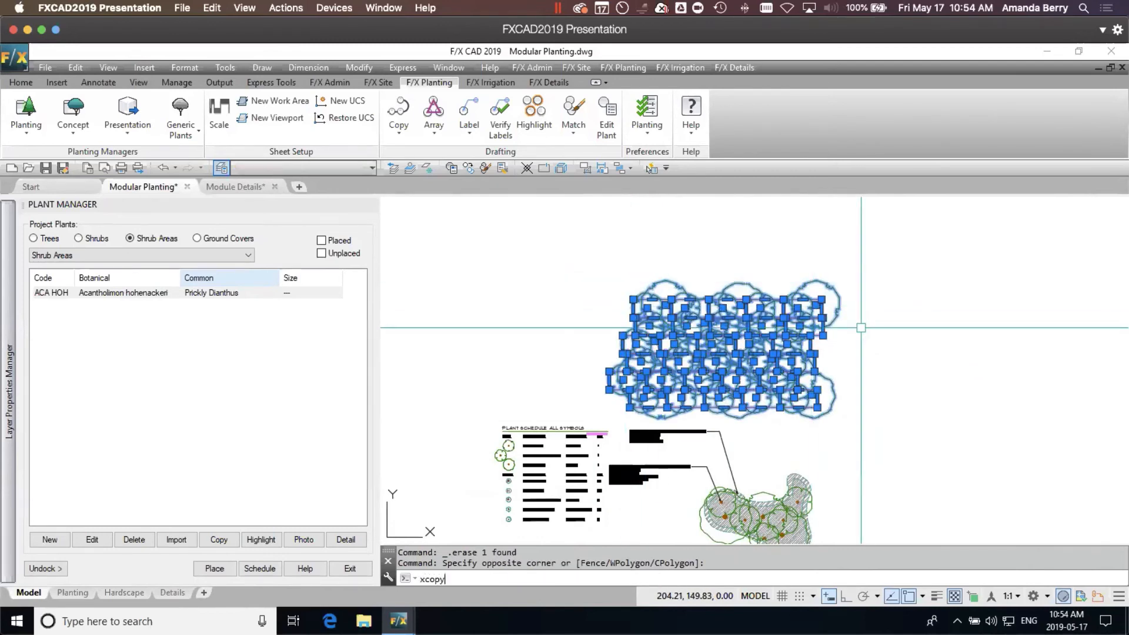
pyautogui.press('Return')
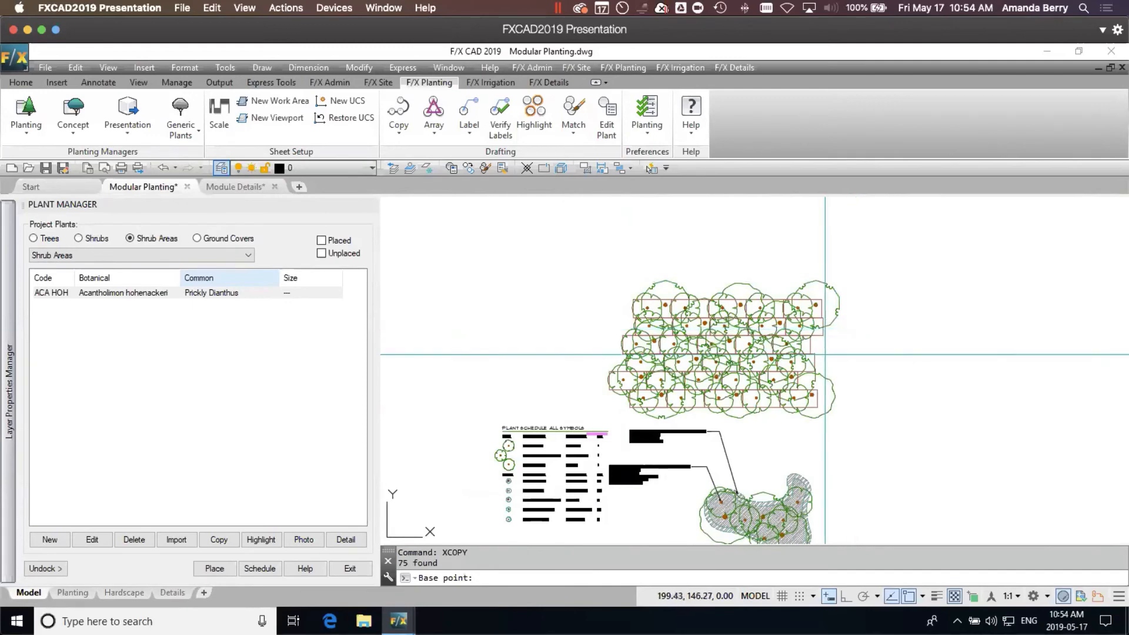
pyautogui.click(838, 341)
pyautogui.scroll(-4, 899, 420)
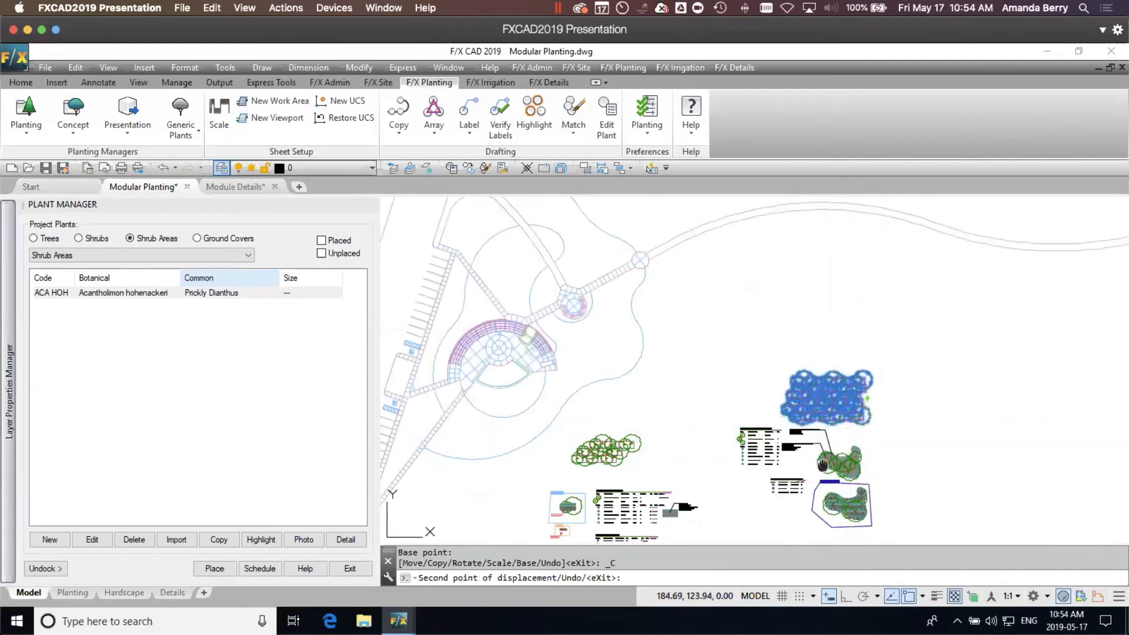
pyautogui.moveTo(823, 465); pyautogui.dragTo(923, 278, button='middle')
pyautogui.moveTo(713, 410); pyautogui.dragTo(893, 241, button='middle')
pyautogui.scroll(2, 733, 364)
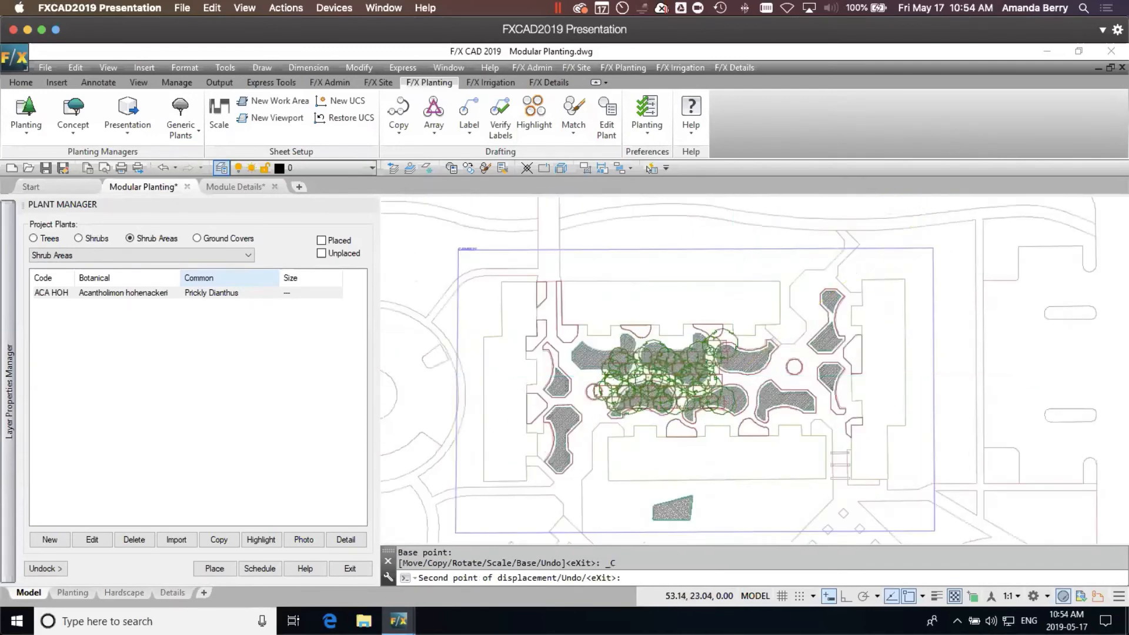
pyautogui.scroll(2, 735, 371)
pyautogui.scroll(4, 760, 339)
pyautogui.moveTo(720, 435)
pyautogui.mouseDown(button='middle')
pyautogui.moveTo(729, 375)
pyautogui.moveTo(845, 351)
pyautogui.moveTo(912, 376)
pyautogui.mouseUp(button='middle')
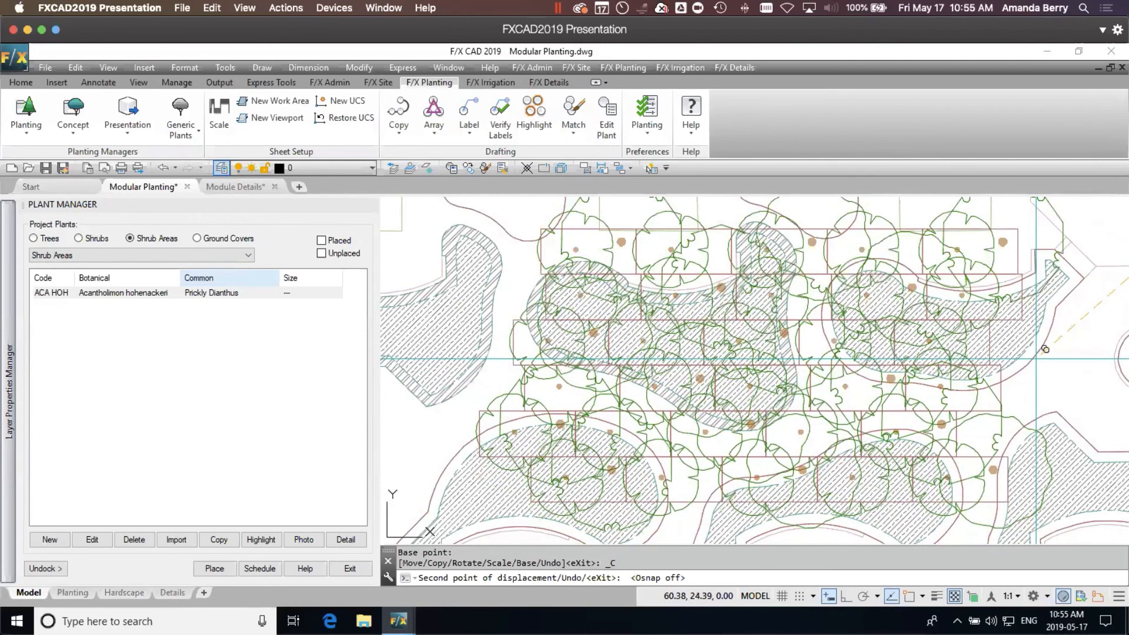
pyautogui.click(1044, 349)
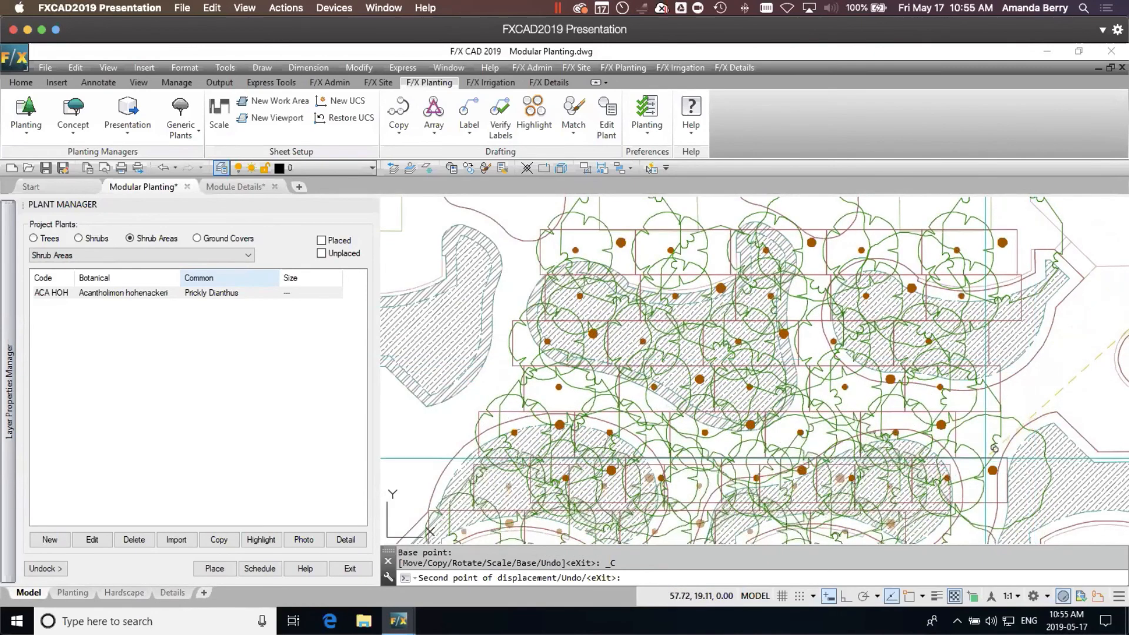
pyautogui.press('Return')
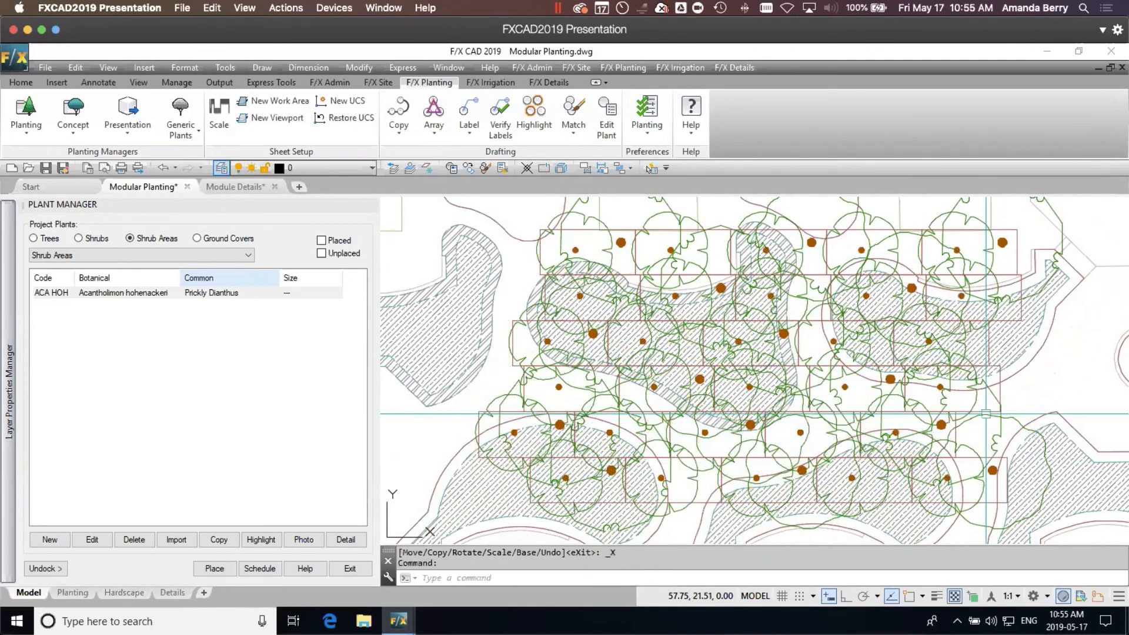
pyautogui.click(973, 444)
pyautogui.click(882, 403)
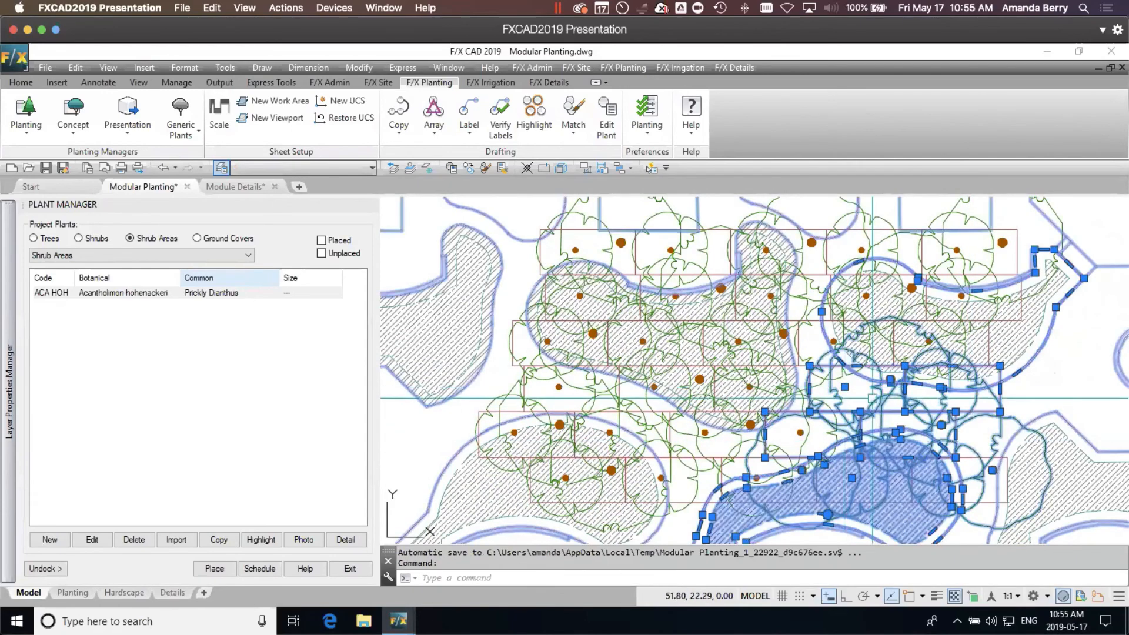
pyautogui.scroll(3, 910, 405)
pyautogui.scroll(-6, 910, 405)
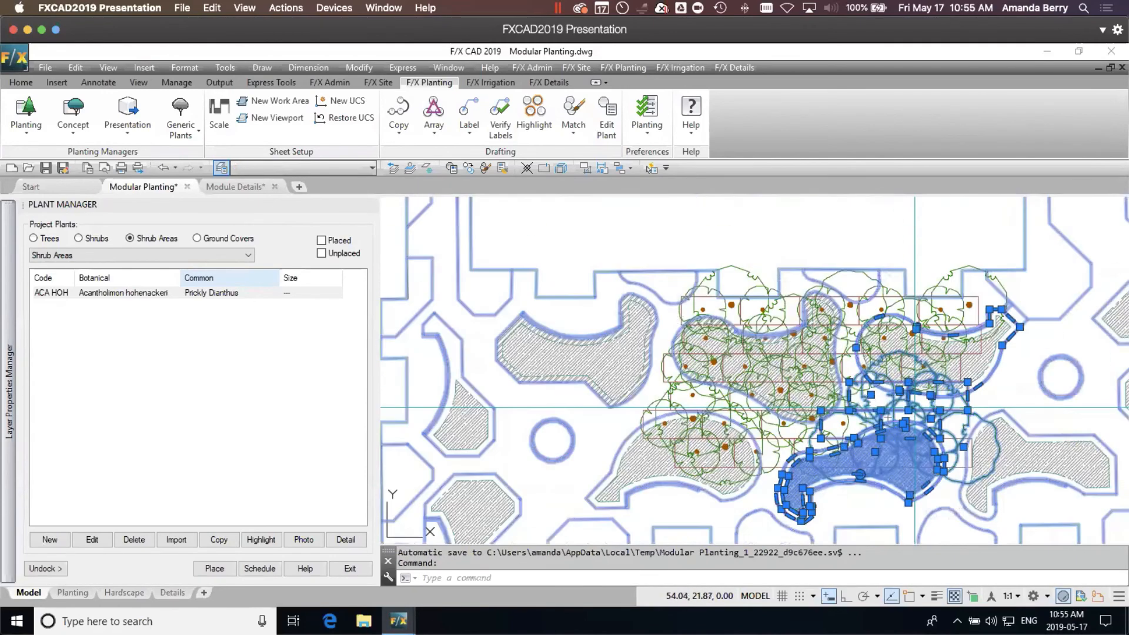
pyautogui.moveTo(909, 405); pyautogui.dragTo(864, 388, button='middle')
pyautogui.press('Escape')
# - Erase the copied trees and module rectangles, first over the upper right bed and then in the rows covering the lower beds
pyautogui.click(782, 226)
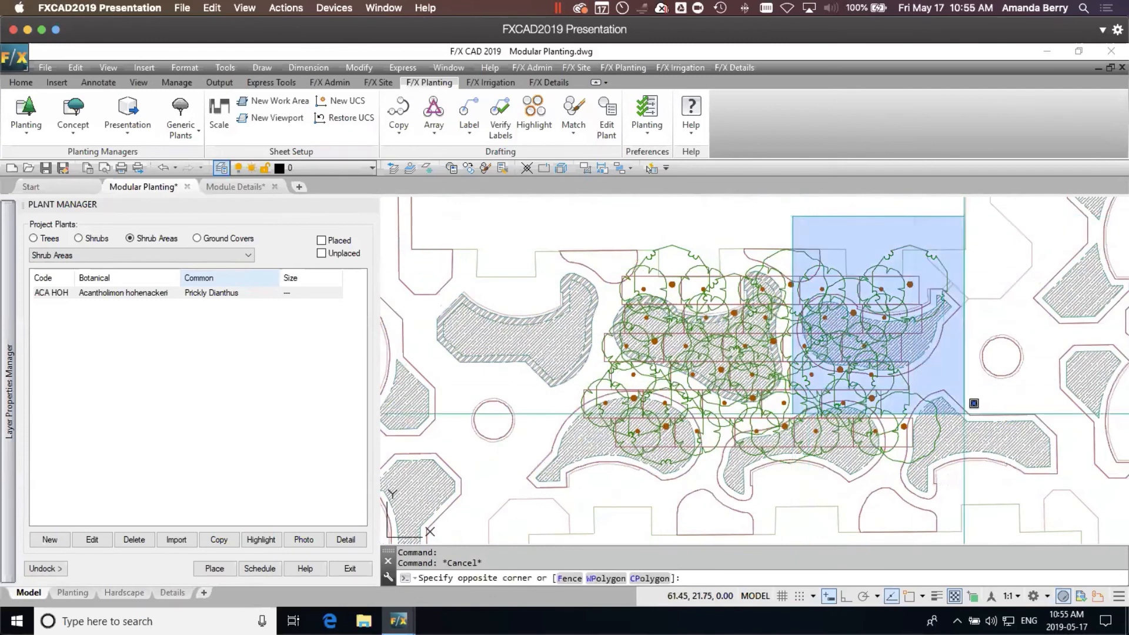
pyautogui.click(1007, 495)
pyautogui.press('Delete')
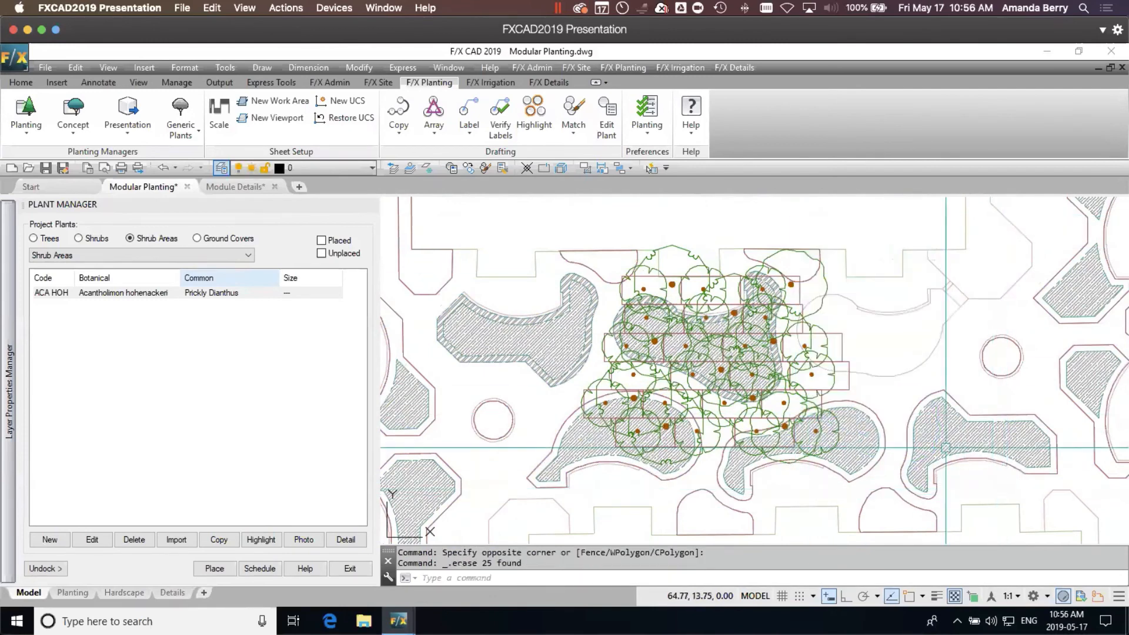
pyautogui.scroll(2, 703, 438)
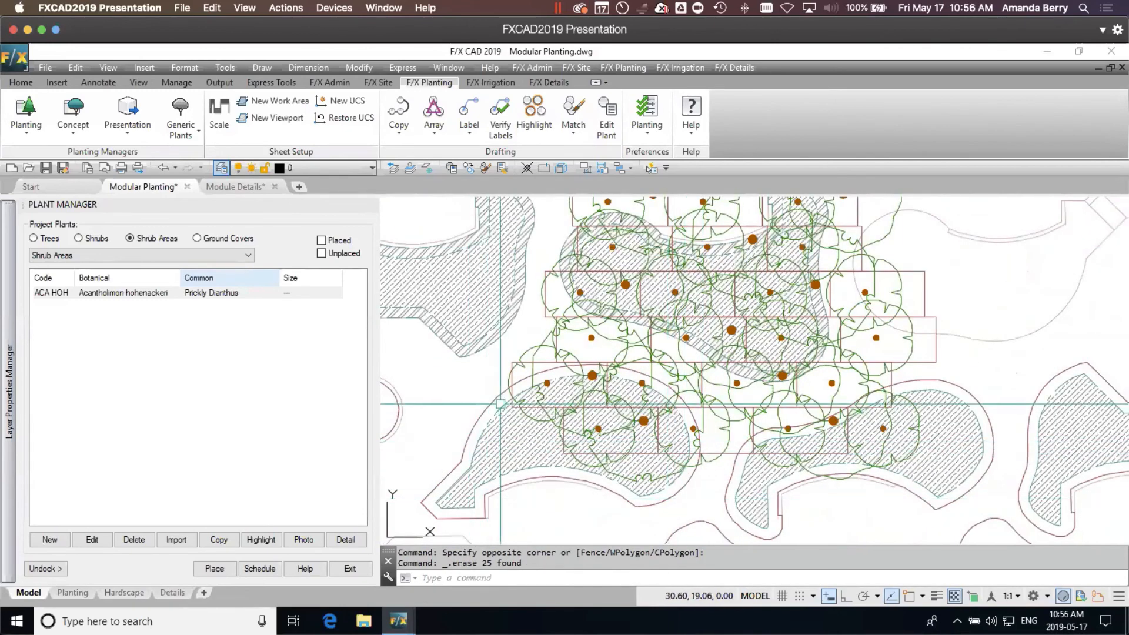
pyautogui.click(502, 344)
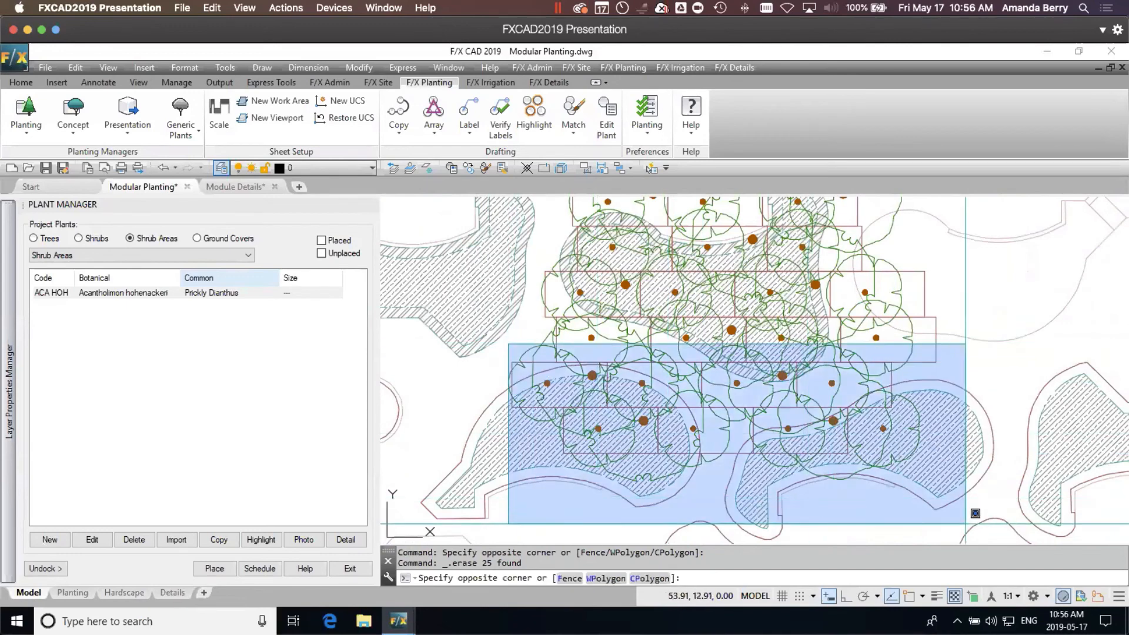
pyautogui.click(1017, 492)
pyautogui.press('Delete')
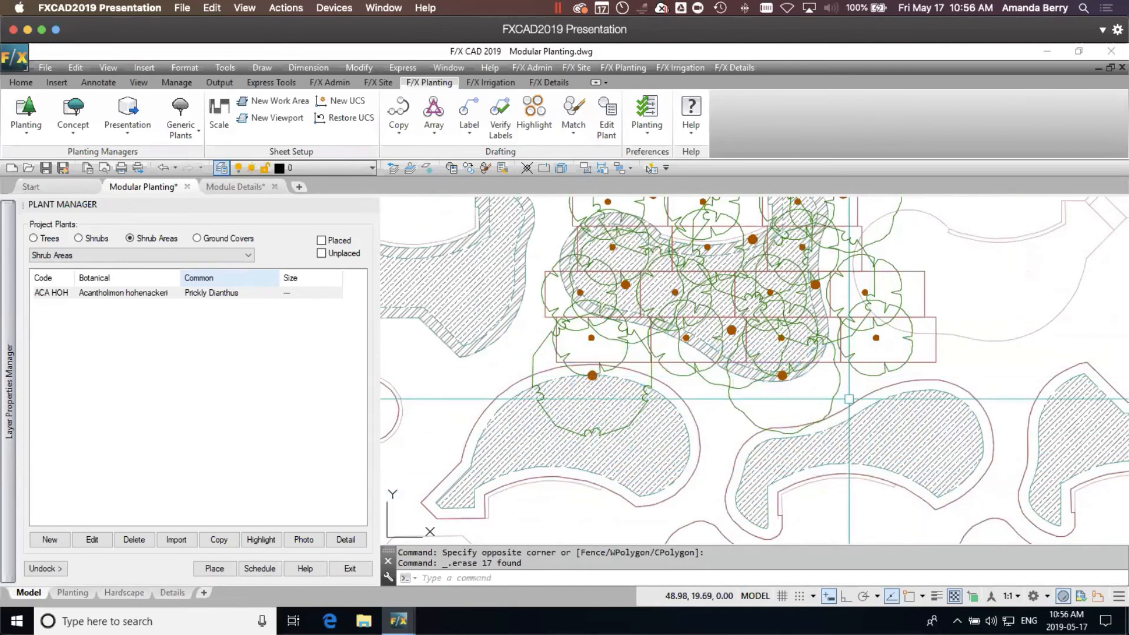
# - Erase the stray copied trees and module rectangles below and to the right of the upper middle bed
pyautogui.click(785, 371)
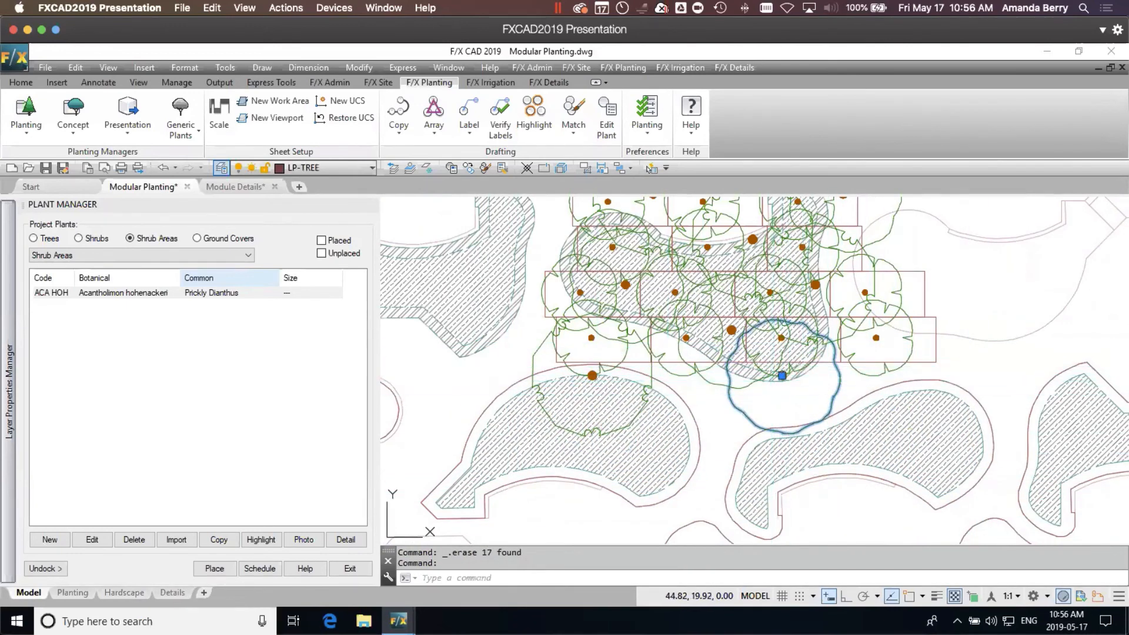
pyautogui.press('Delete')
pyautogui.click(885, 353)
pyautogui.press('Delete')
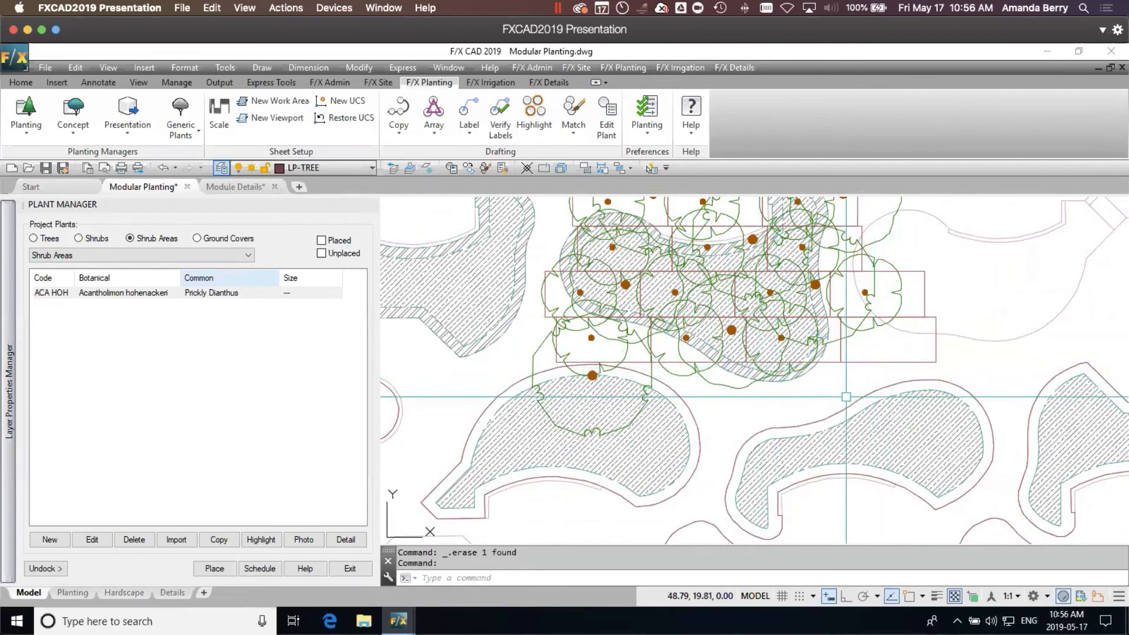
pyautogui.click(927, 370)
pyautogui.scroll(-5, 926, 369)
pyautogui.scroll(6, 876, 353)
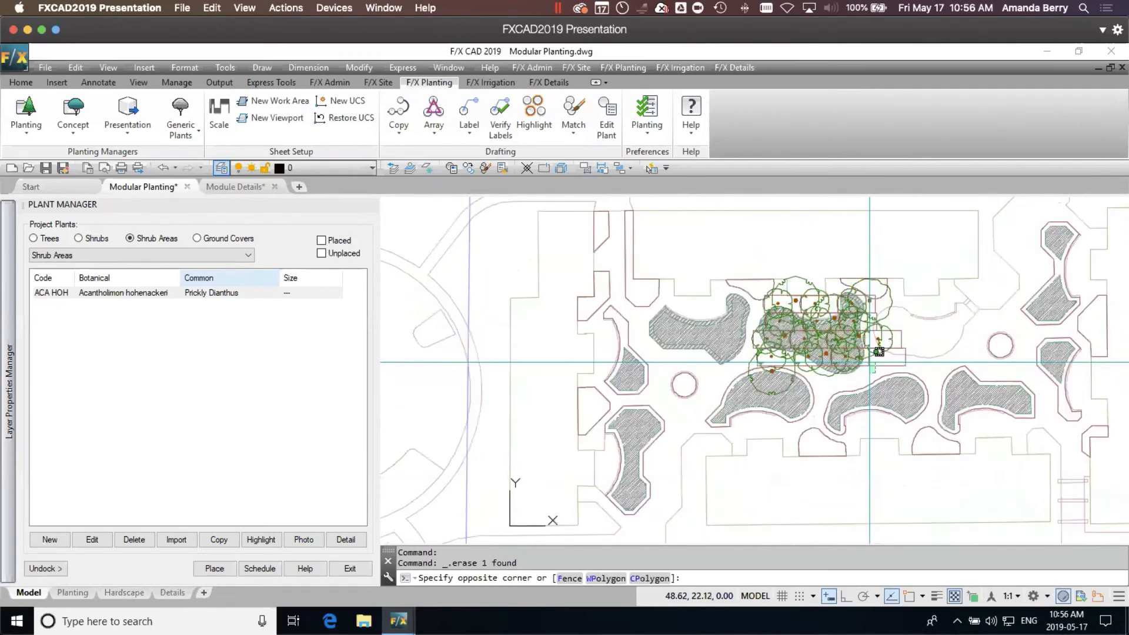
pyautogui.click(873, 307)
pyautogui.press('Delete')
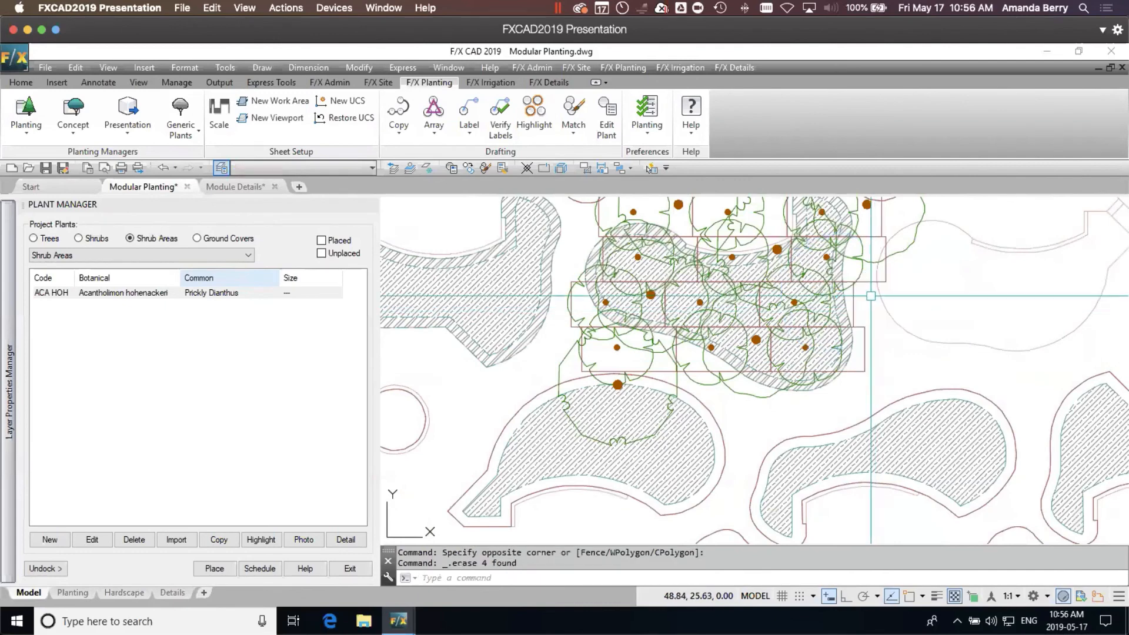
# - Erase the large and small trees standing along the top edge of the upper middle bed, leaving the tree at its upper right tip
pyautogui.click(870, 289)
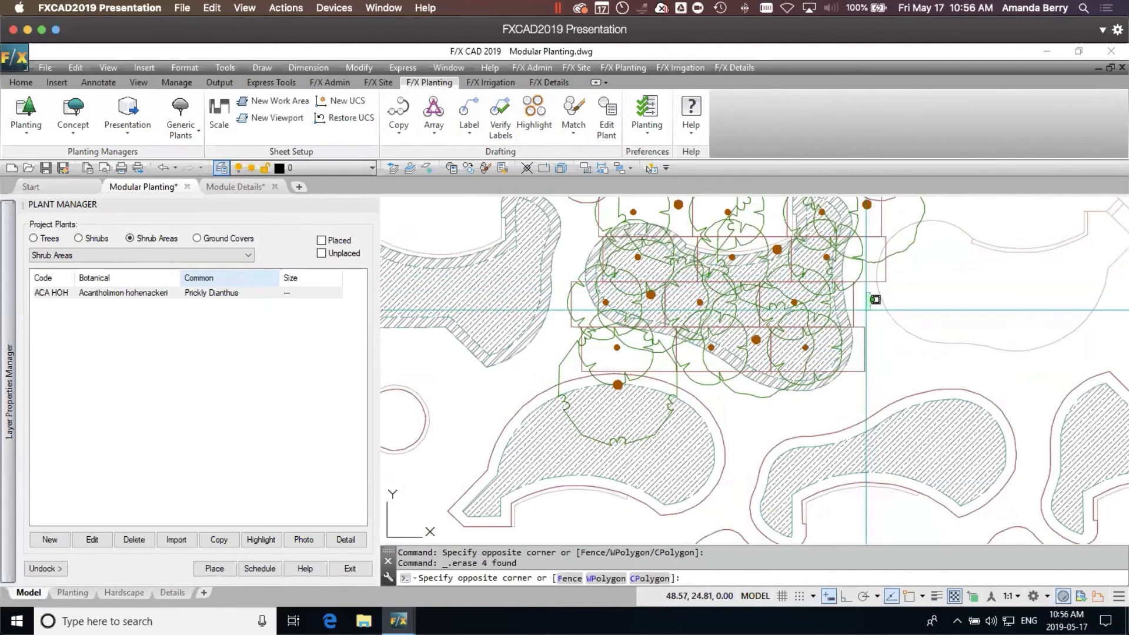
pyautogui.click(866, 308)
pyautogui.moveTo(879, 290); pyautogui.dragTo(877, 389, button='middle')
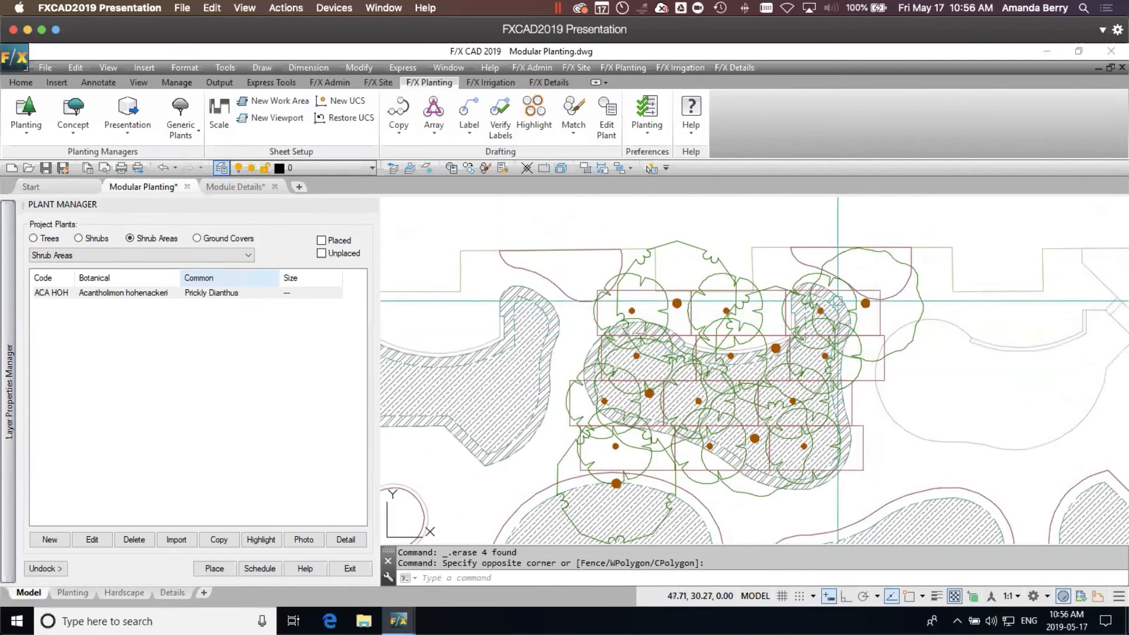
pyautogui.click(920, 289)
pyautogui.press('Delete')
pyautogui.click(757, 288)
pyautogui.press('Delete')
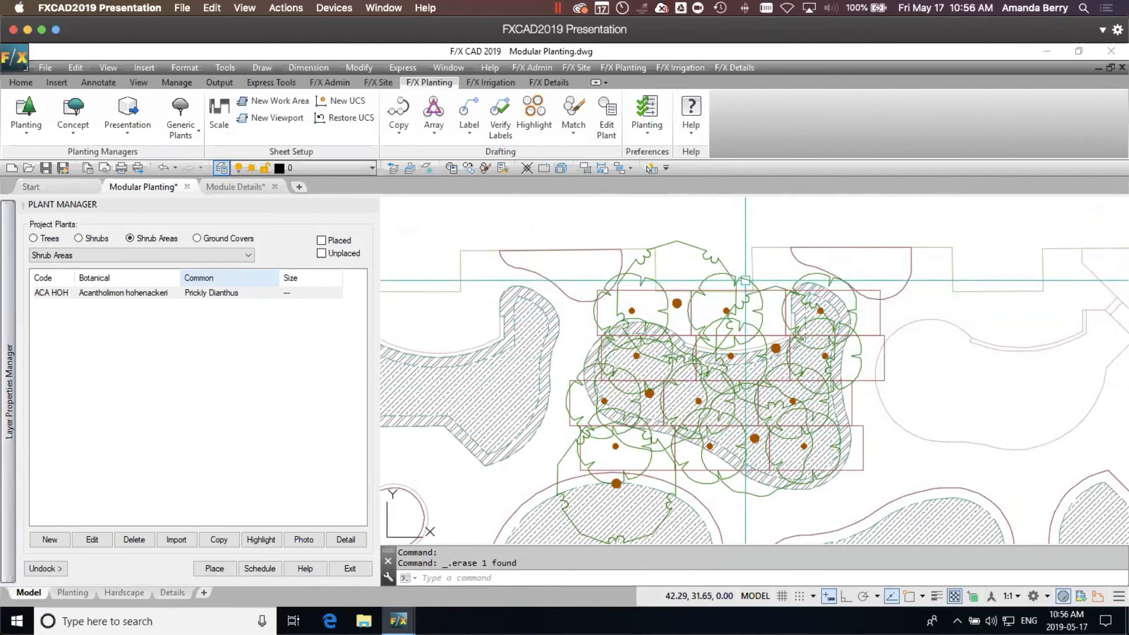
pyautogui.click(730, 278)
pyautogui.press('Delete')
pyautogui.click(650, 278)
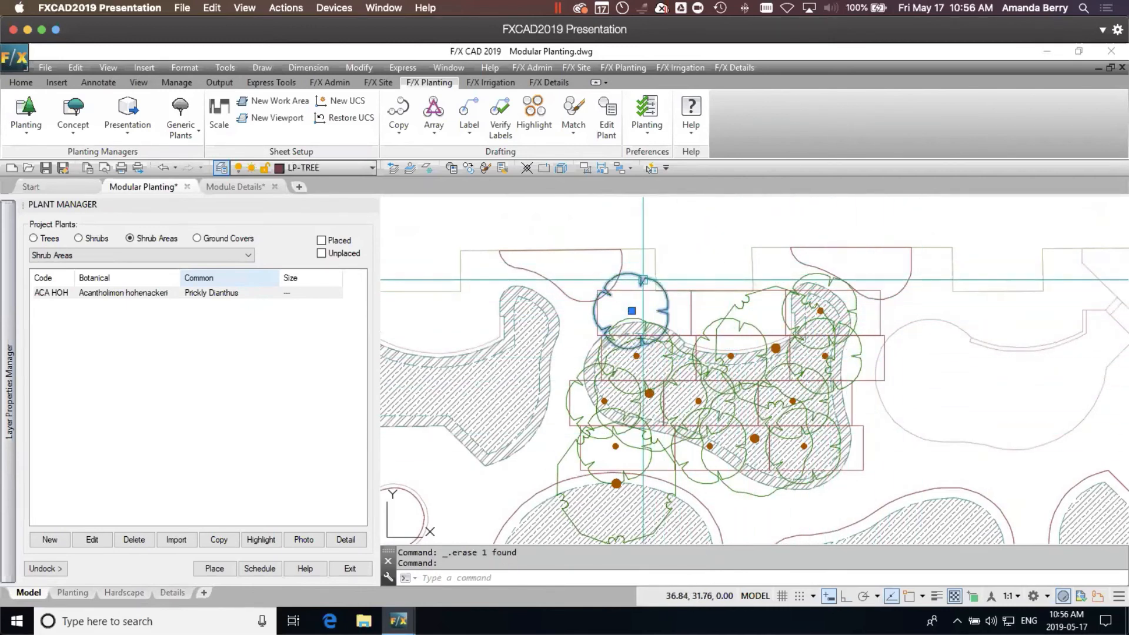
pyautogui.press('Delete')
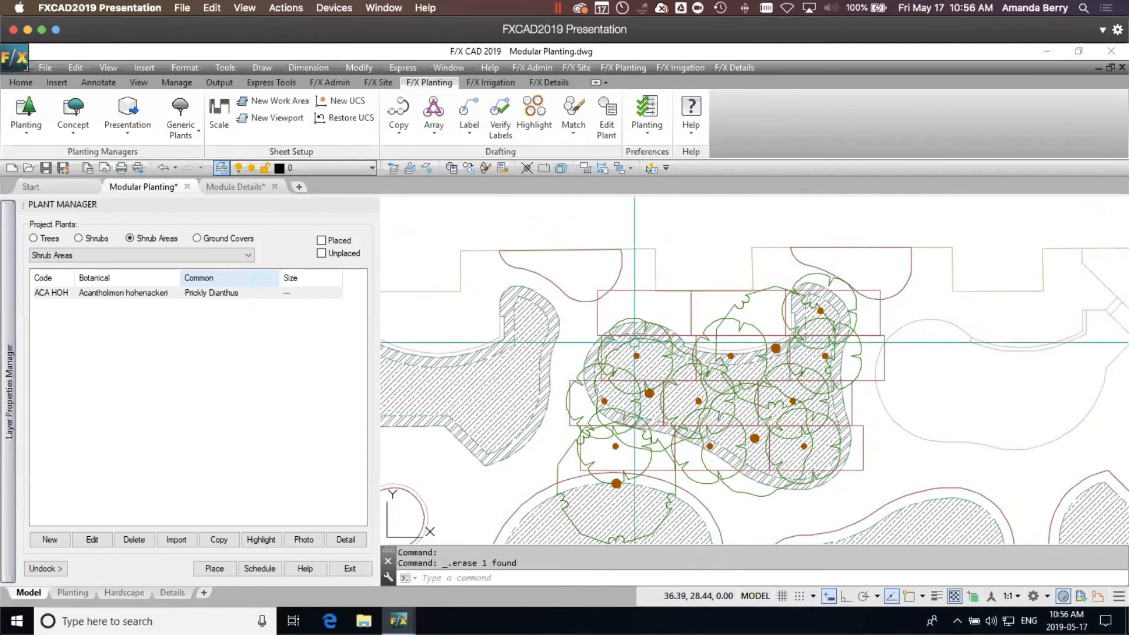
# - Erase the large tree in the upper middle bed's top notch and the emptied module rectangles above it
pyautogui.click(775, 286)
pyautogui.press('Delete')
pyautogui.click(770, 287)
pyautogui.press('Delete')
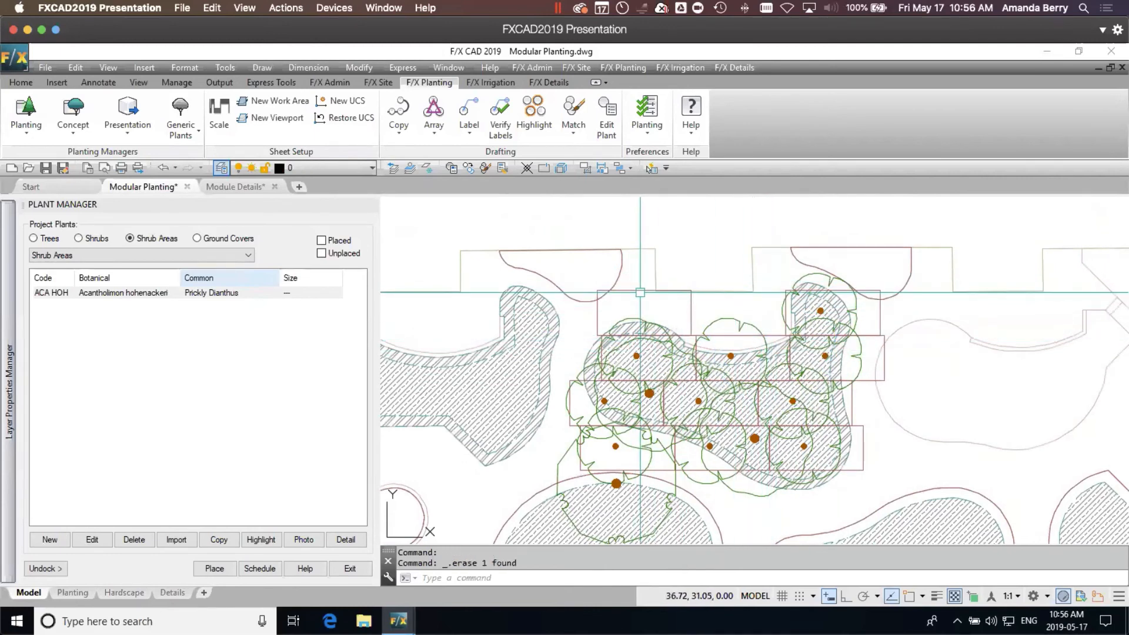
pyautogui.moveTo(693, 385); pyautogui.dragTo(715, 306, button='middle')
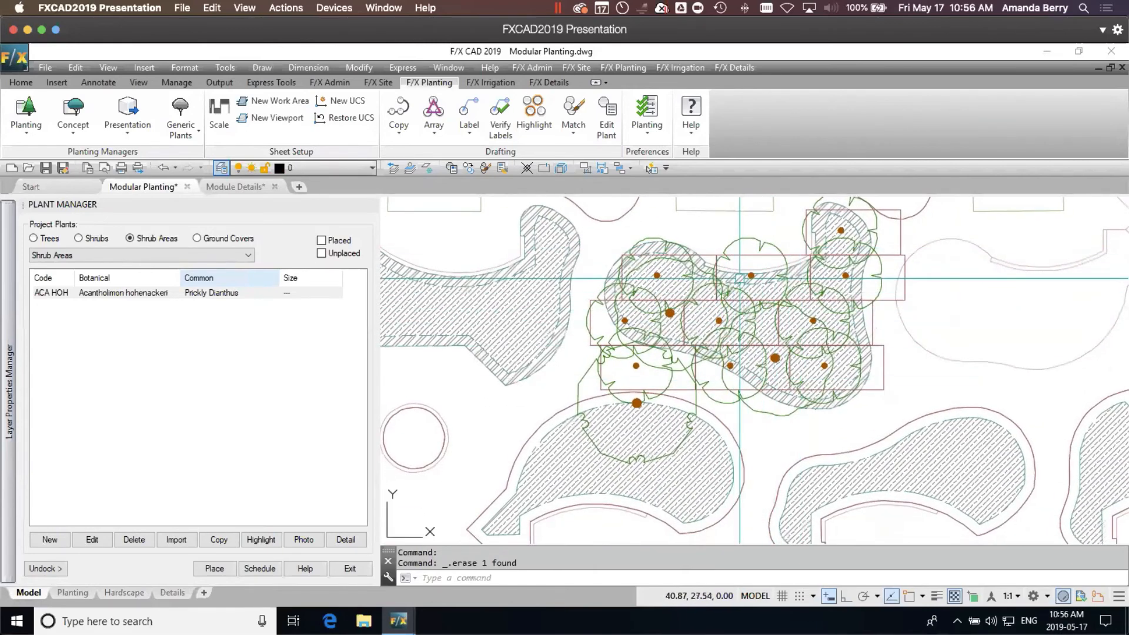
# - Erase the small tree in the upper middle bed's notch and the small and large trees outside its lower left edge
pyautogui.click(759, 263)
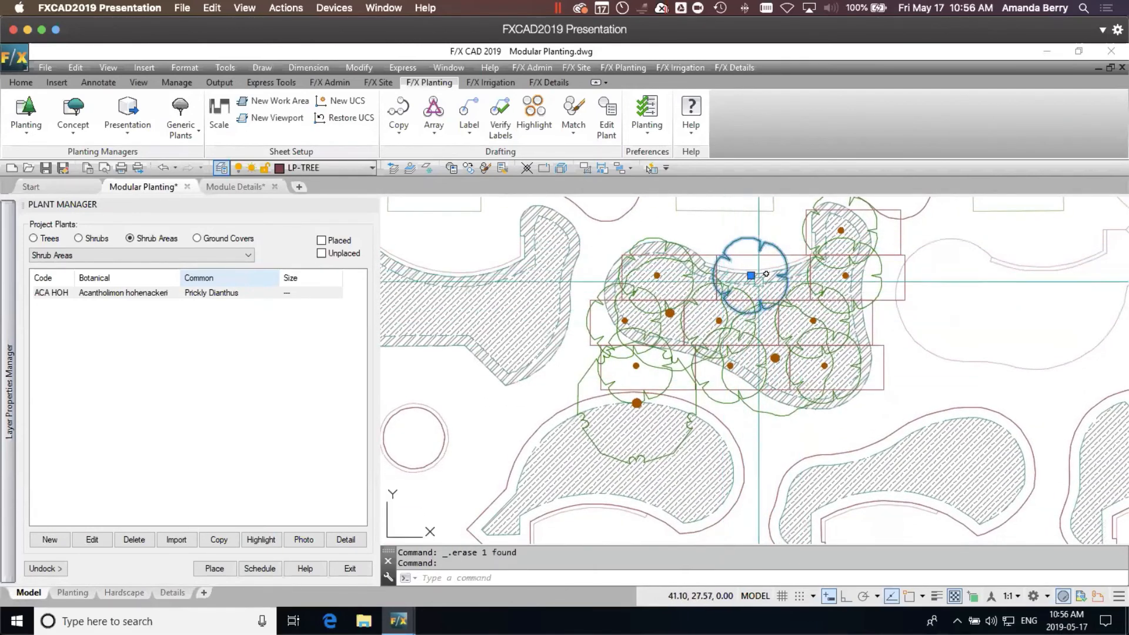
pyautogui.press('Delete')
pyautogui.moveTo(778, 303); pyautogui.dragTo(793, 263, button='middle')
pyautogui.click(732, 358)
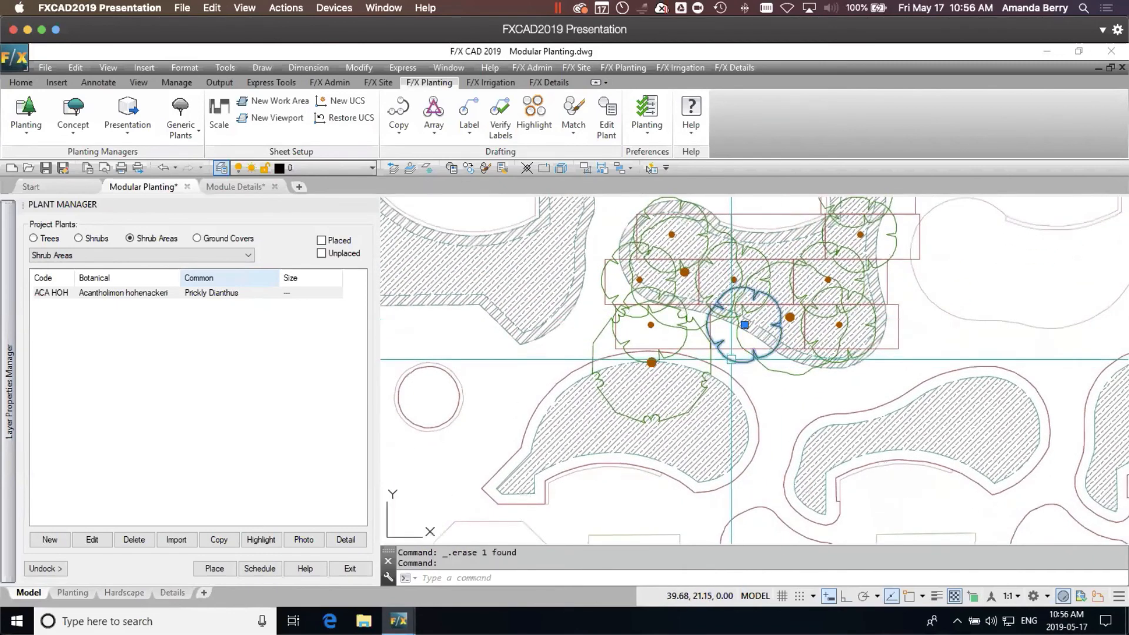
pyautogui.press('Delete')
pyautogui.click(684, 345)
pyautogui.press('Delete')
pyautogui.click(700, 347)
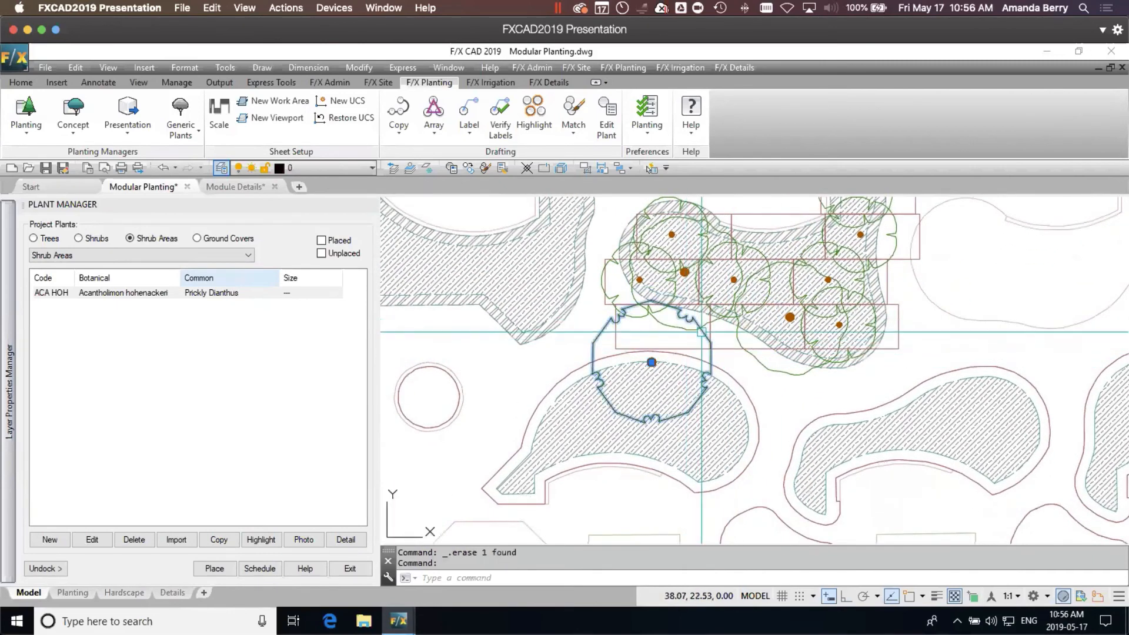
pyautogui.press('Delete')
pyautogui.click(629, 313)
pyautogui.press('Delete')
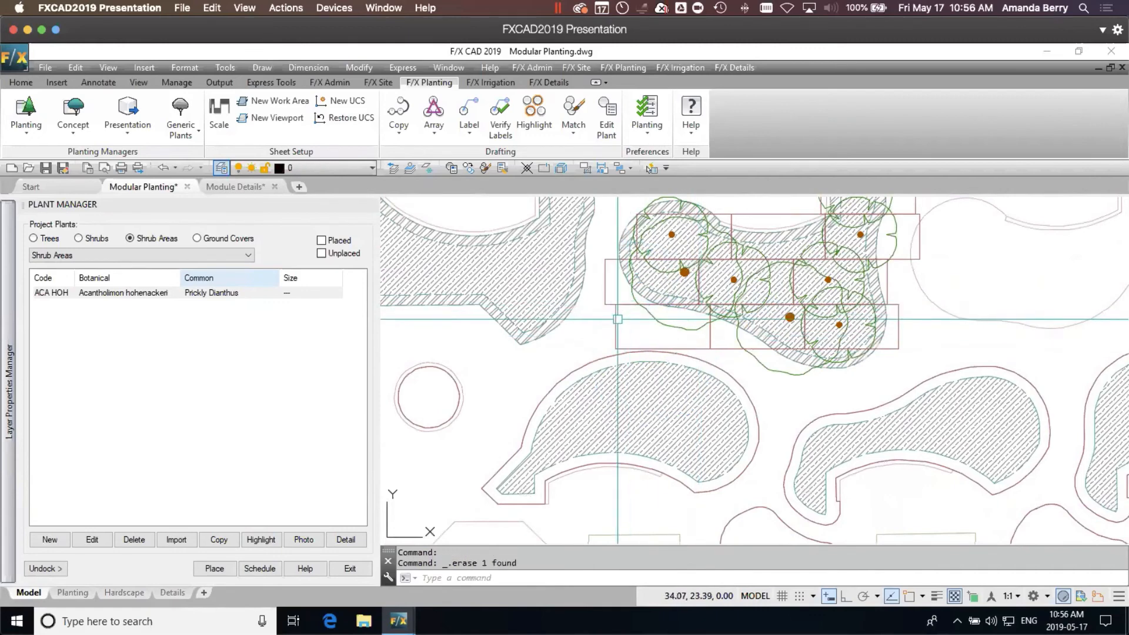
# - Erase the tree on the upper middle bed's upper right tip and the empty module rectangle below its lower left side
pyautogui.moveTo(695, 301)
pyautogui.mouseDown(button='middle')
pyautogui.moveTo(645, 330)
pyautogui.moveTo(636, 363)
pyautogui.mouseUp(button='middle')
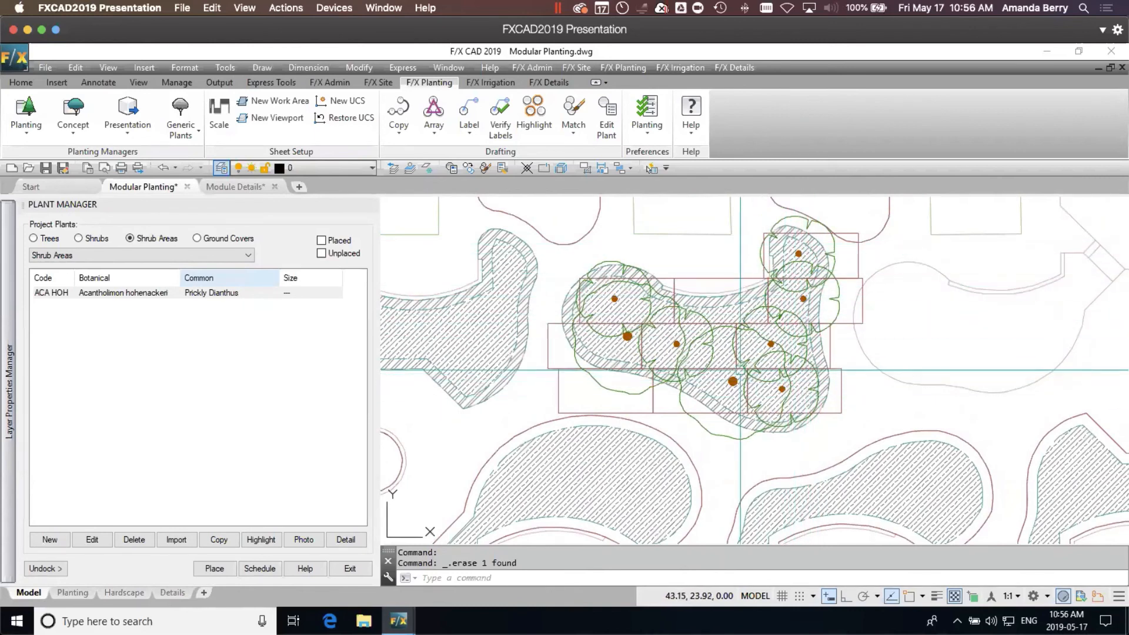
pyautogui.click(793, 220)
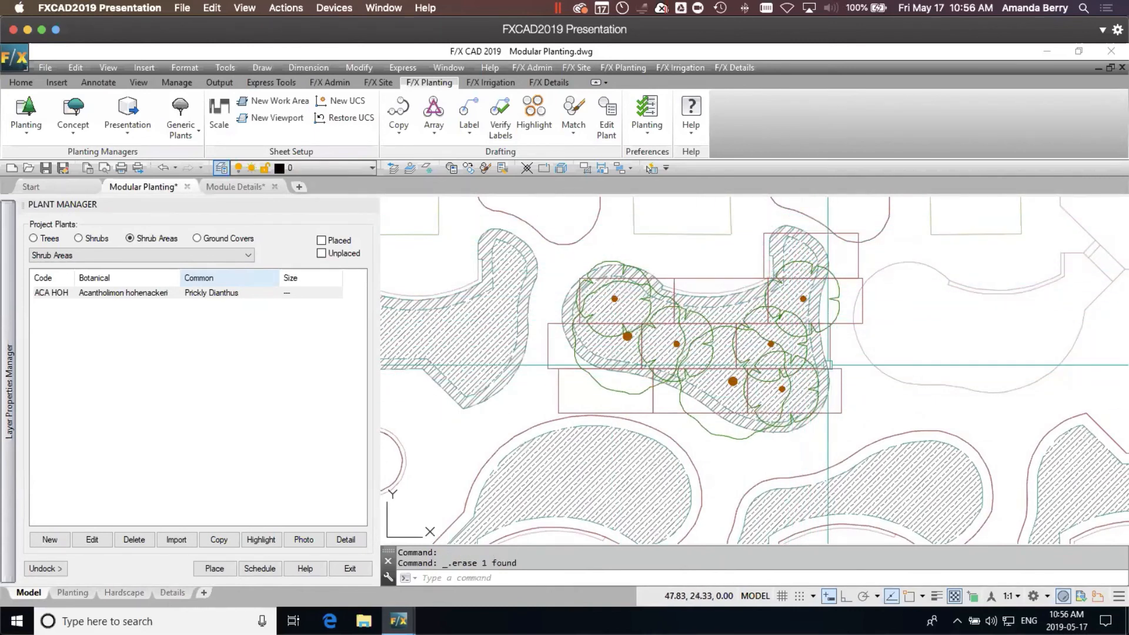
pyautogui.press('Delete')
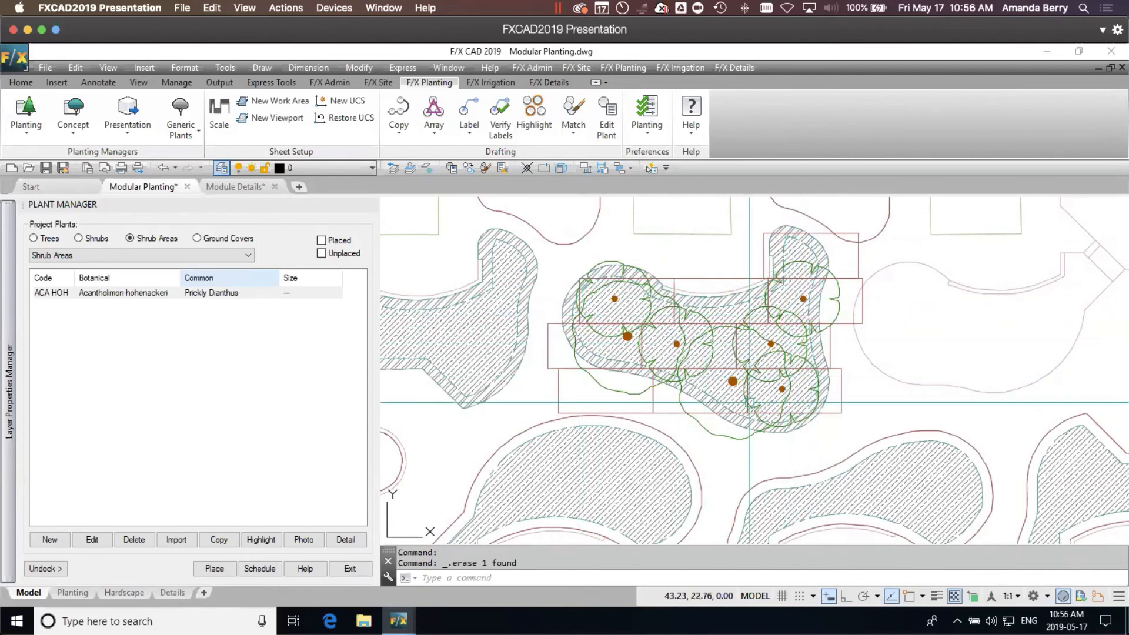
pyautogui.click(560, 405)
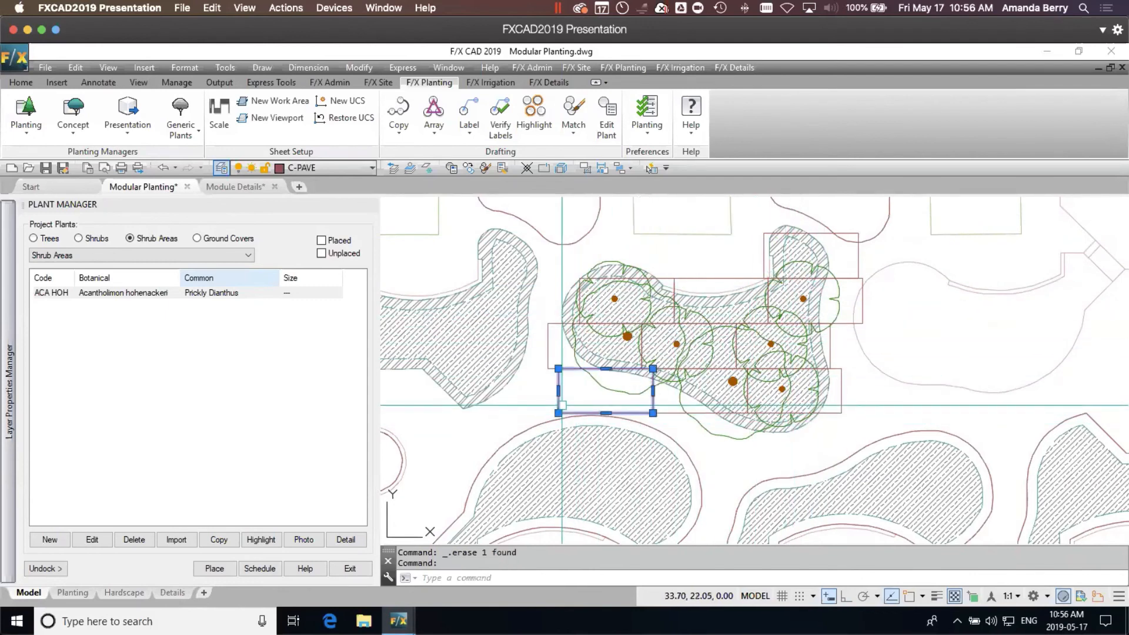
pyautogui.press('Delete')
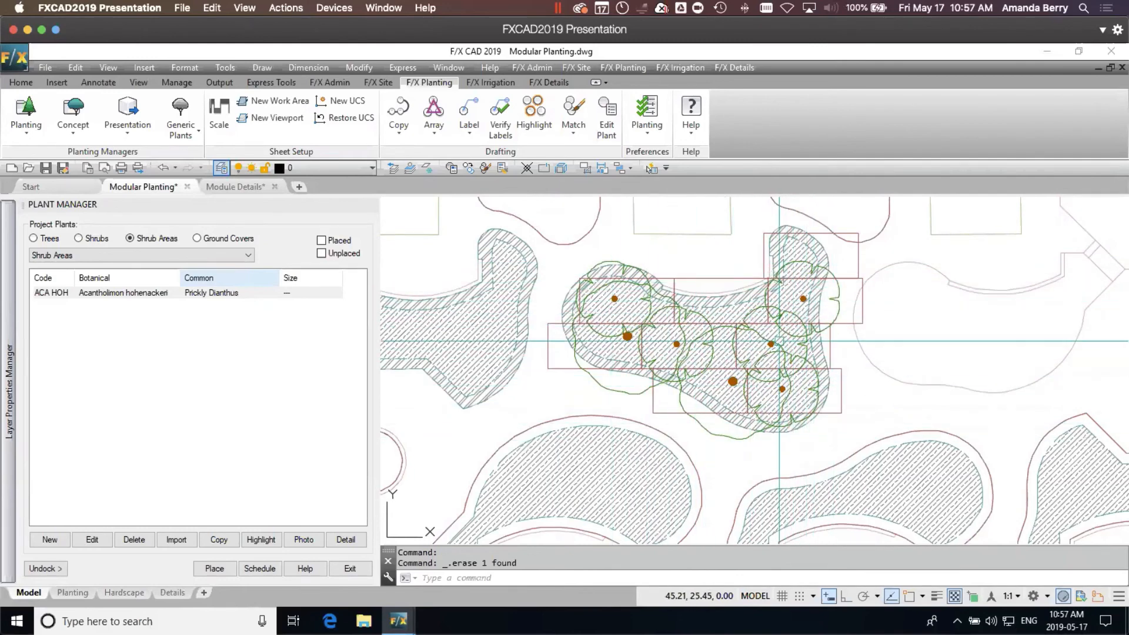
# - Add Chalk Maple, Rising Sun Redbud and White Ash to the concept palette of VALLEY DRY CALCAREOUS WOODLAND - INTERIOR
pyautogui.scroll(-2, 779, 341)
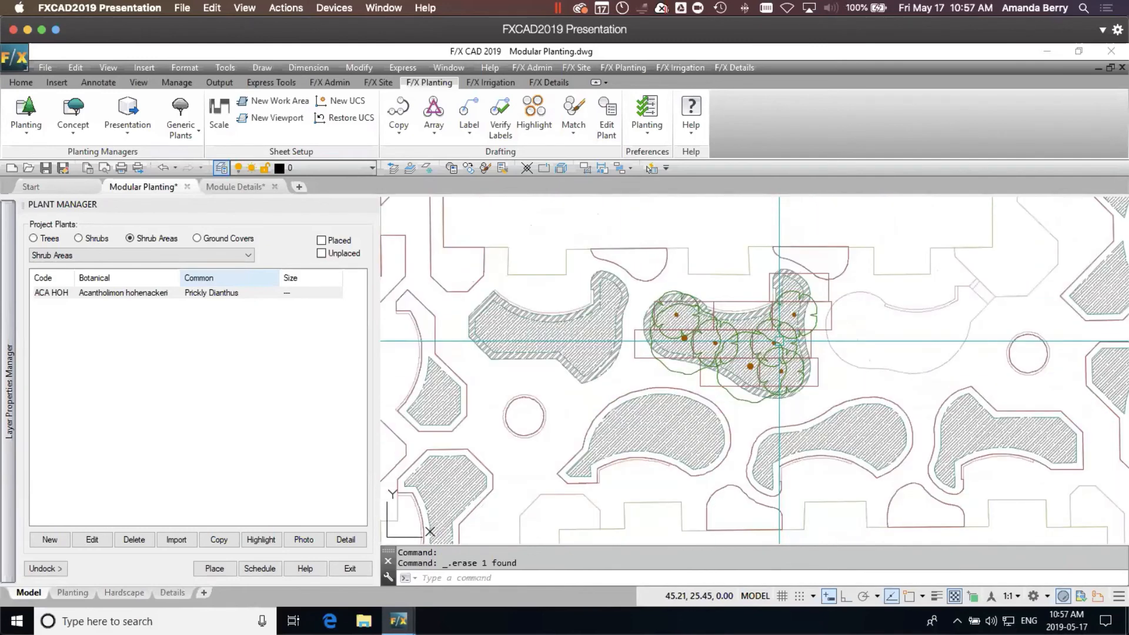
pyautogui.scroll(-2, 779, 341)
pyautogui.scroll(-1, 811, 362)
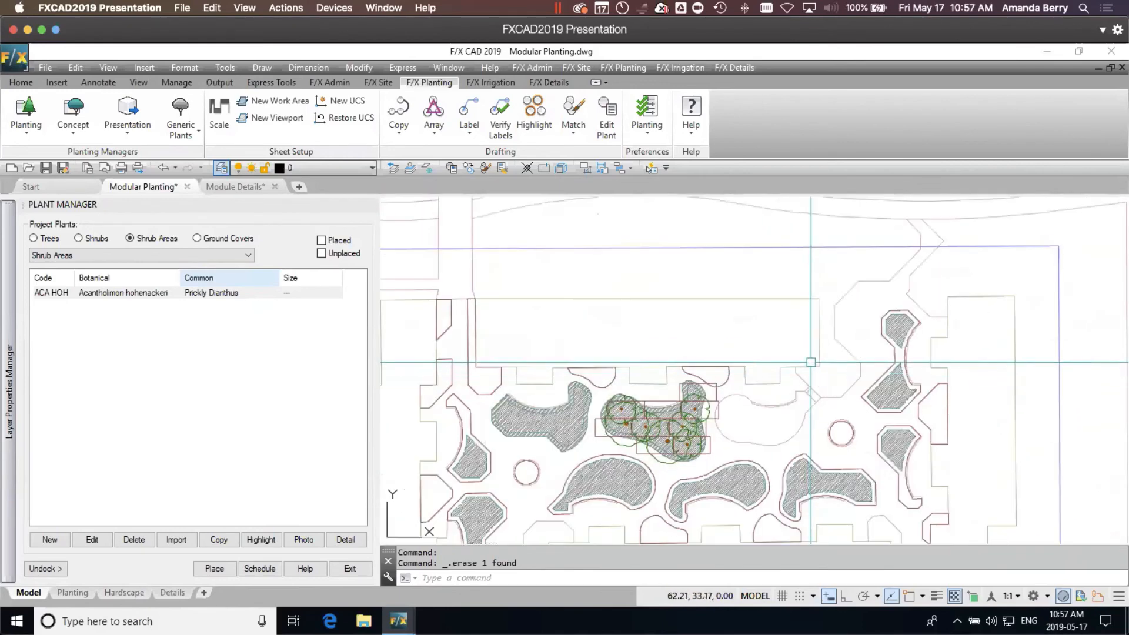
pyautogui.moveTo(847, 318); pyautogui.dragTo(706, 507, button='middle')
pyautogui.scroll(-2, 797, 357)
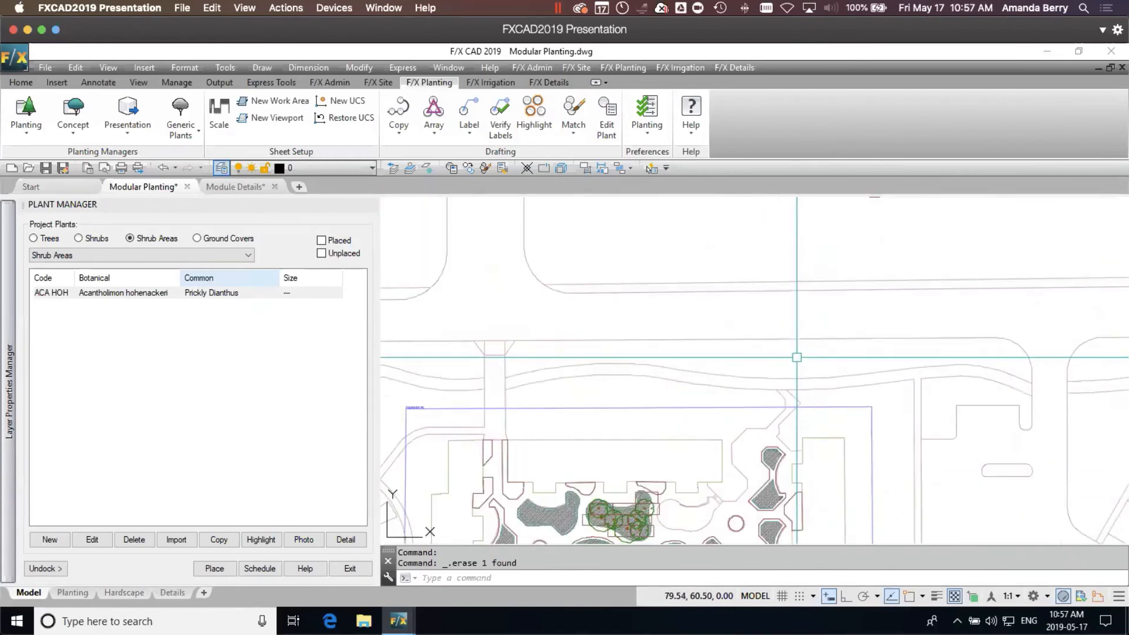
pyautogui.click(82, 110)
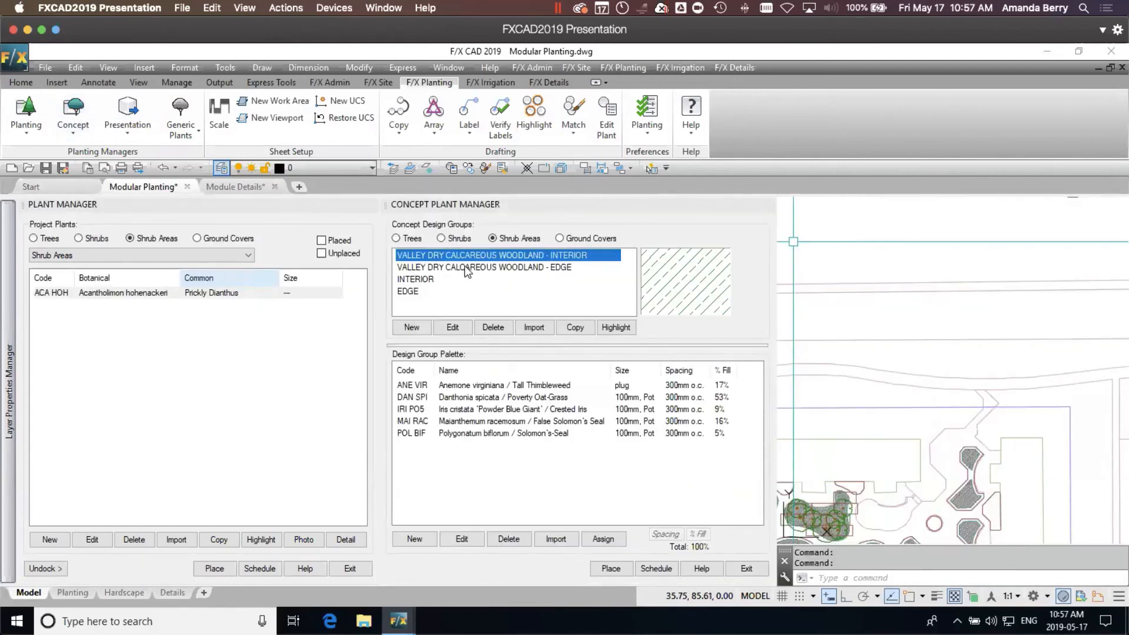
pyautogui.click(49, 238)
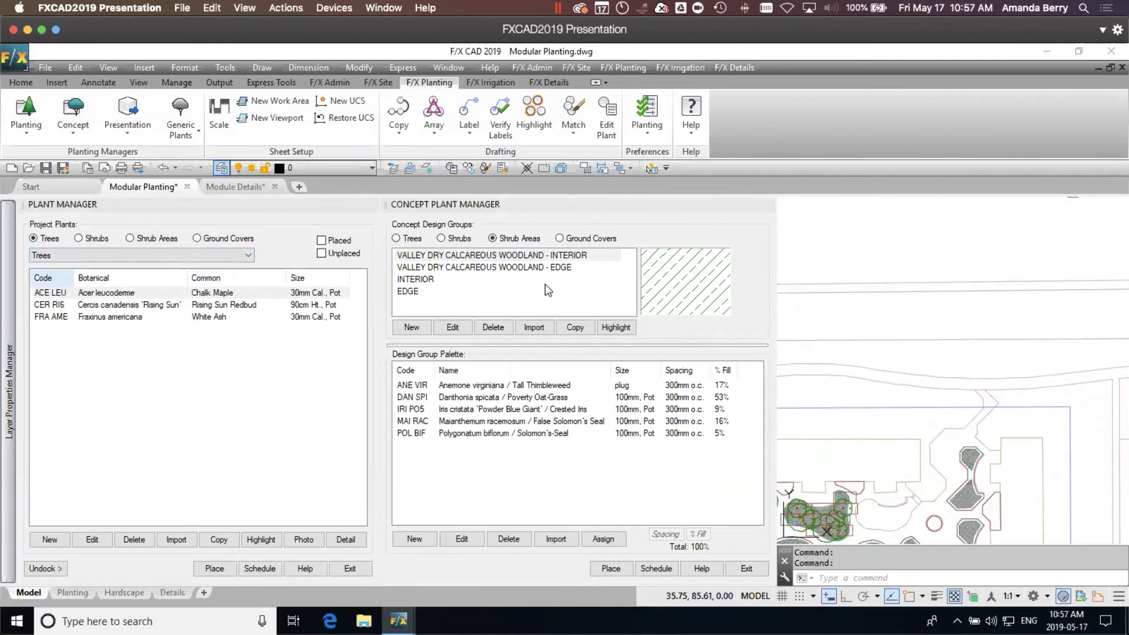
pyautogui.click(70, 292)
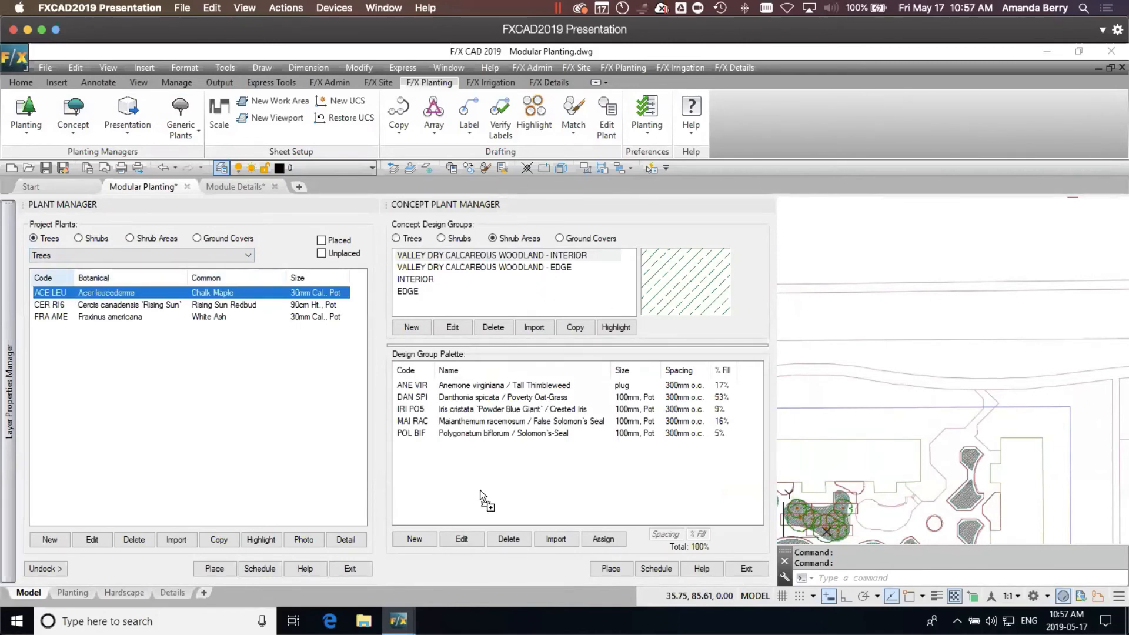
pyautogui.moveTo(479, 489); pyautogui.dragTo(446, 462)
pyautogui.click(114, 306)
pyautogui.click(123, 319)
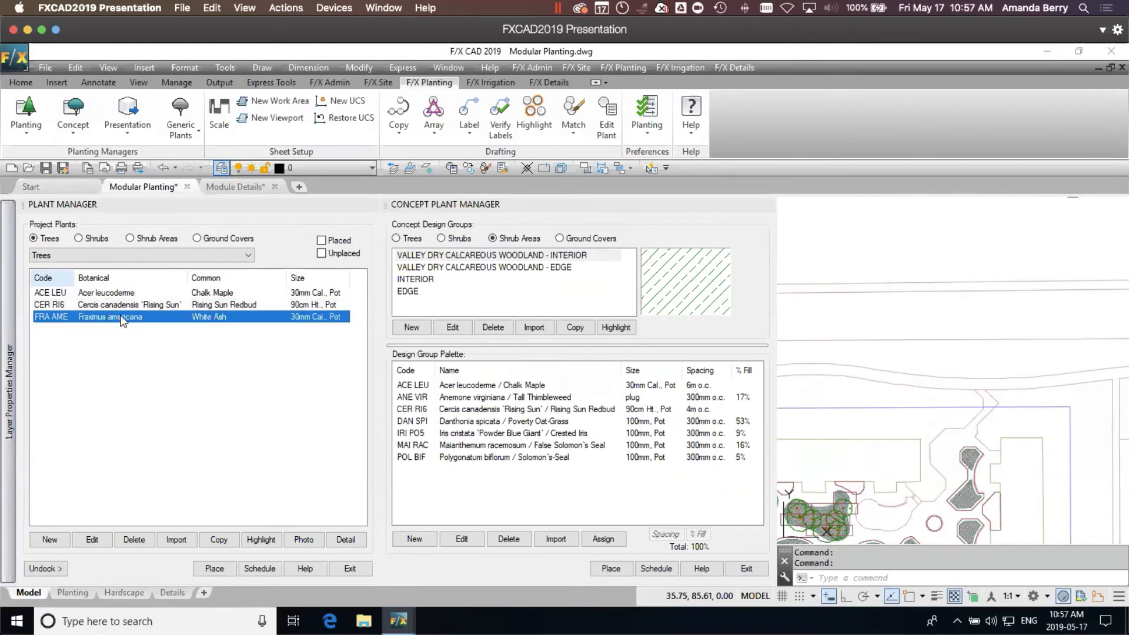
pyautogui.moveTo(494, 498); pyautogui.dragTo(503, 487)
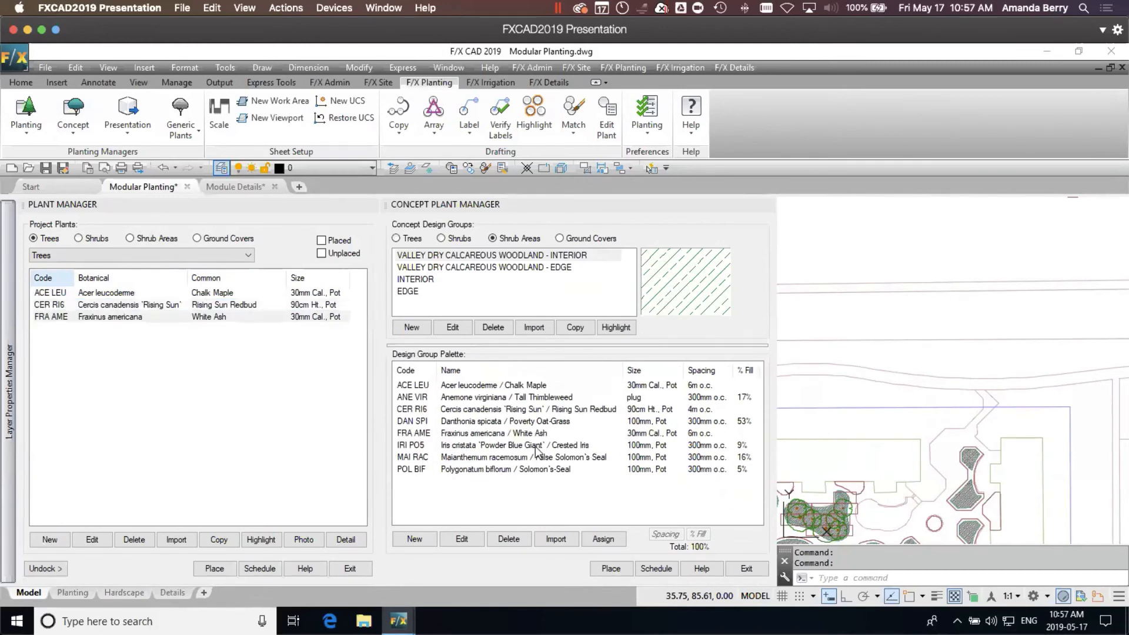
# - Set the palette's fill to 50% for Chalk Maple, 50% for White Ash and 100% for Rising Sun Redbud
pyautogui.click(516, 386)
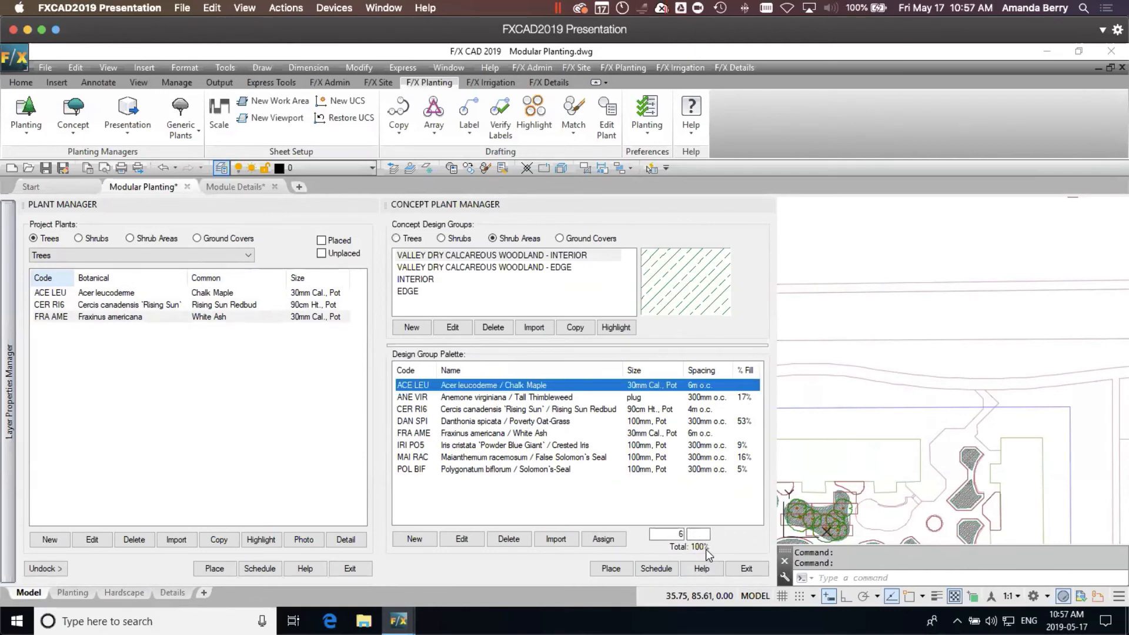
pyautogui.click(699, 533)
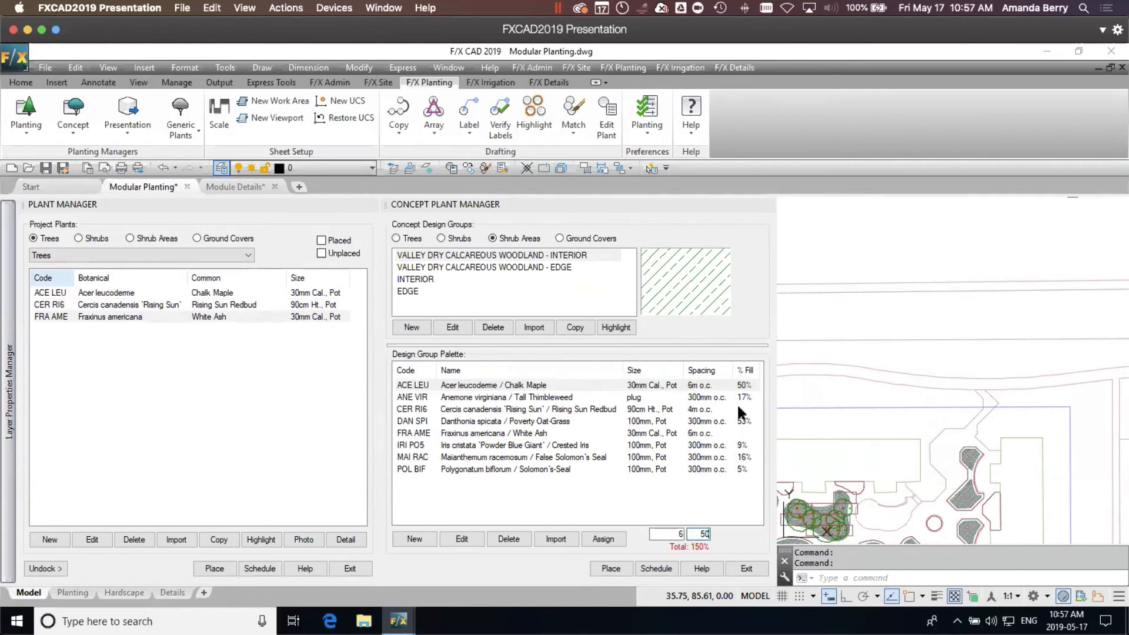
pyautogui.click(739, 433)
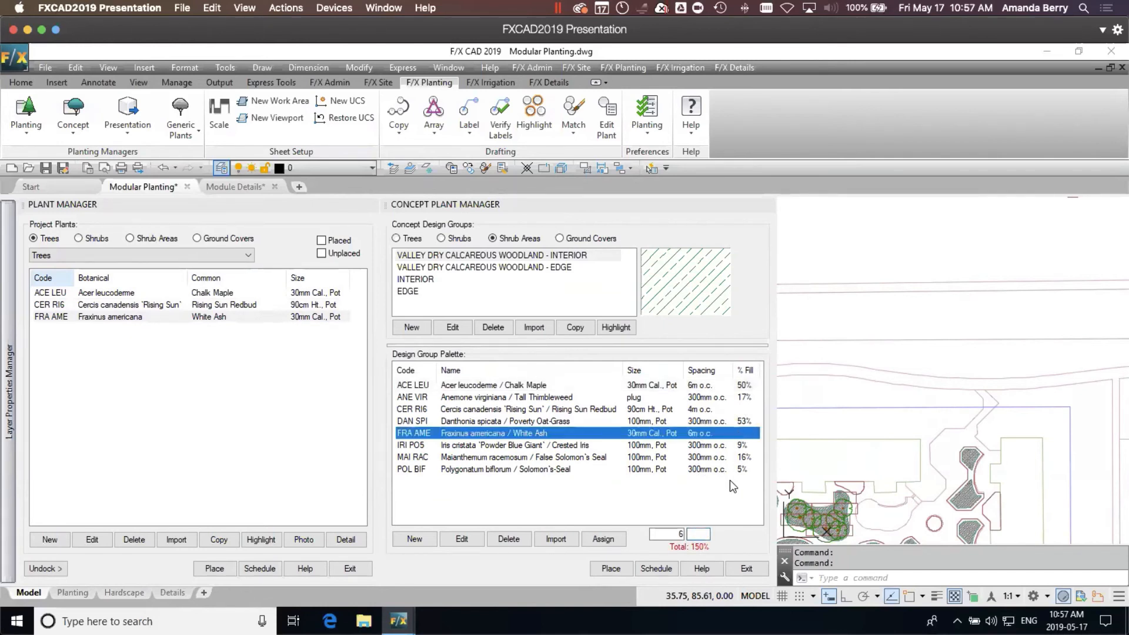
pyautogui.click(703, 536)
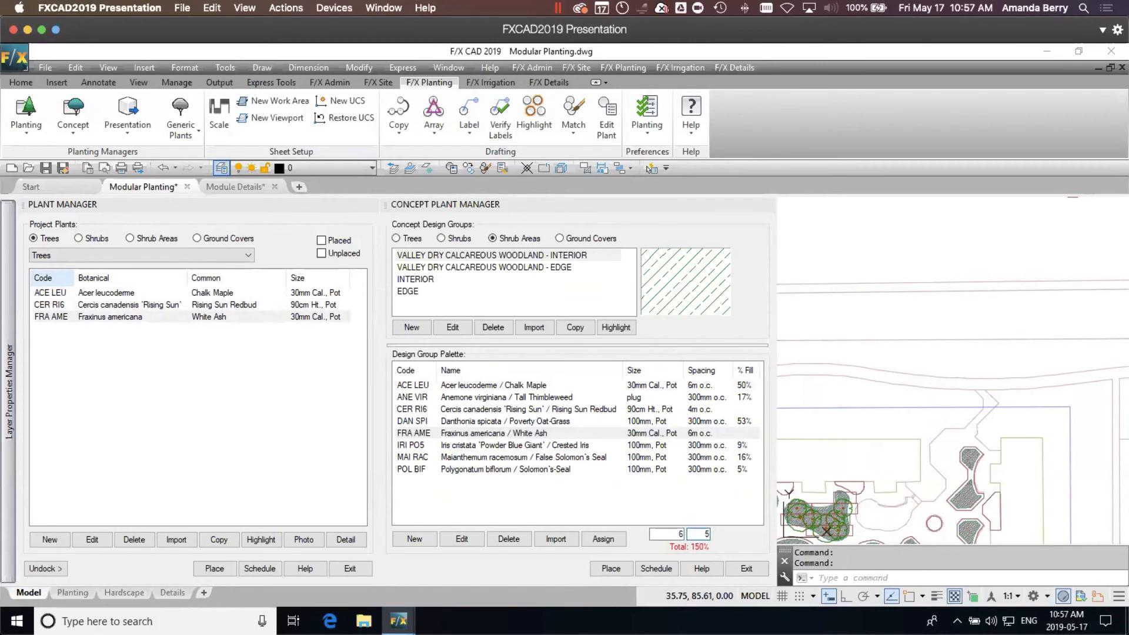
pyautogui.click(741, 408)
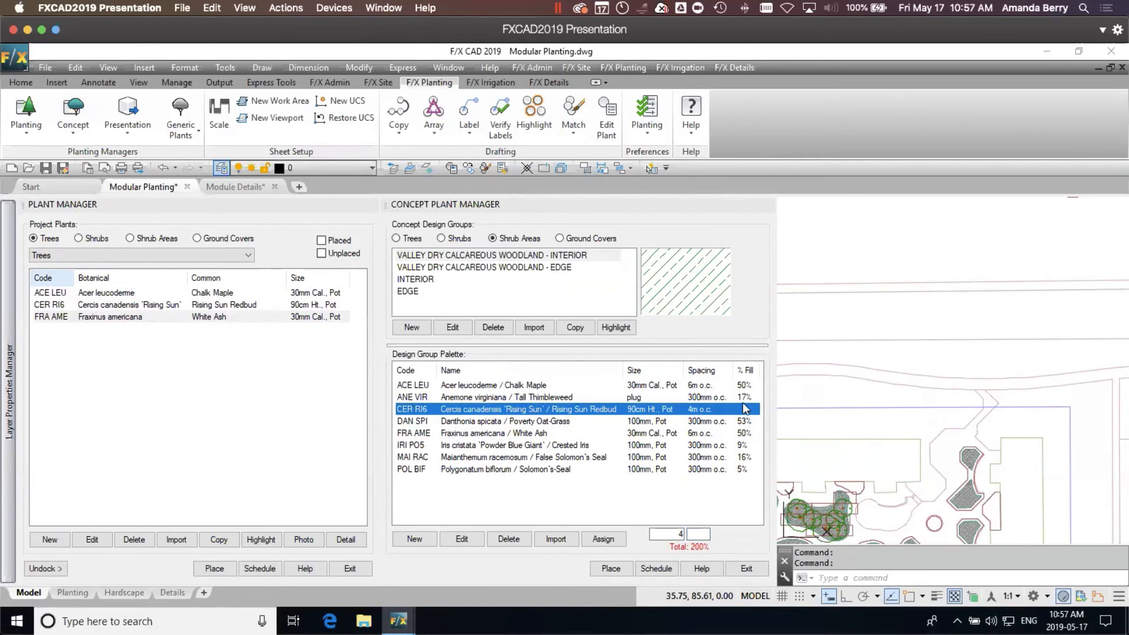
pyautogui.click(695, 533)
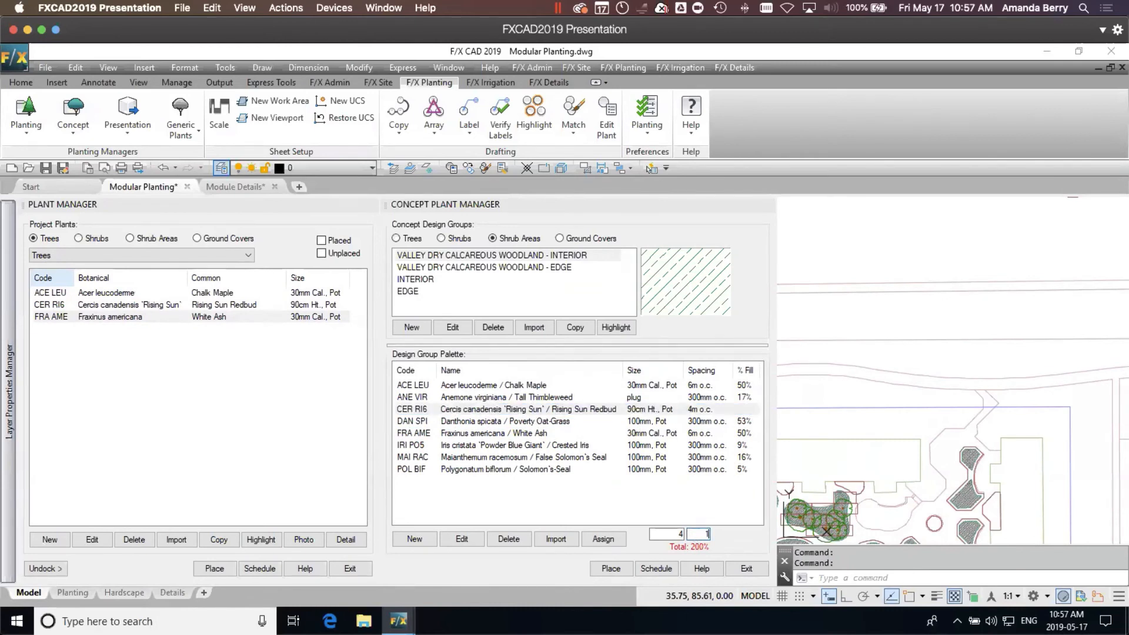
pyautogui.click(718, 504)
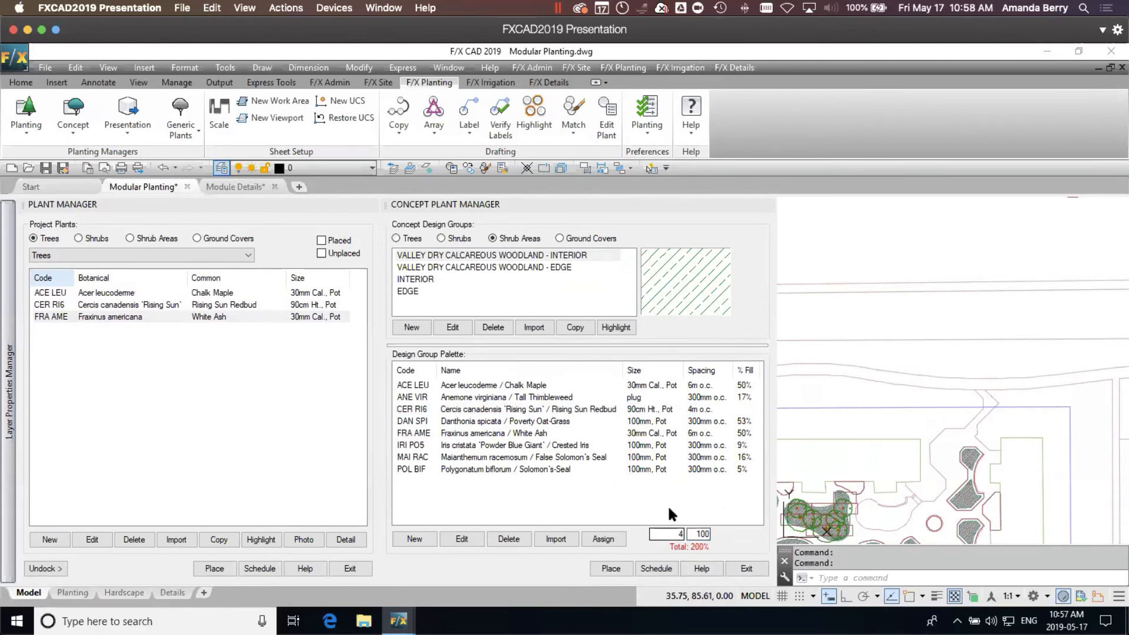
# - Examine the labelled sample bed and its woodland group callouts beside the All Symbols work area
pyautogui.click(851, 244)
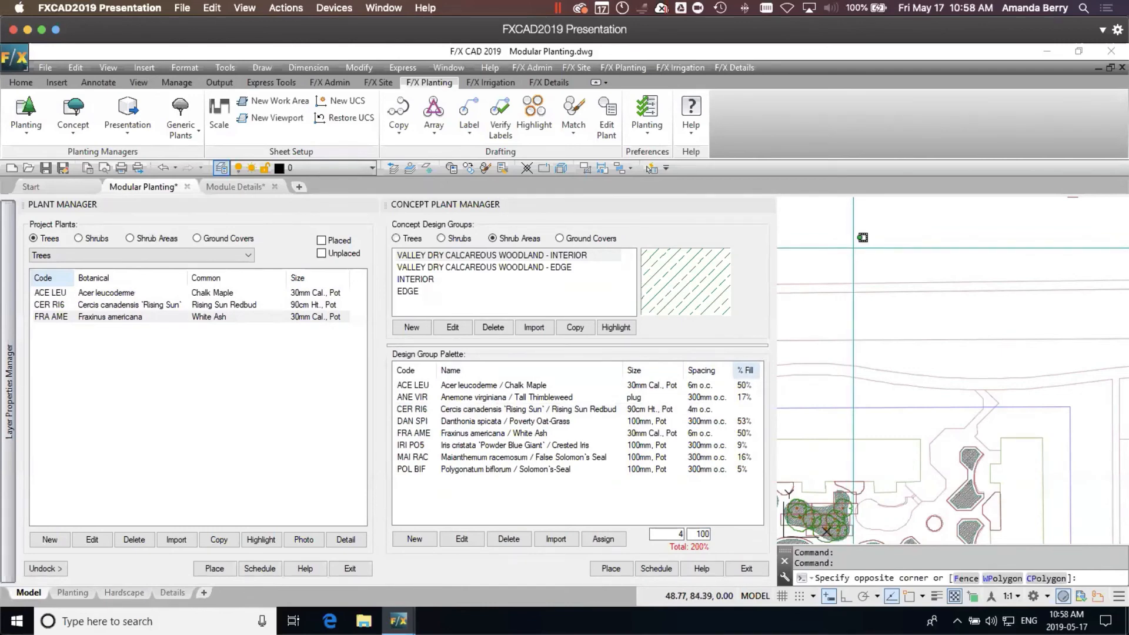
pyautogui.click(886, 242)
pyautogui.scroll(-2, 904, 291)
pyautogui.moveTo(990, 266); pyautogui.dragTo(802, 429, button='middle')
pyautogui.moveTo(981, 387); pyautogui.dragTo(848, 438, button='middle')
pyautogui.scroll(6, 945, 346)
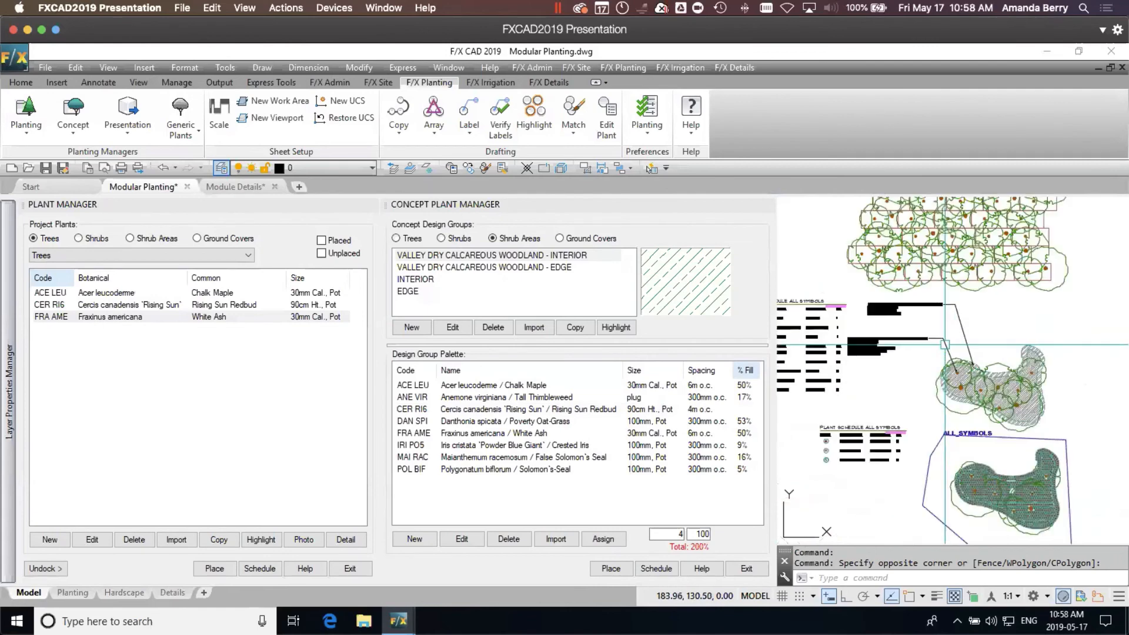
pyautogui.moveTo(870, 384)
pyautogui.mouseDown(button='middle')
pyautogui.moveTo(910, 390)
pyautogui.moveTo(882, 376)
pyautogui.mouseUp(button='middle')
pyautogui.scroll(-3, 940, 370)
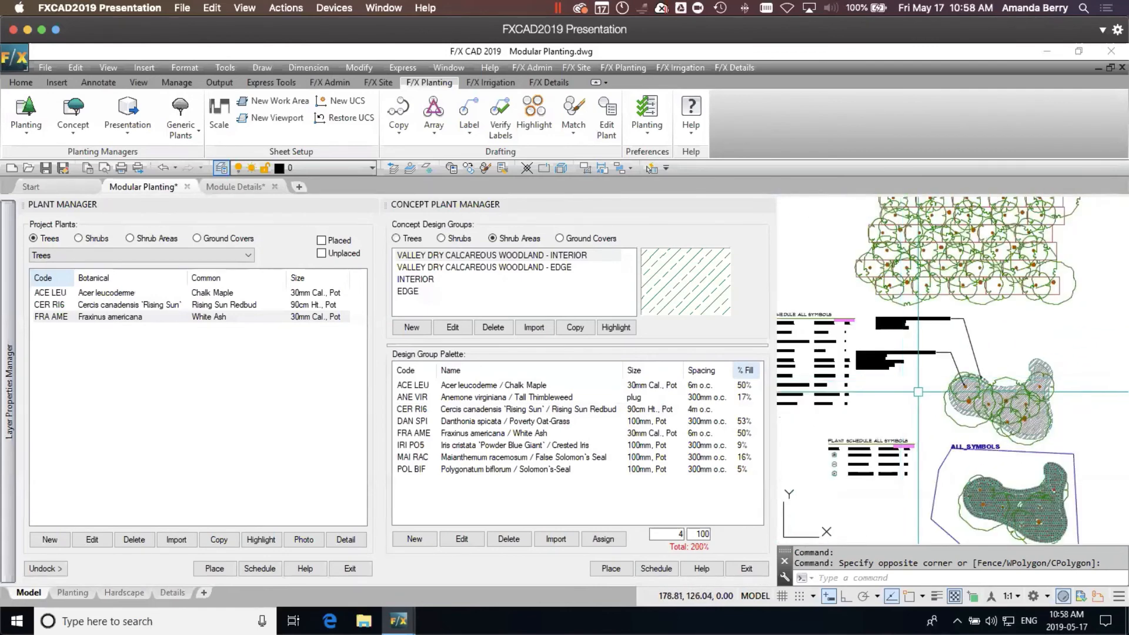
pyautogui.scroll(3, 945, 382)
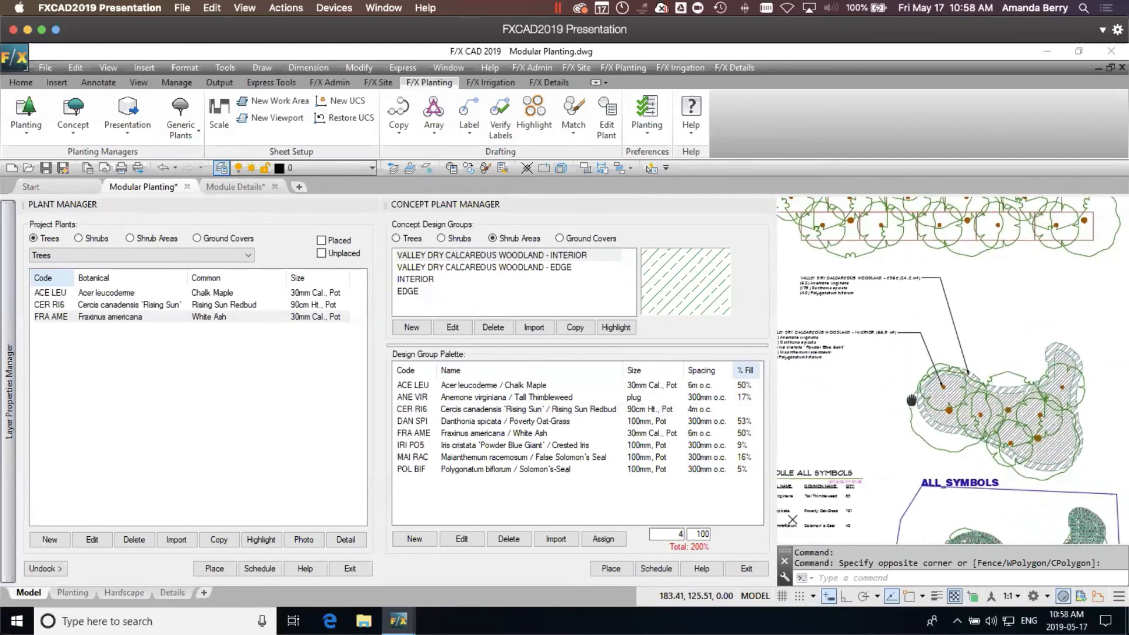
pyautogui.scroll(-5, 948, 406)
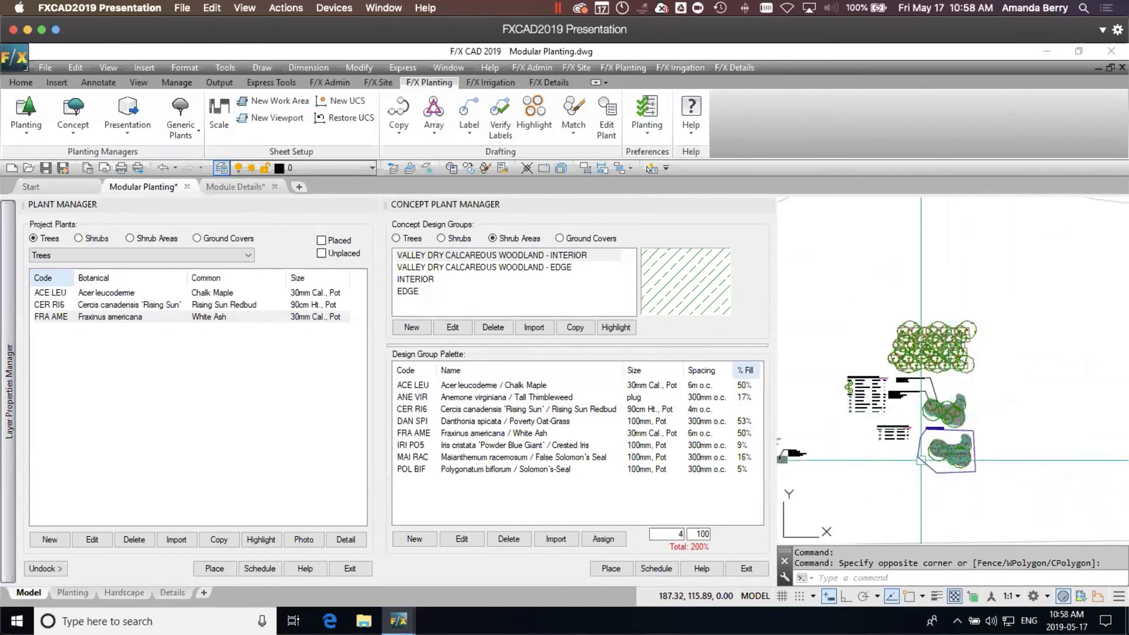
pyautogui.moveTo(1025, 411); pyautogui.dragTo(1048, 251, button='middle')
pyautogui.moveTo(900, 458); pyautogui.dragTo(979, 224, button='middle')
pyautogui.moveTo(860, 330); pyautogui.dragTo(1002, 400, button='middle')
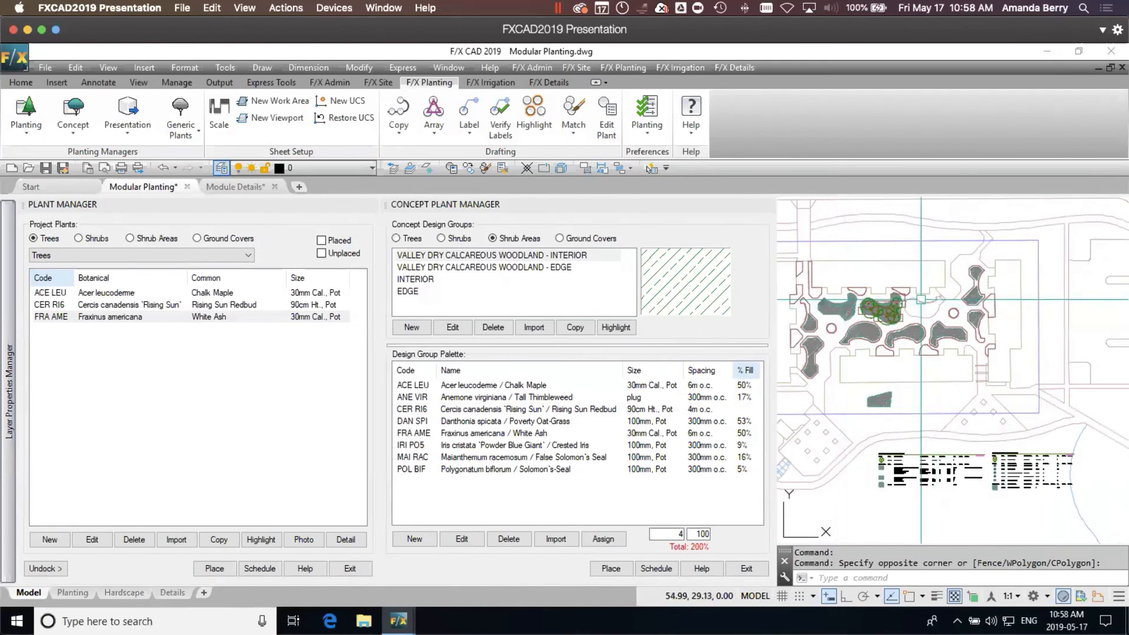
pyautogui.scroll(4, 924, 303)
pyautogui.scroll(2, 935, 330)
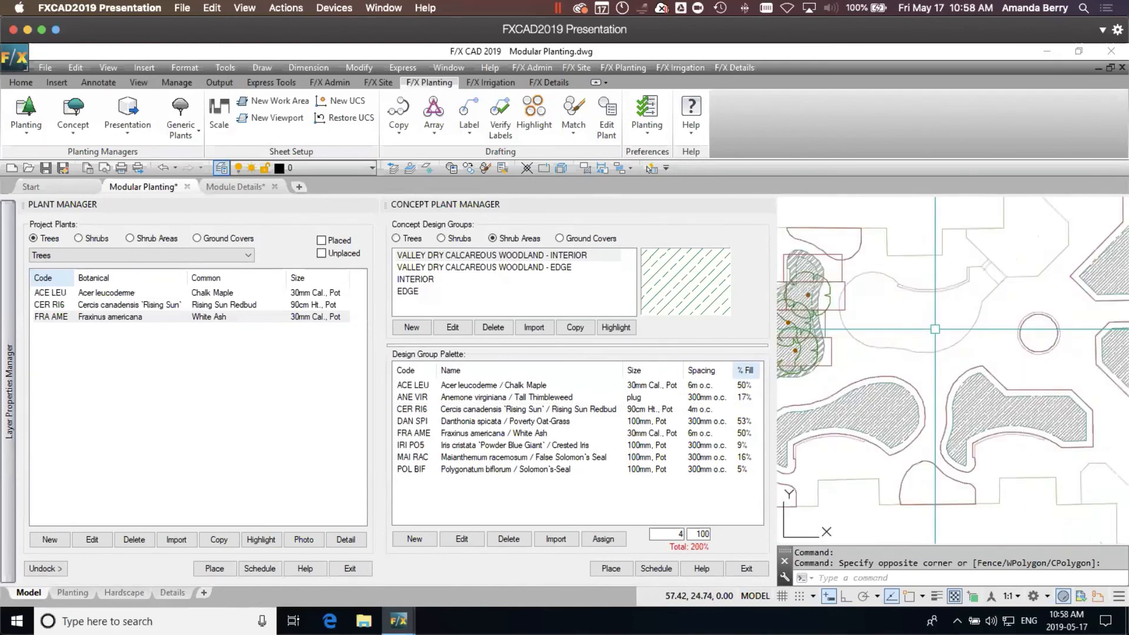
pyautogui.press('Return')
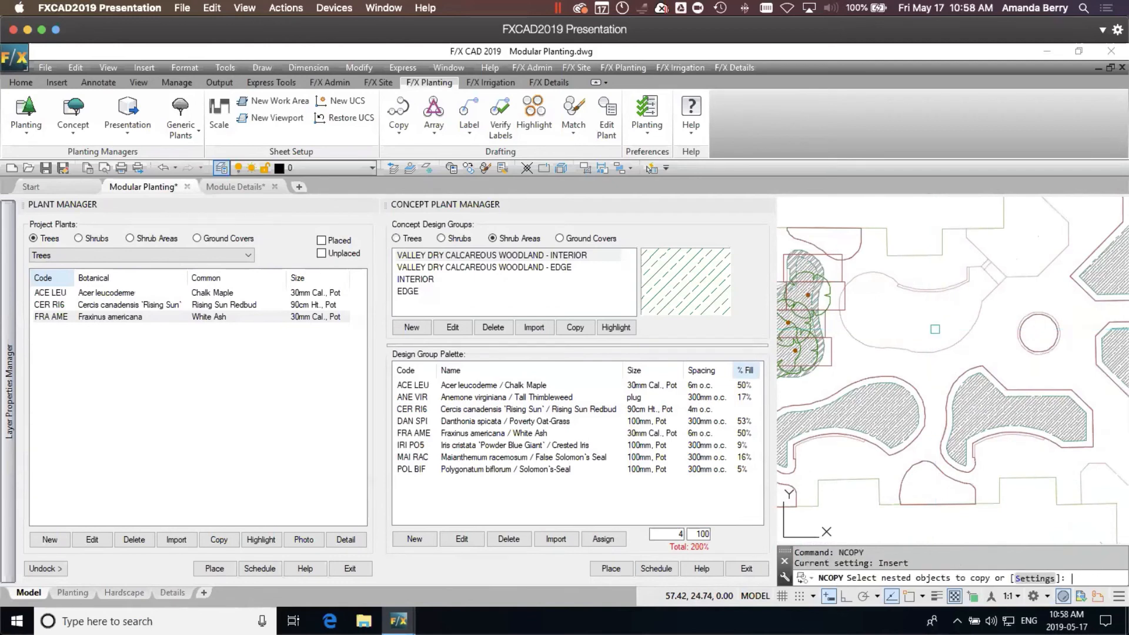
pyautogui.click(947, 350)
pyautogui.press('Return')
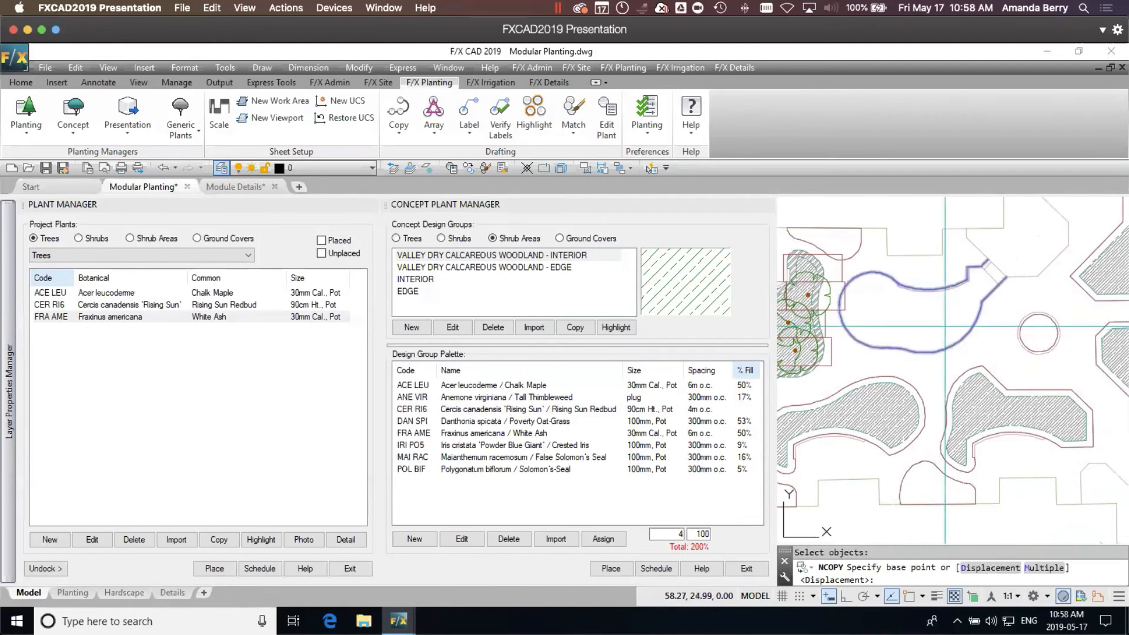
pyautogui.press('Escape')
# - Reassign the hatched bed just below the small circular planter to the VALLEY DRY CALCAREOUS WOODLAND - INTERIOR concept group
pyautogui.moveTo(1004, 398); pyautogui.dragTo(924, 350, button='middle')
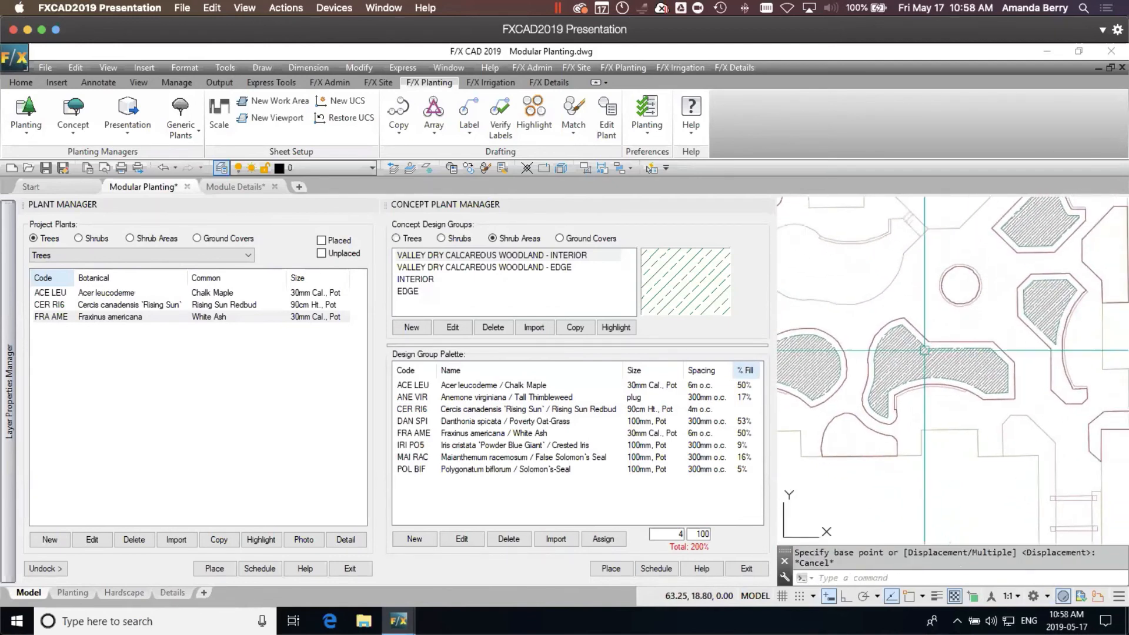
pyautogui.scroll(3, 926, 350)
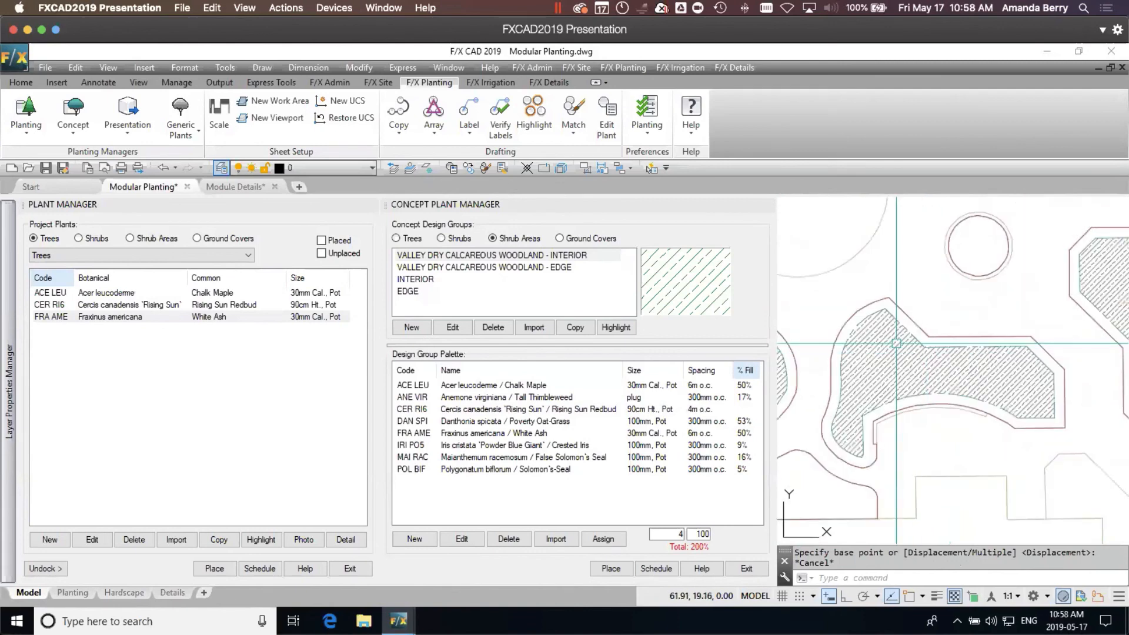
pyautogui.doubleClick(483, 259)
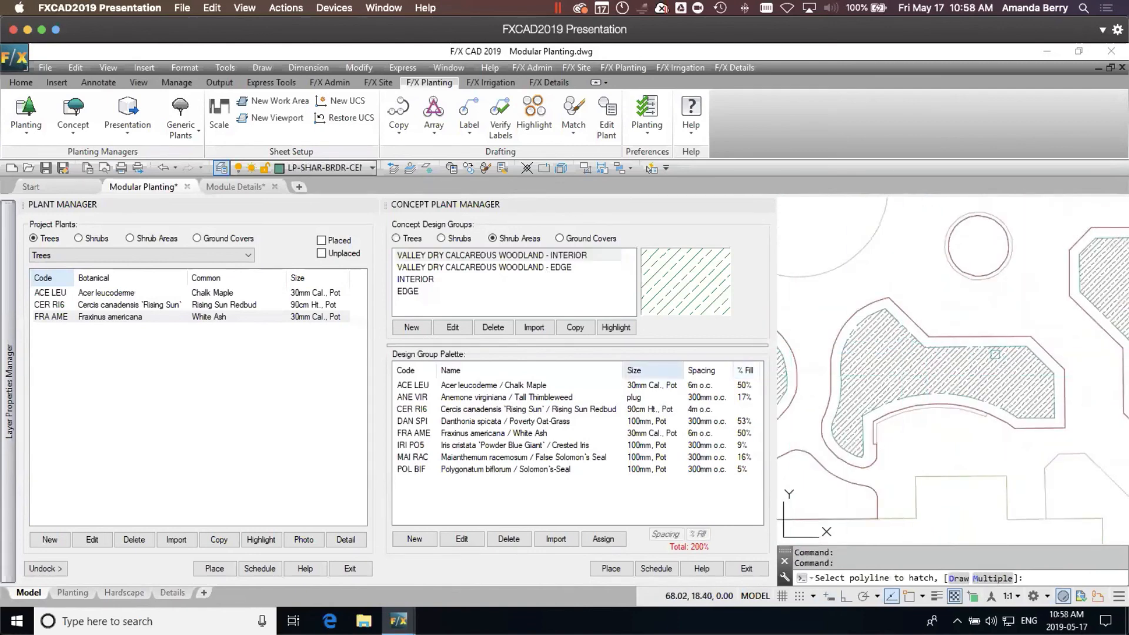
pyautogui.click(939, 375)
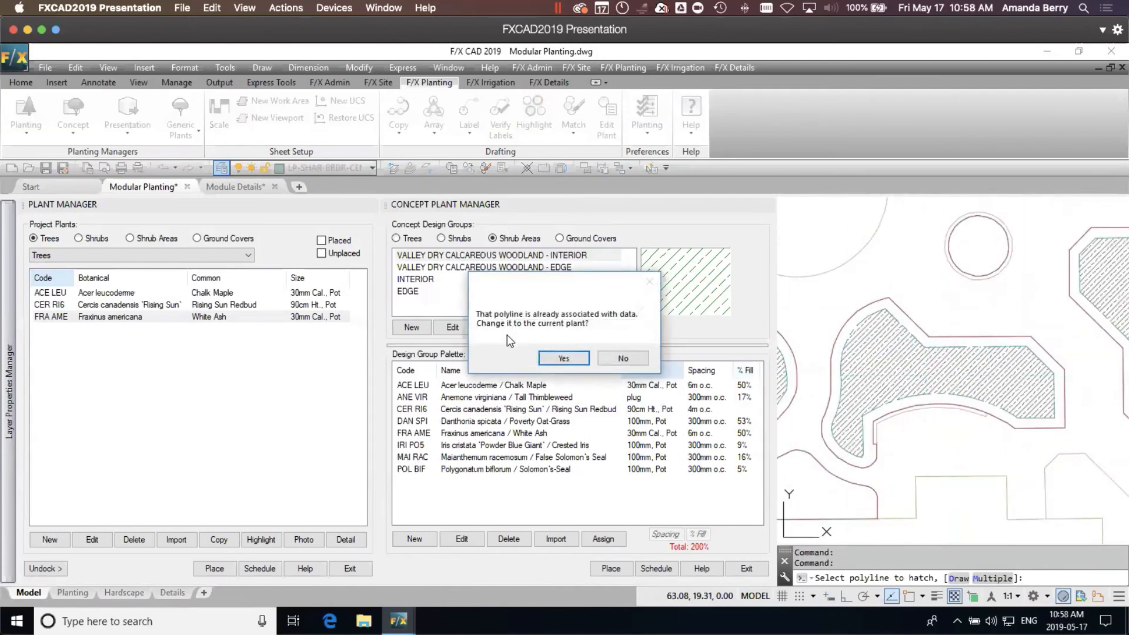
pyautogui.click(563, 359)
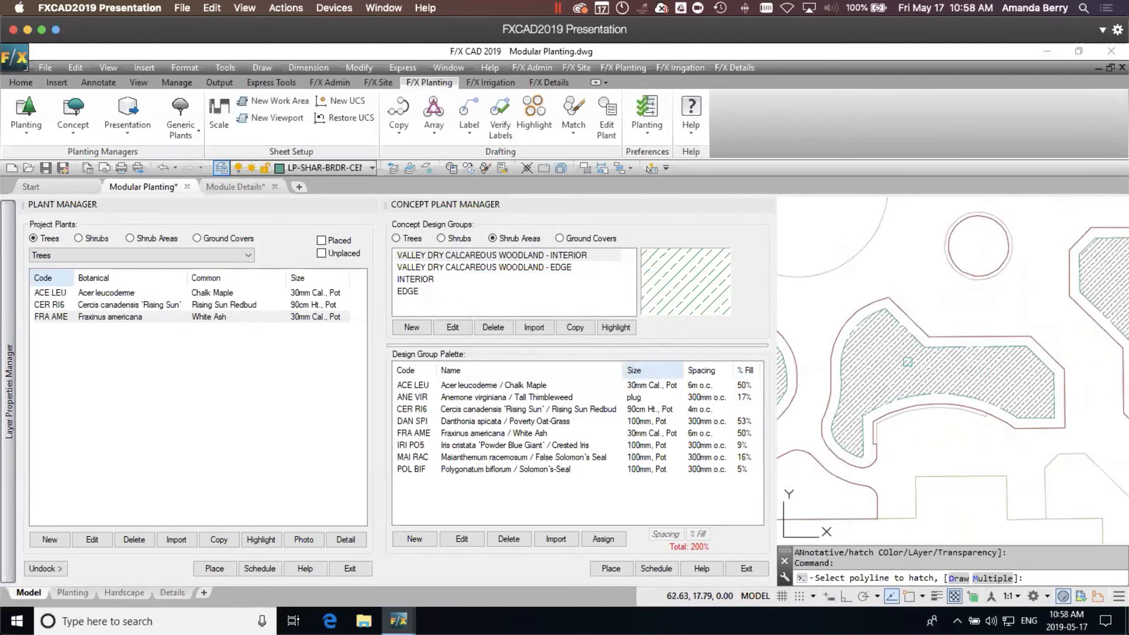
pyautogui.press('Escape')
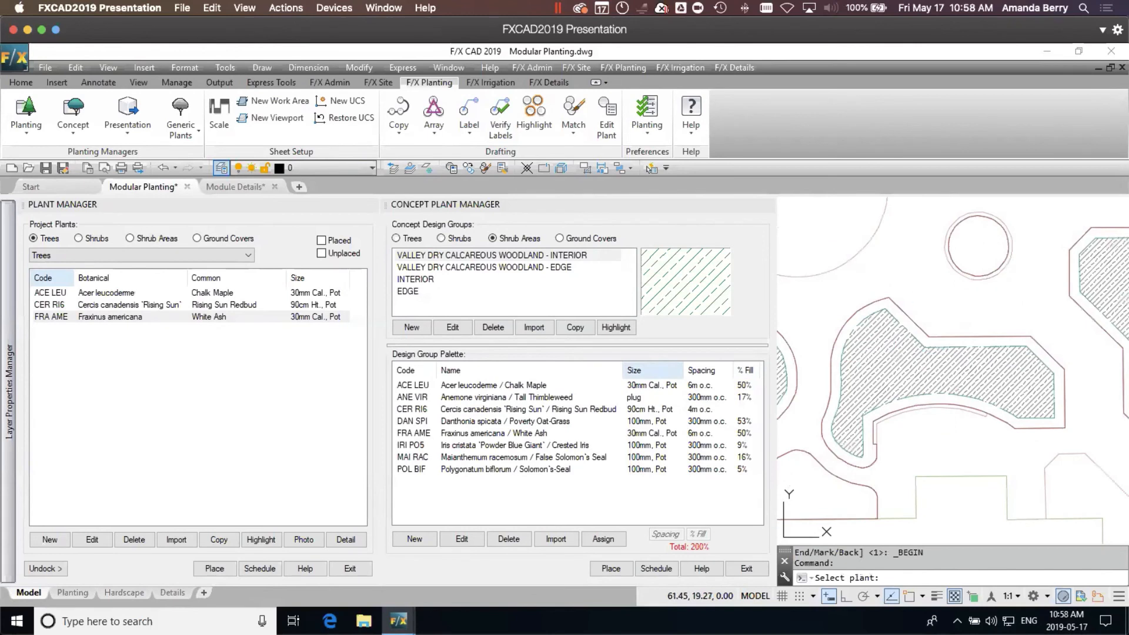
# - Label the reassigned bed with a concept group callout, its leader starting in the bed's upper left part and its text above the bed
pyautogui.click(889, 341)
pyautogui.click(923, 283)
pyautogui.click(941, 283)
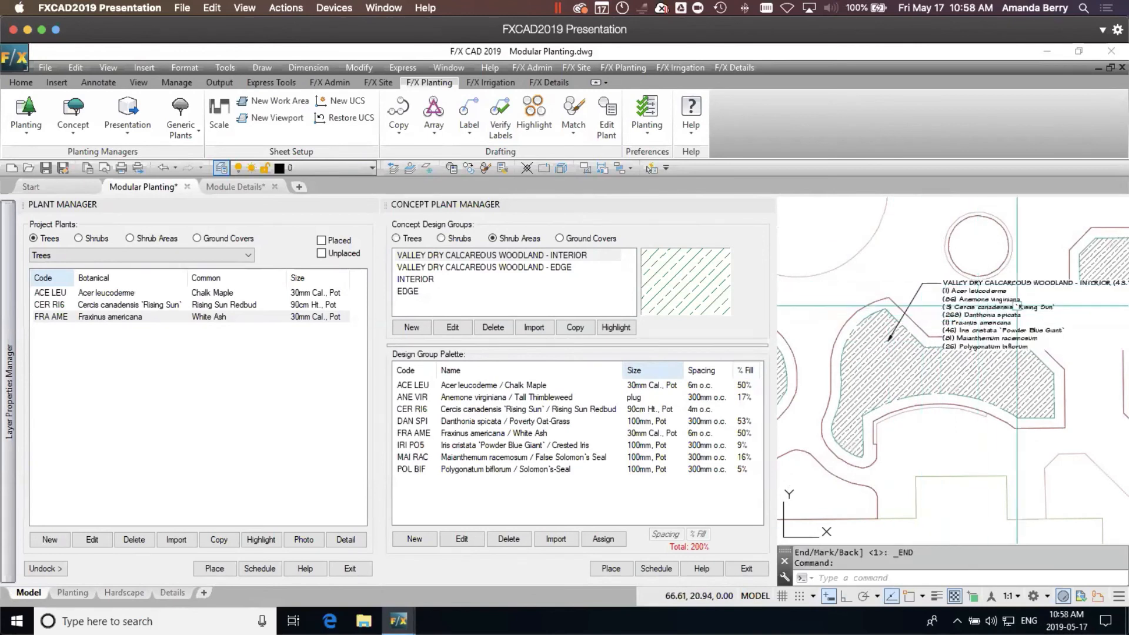
pyautogui.moveTo(1017, 305); pyautogui.dragTo(934, 296, button='middle')
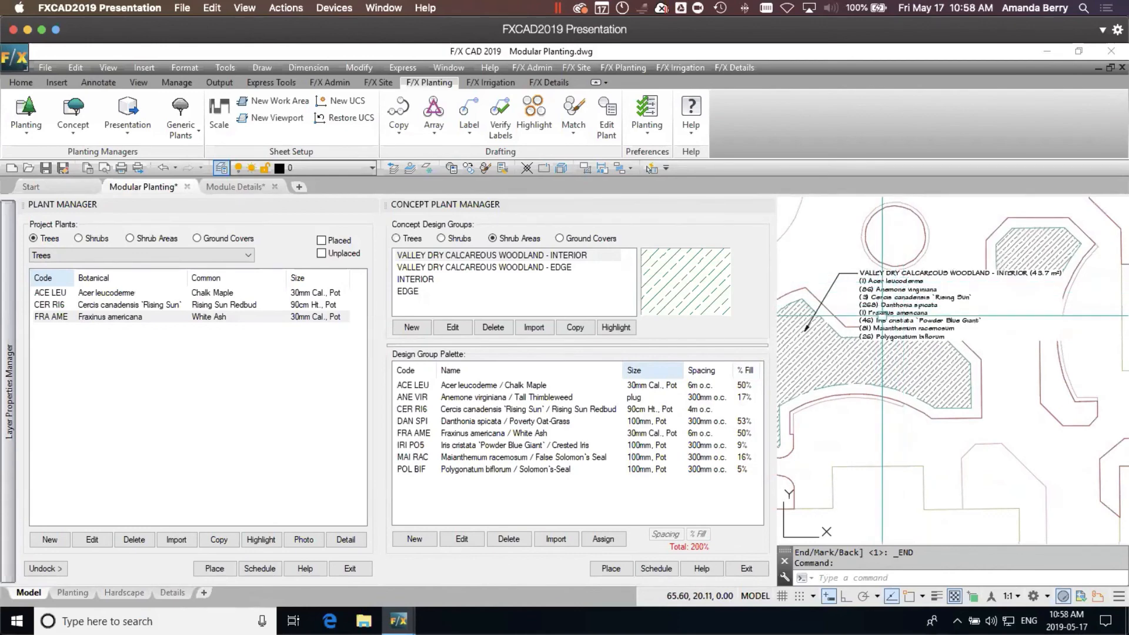
pyautogui.scroll(2, 879, 308)
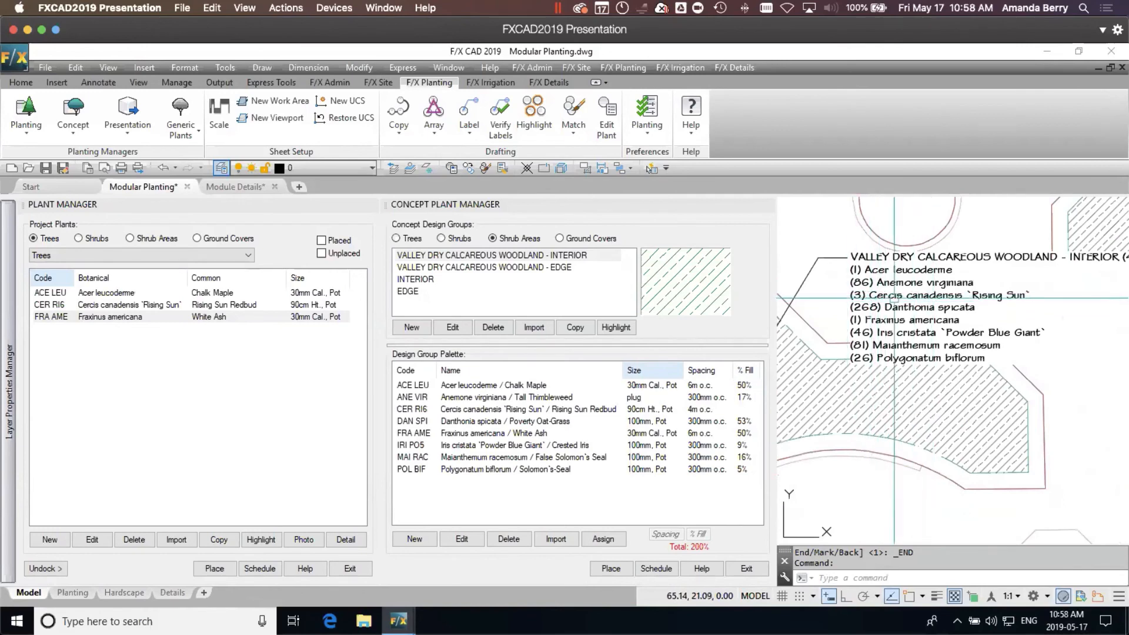
pyautogui.scroll(-1, 961, 329)
pyautogui.scroll(-1, 961, 338)
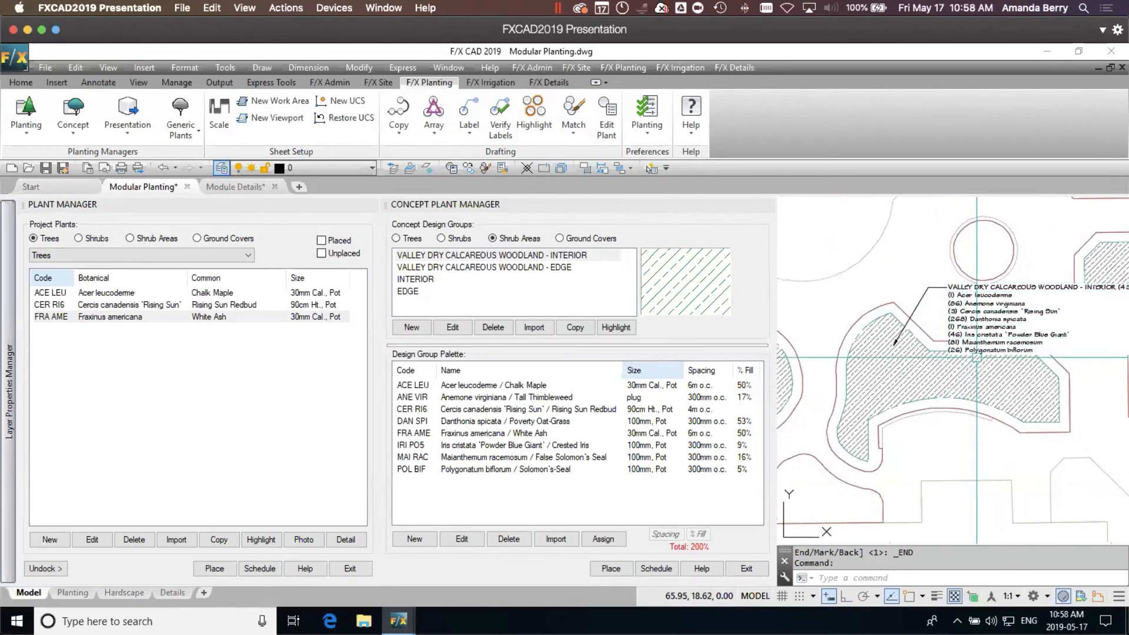
# - Examine the tree modules in the upper middle bed alongside the surrounding planting beds of the site plan
pyautogui.scroll(-3, 977, 377)
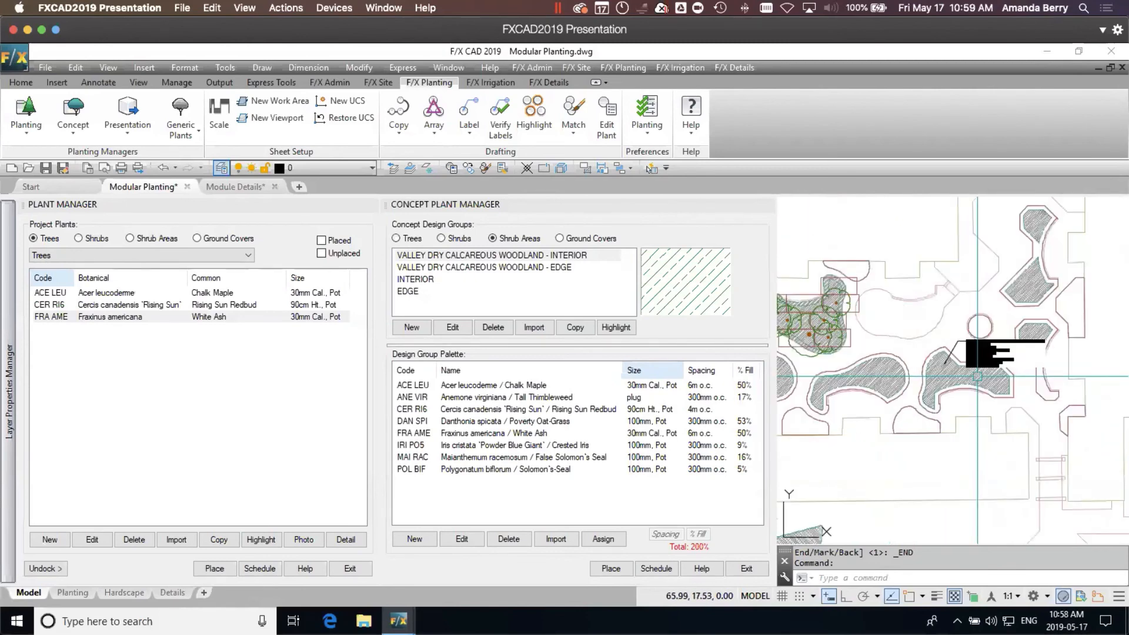
pyautogui.moveTo(857, 348); pyautogui.dragTo(952, 372, button='middle')
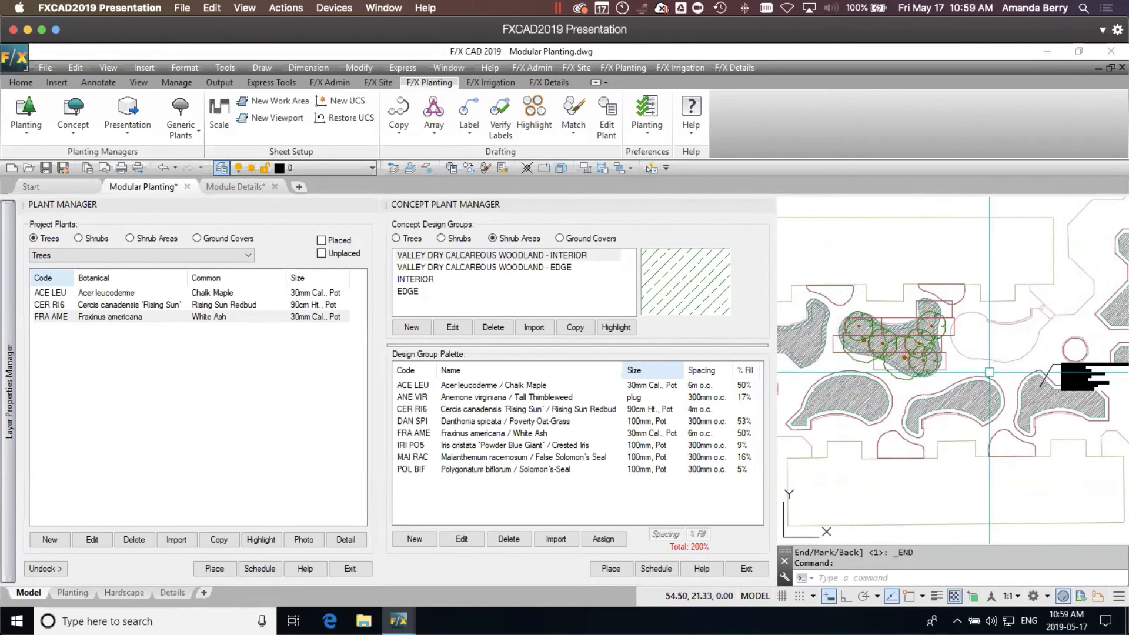
pyautogui.moveTo(999, 371); pyautogui.dragTo(986, 349, button='middle')
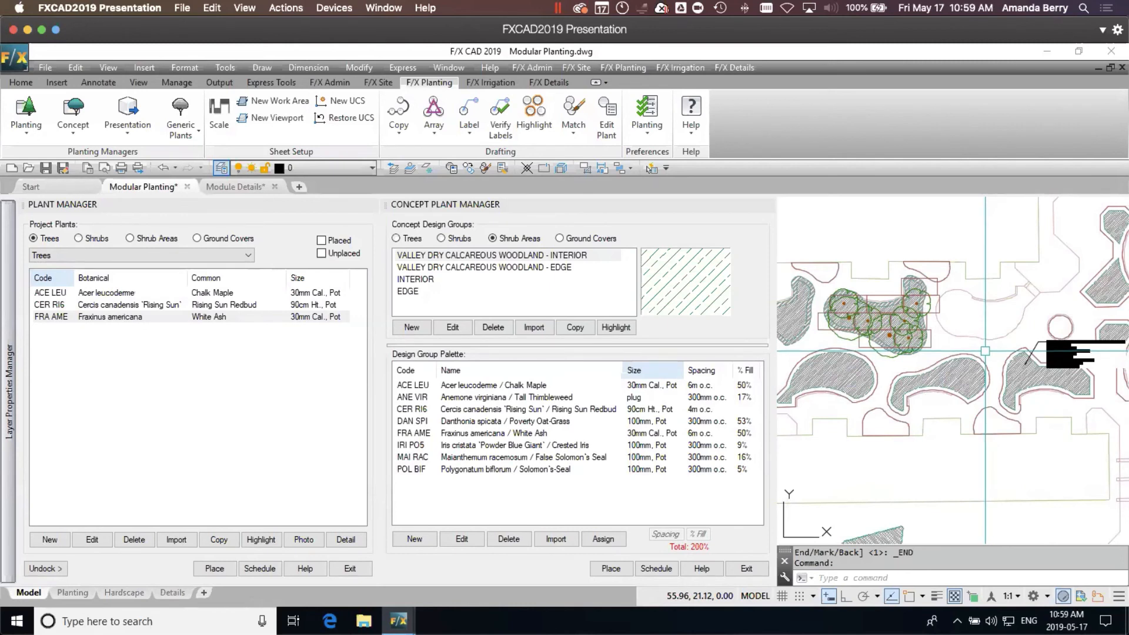
pyautogui.moveTo(971, 310); pyautogui.dragTo(973, 365, button='middle')
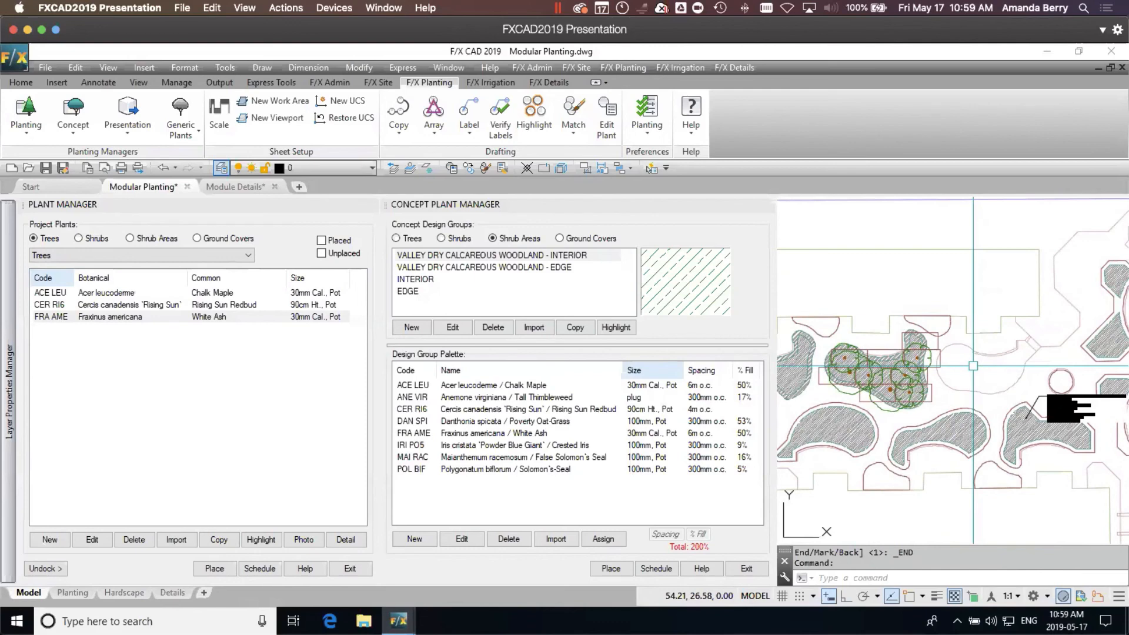
pyautogui.scroll(-2, 973, 365)
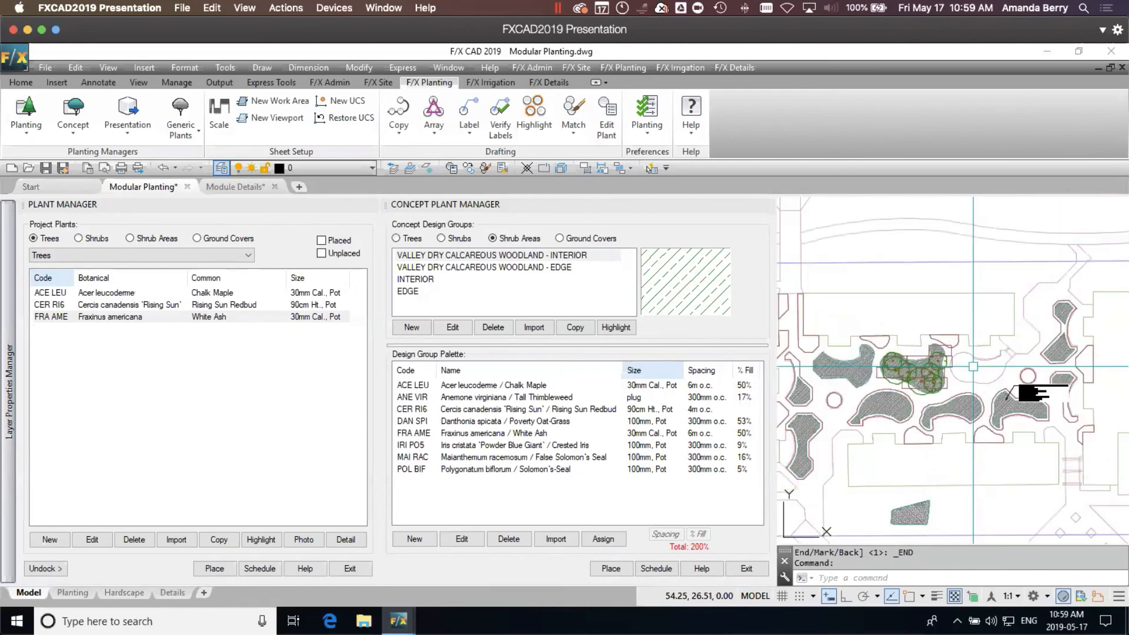
# - Examine the INTERIOR and EDGE module work areas together with their plant schedules and the labelled sample hatch
pyautogui.scroll(-4, 973, 366)
pyautogui.moveTo(1009, 301); pyautogui.dragTo(870, 433, button='middle')
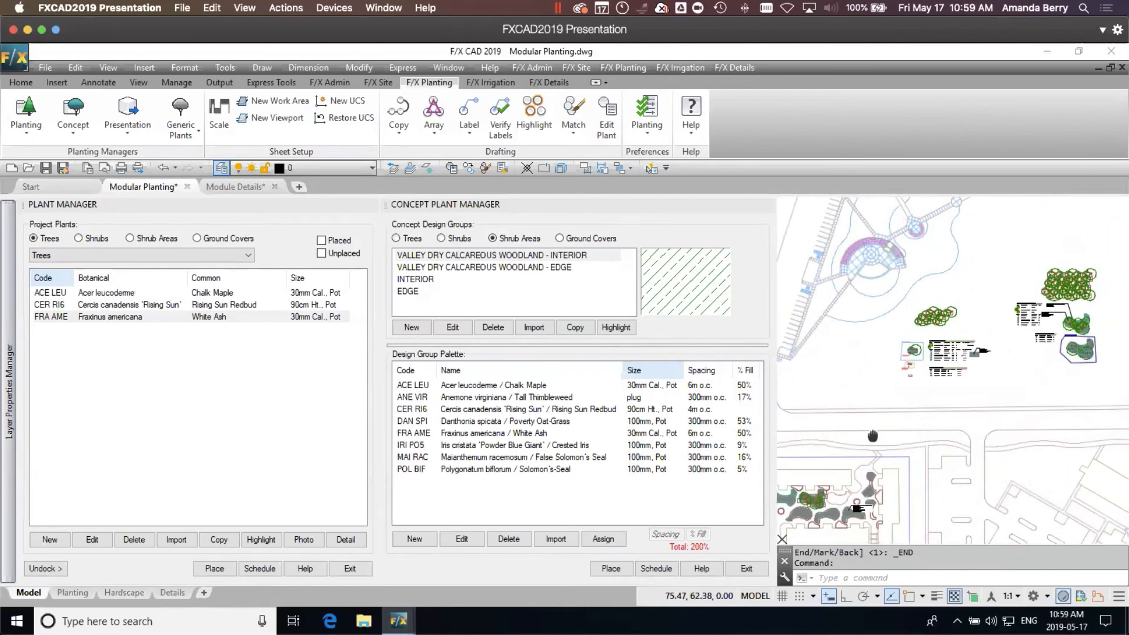
pyautogui.scroll(5, 914, 368)
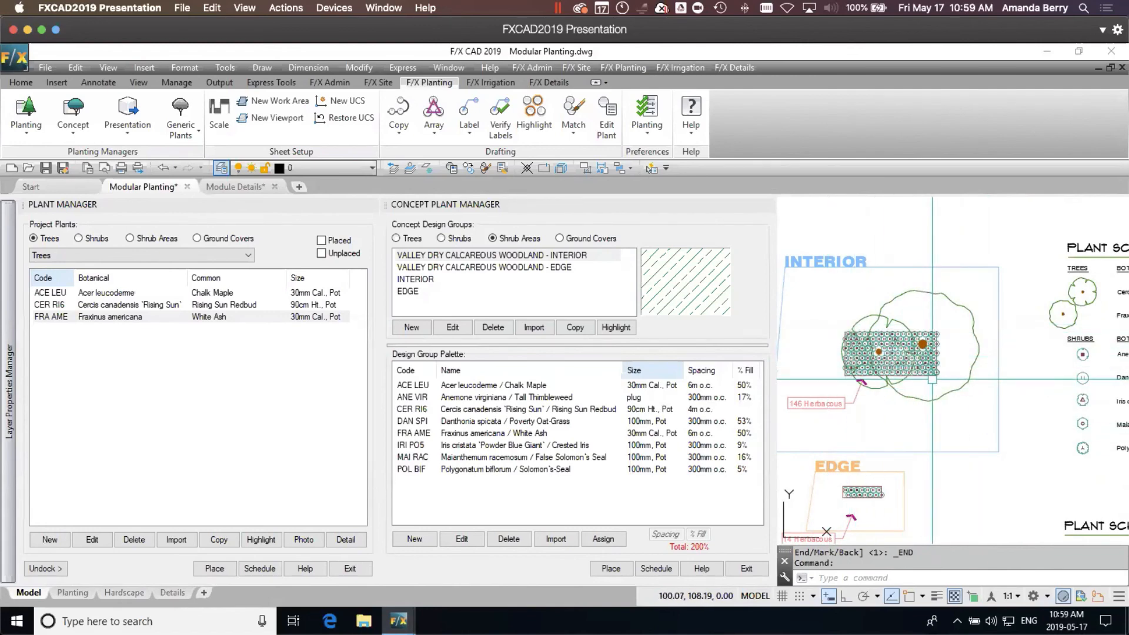
pyautogui.moveTo(1083, 448)
pyautogui.mouseDown(button='middle')
pyautogui.moveTo(842, 413)
pyautogui.moveTo(1115, 444)
pyautogui.mouseUp(button='middle')
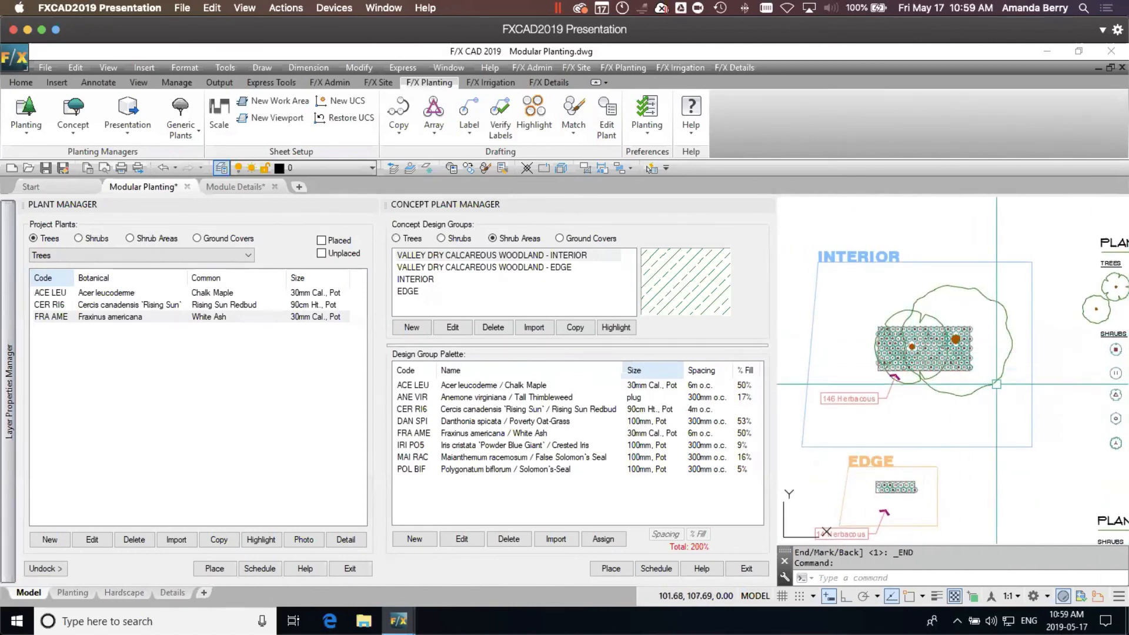
pyautogui.scroll(-2, 998, 385)
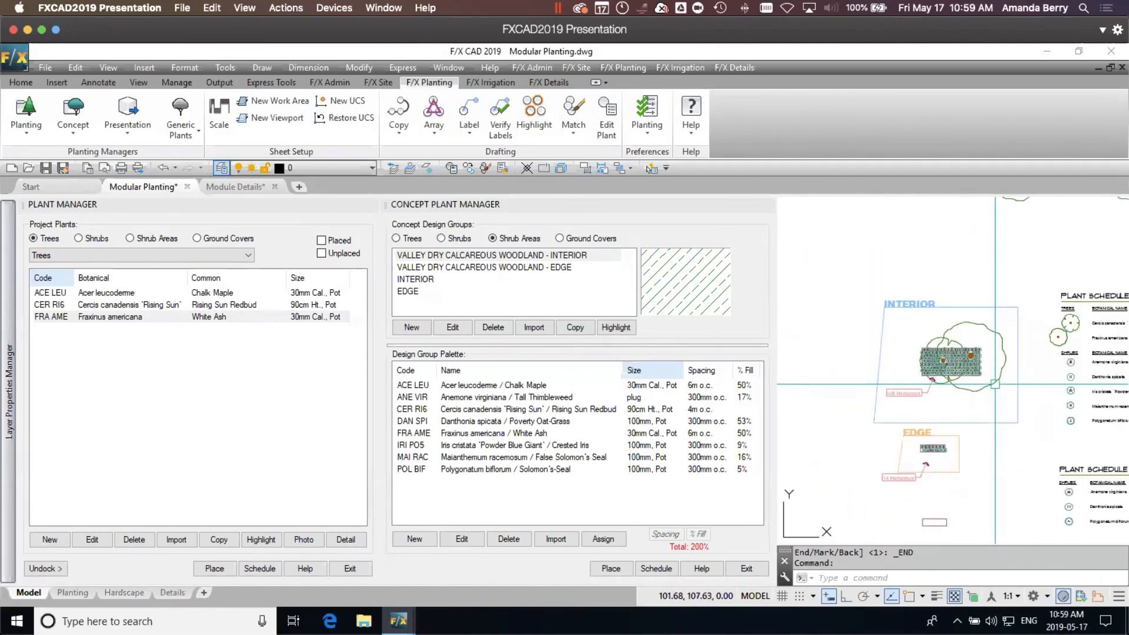
pyautogui.moveTo(1018, 398); pyautogui.dragTo(910, 381, button='middle')
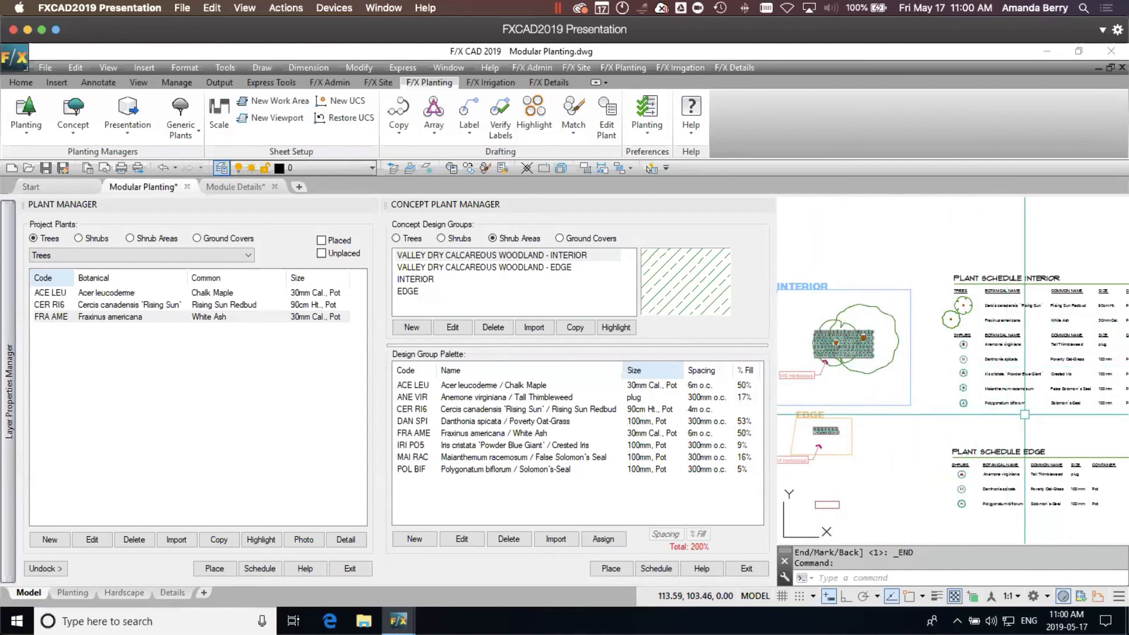
pyautogui.moveTo(1032, 421); pyautogui.dragTo(1079, 384, button='middle')
pyautogui.scroll(6, 1079, 384)
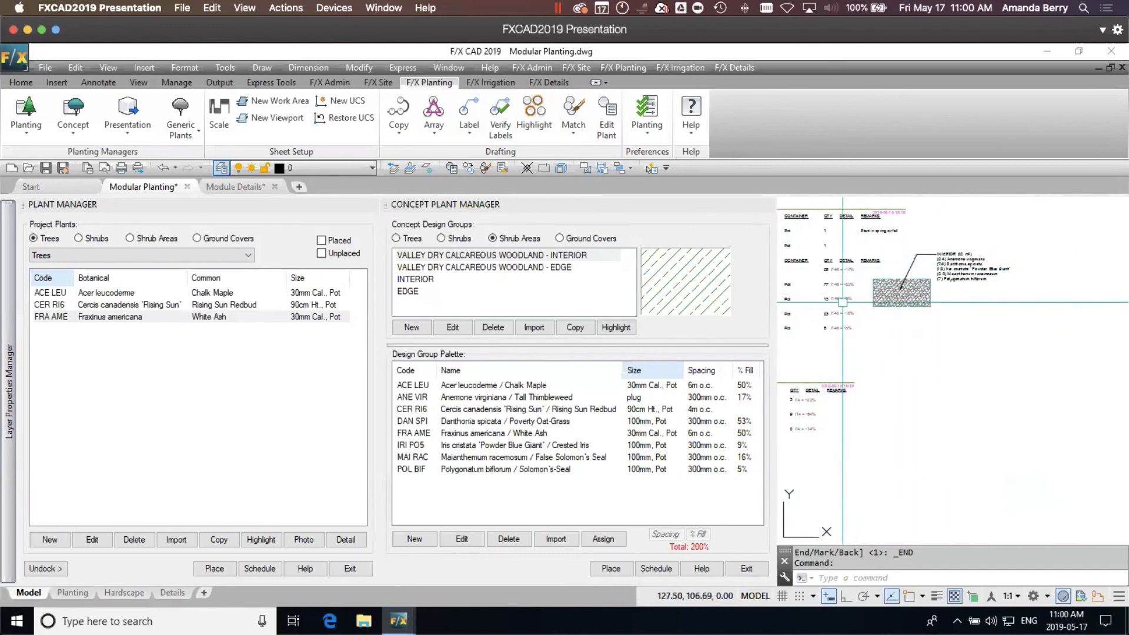
pyautogui.moveTo(841, 304); pyautogui.dragTo(872, 336, button='middle')
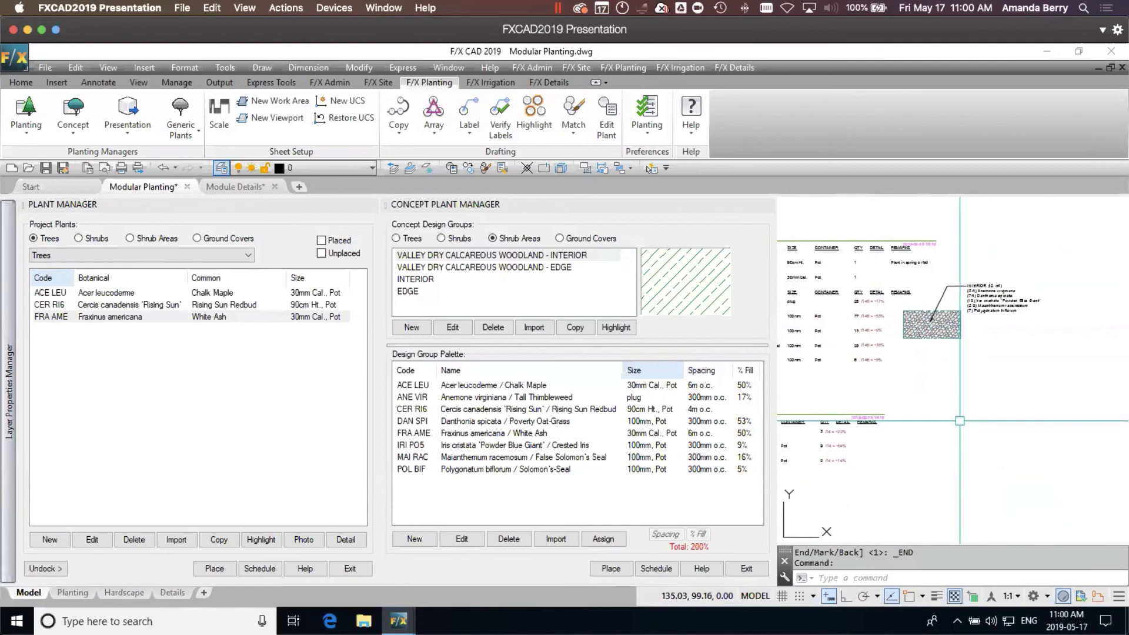
pyautogui.scroll(-2, 957, 424)
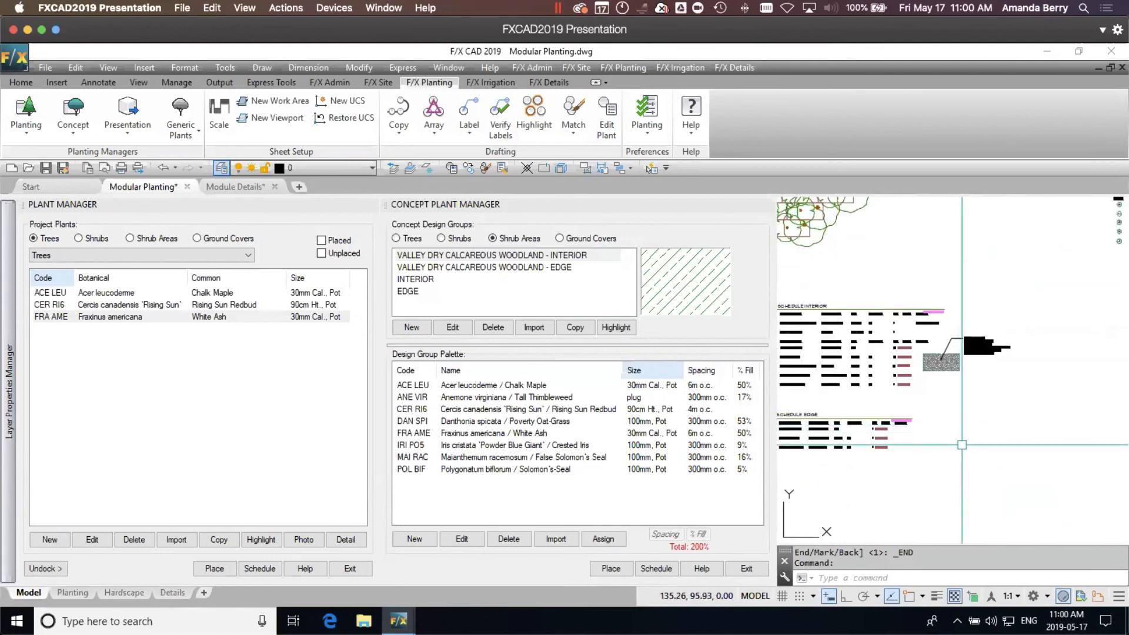
# - Compare the tree-filled upper middle bed with the labelled concept bed in the site plan
pyautogui.scroll(-2, 958, 454)
pyautogui.moveTo(955, 459); pyautogui.dragTo(1032, 207, button='middle')
pyautogui.moveTo(907, 466); pyautogui.dragTo(1045, 401, button='middle')
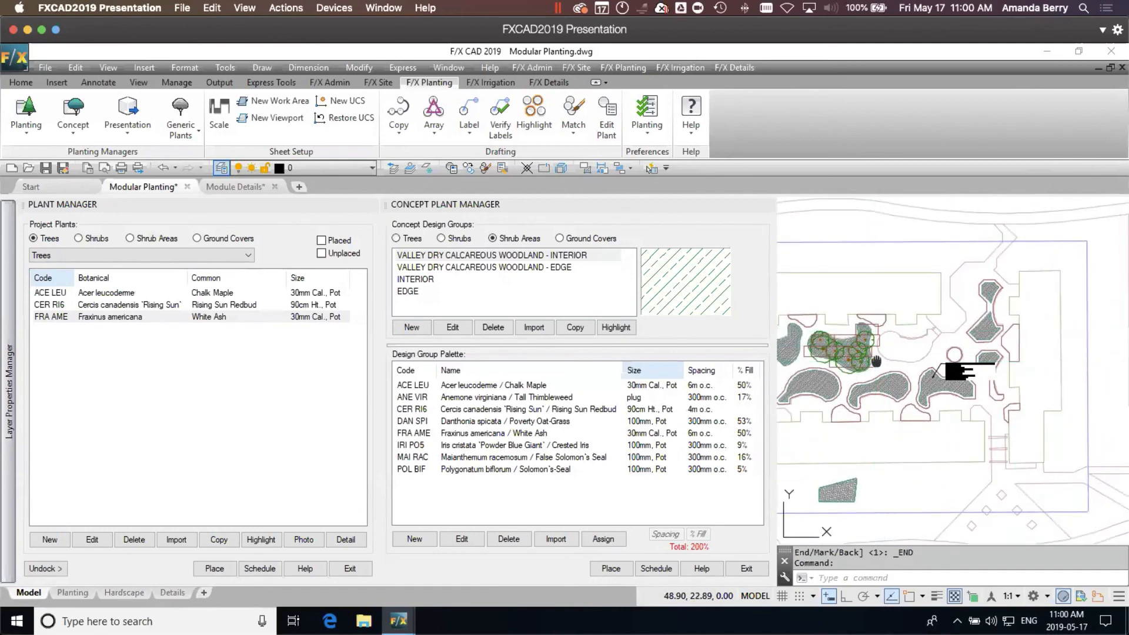
pyautogui.scroll(1, 944, 388)
pyautogui.scroll(1, 899, 390)
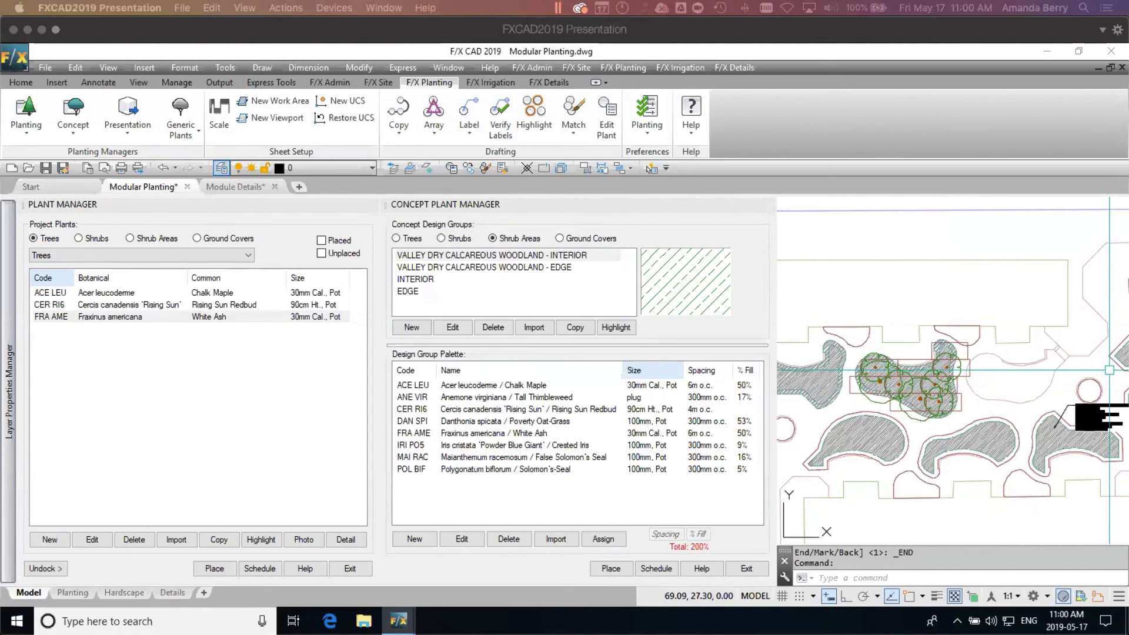
pyautogui.click(1025, 300)
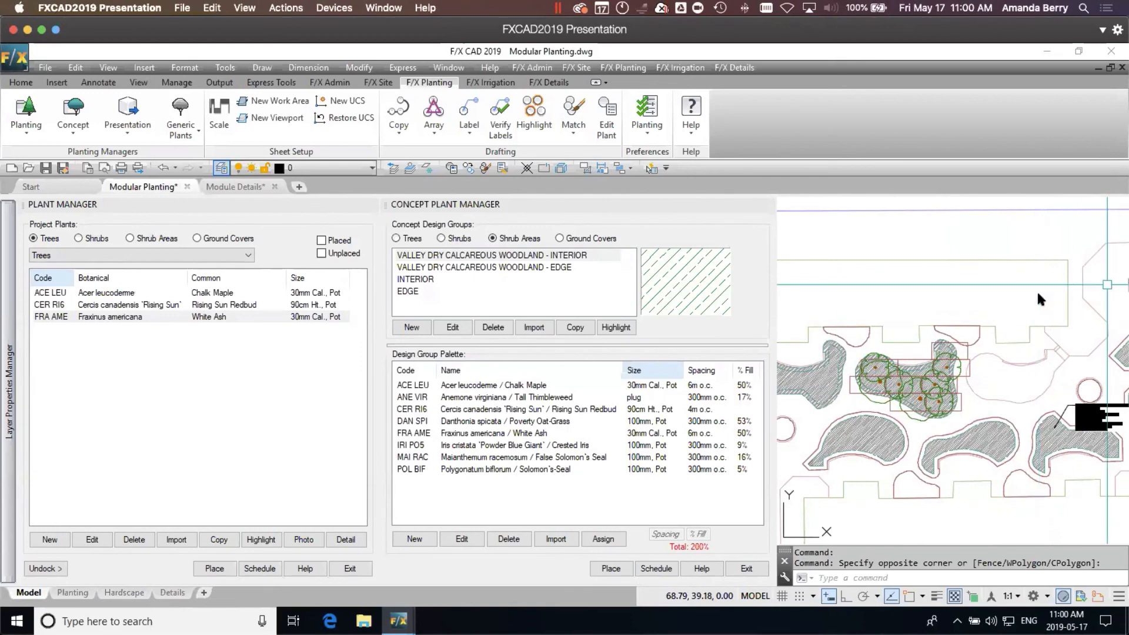
# - Review the ALL_SYMBOLS work area, the sample bed above it, and their plant schedules and callouts
pyautogui.scroll(-2, 1038, 294)
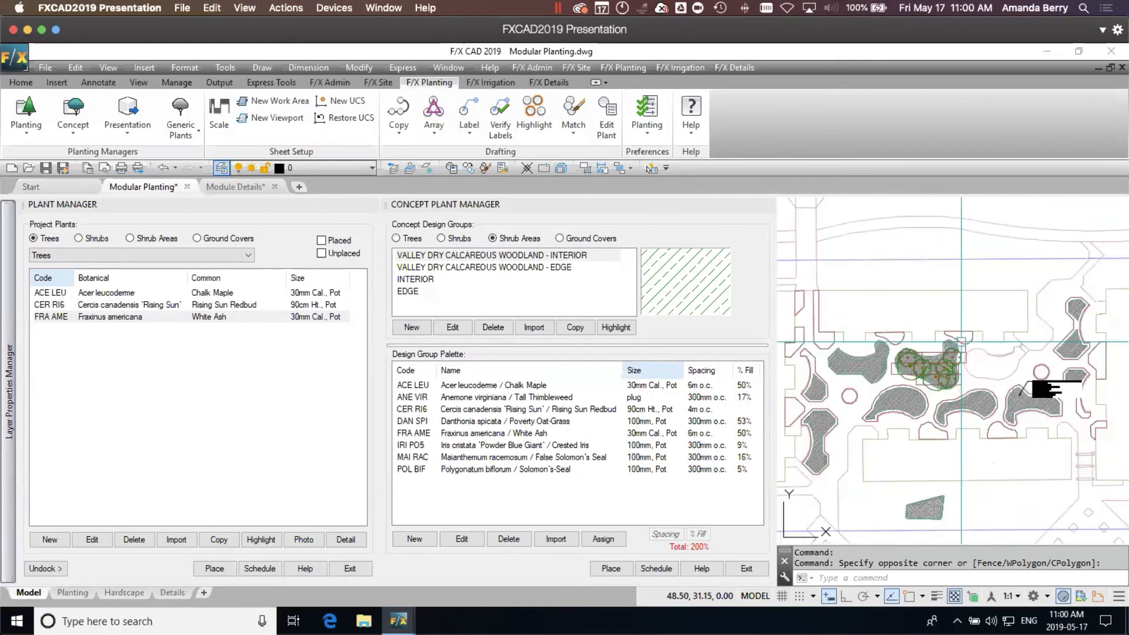
pyautogui.moveTo(1031, 282)
pyautogui.mouseDown(button='middle')
pyautogui.moveTo(839, 392)
pyautogui.moveTo(1083, 312)
pyautogui.moveTo(1070, 314)
pyautogui.mouseUp(button='middle')
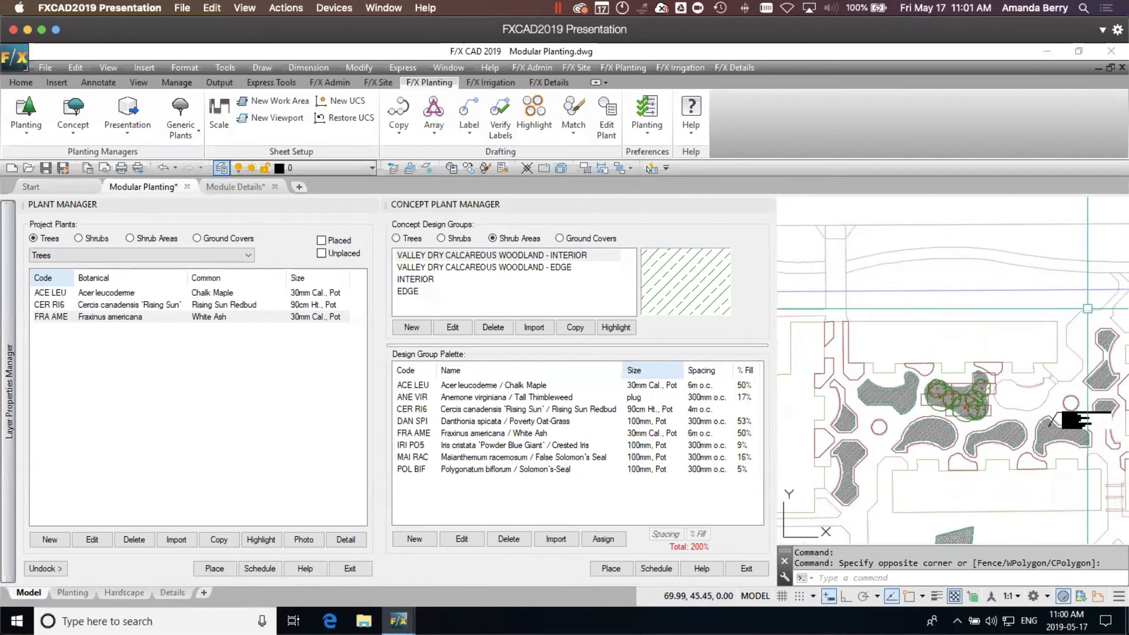
pyautogui.moveTo(1086, 310)
pyautogui.mouseDown(button='middle')
pyautogui.moveTo(912, 413)
pyautogui.moveTo(901, 438)
pyautogui.mouseUp(button='middle')
pyautogui.moveTo(1045, 277)
pyautogui.mouseDown(button='middle')
pyautogui.moveTo(870, 446)
pyautogui.moveTo(824, 466)
pyautogui.mouseUp(button='middle')
pyautogui.moveTo(1021, 362); pyautogui.dragTo(793, 454, button='middle')
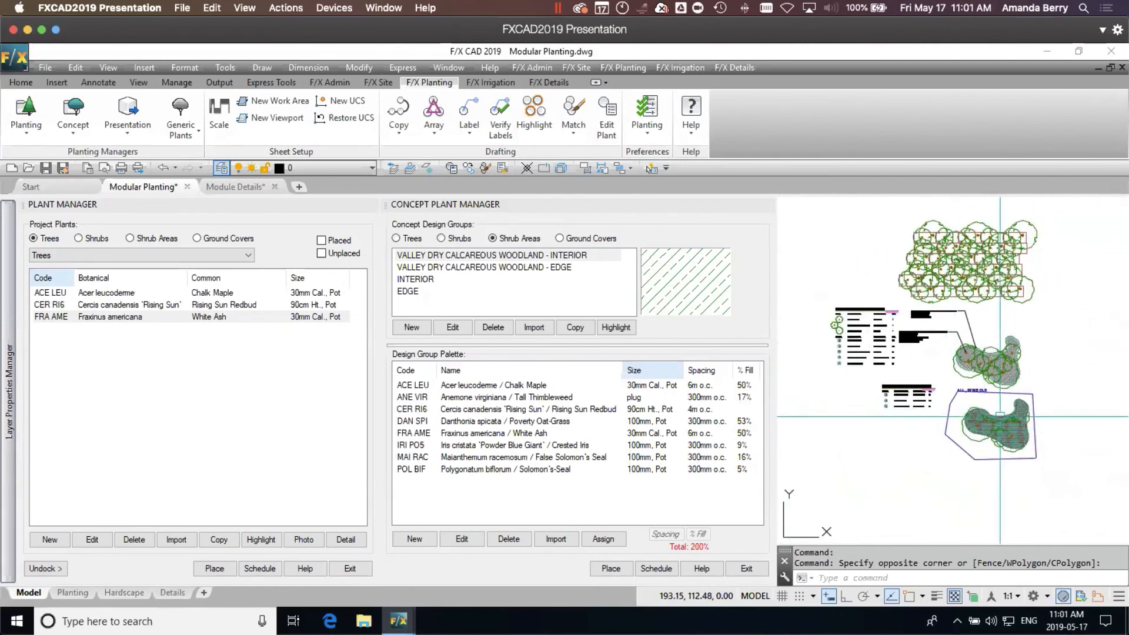
pyautogui.scroll(3, 996, 421)
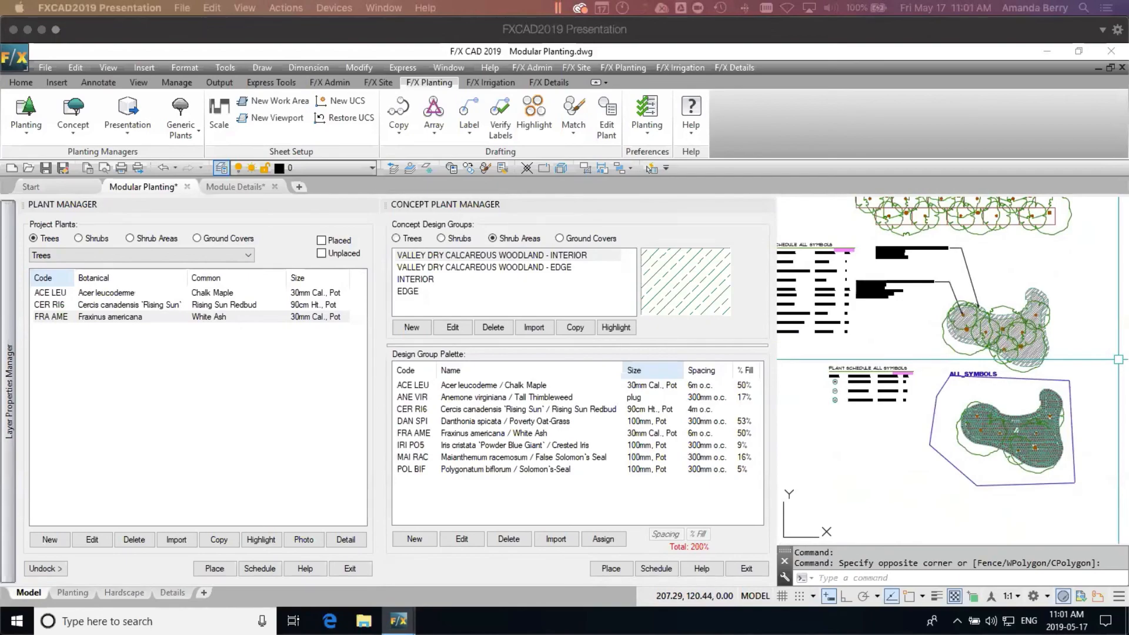
# - Examine the planting bed rendering in a reduced Preview window over the drawing, and return to the F/X CAD drawing
pyautogui.moveTo(206, 279); pyautogui.dragTo(749, 32)
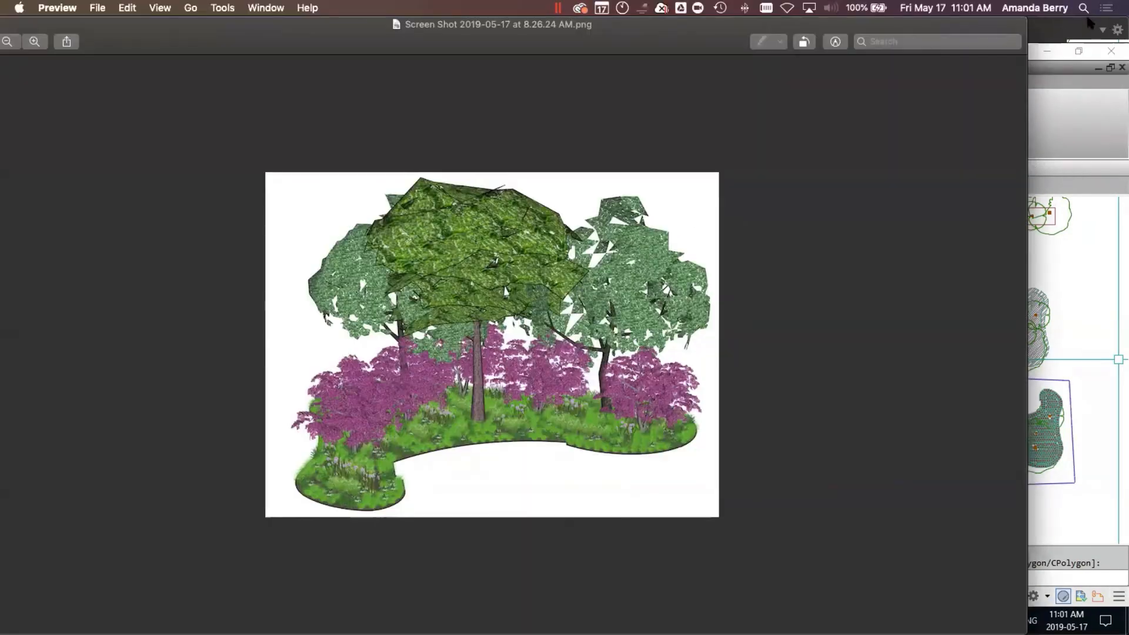
pyautogui.moveTo(1024, 22); pyautogui.dragTo(739, 126)
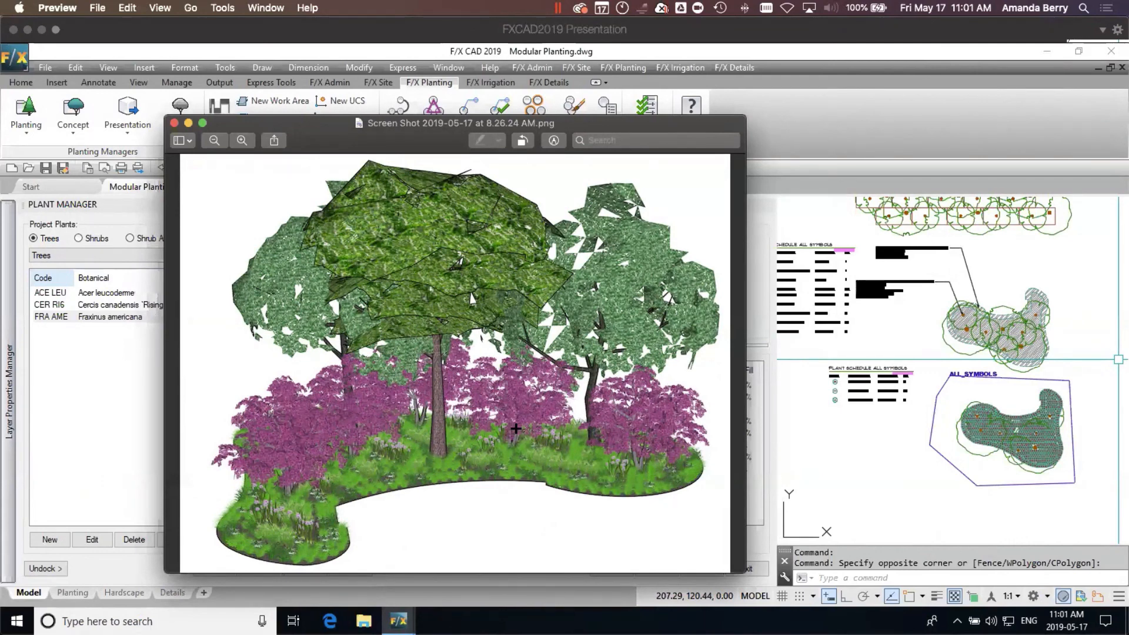
pyautogui.click(1092, 319)
pyautogui.click(1081, 329)
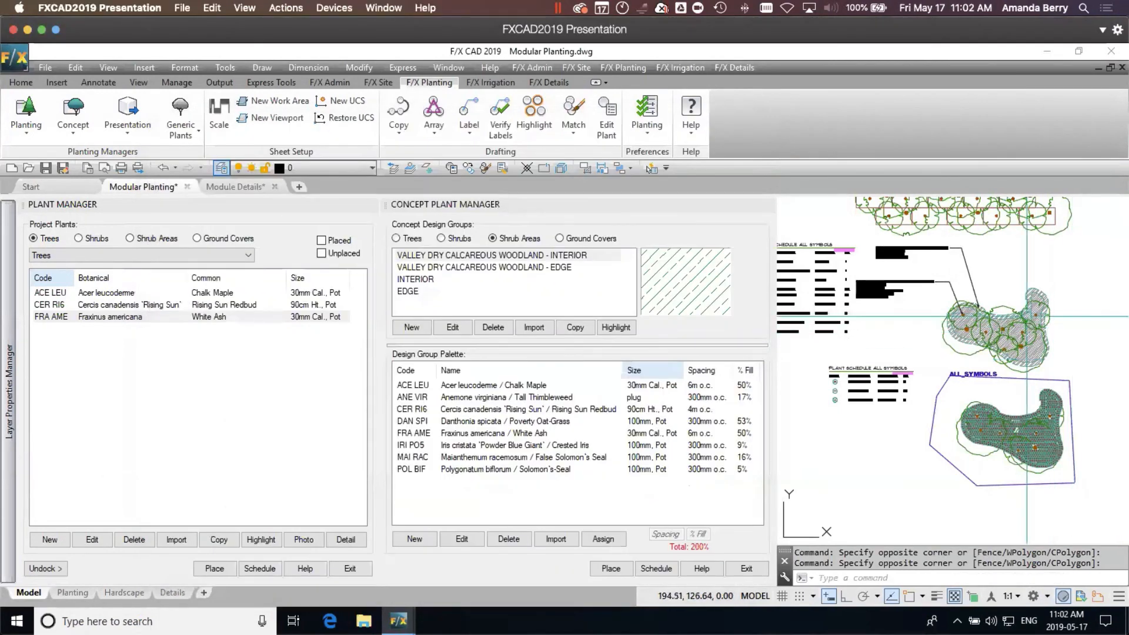
# - Compare the individual plant symbols filling the ALL_SYMBOLS bed with the hatched concept bed and trees above it
pyautogui.scroll(5, 1025, 460)
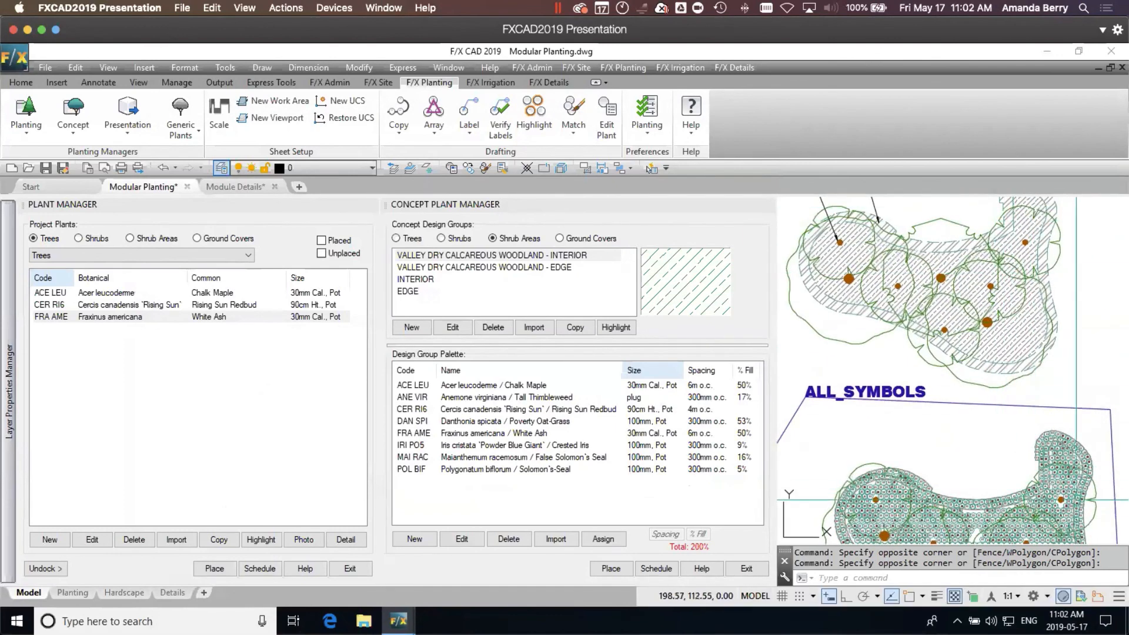
pyautogui.moveTo(1074, 488); pyautogui.dragTo(1049, 362, button='middle')
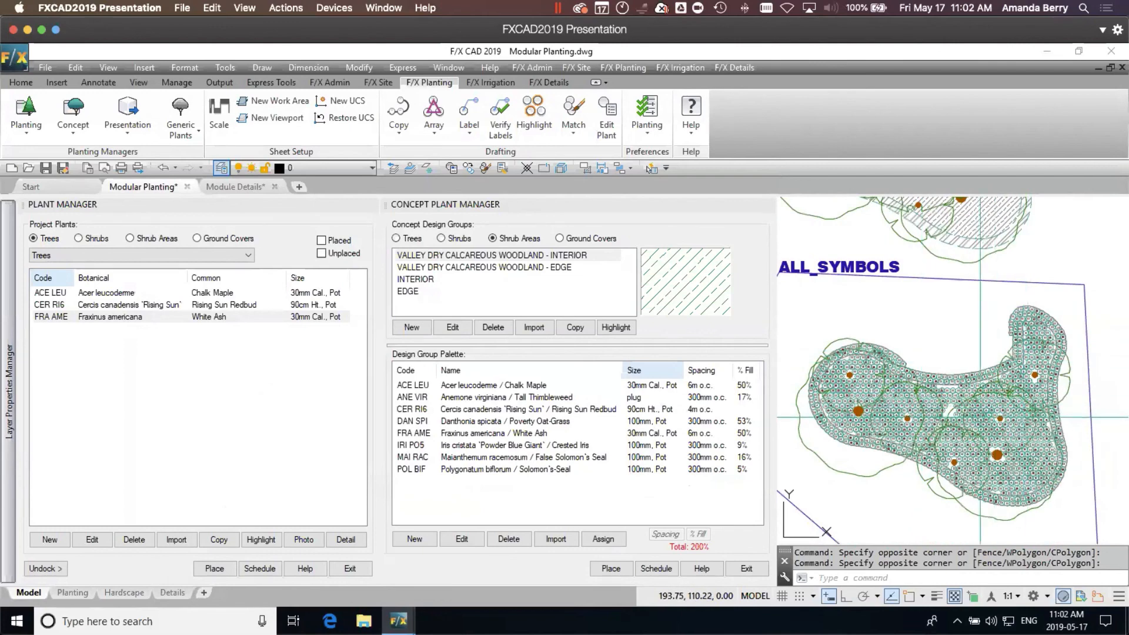
pyautogui.scroll(-2, 1010, 430)
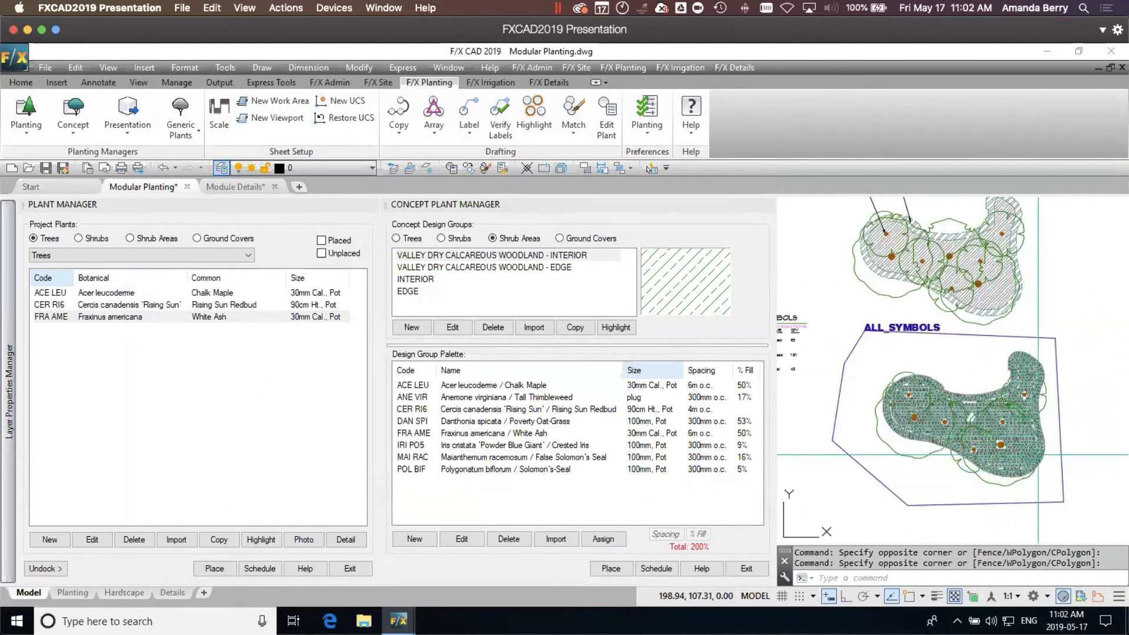
pyautogui.moveTo(1002, 391); pyautogui.dragTo(1001, 455, button='middle')
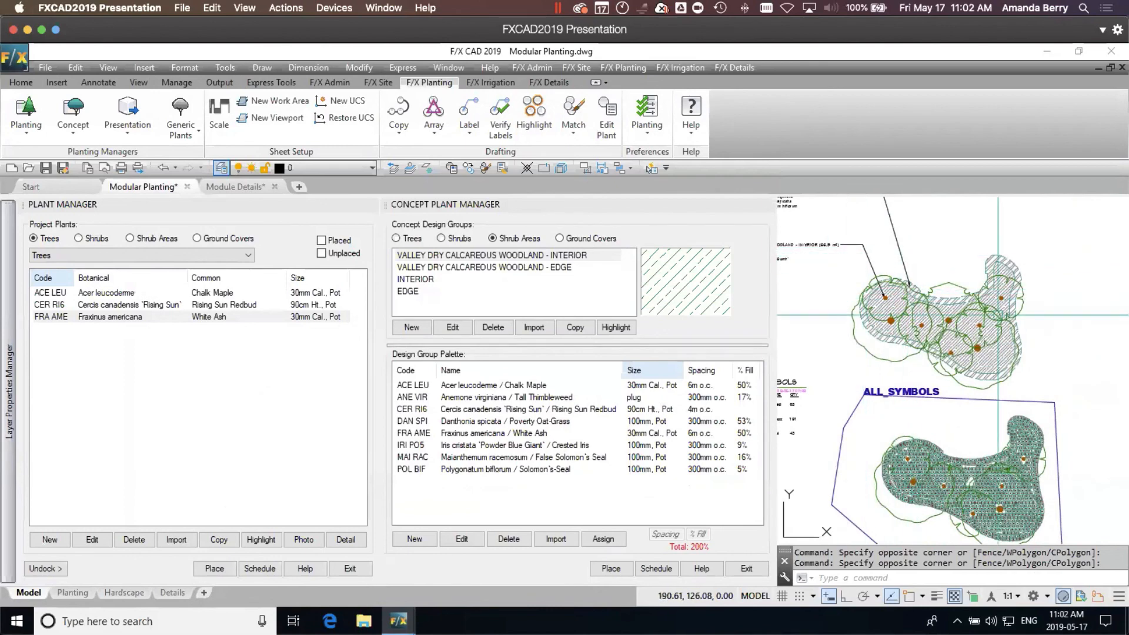
pyautogui.moveTo(1005, 460)
pyautogui.mouseDown(button='middle')
pyautogui.moveTo(1006, 337)
pyautogui.moveTo(1005, 348)
pyautogui.mouseUp(button='middle')
pyautogui.scroll(-2, 962, 383)
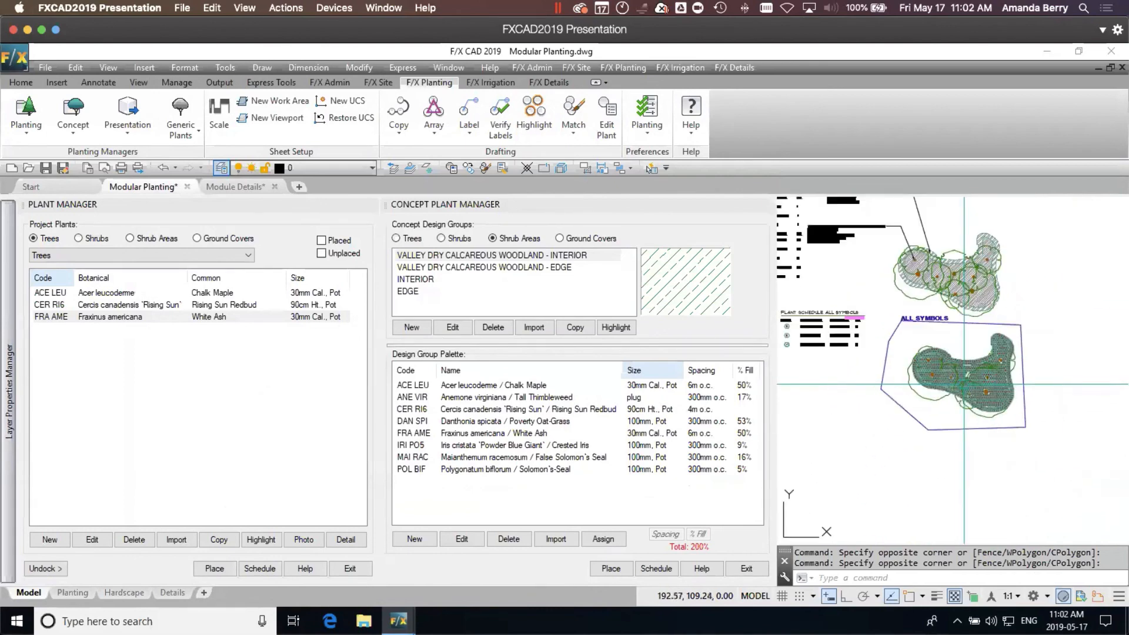
pyautogui.moveTo(964, 384); pyautogui.dragTo(1011, 419, button='middle')
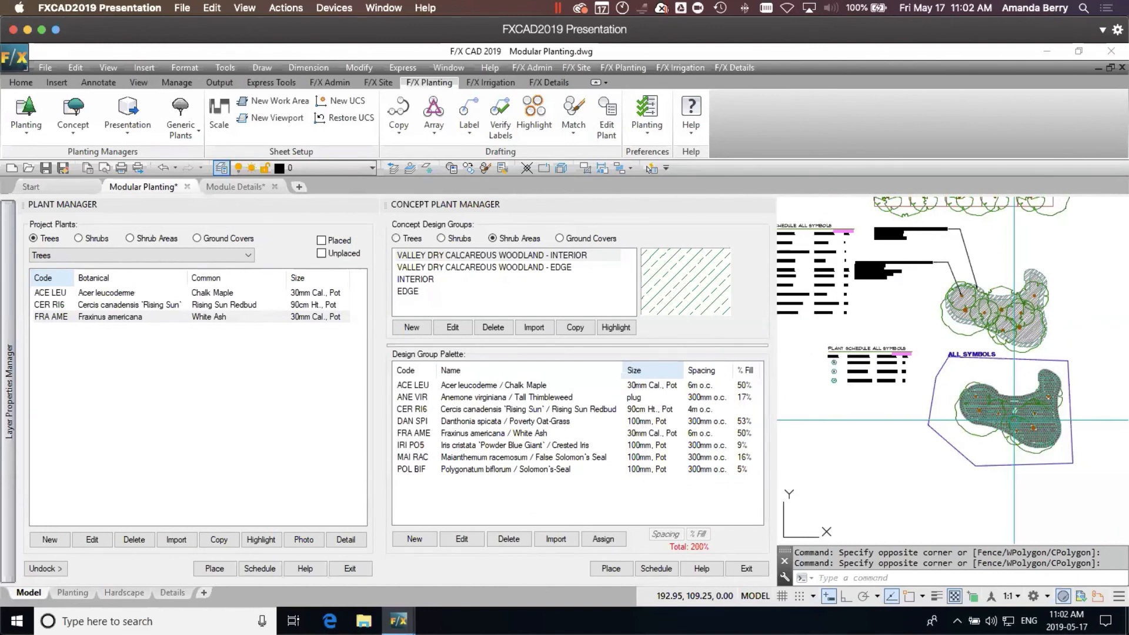
pyautogui.scroll(2, 1028, 425)
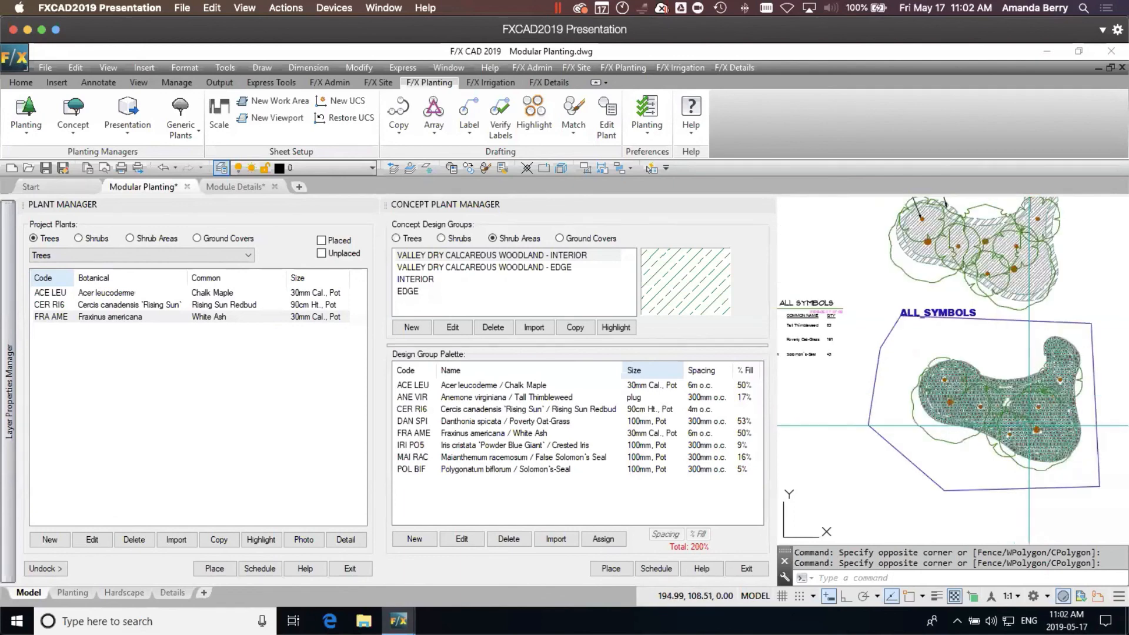
pyautogui.scroll(2, 1028, 425)
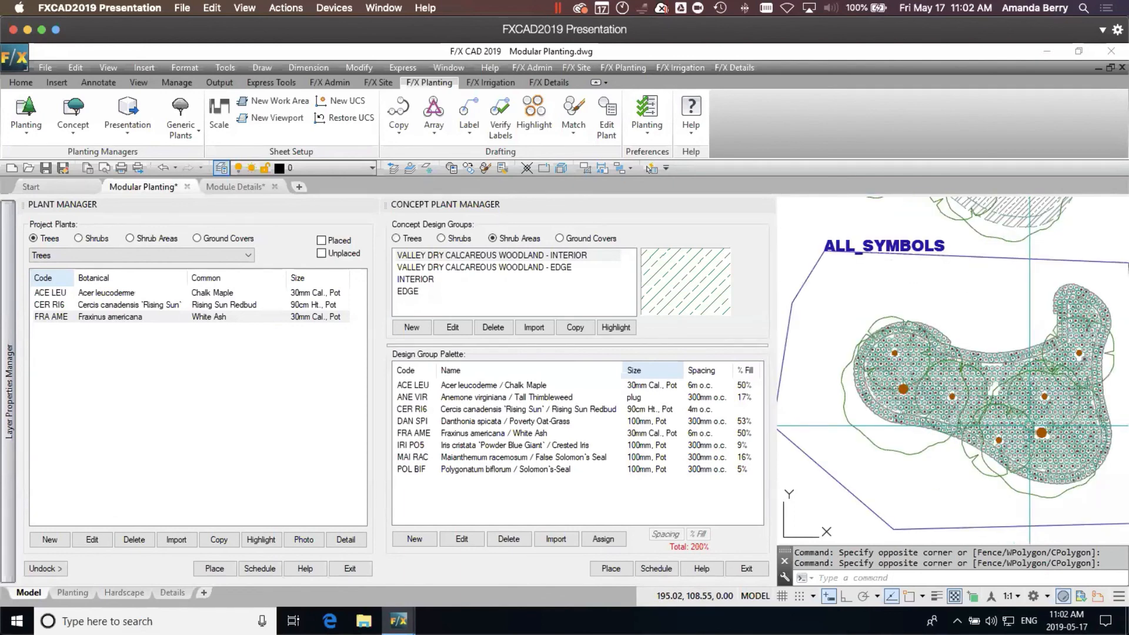
pyautogui.moveTo(1051, 322); pyautogui.dragTo(1018, 498, button='middle')
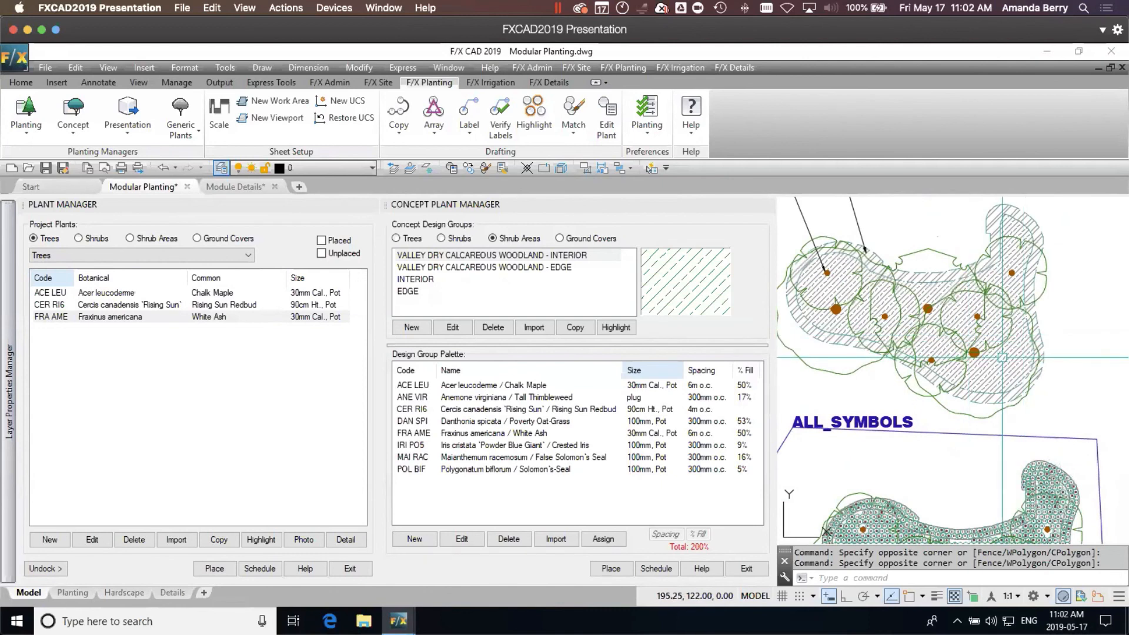